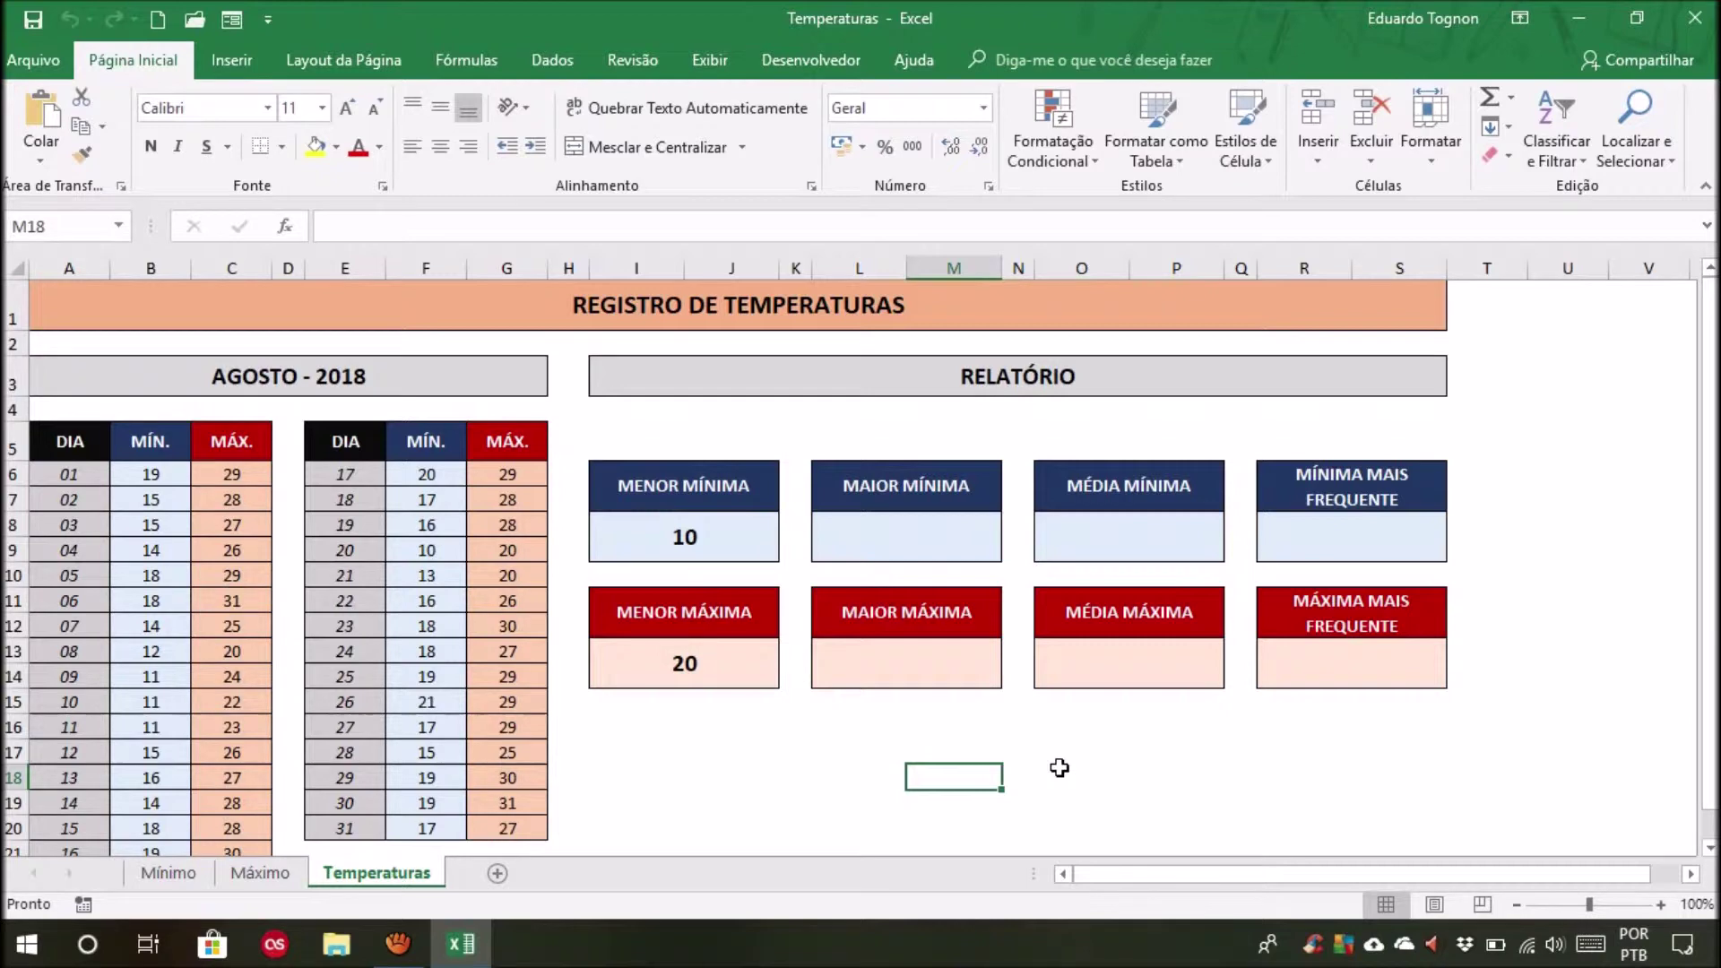
Glance at the Temperaturas sheet, then settle on the Máximo sheet with its empty green cells
left_click(259, 873)
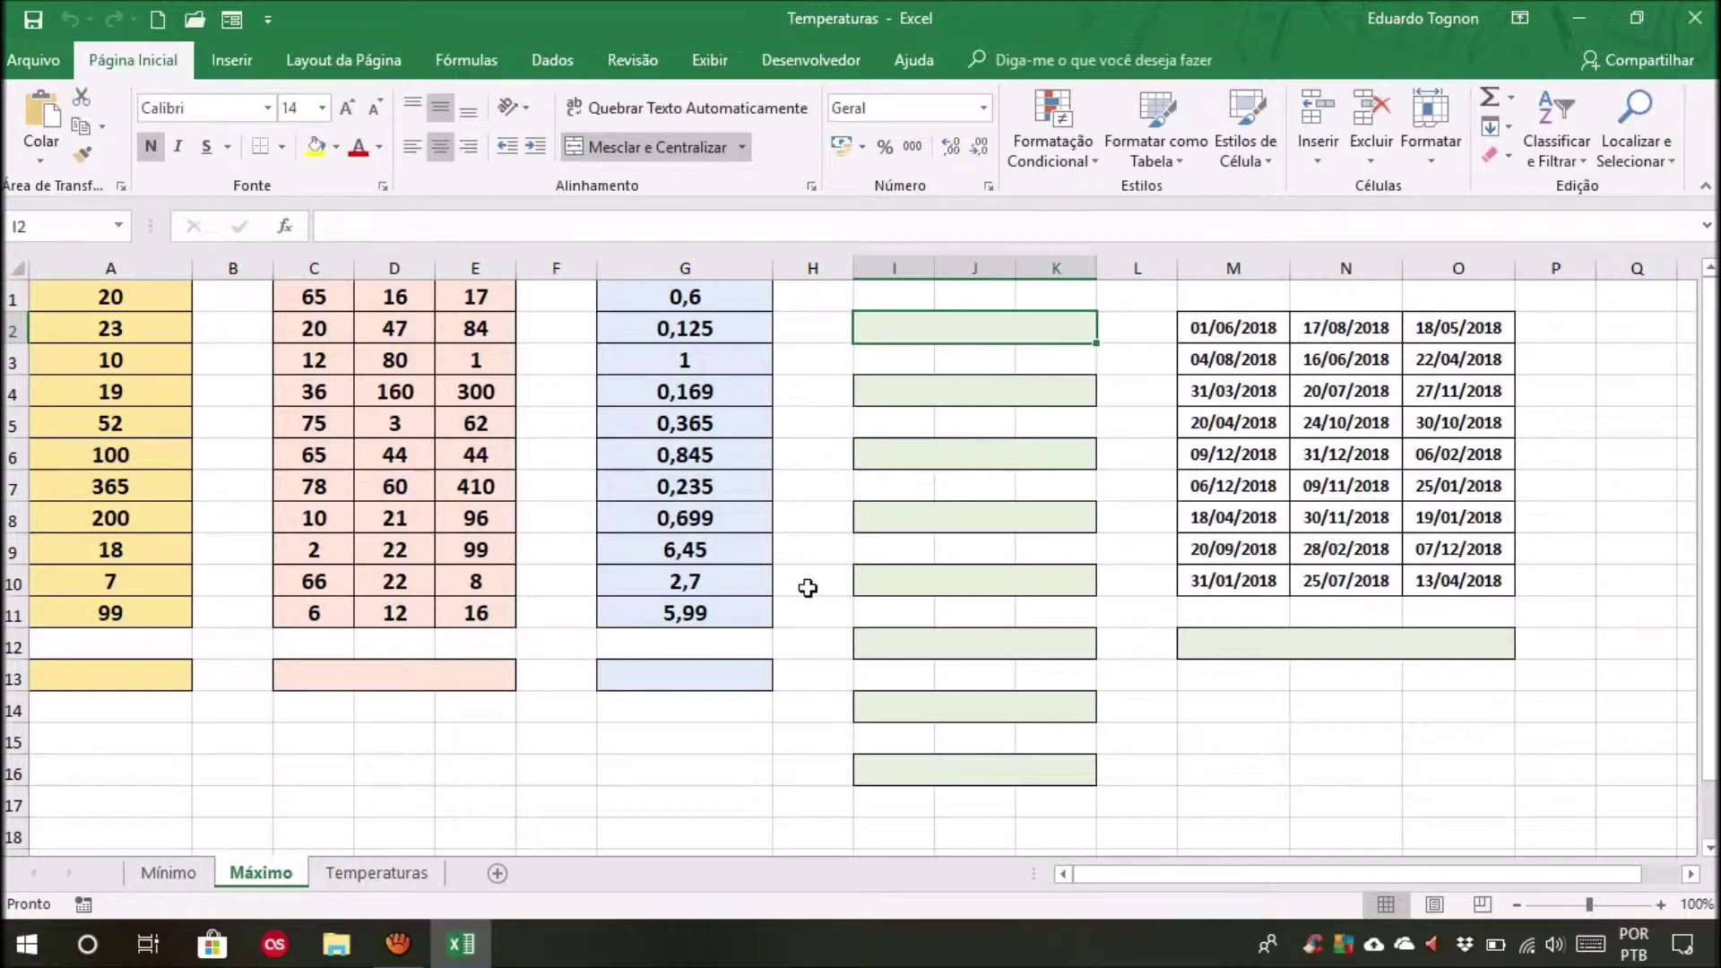
left_click(377, 873)
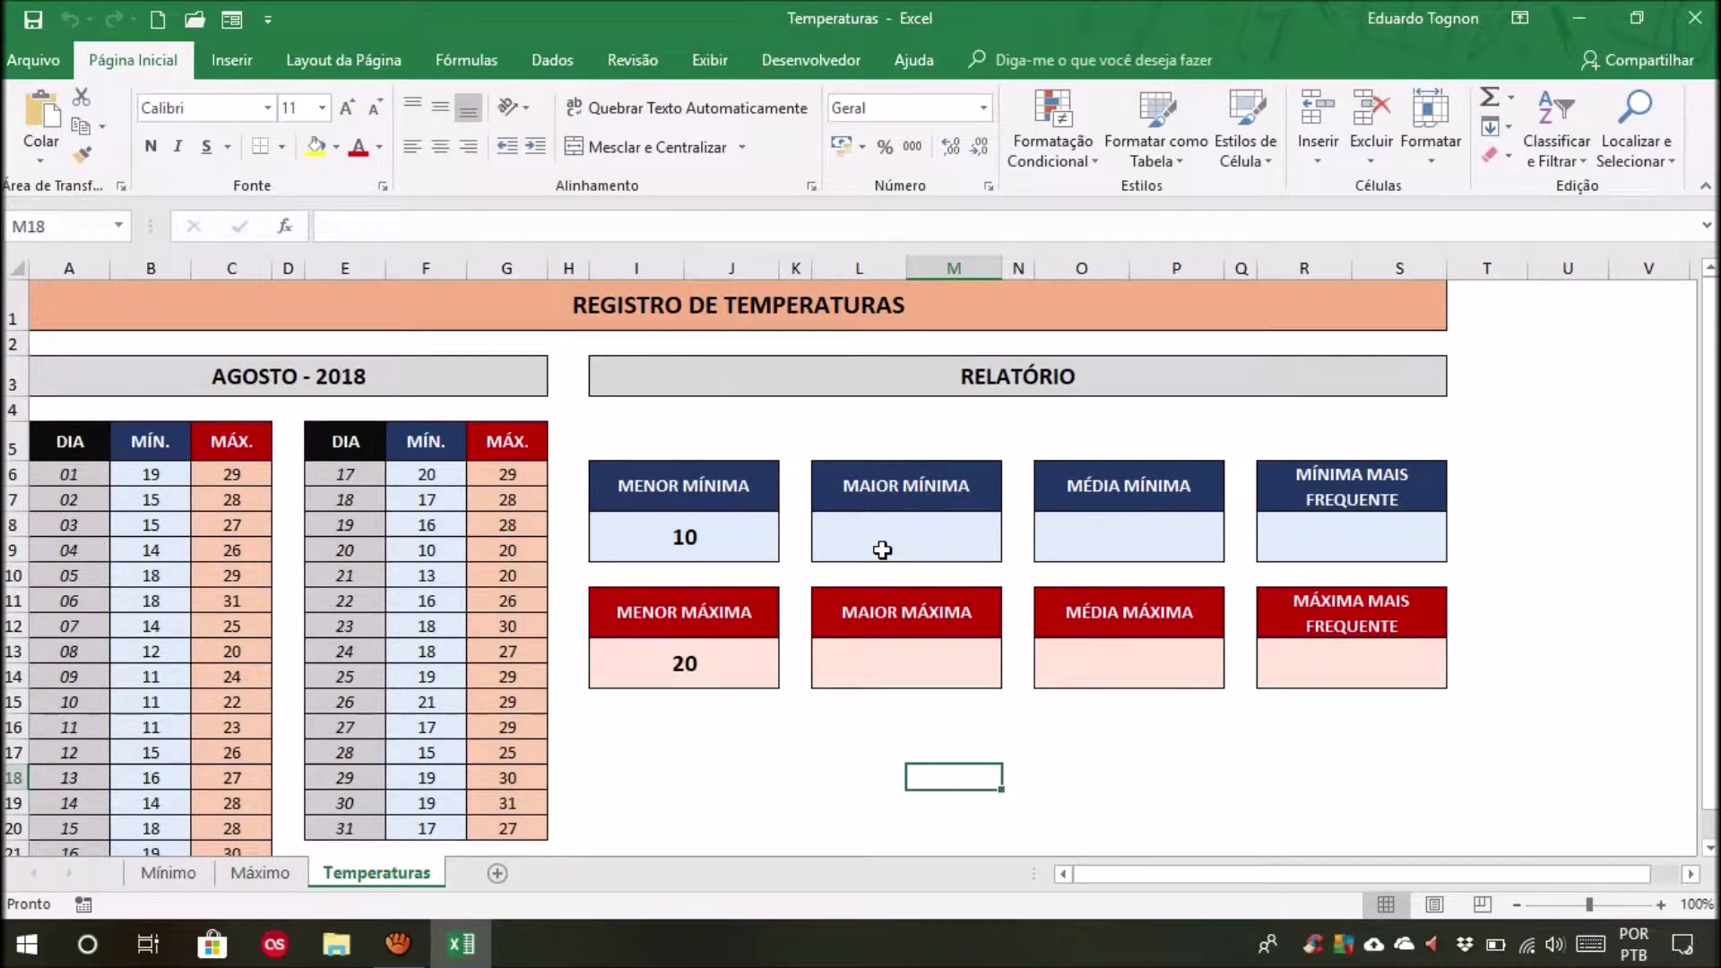
left_click(262, 875)
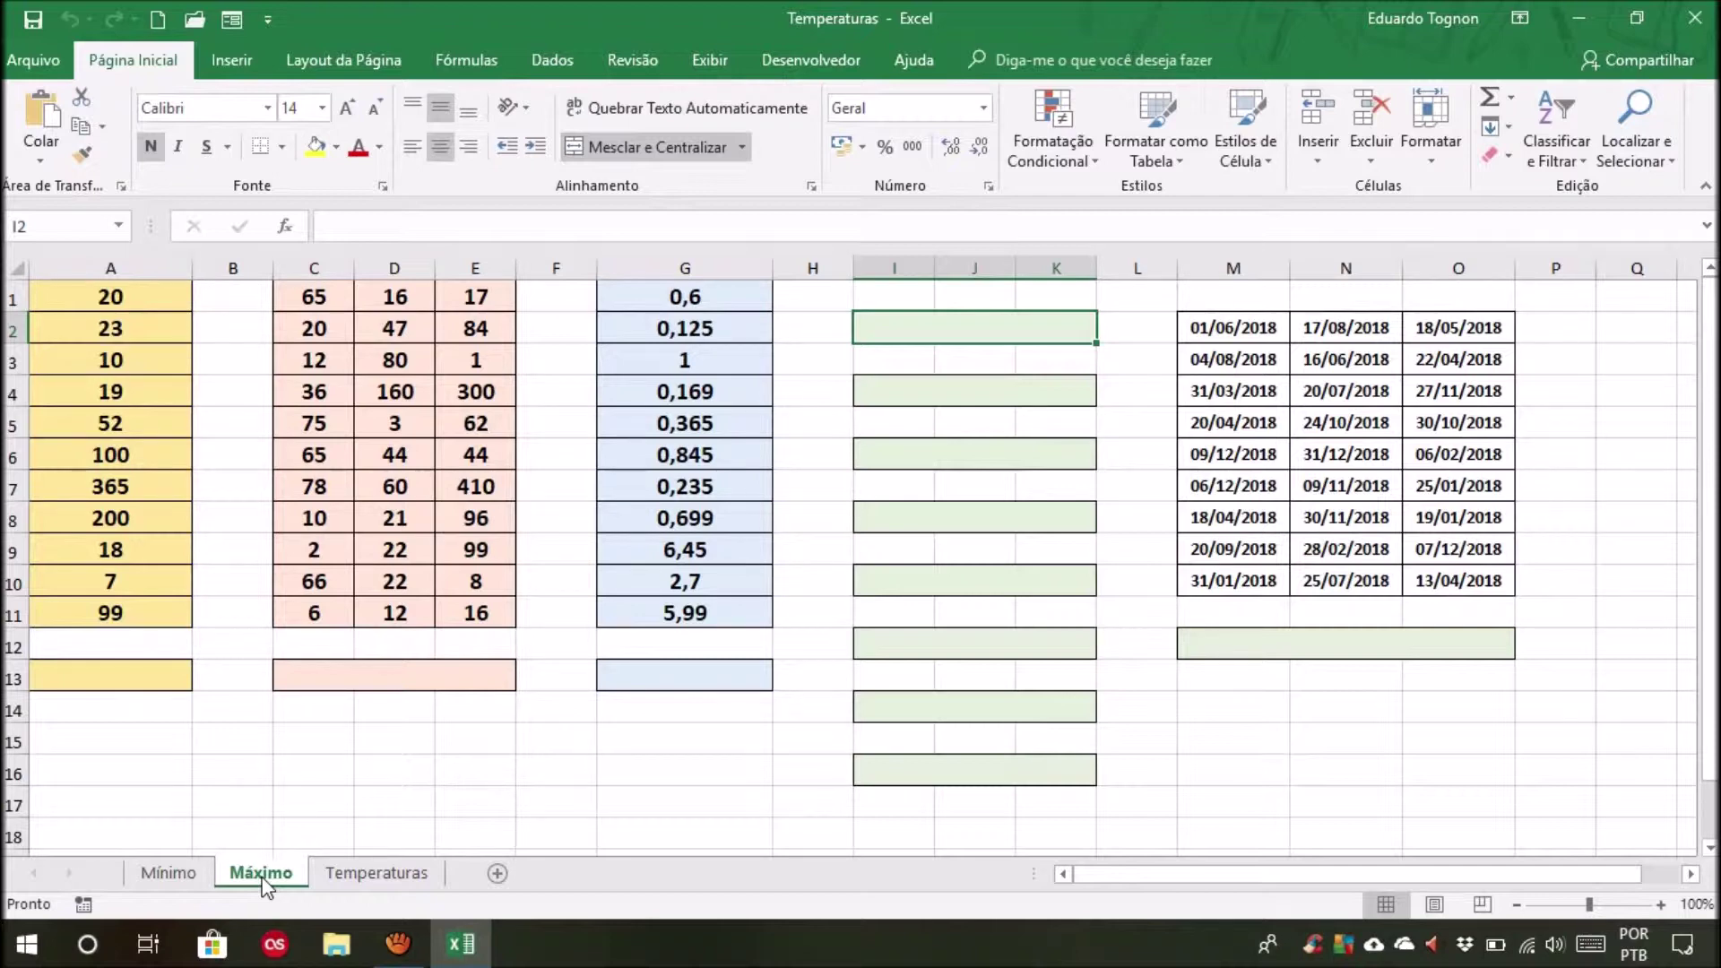
Enter =máximo(16;50;3;99) in I2 so it returns 99
type("=máxi")
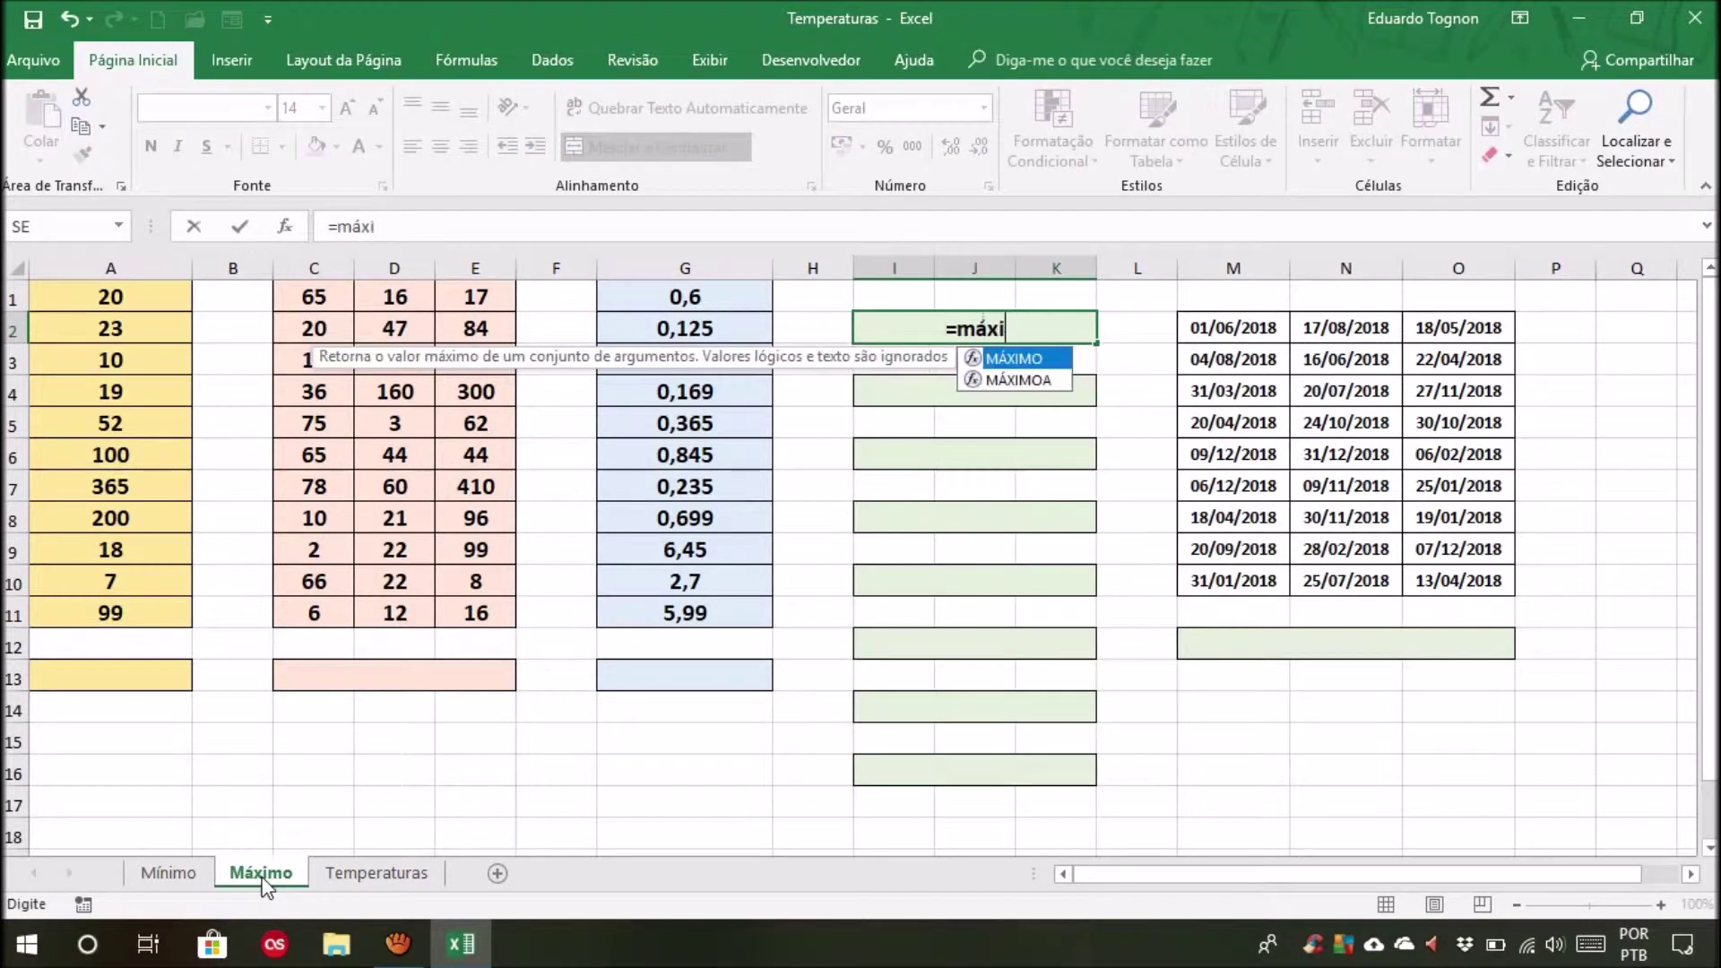
type("mo")
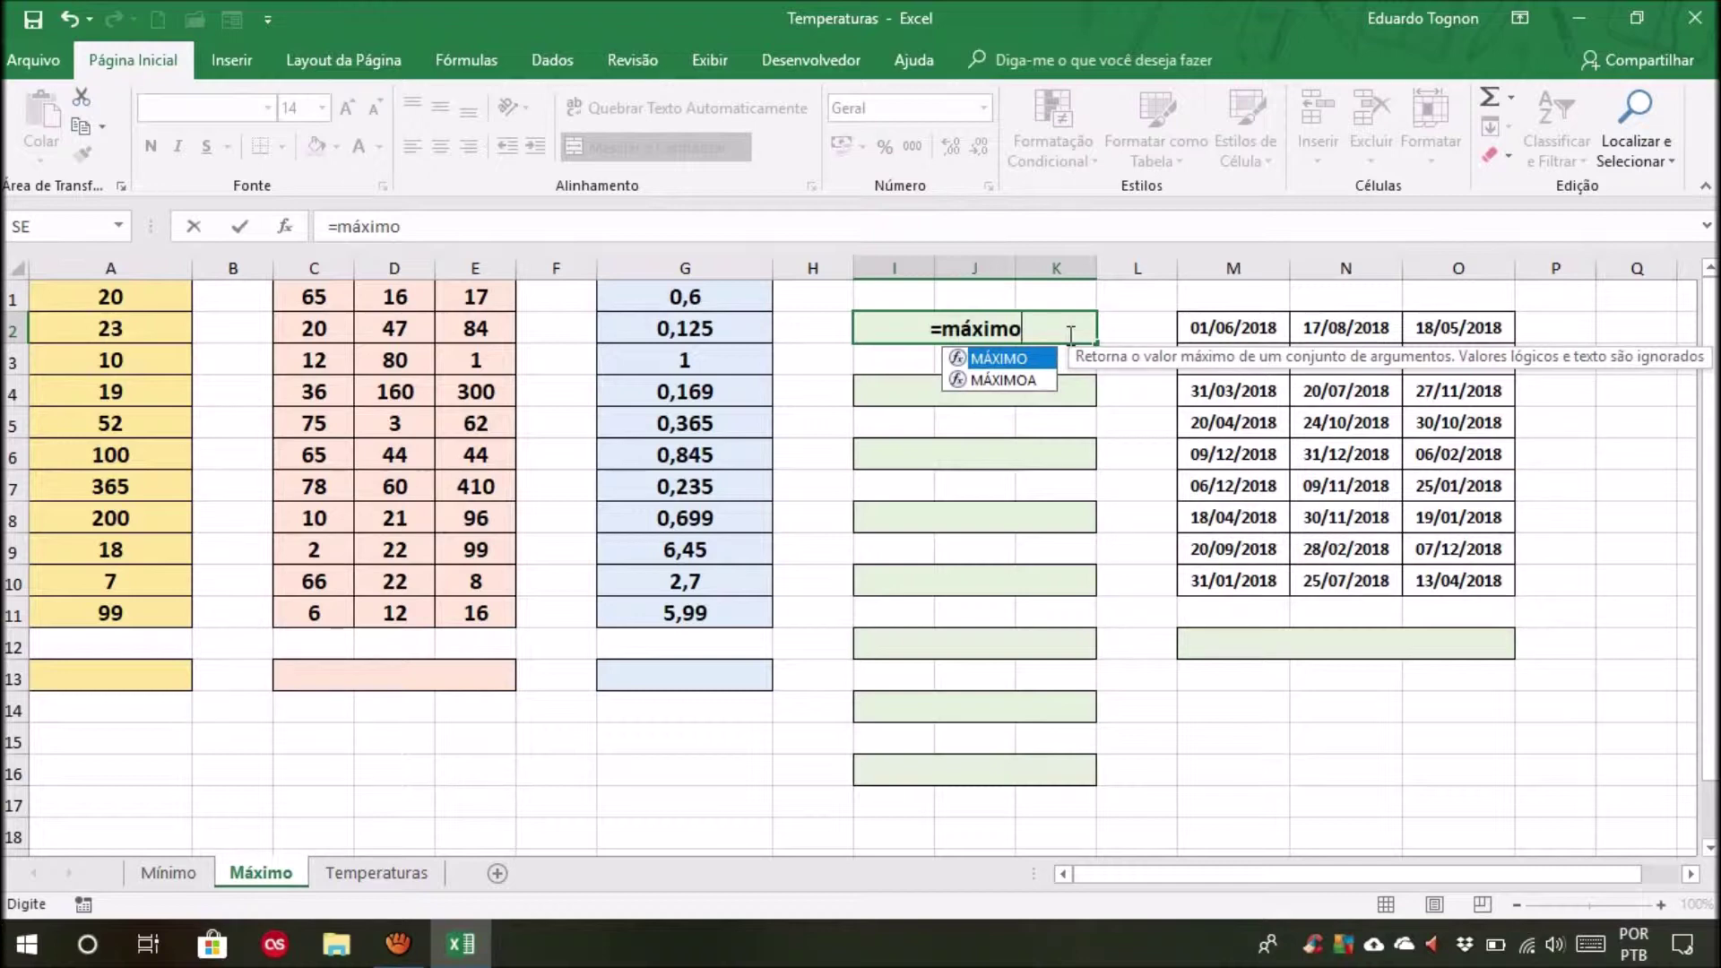
type("(")
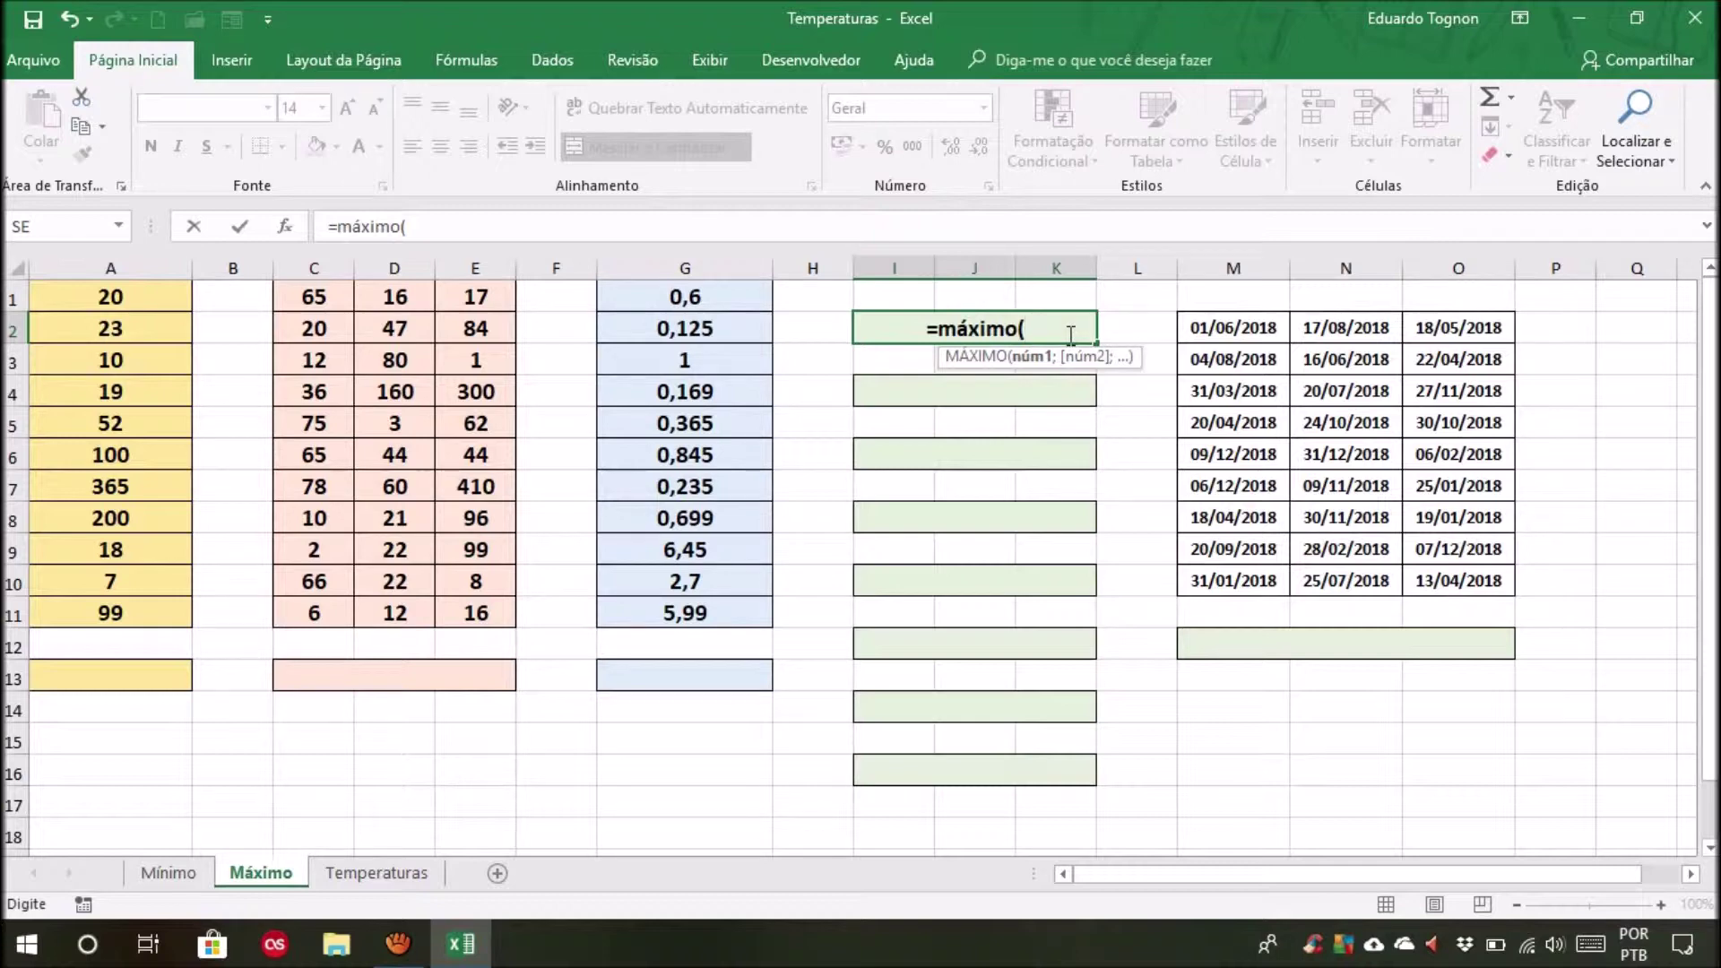
type("16;50;3;99")
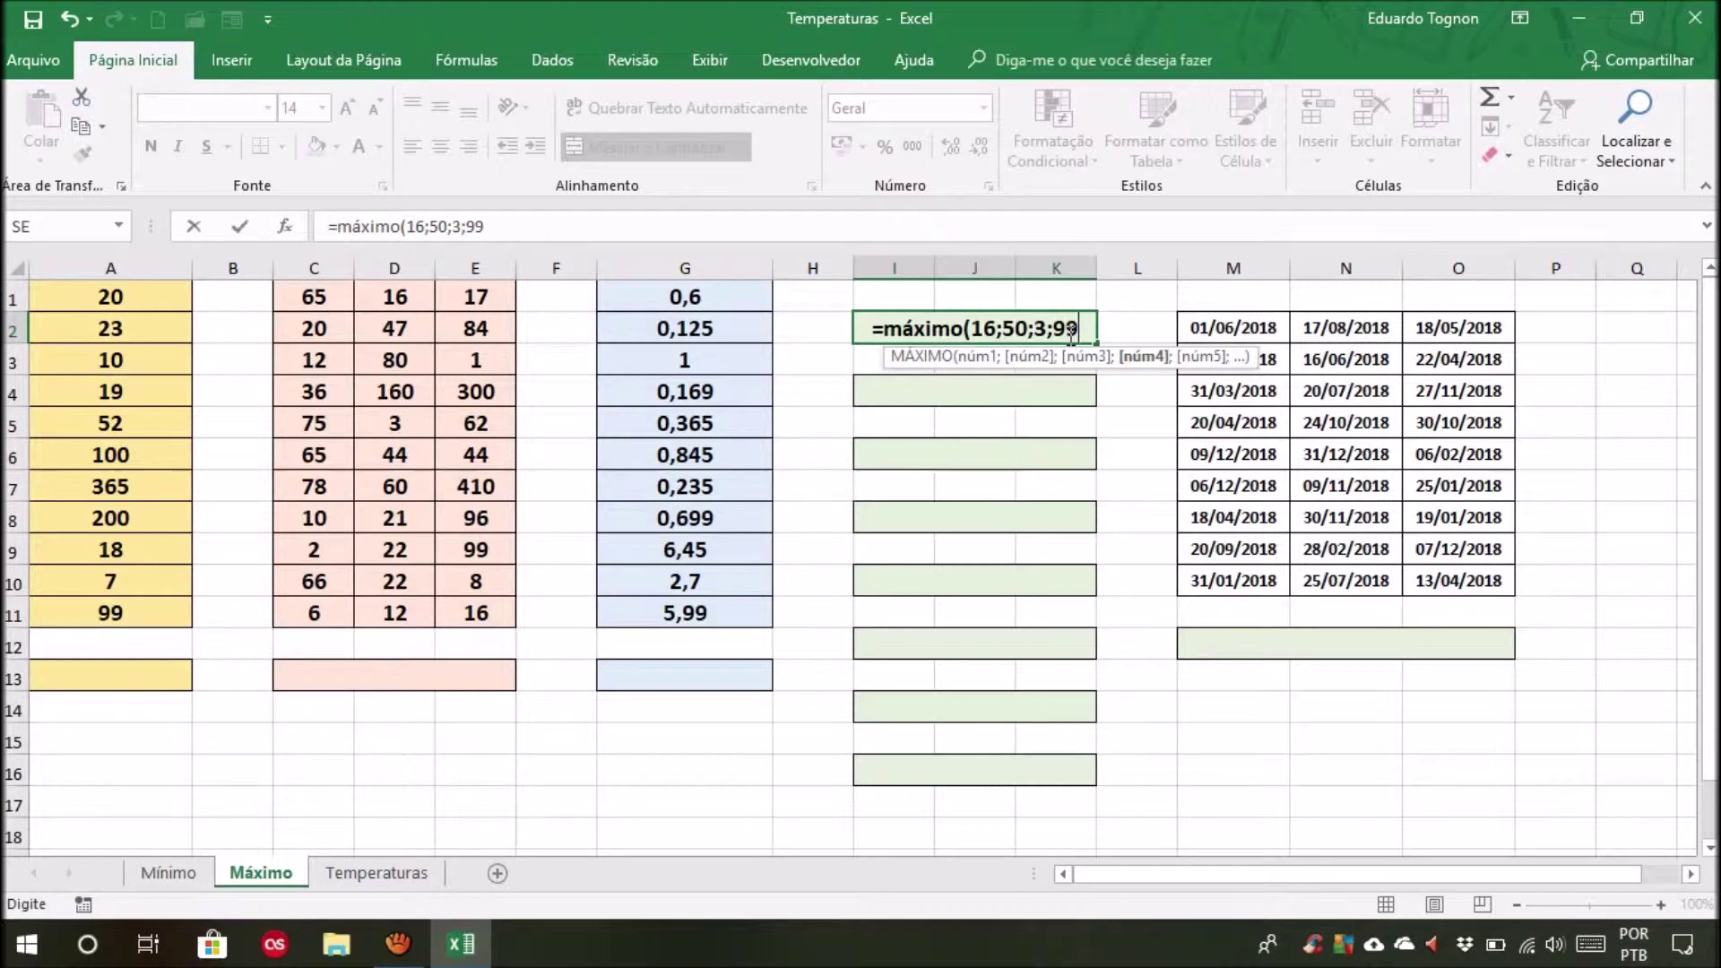
type(")")
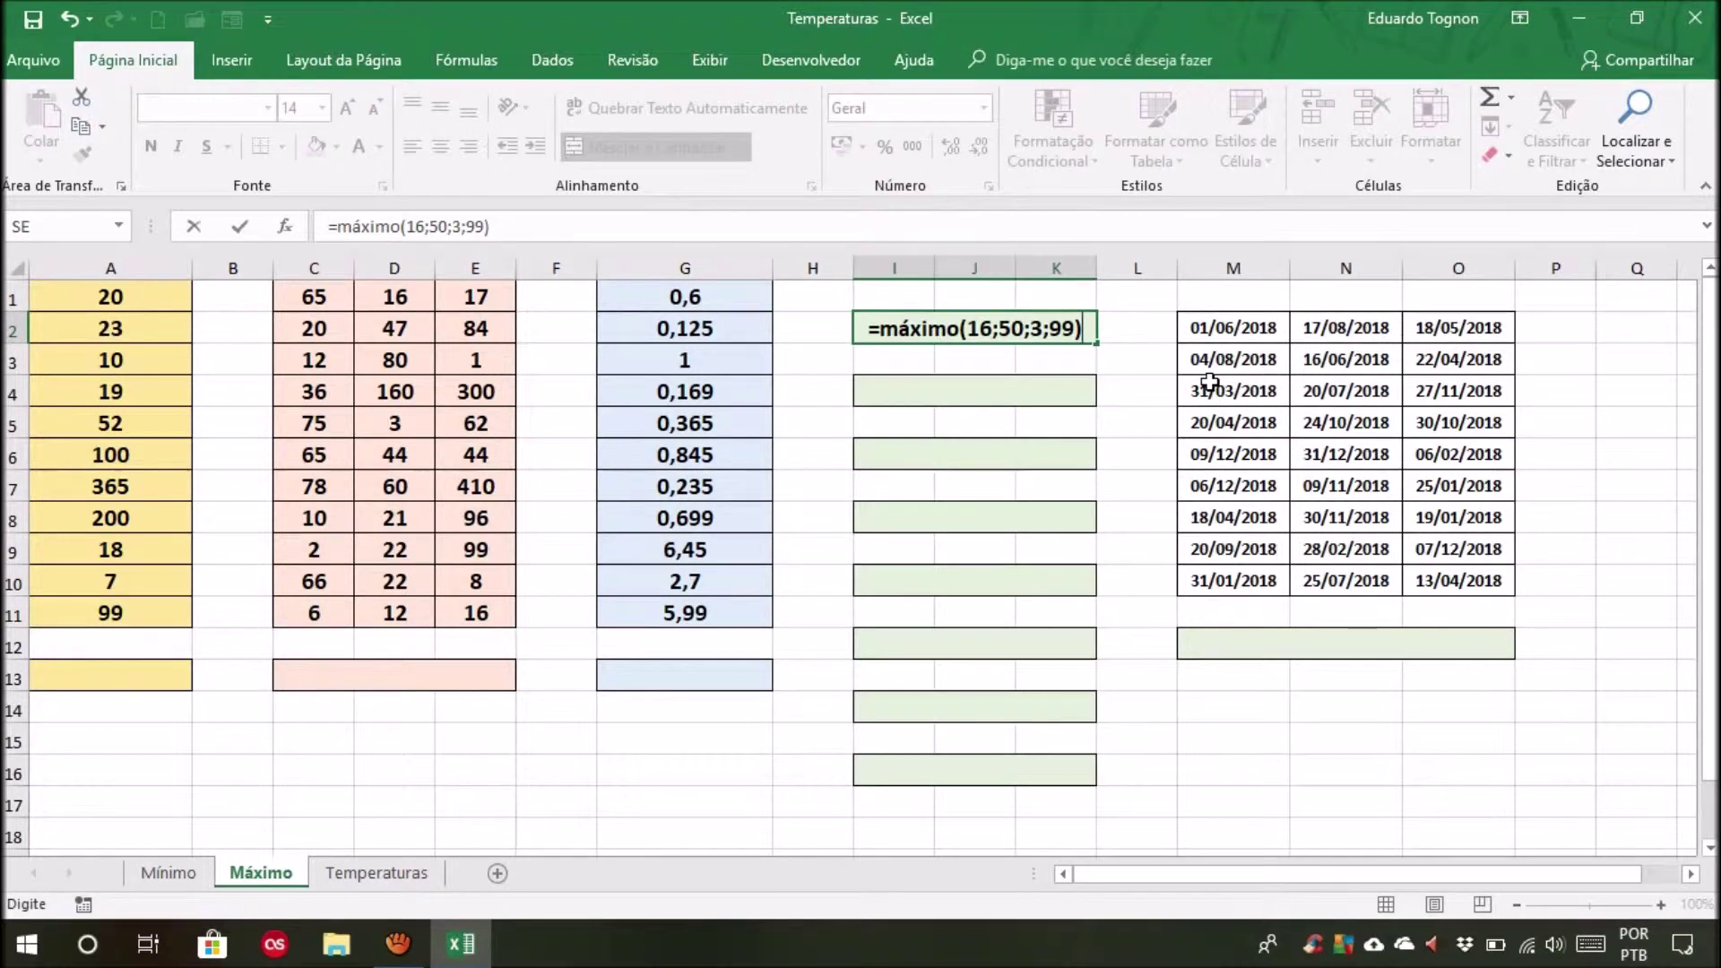
key("Return")
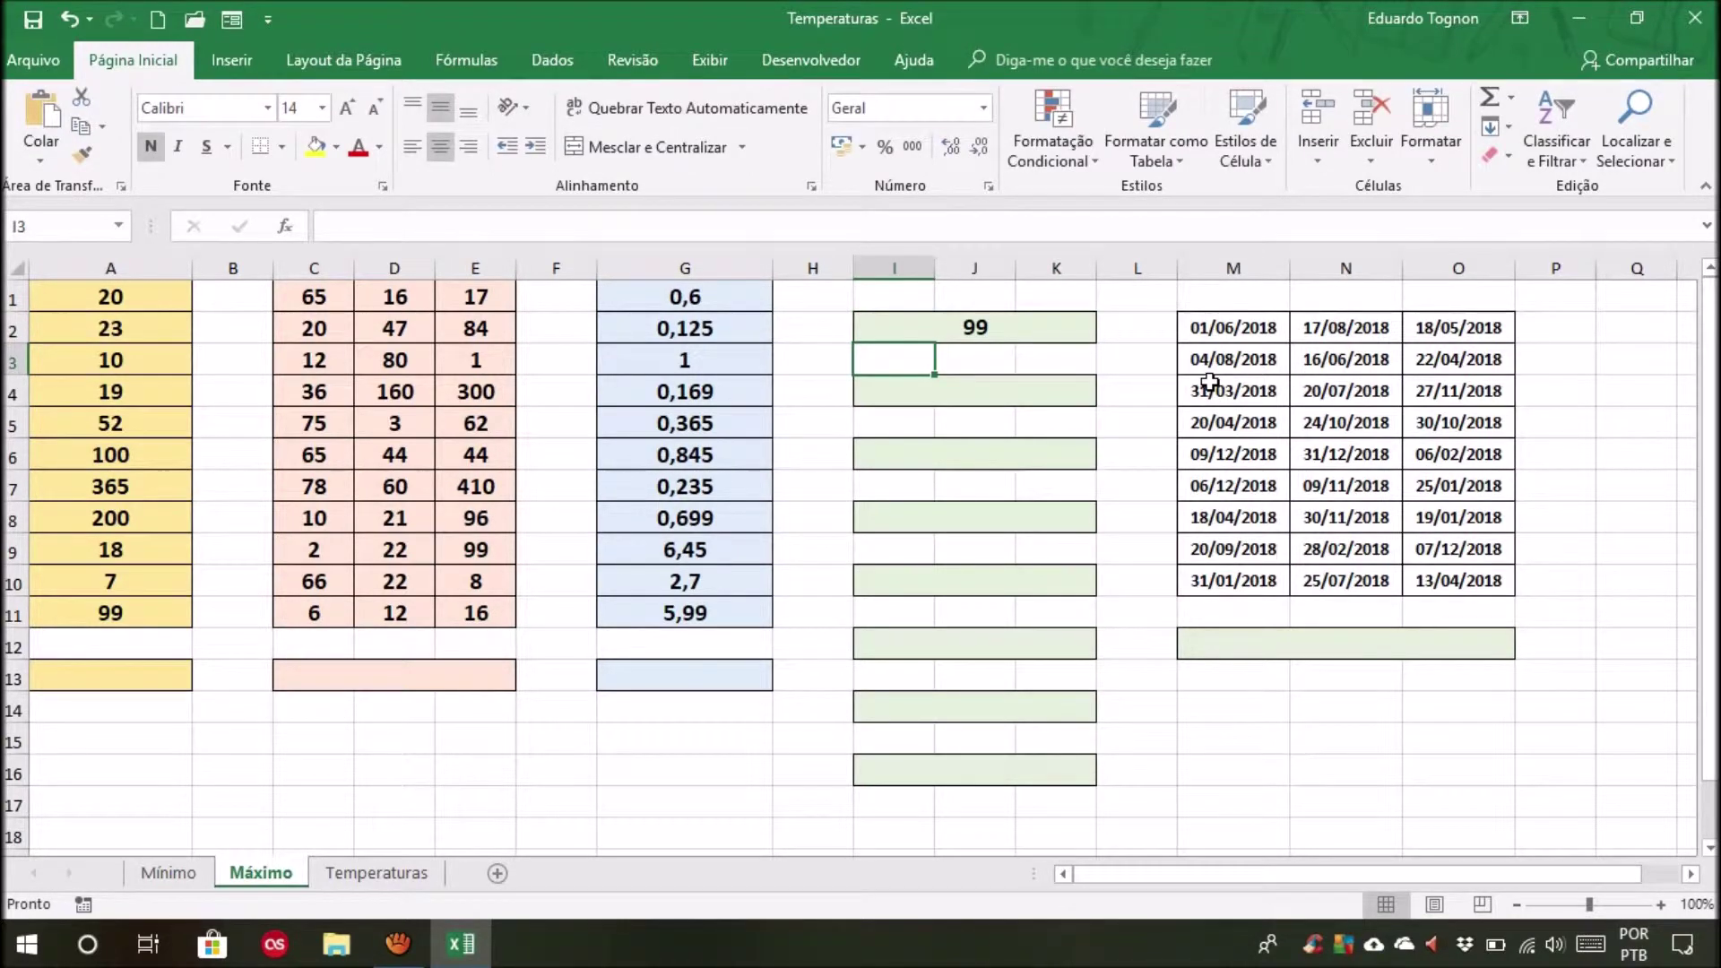
Enter =máximo(6,32;4,25;70;1,605004) in merged cell I4, returning 70
left_click(915, 387)
type("=")
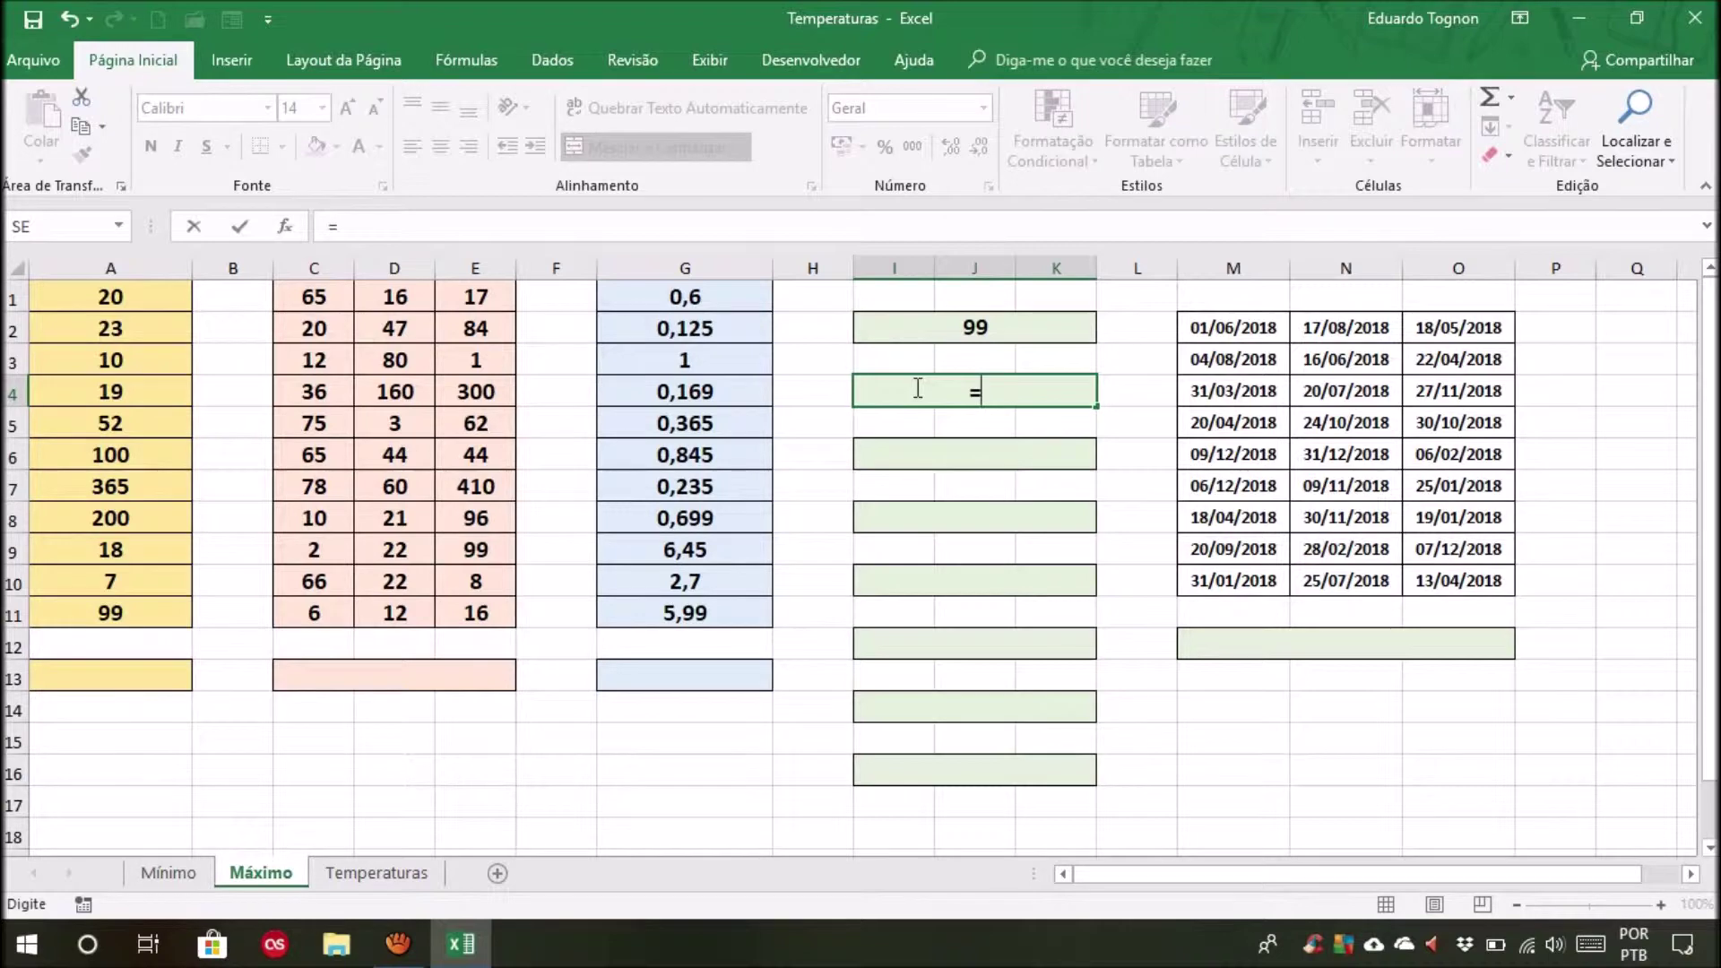
type("máximo(")
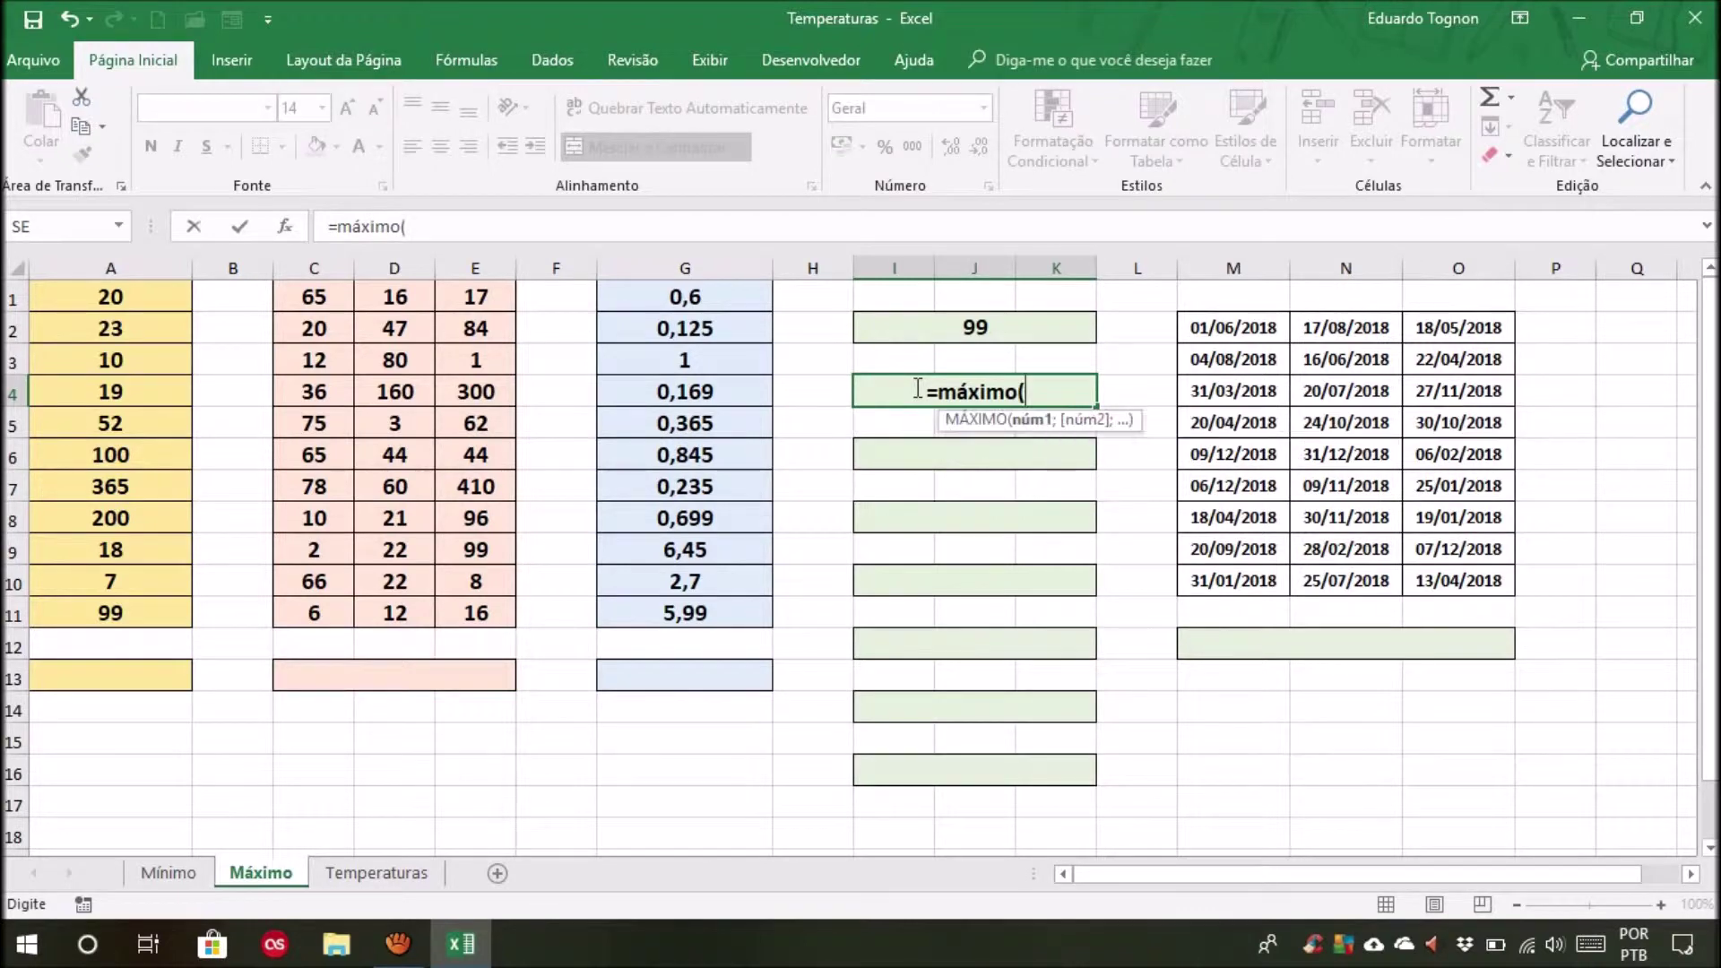
type("6,32")
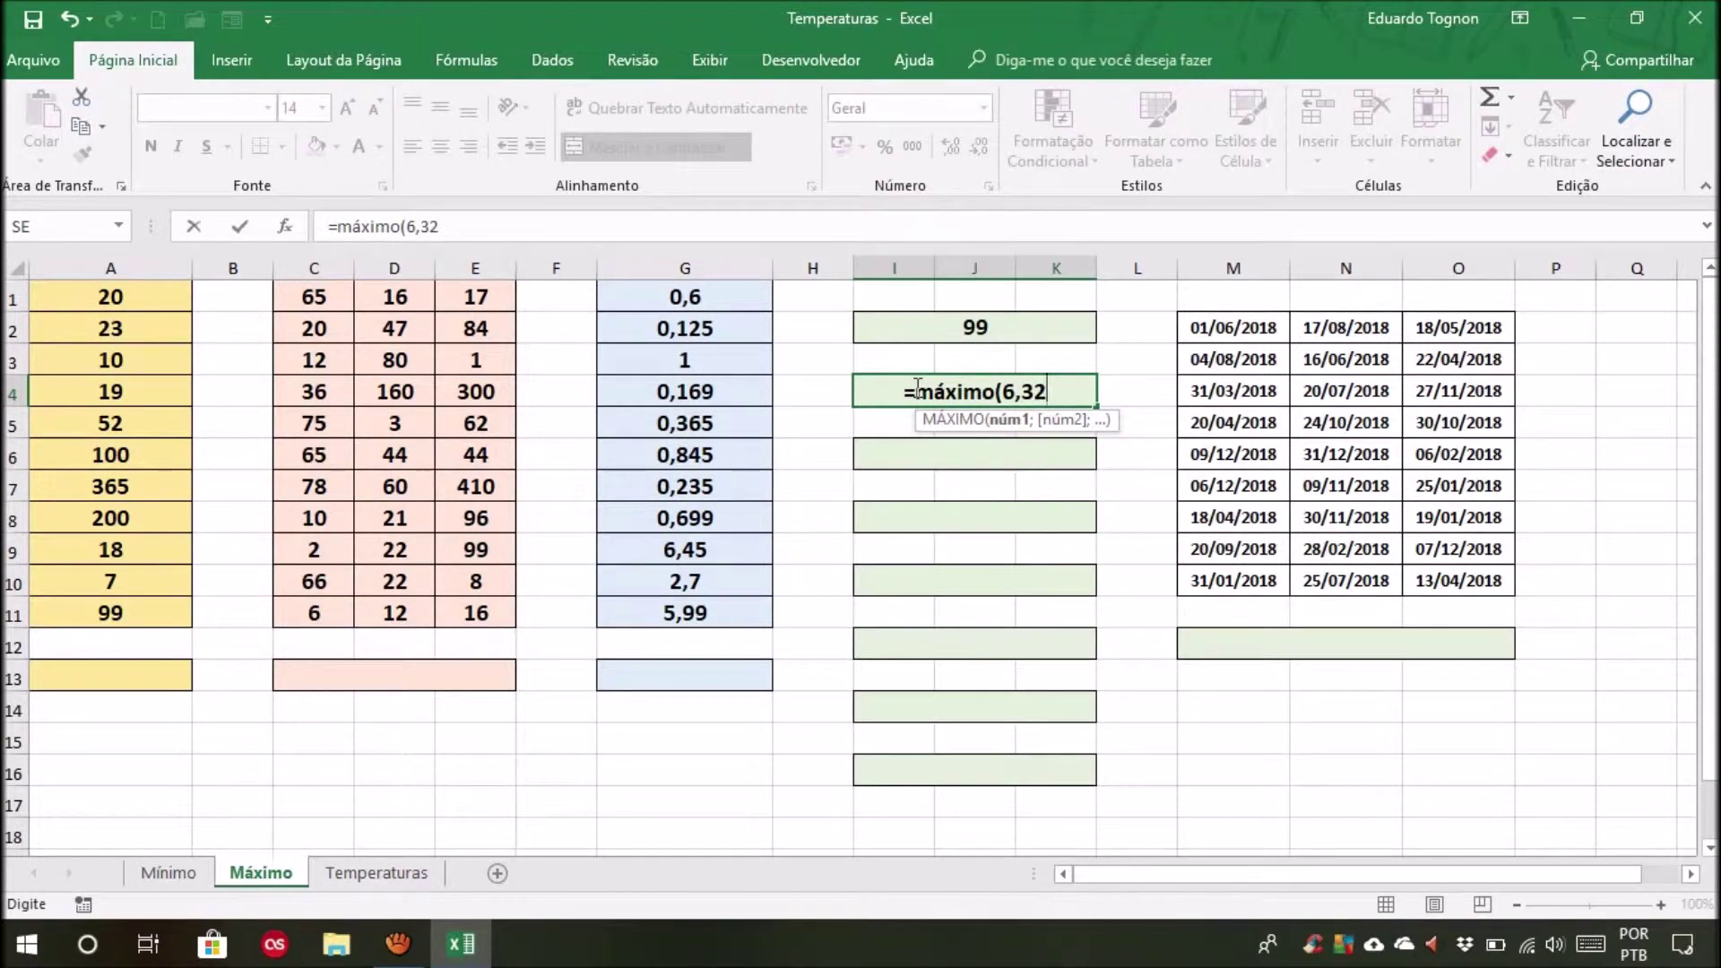
type(";")
type("4,")
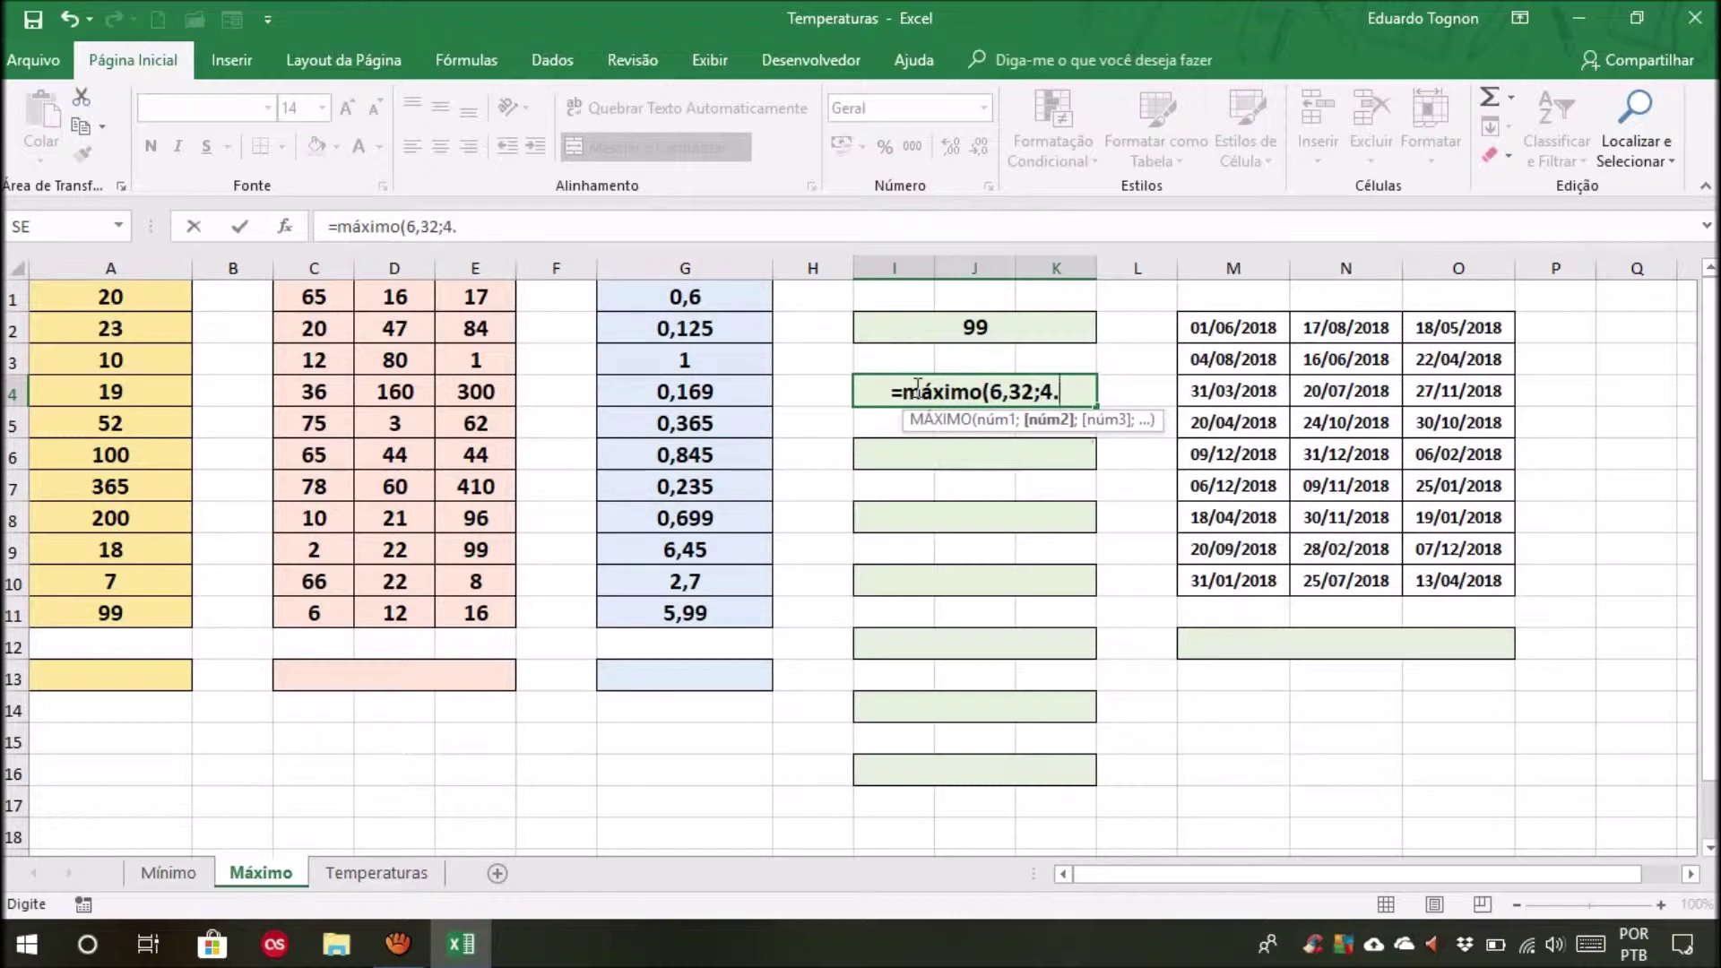
type("25")
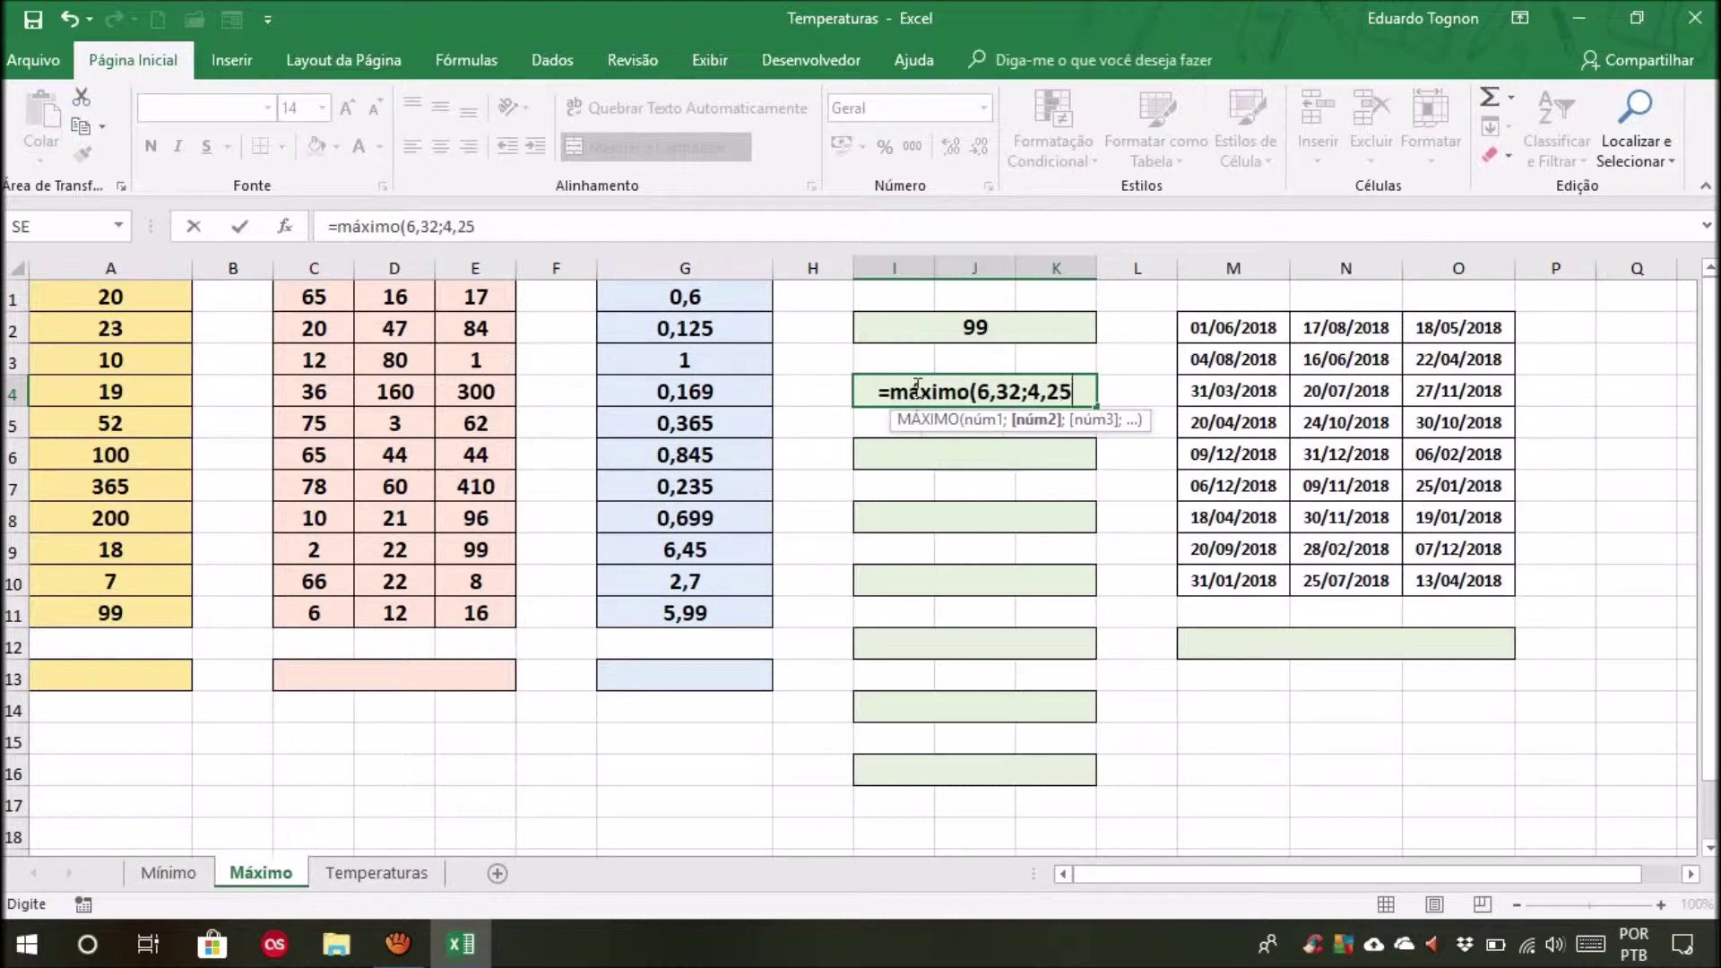
type(";")
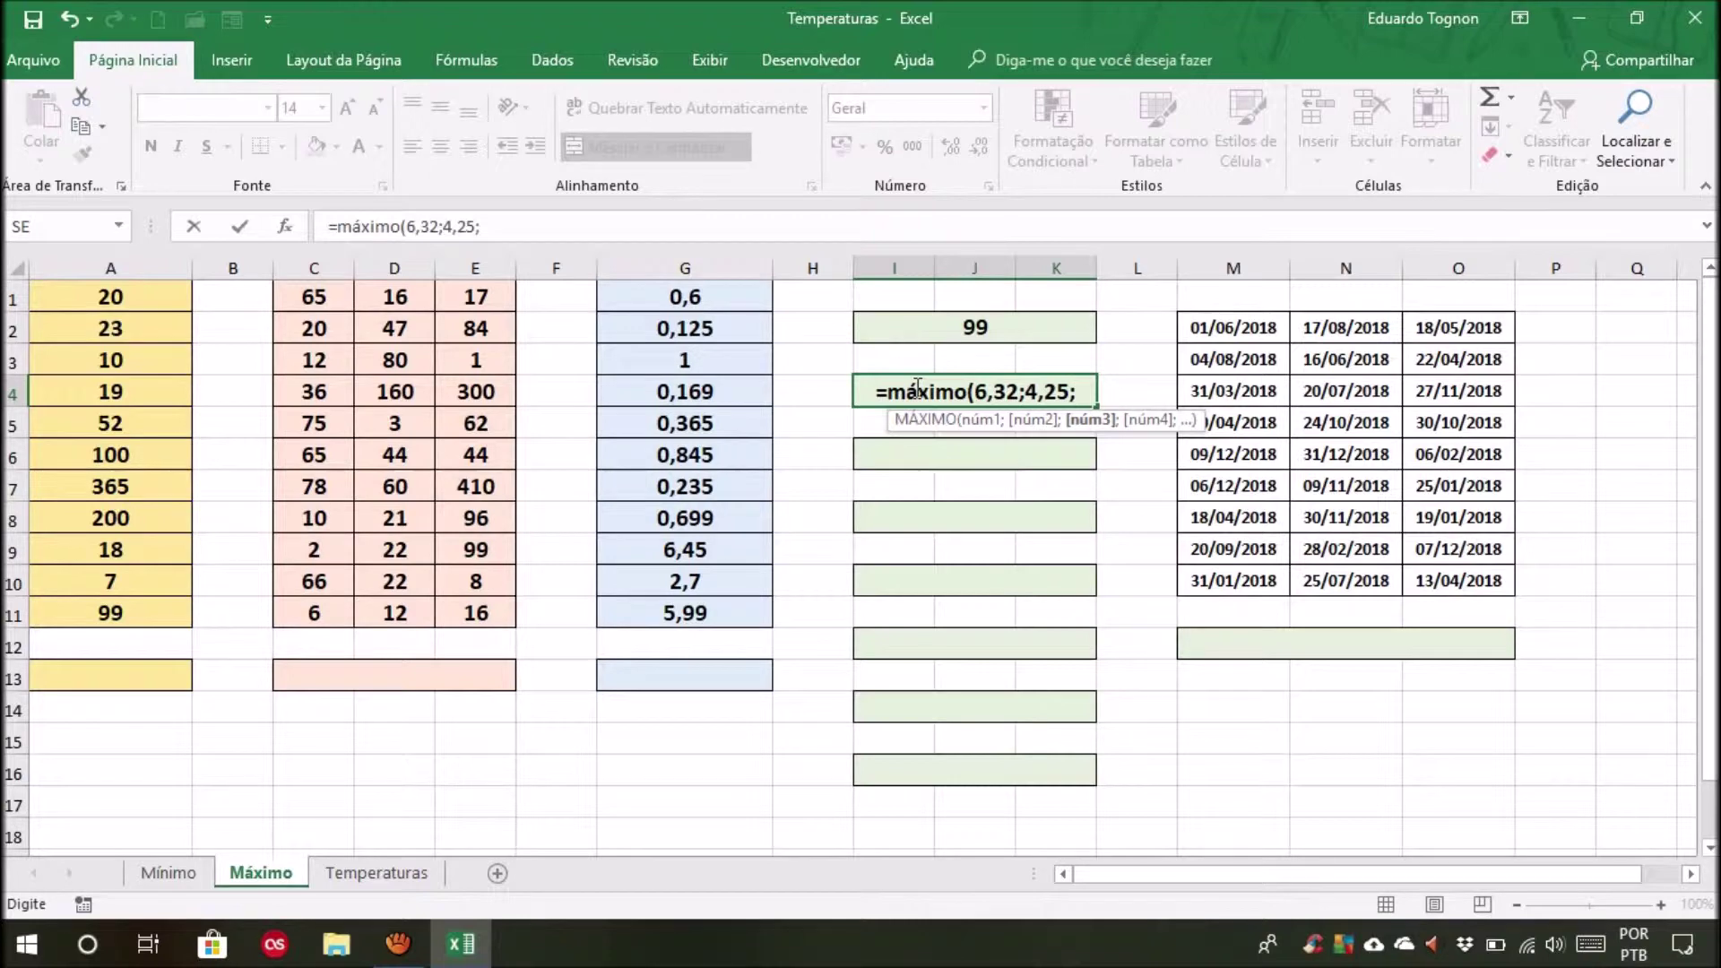
type("70")
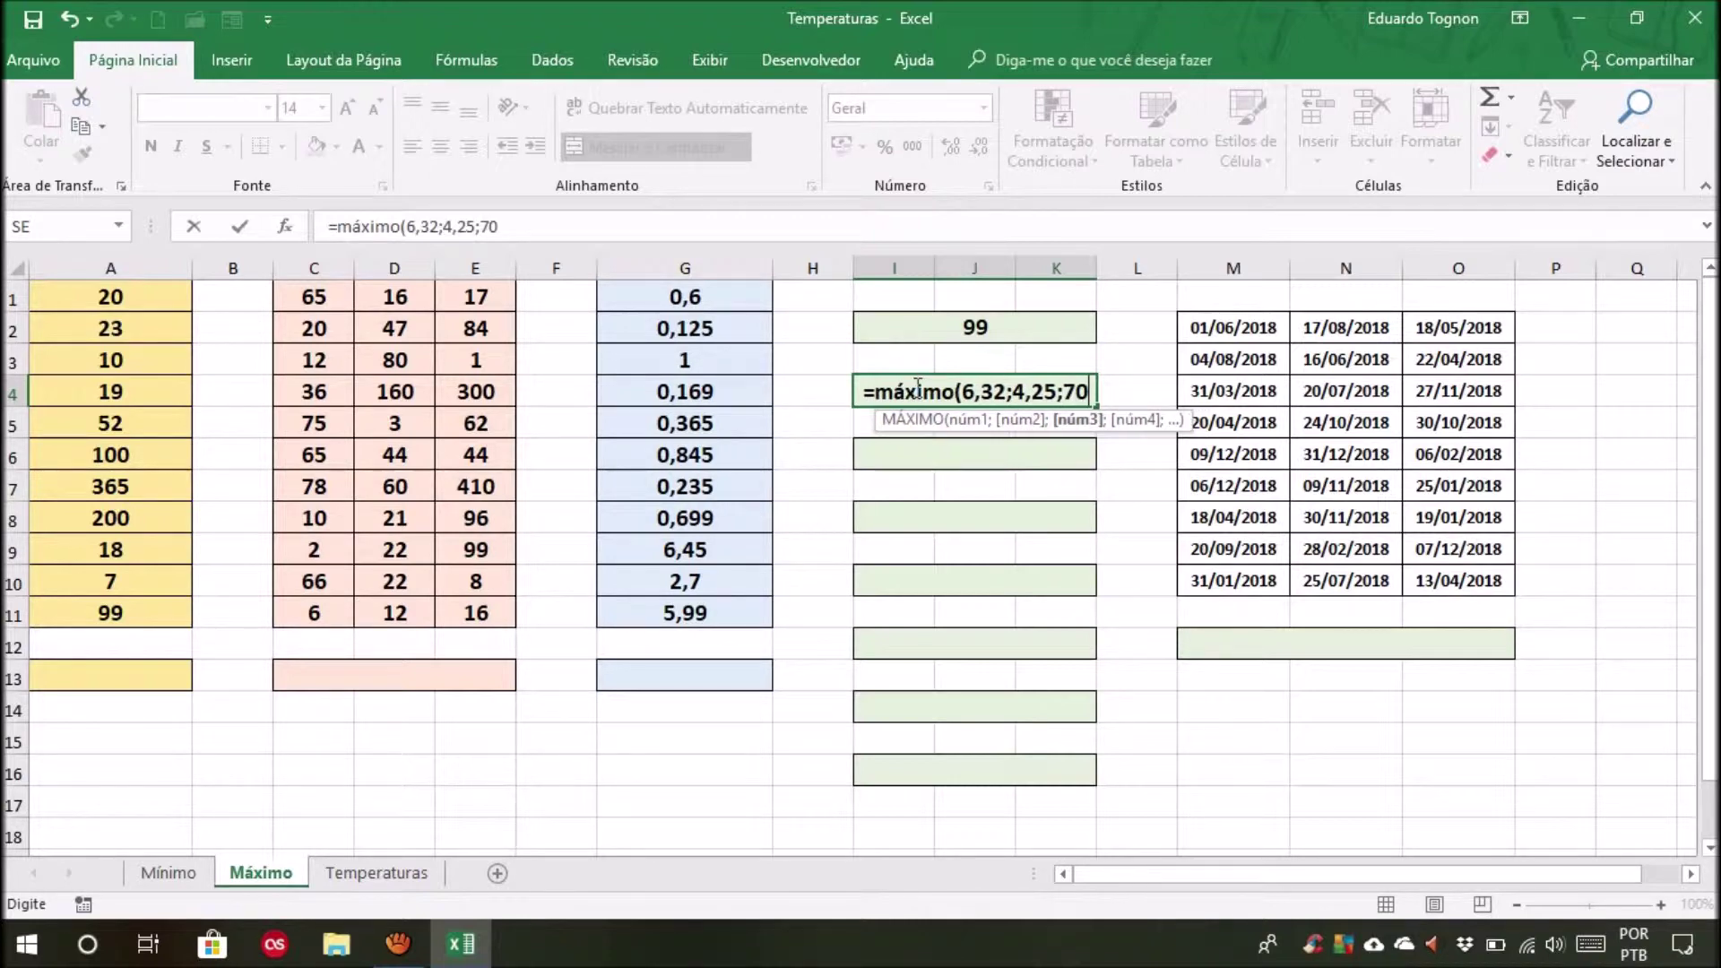
type(";1,605004)")
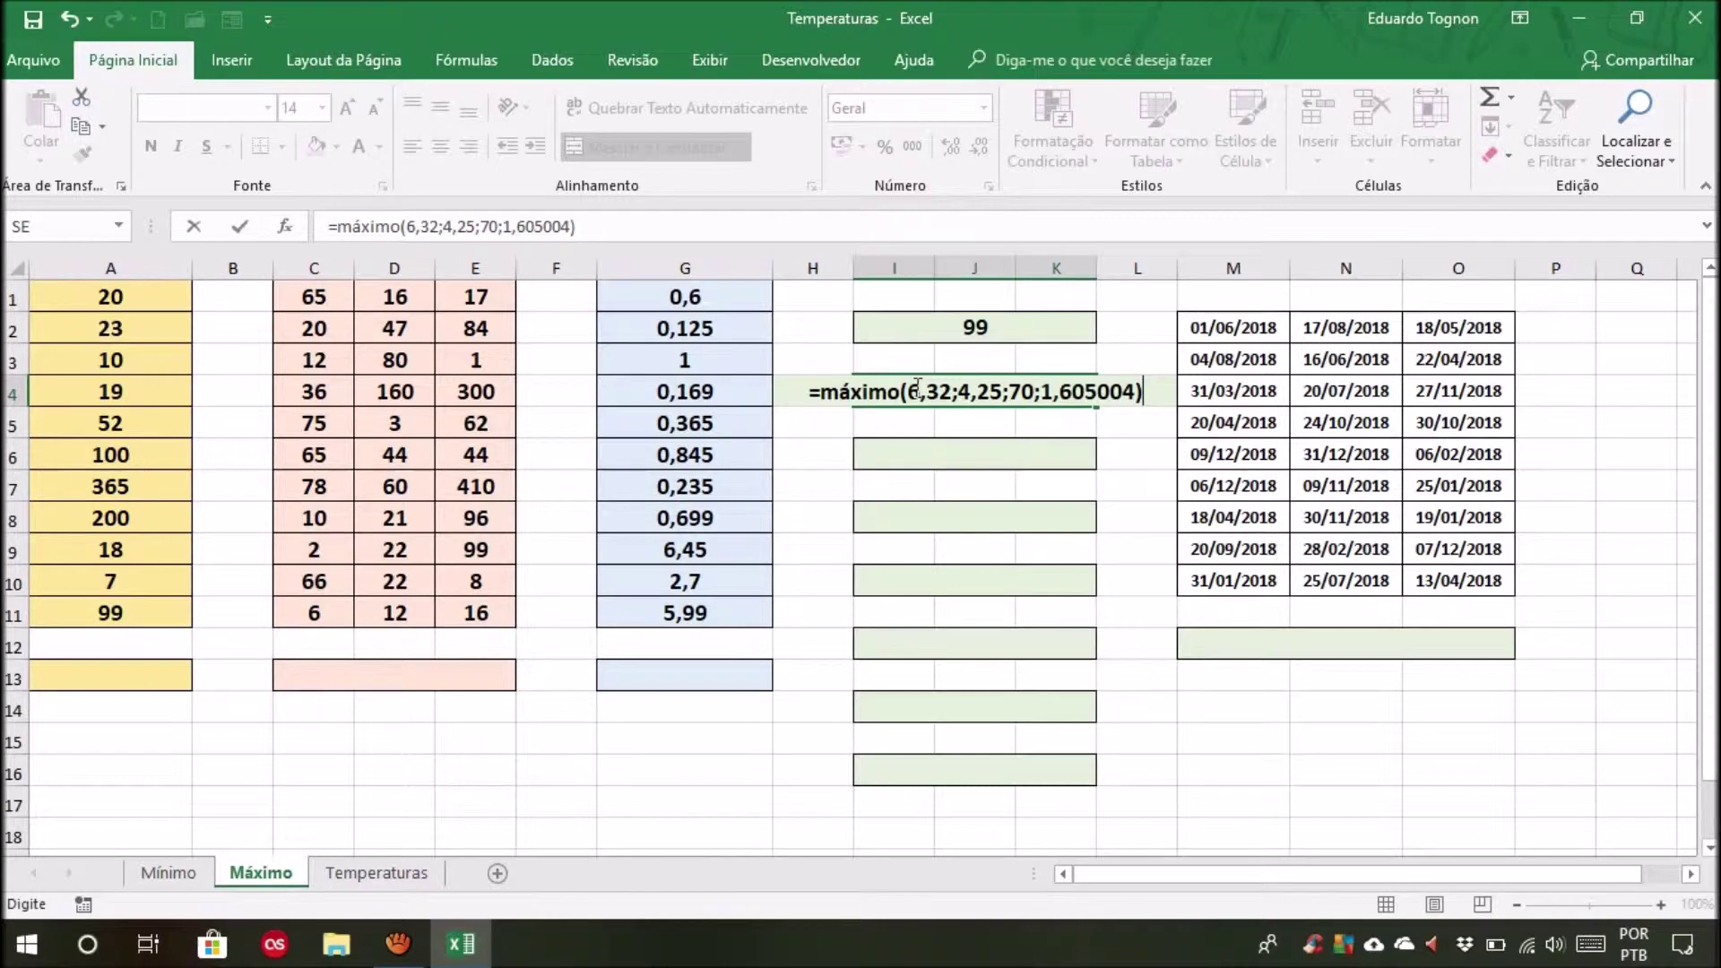
key("Return")
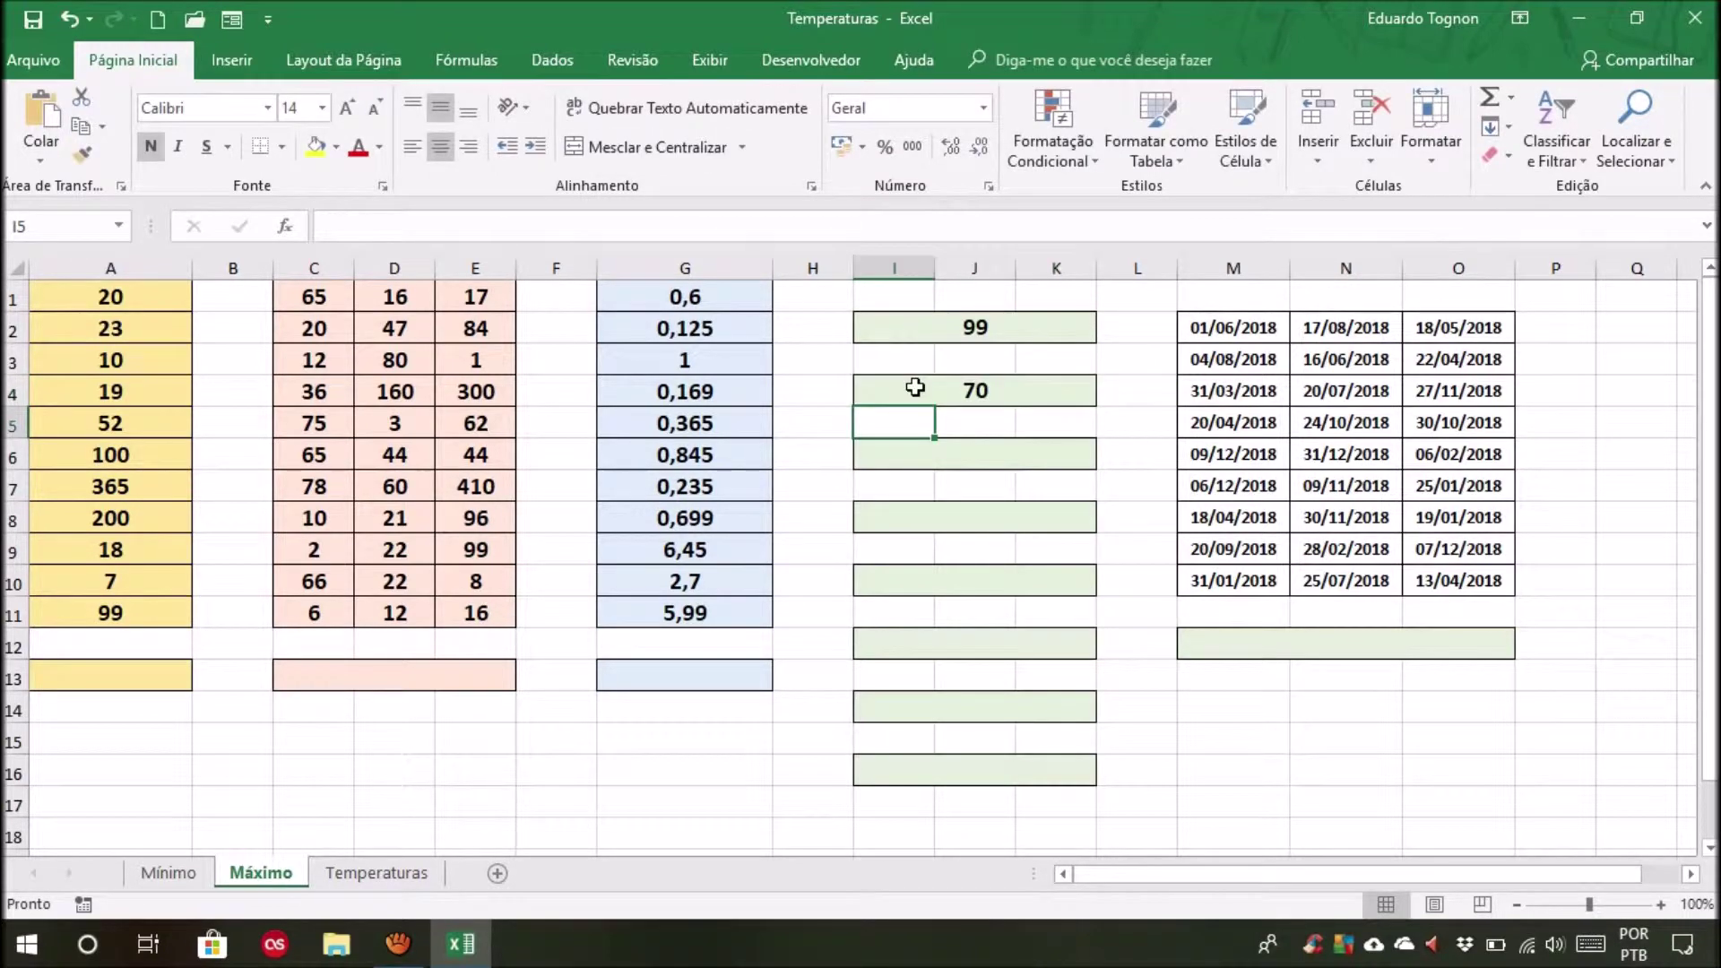
Enter =máximo(-4;-8;-0,23;-36) in I6, giving -0,23
left_click(923, 382)
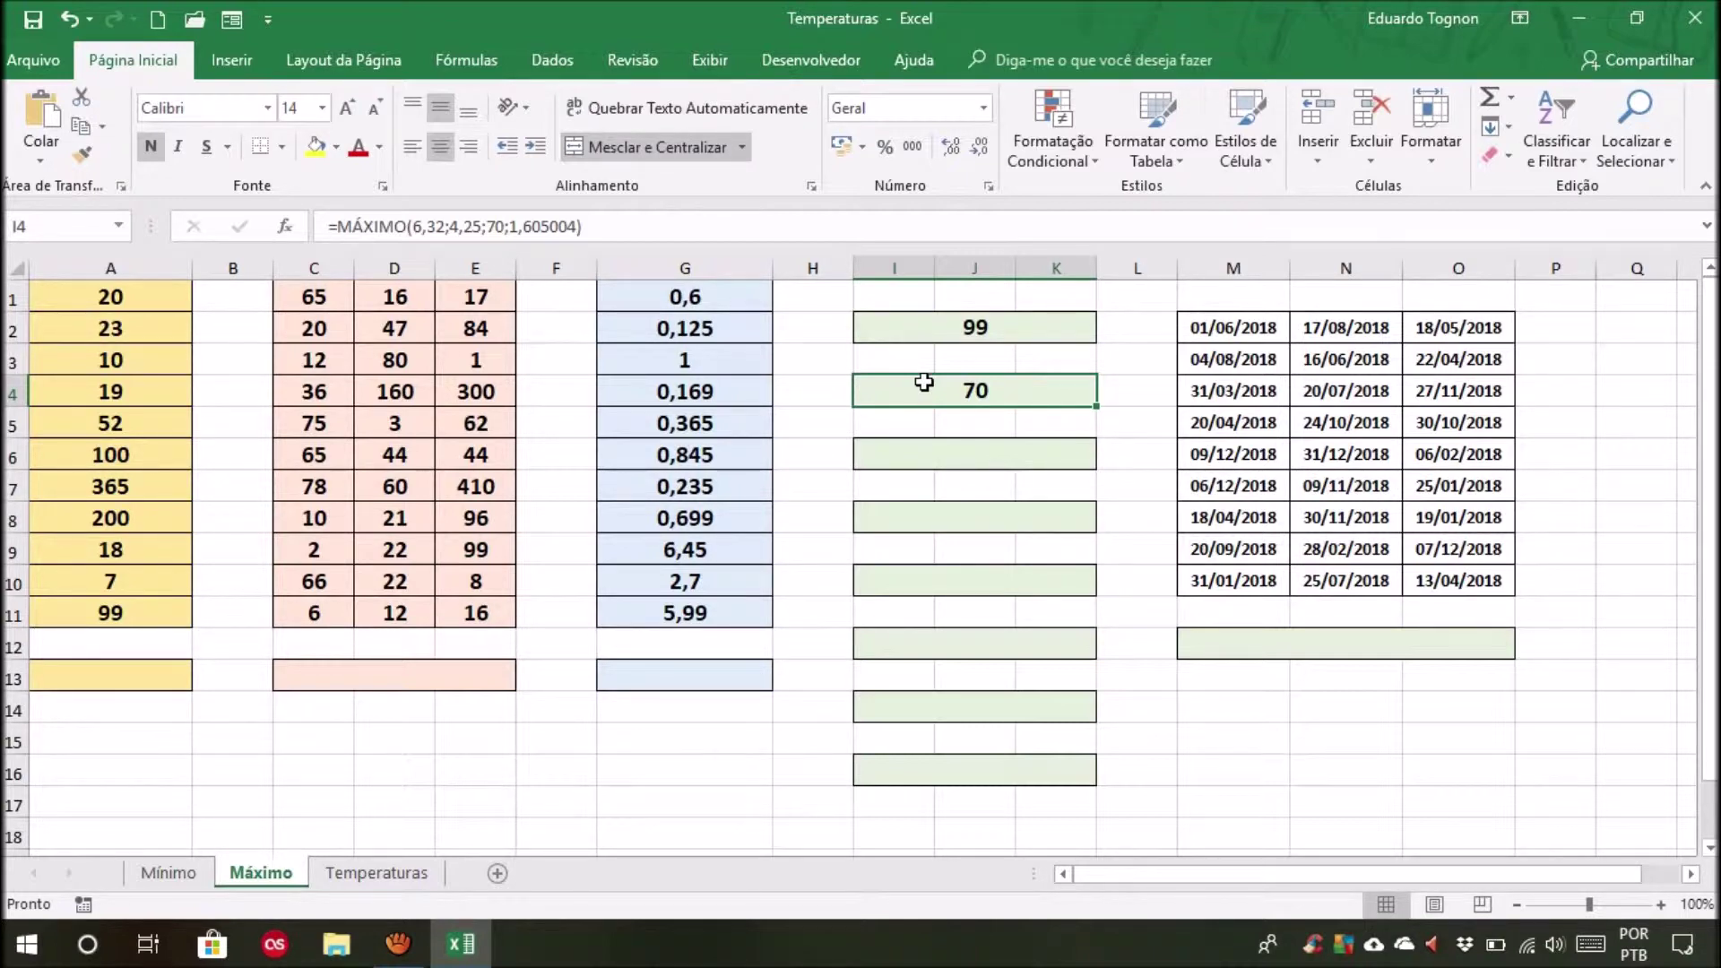
key("Down")
key("Down")
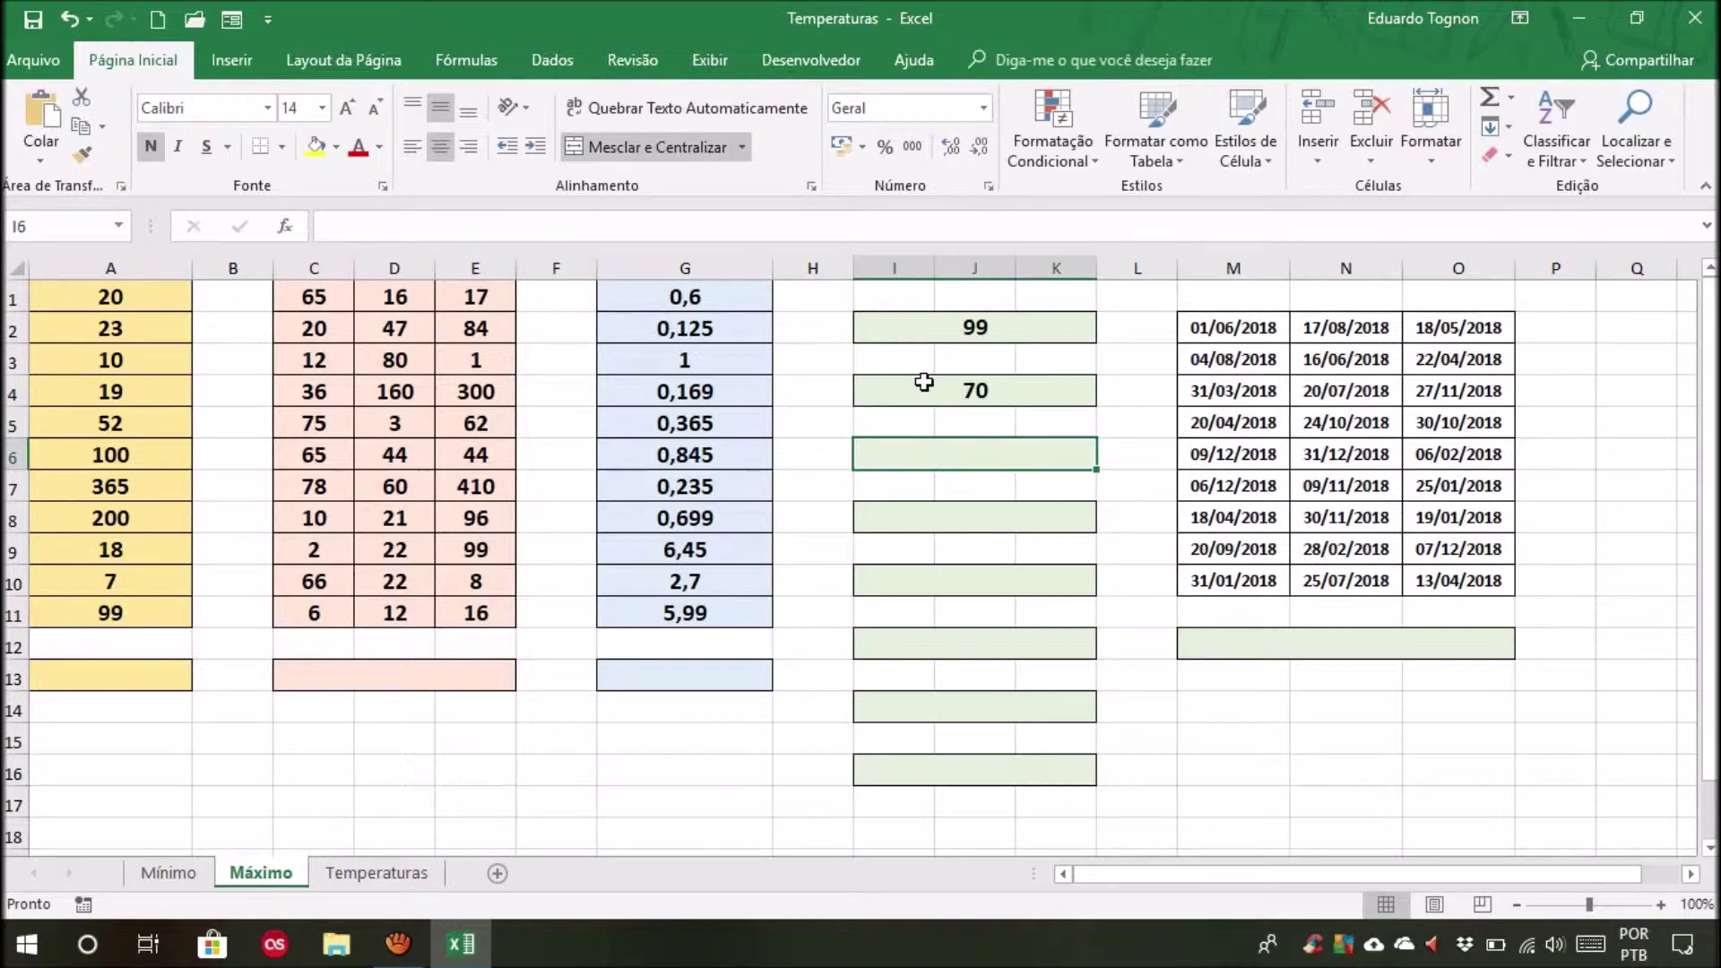
type("=má")
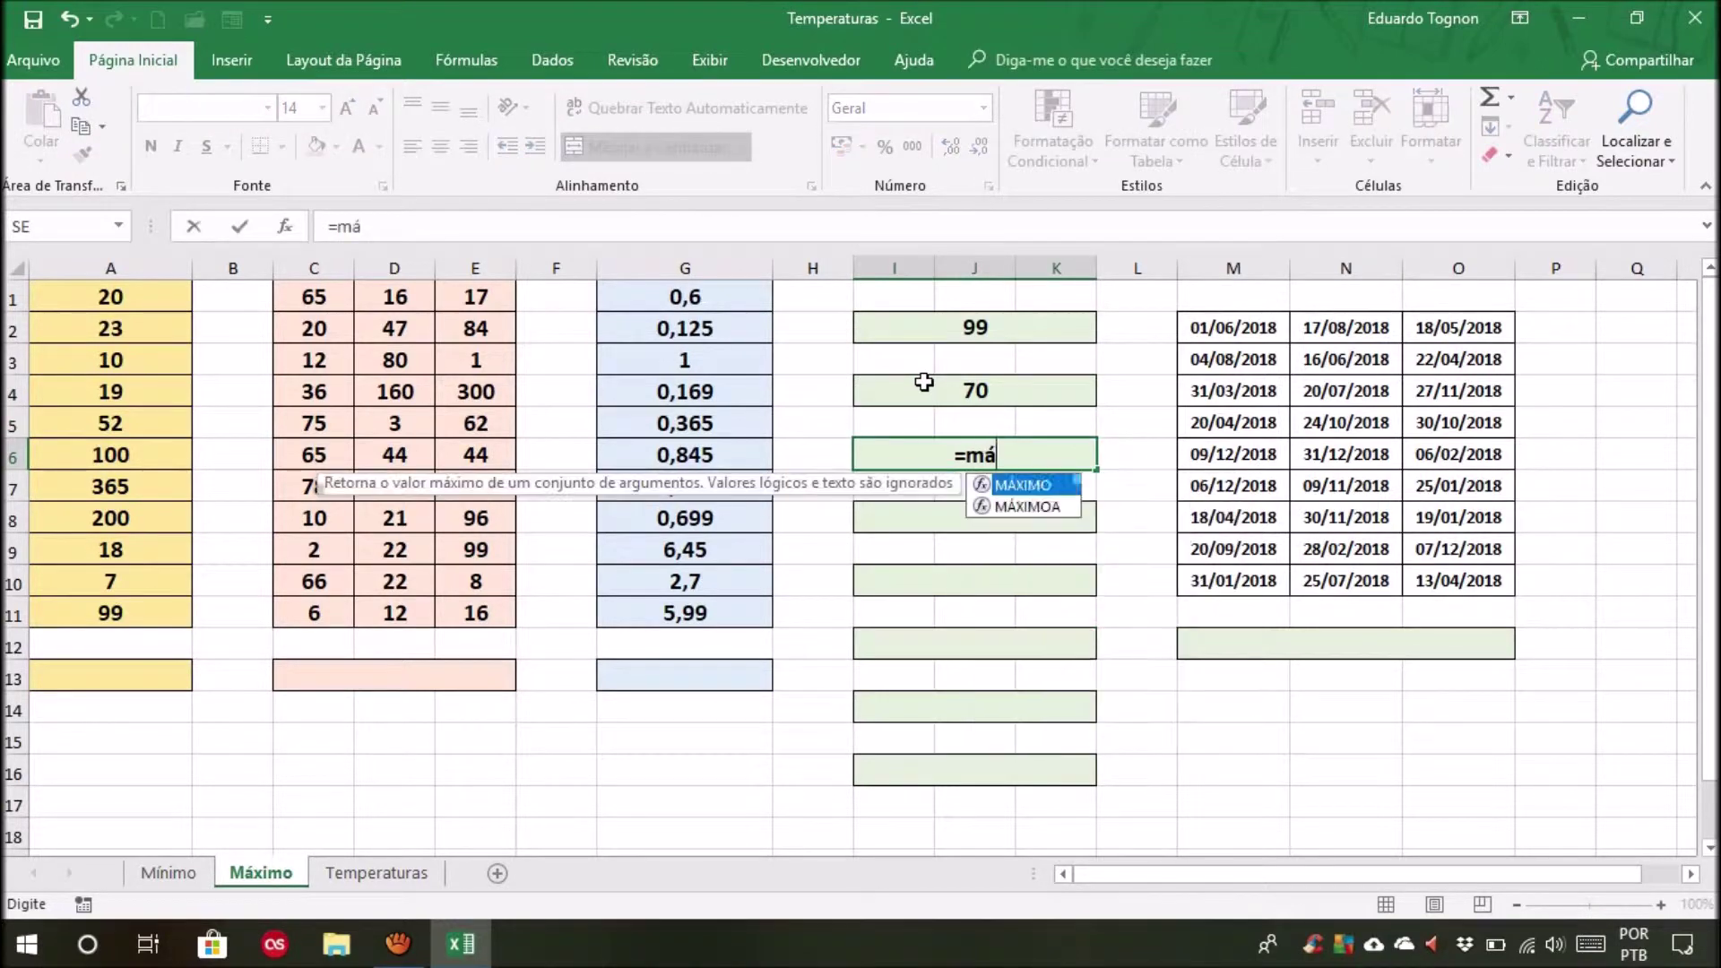
type("ximo(")
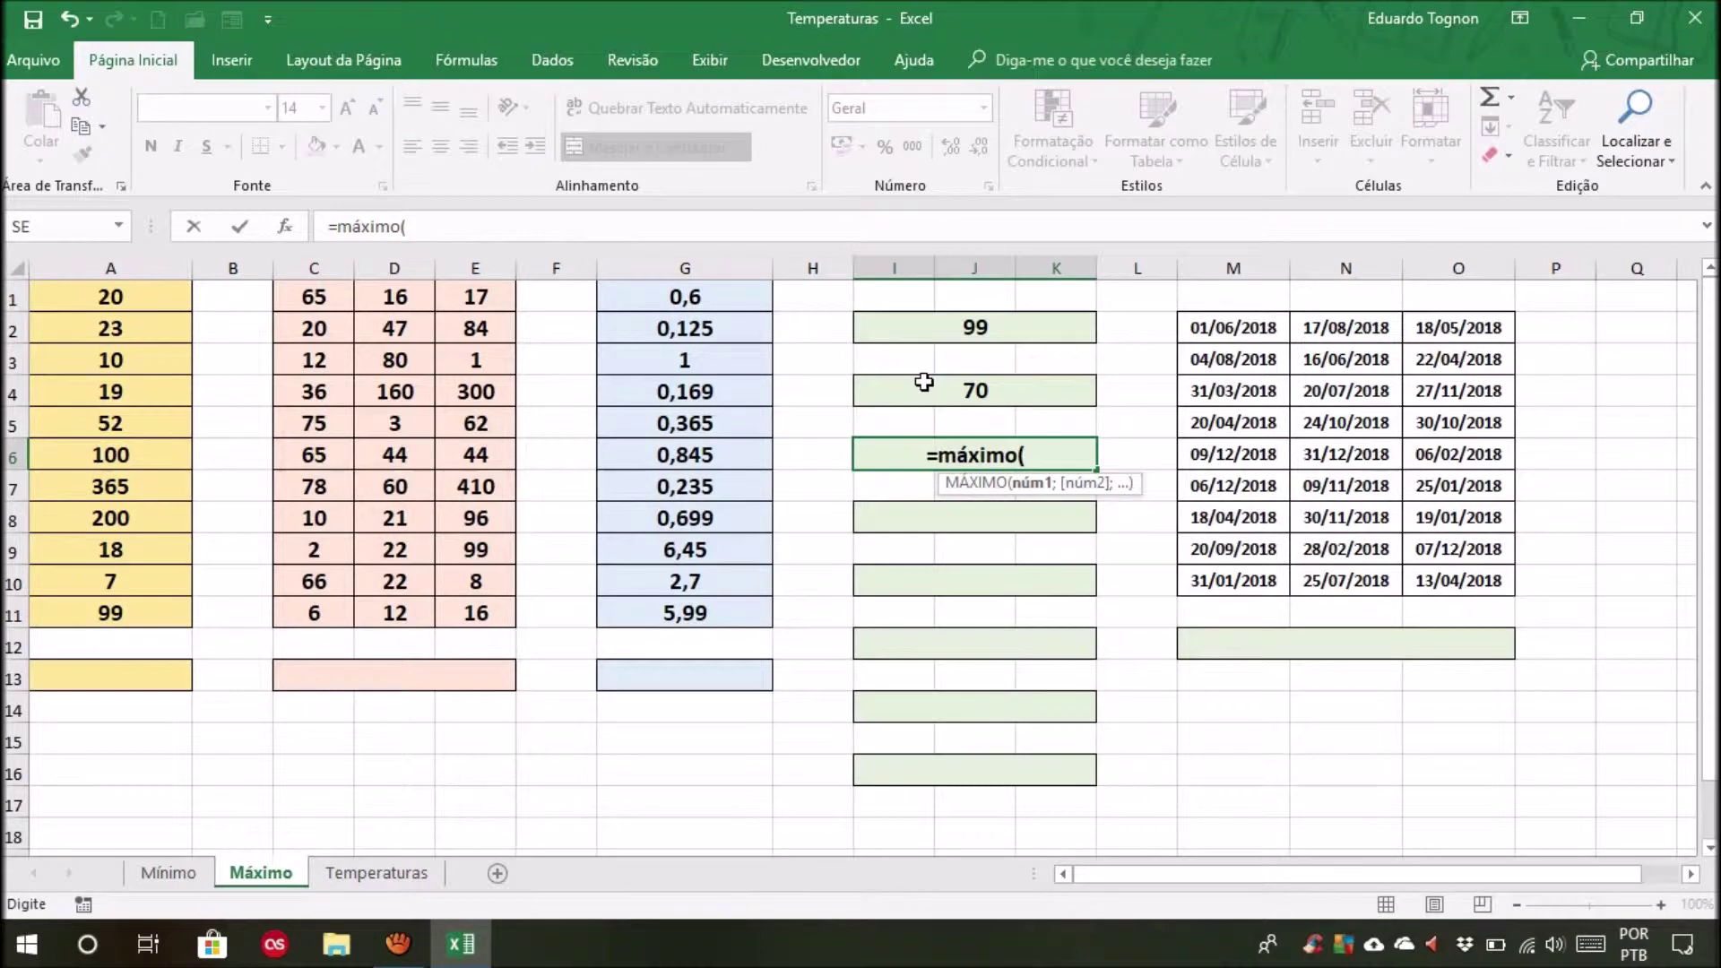
type("-4;")
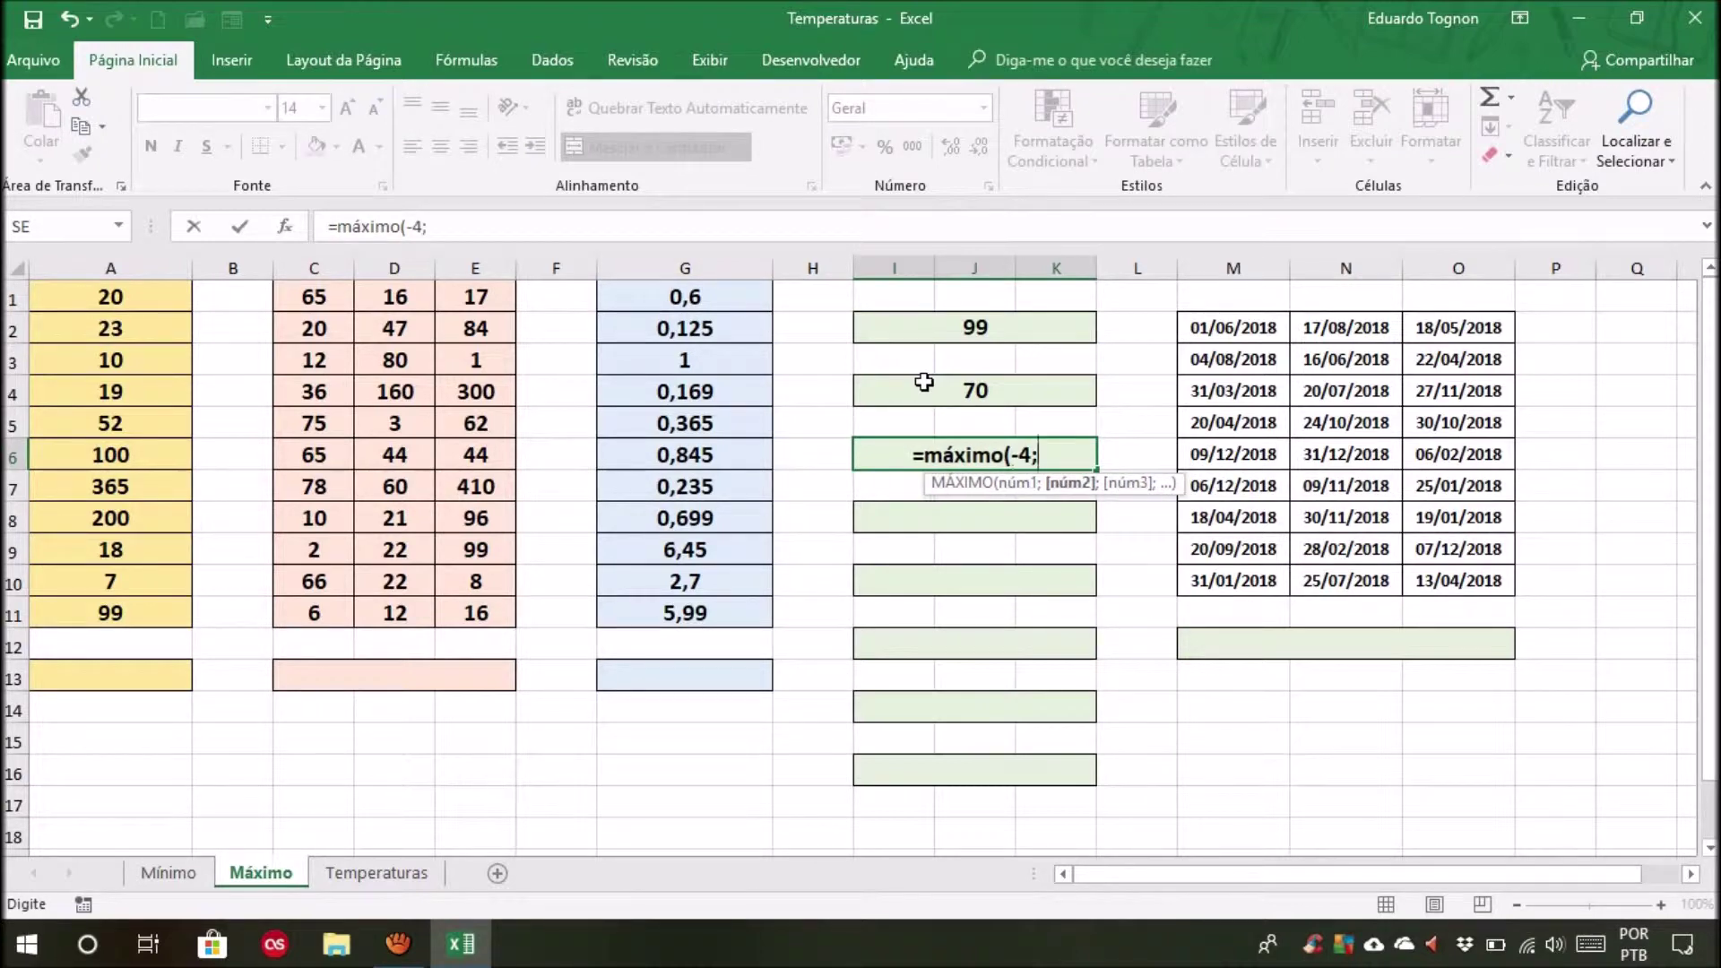
type("-8;-")
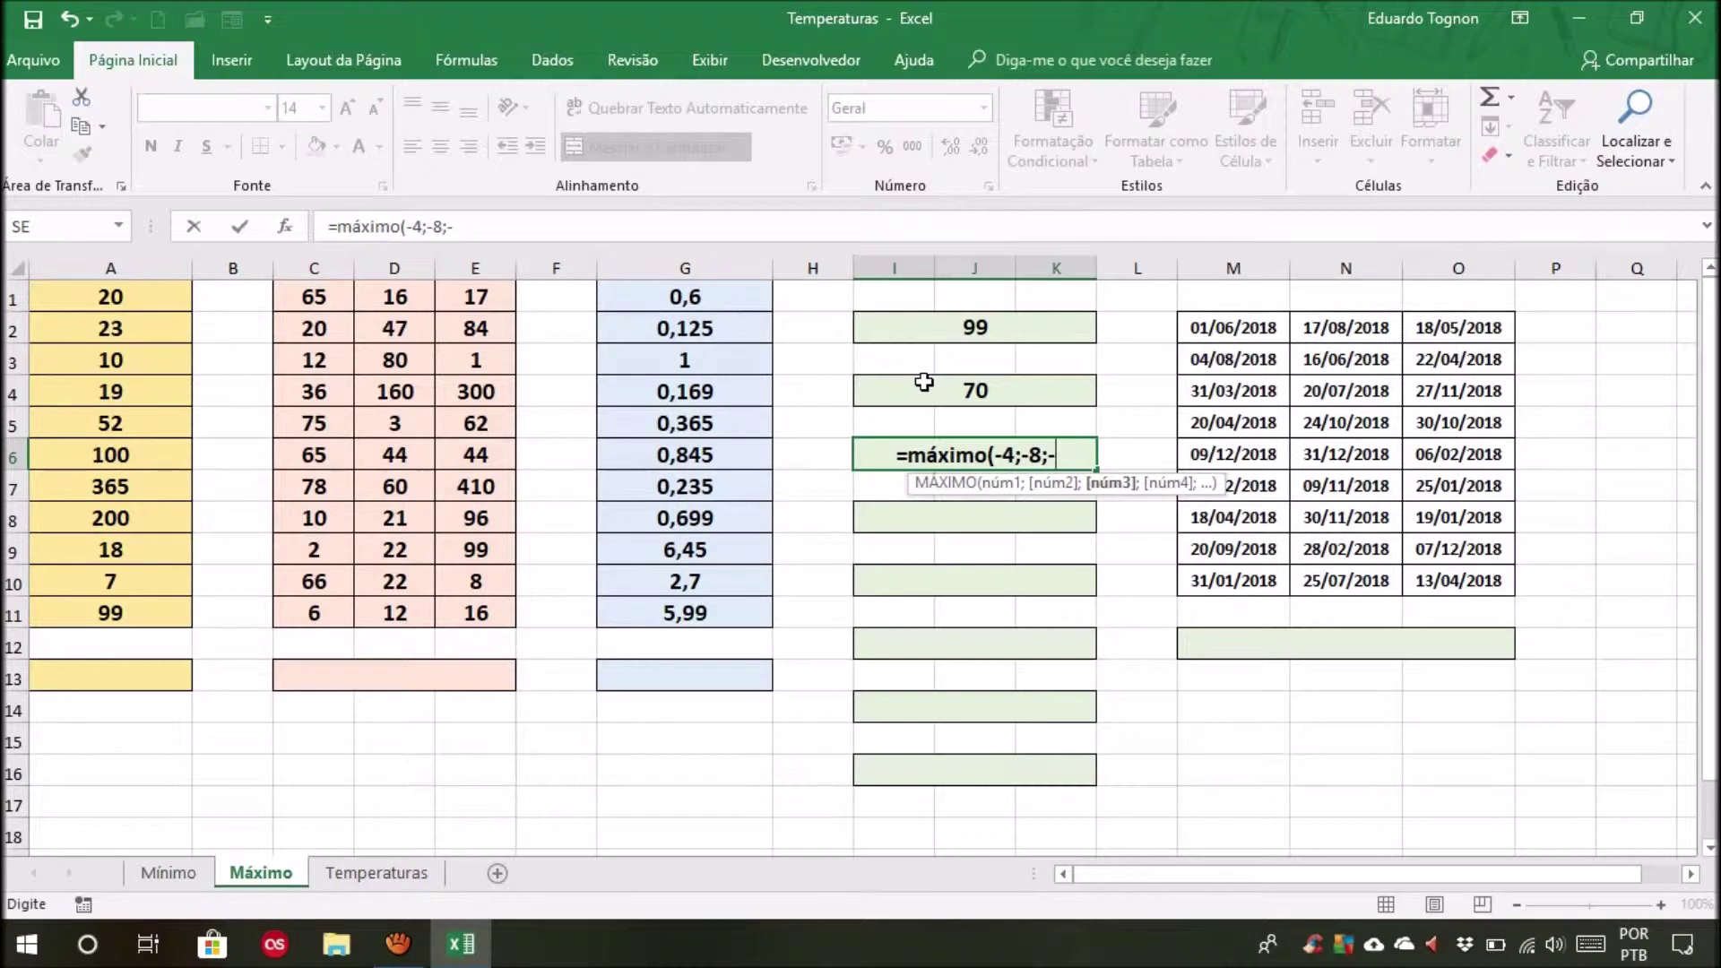
type("0,23")
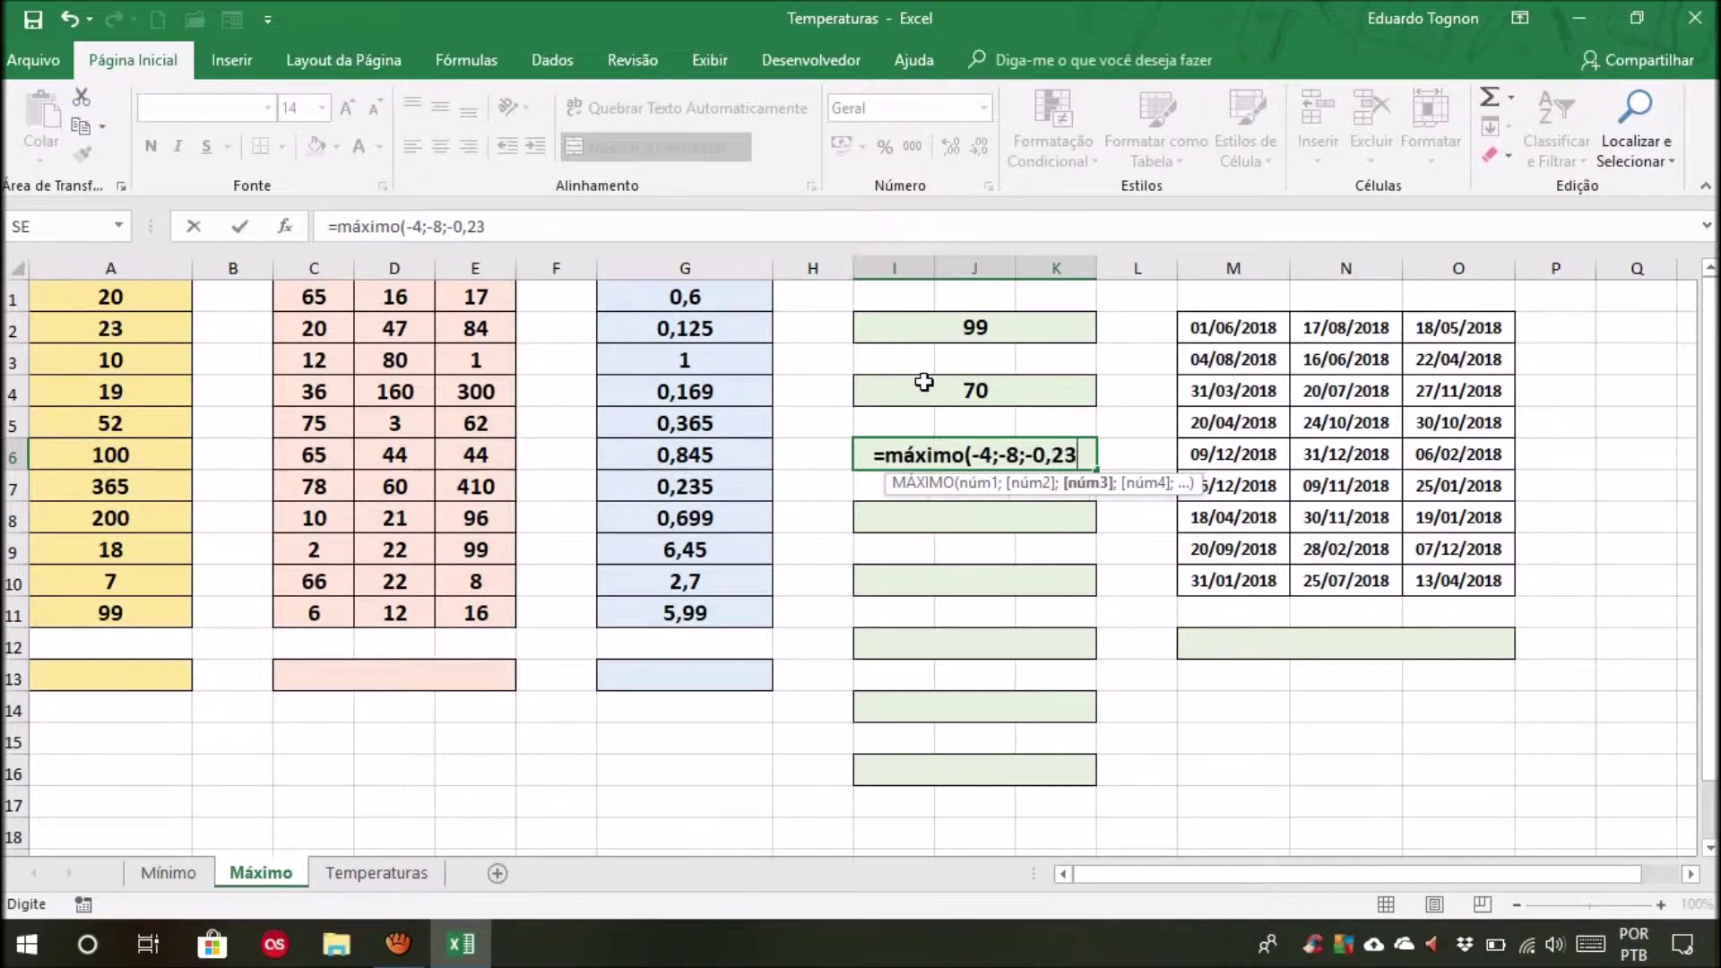
type(";")
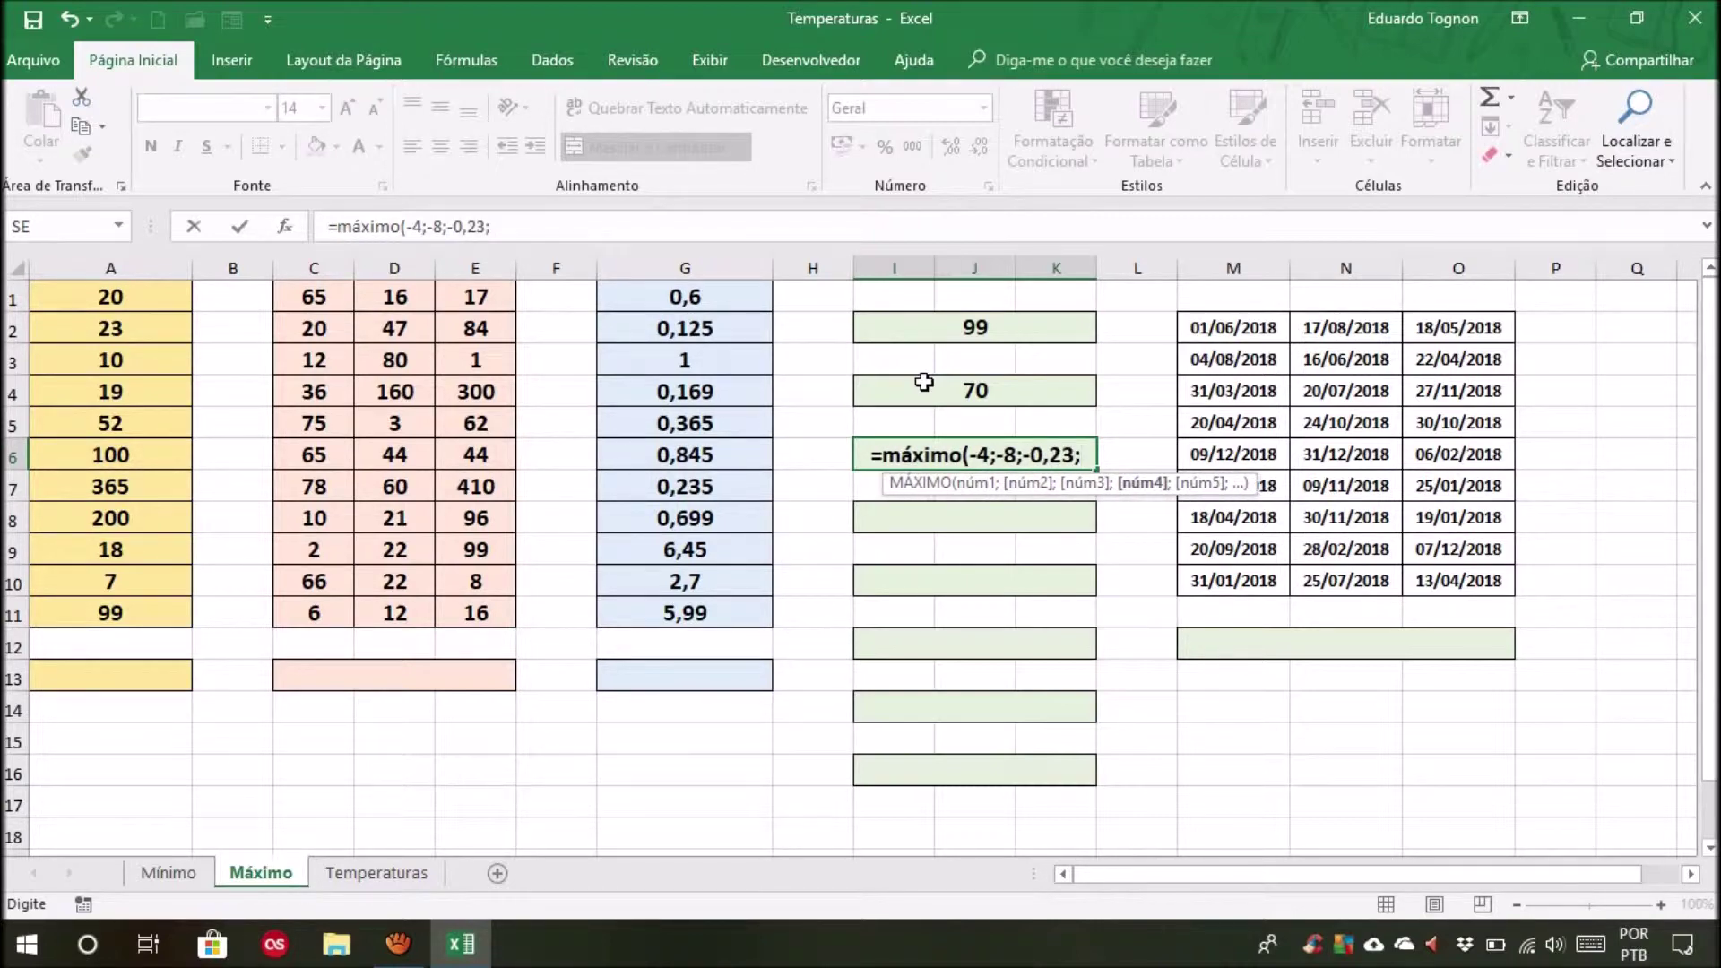
type("-")
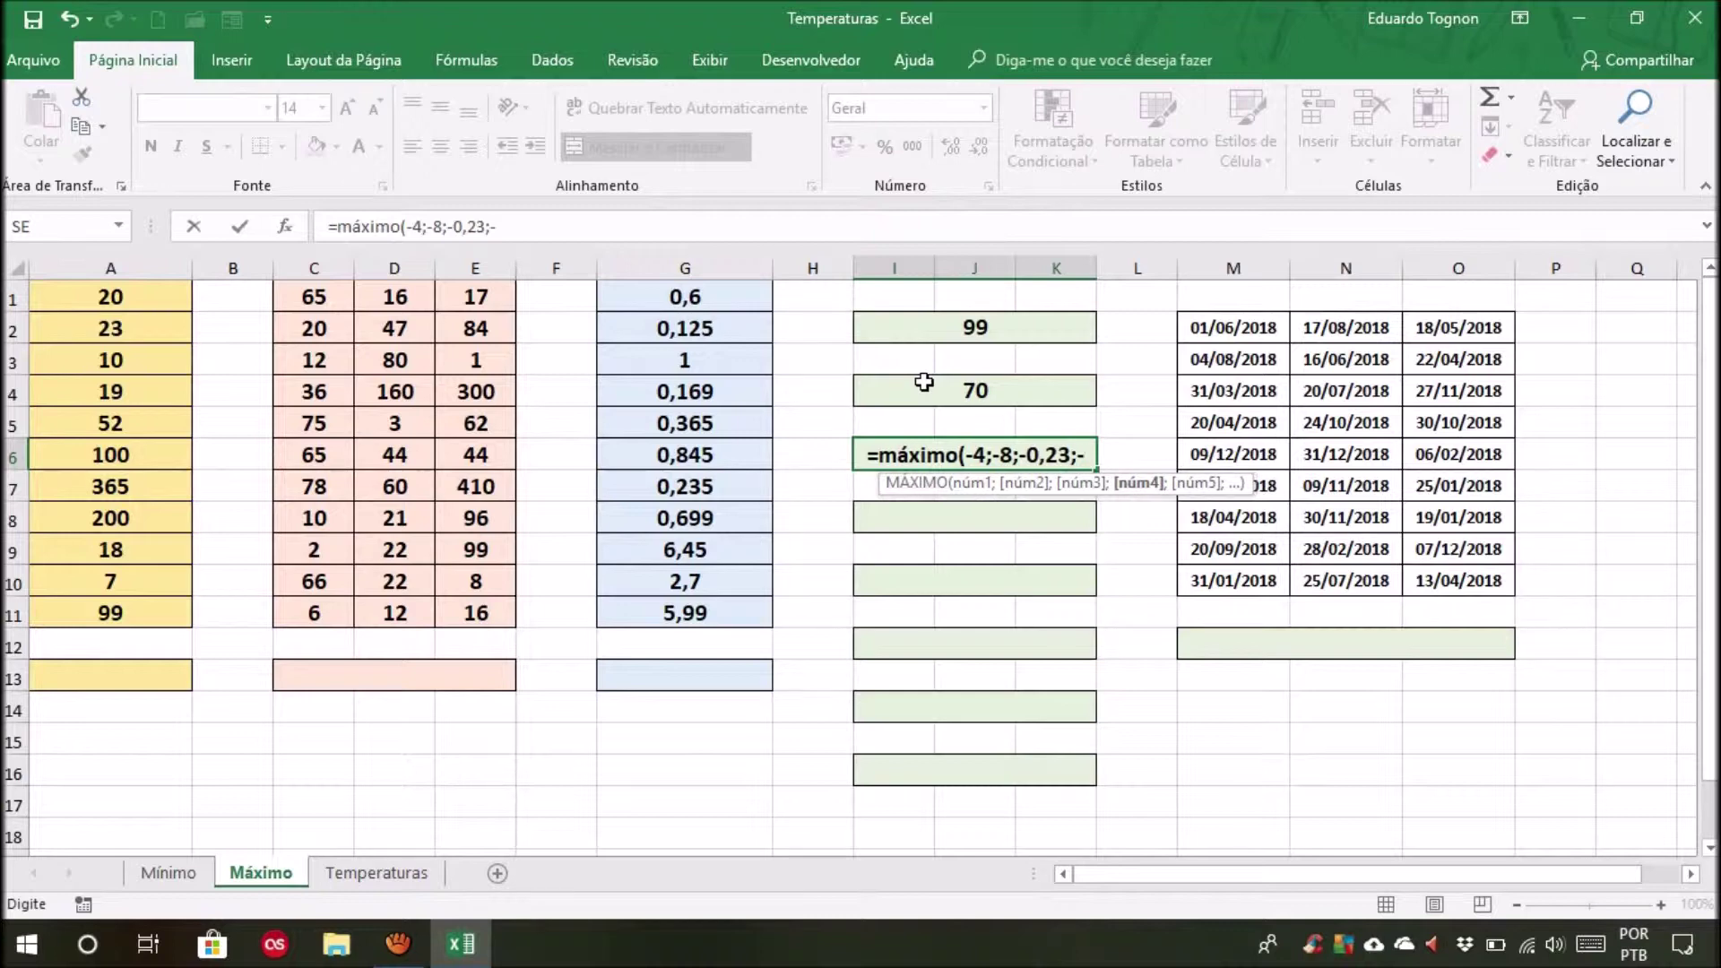
type("36")
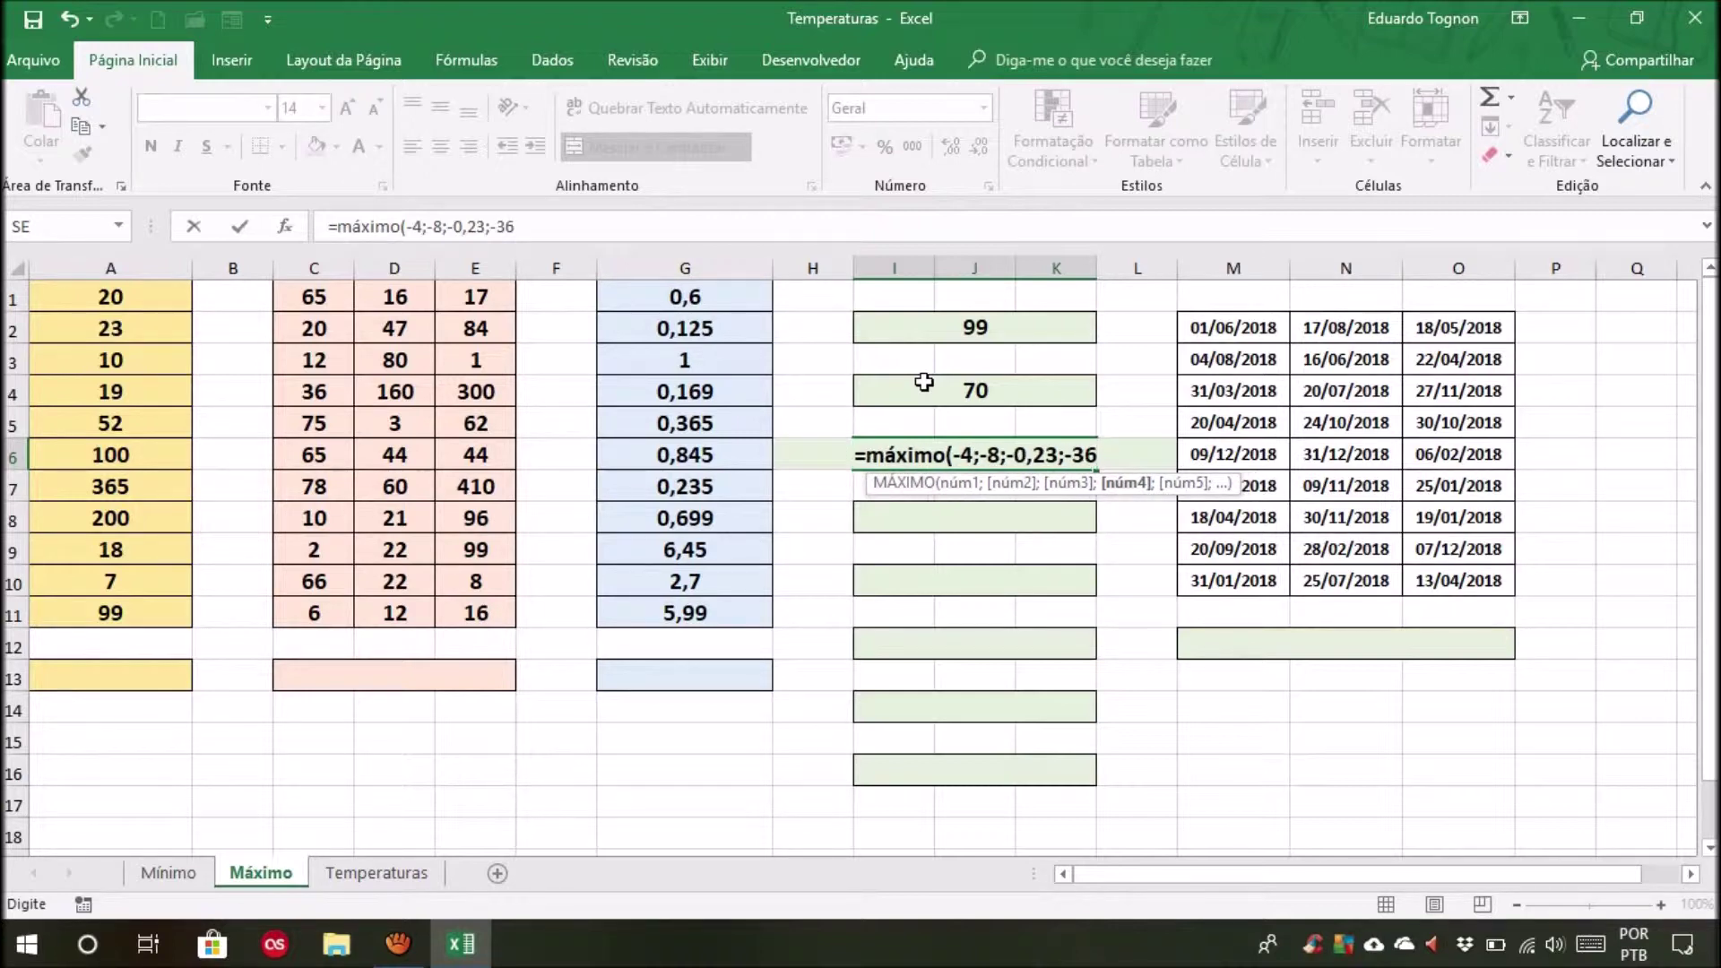
type(")")
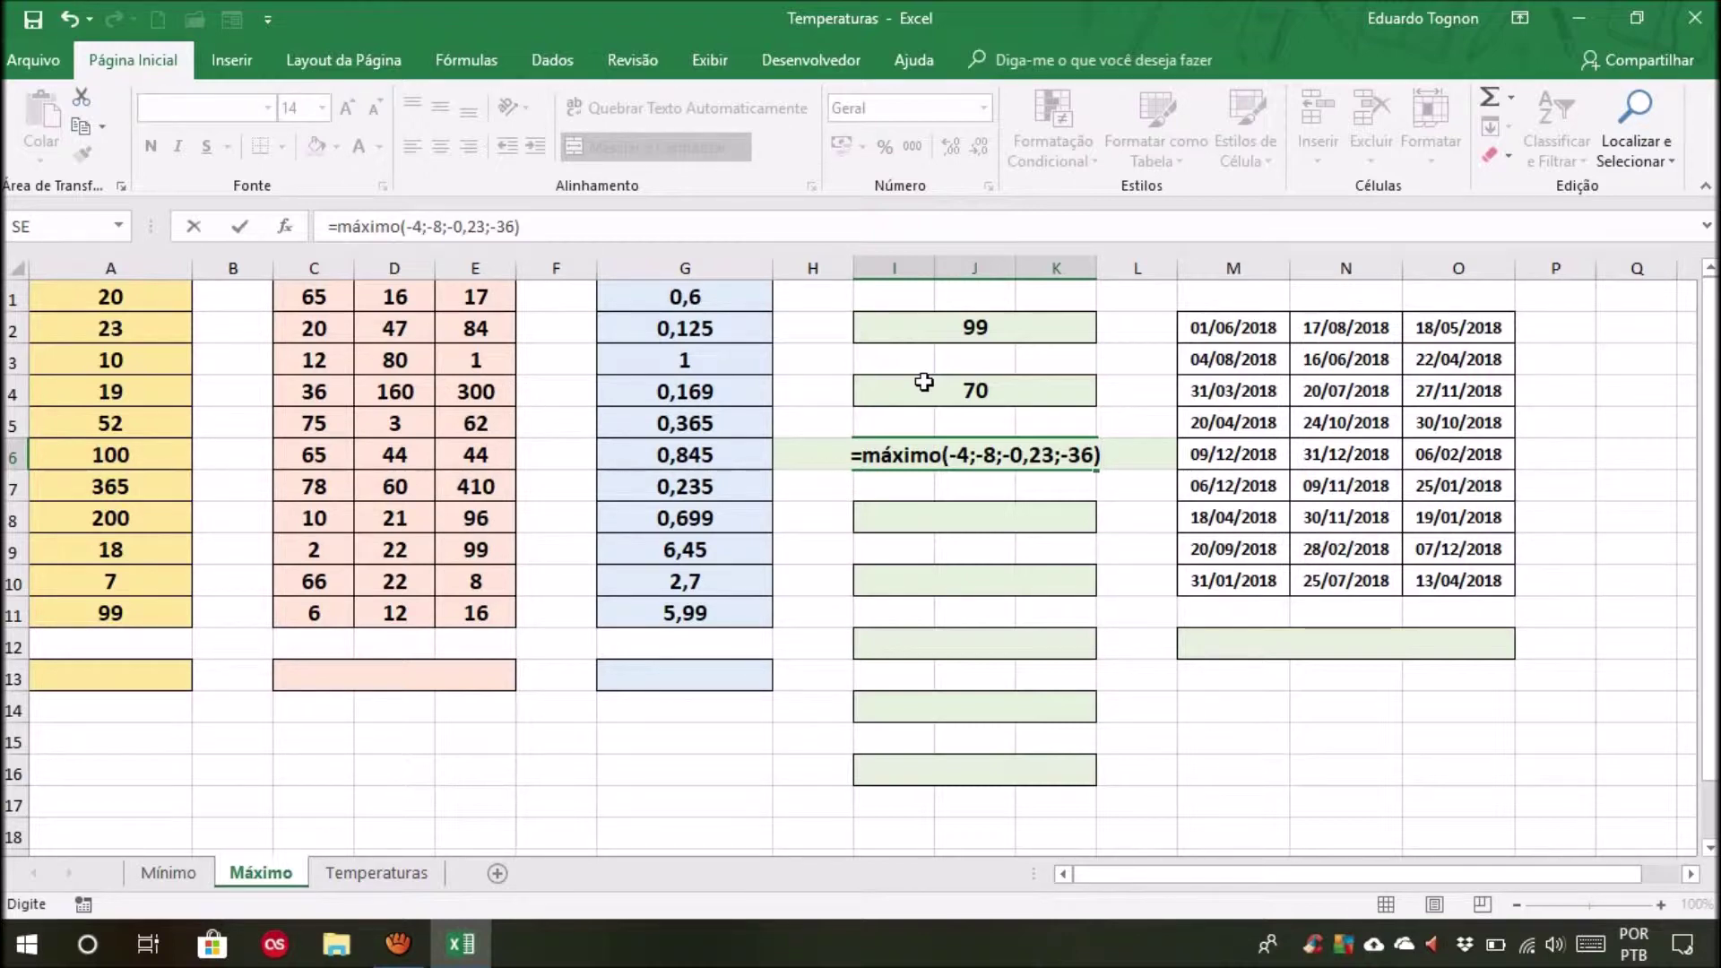
key("Return")
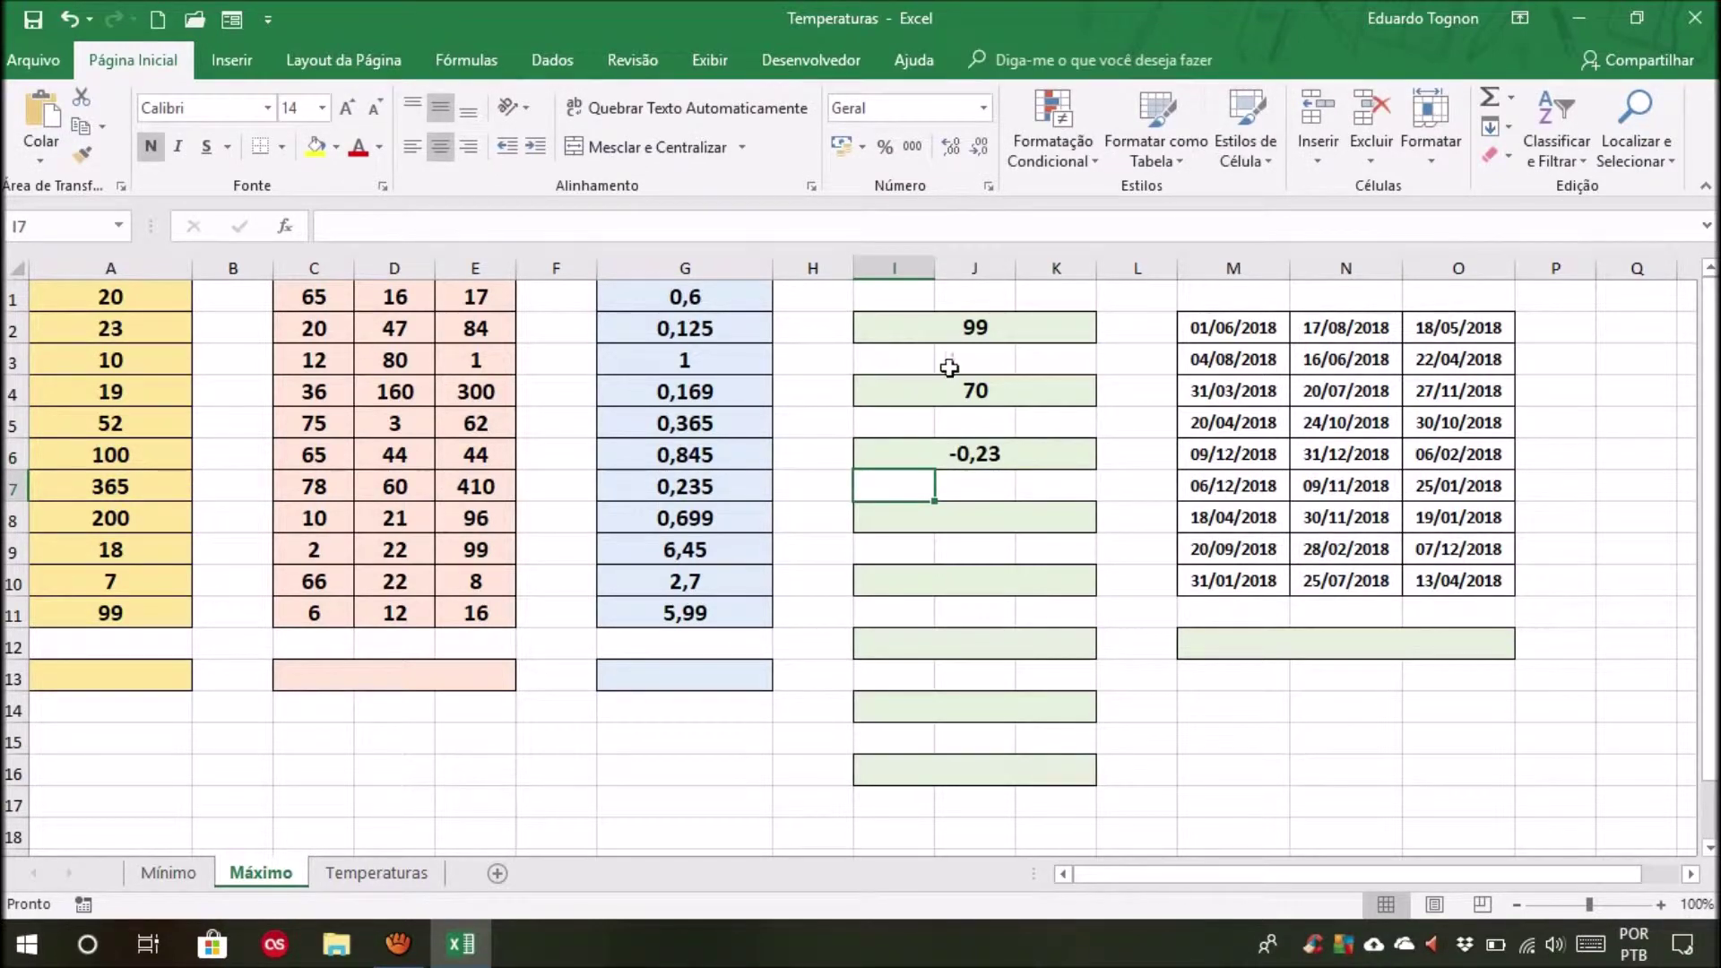
Review the I6 formula, then begin a =máximo( formula in I8
left_click(985, 455)
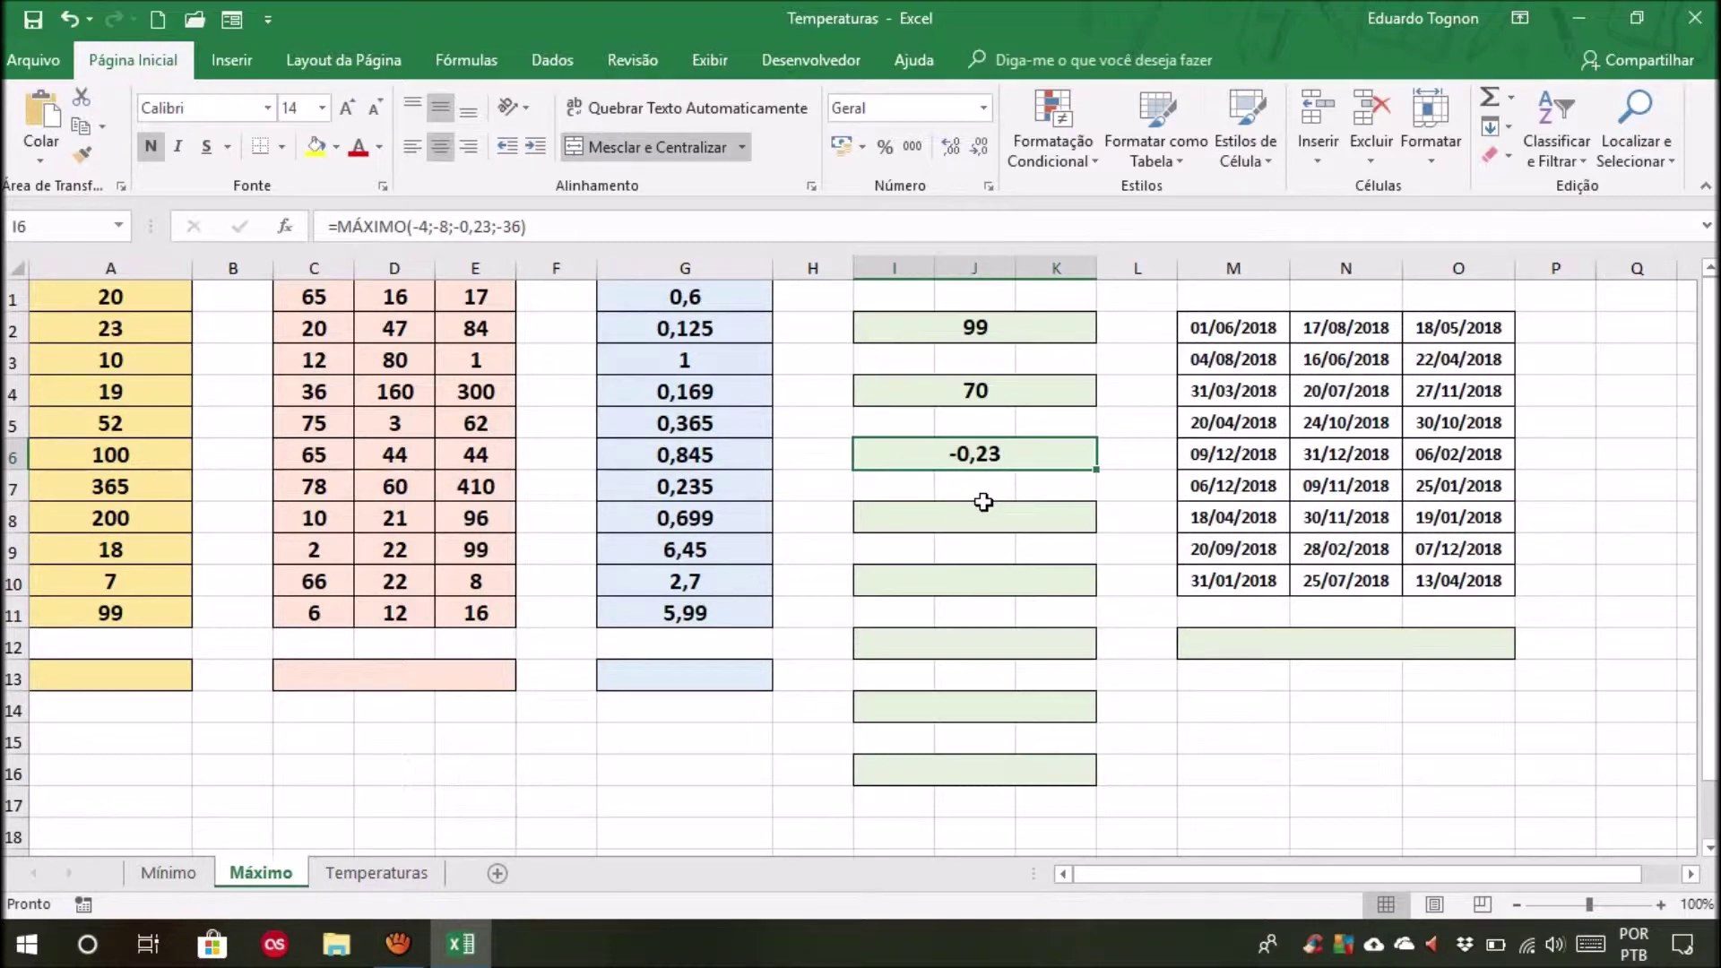
left_click(982, 522)
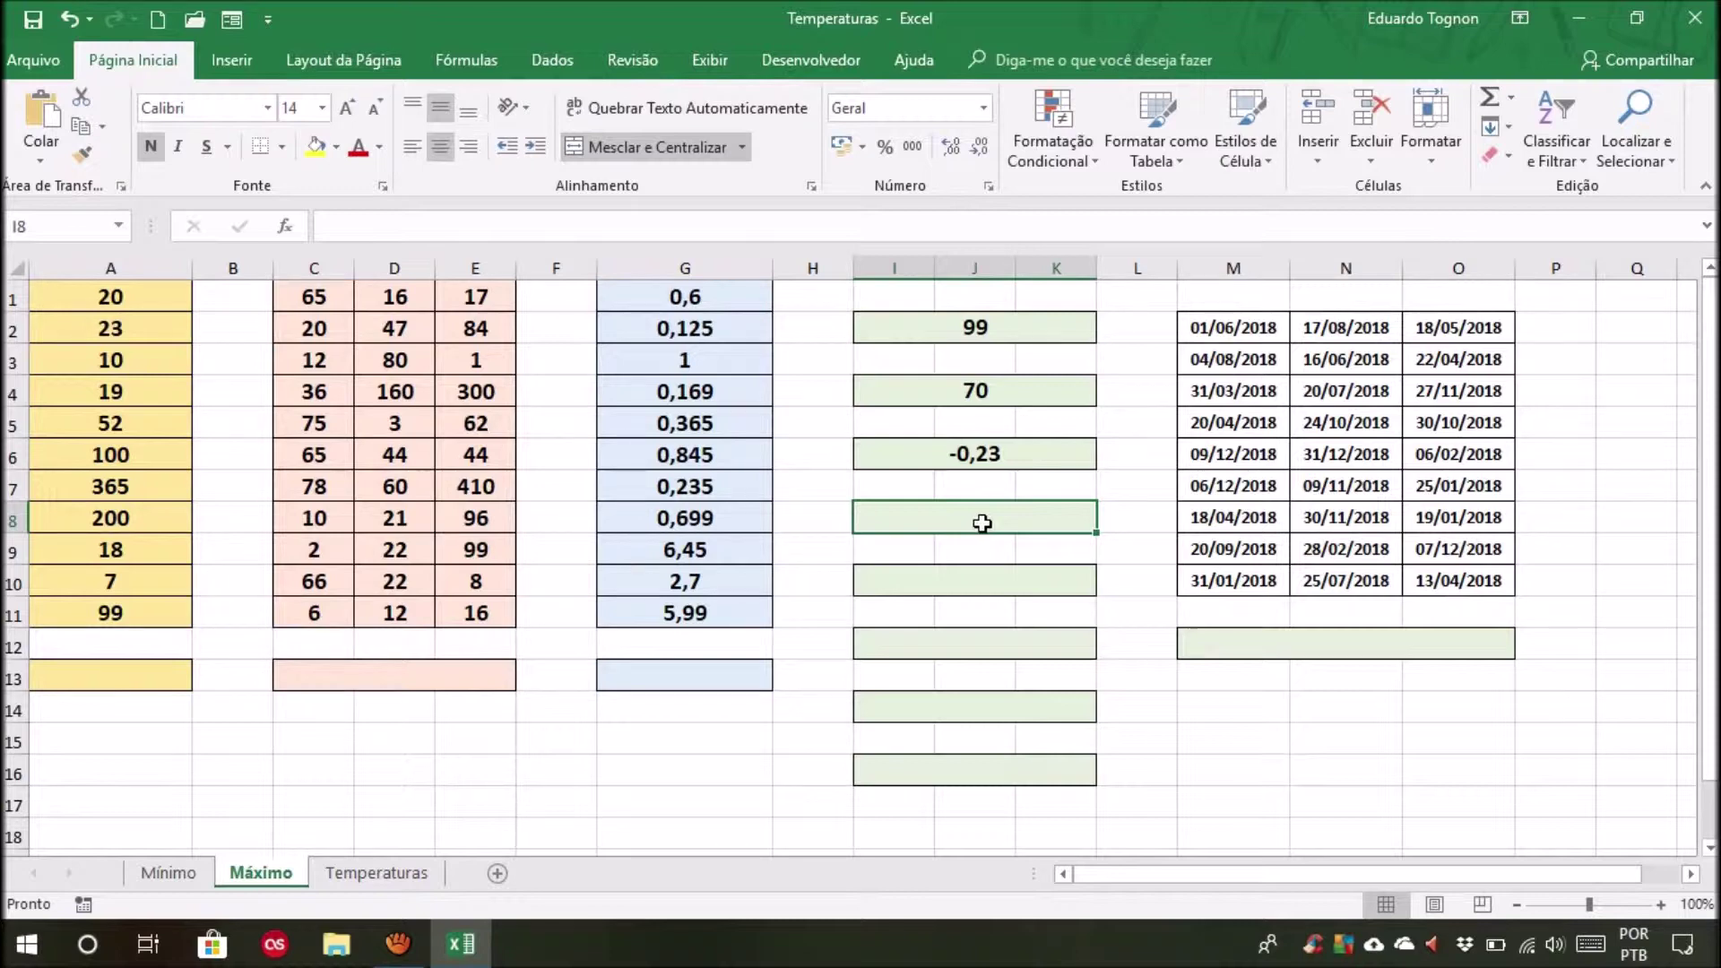
left_click(1012, 458)
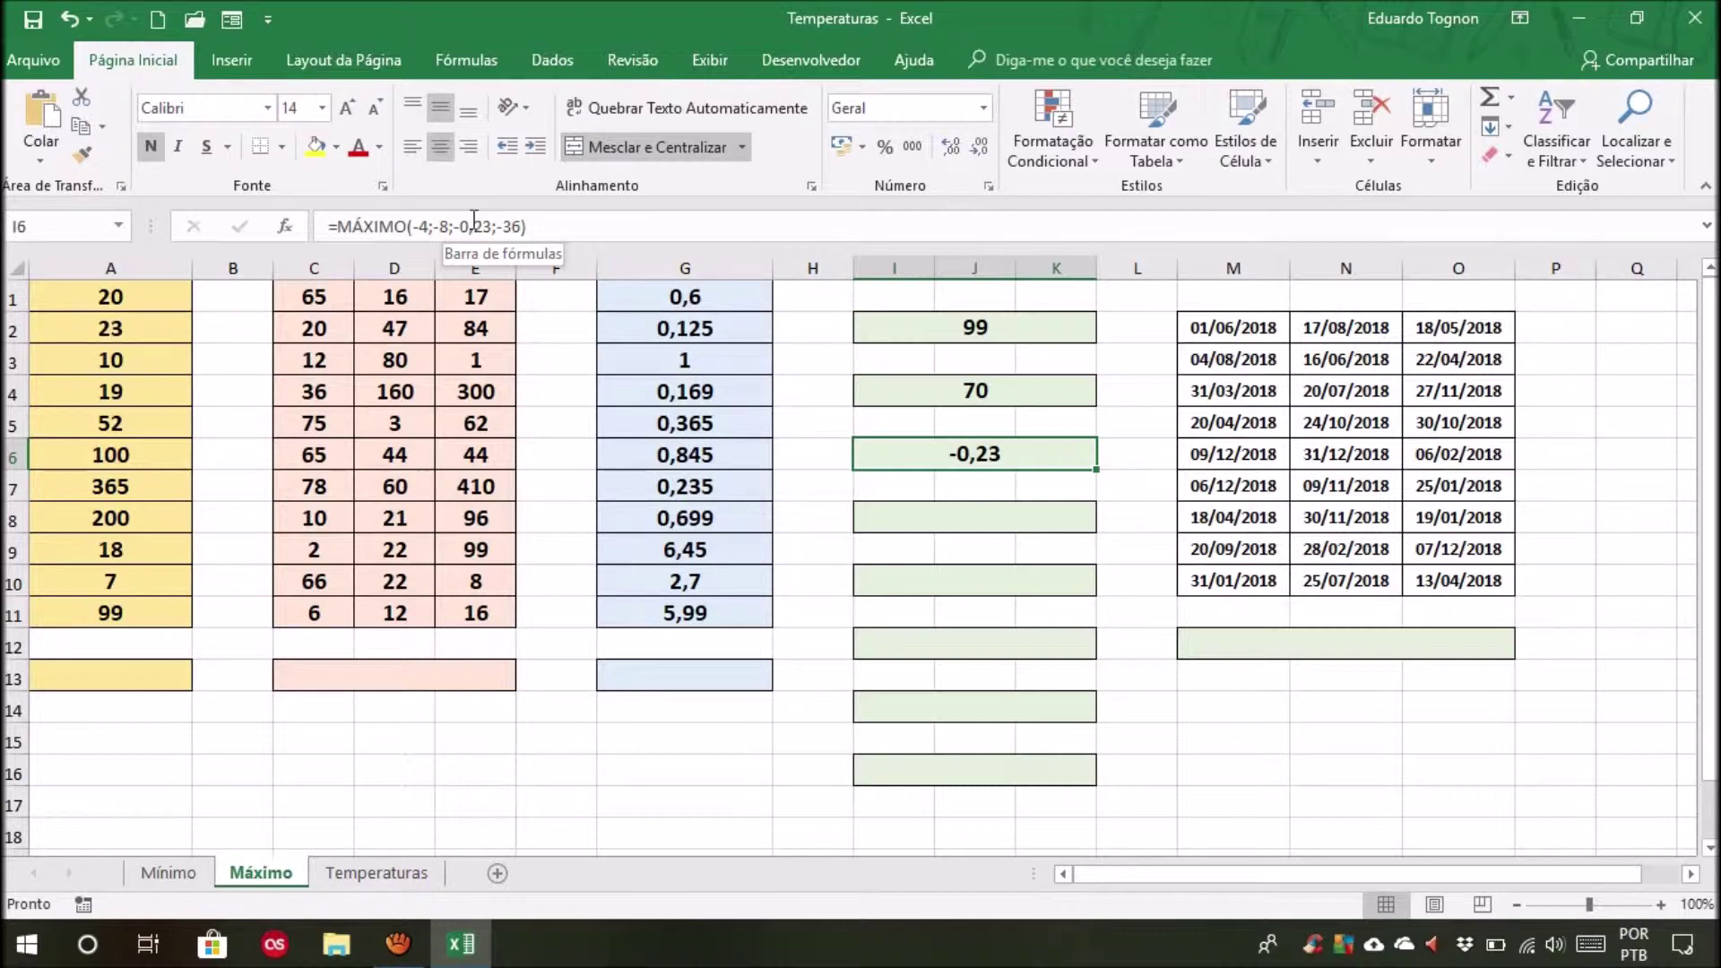
left_click(946, 505)
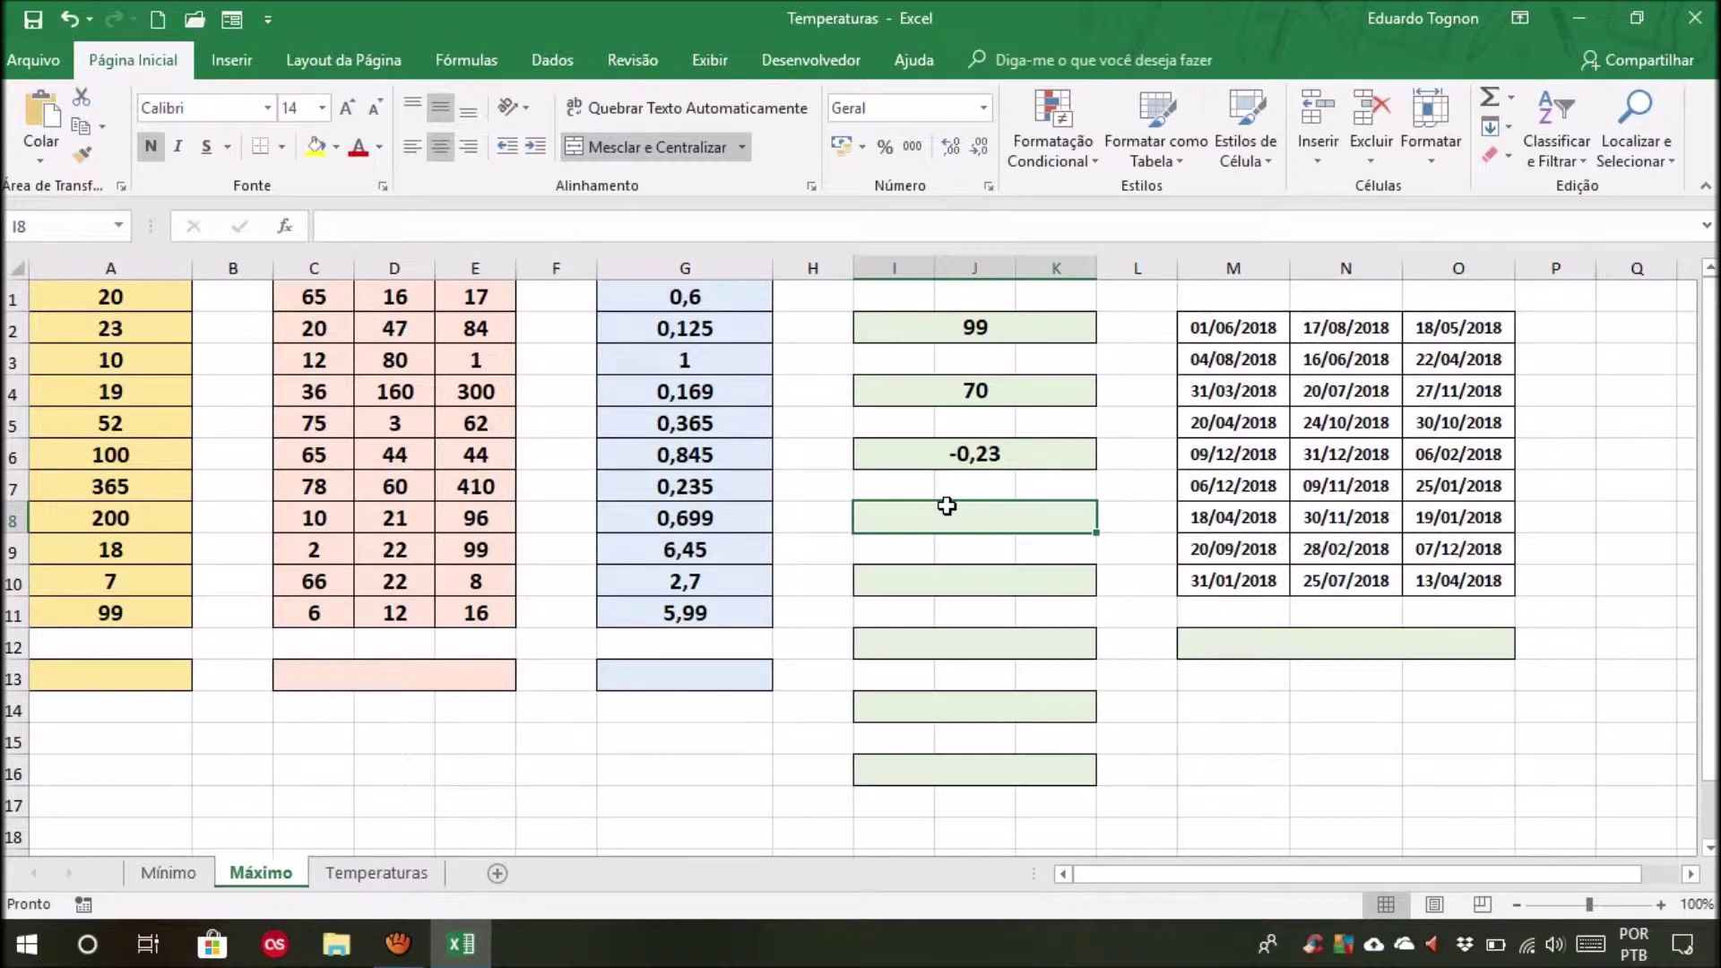
type("=má")
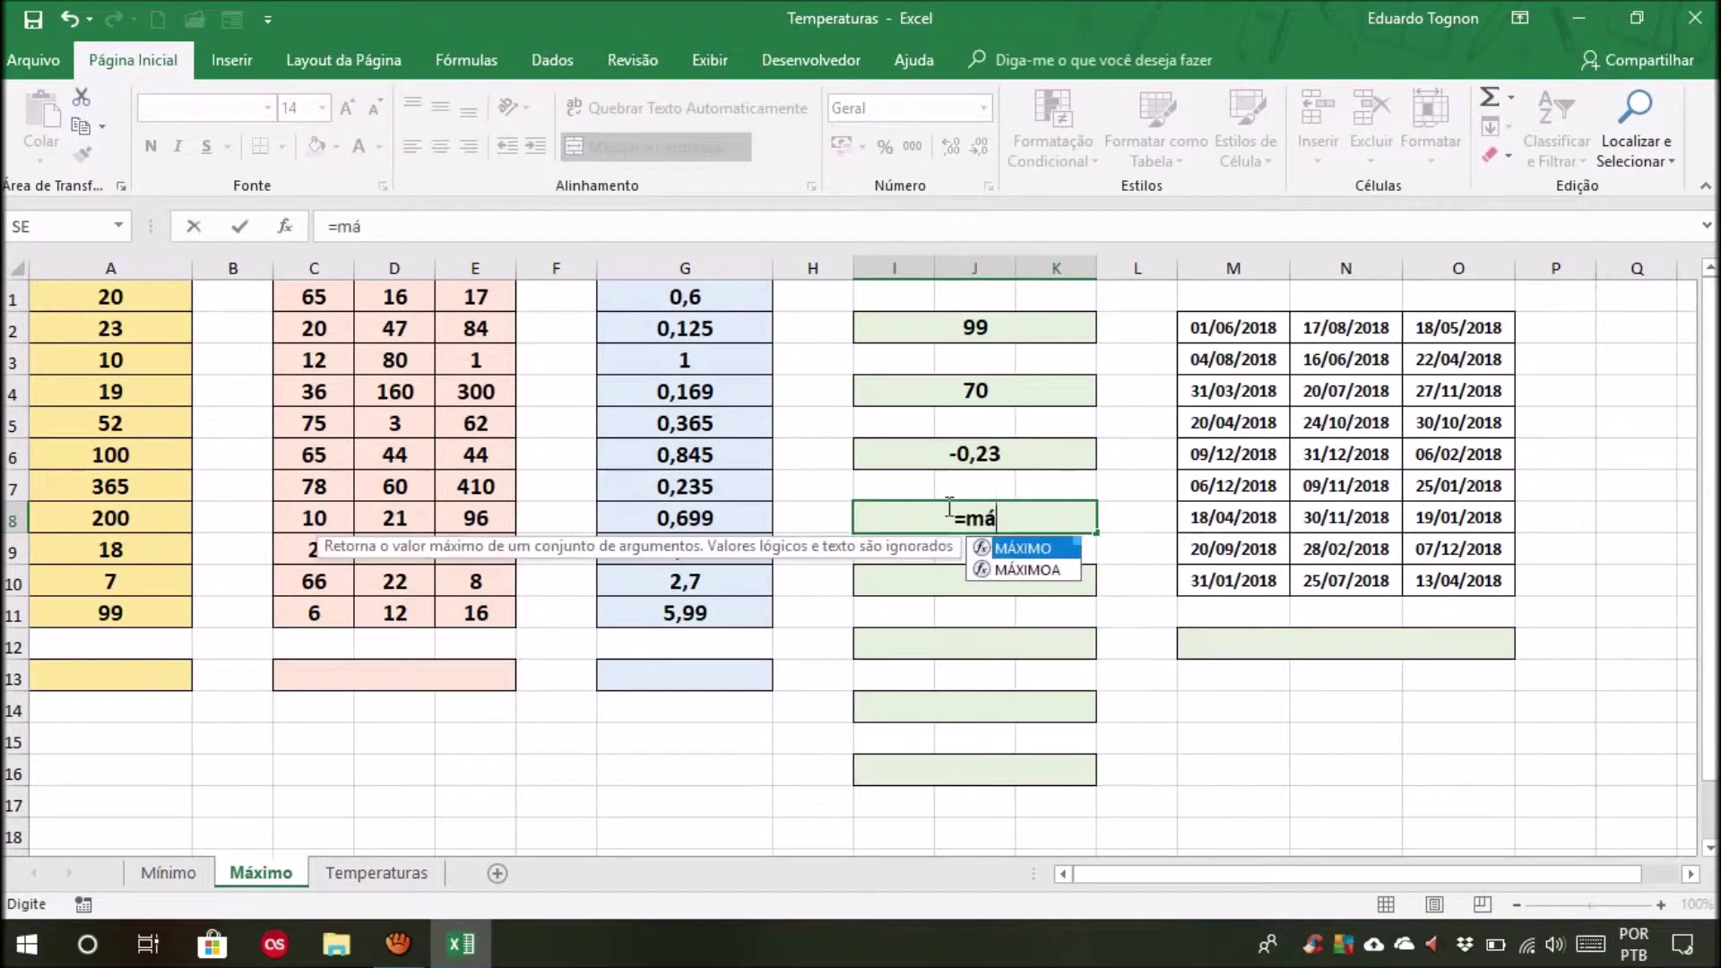
type("ximo(")
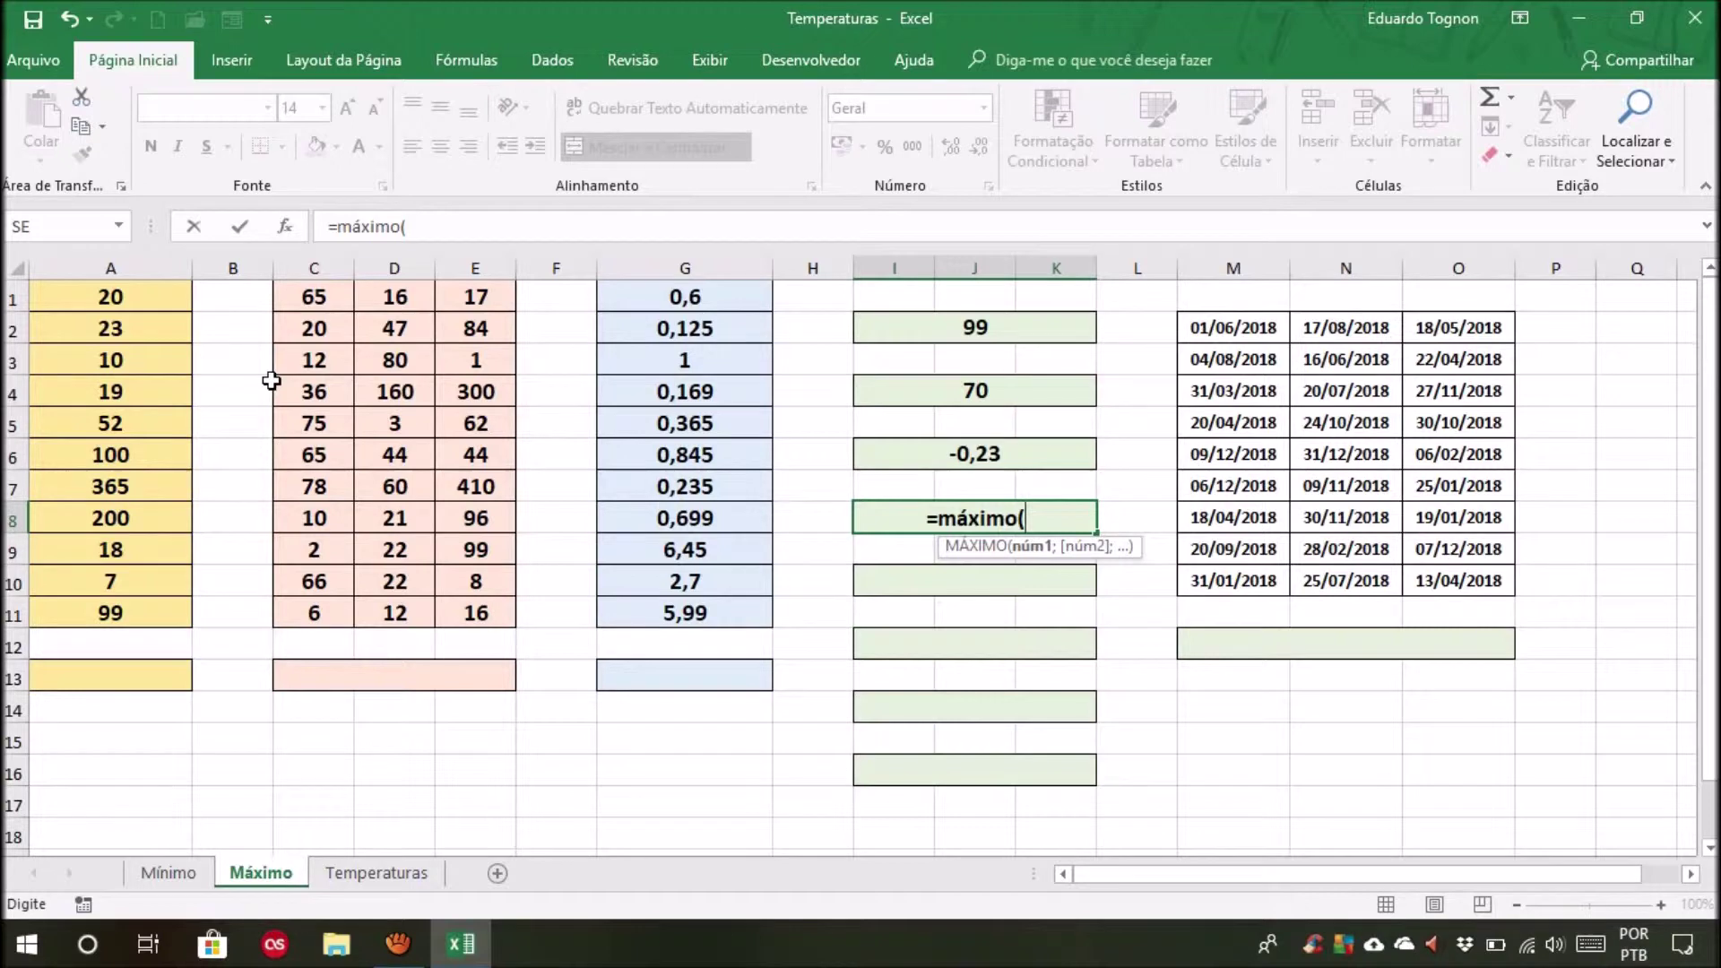
Complete I8 as =MÁXIMO(A6;E4;G10) using cell references
left_click(117, 451)
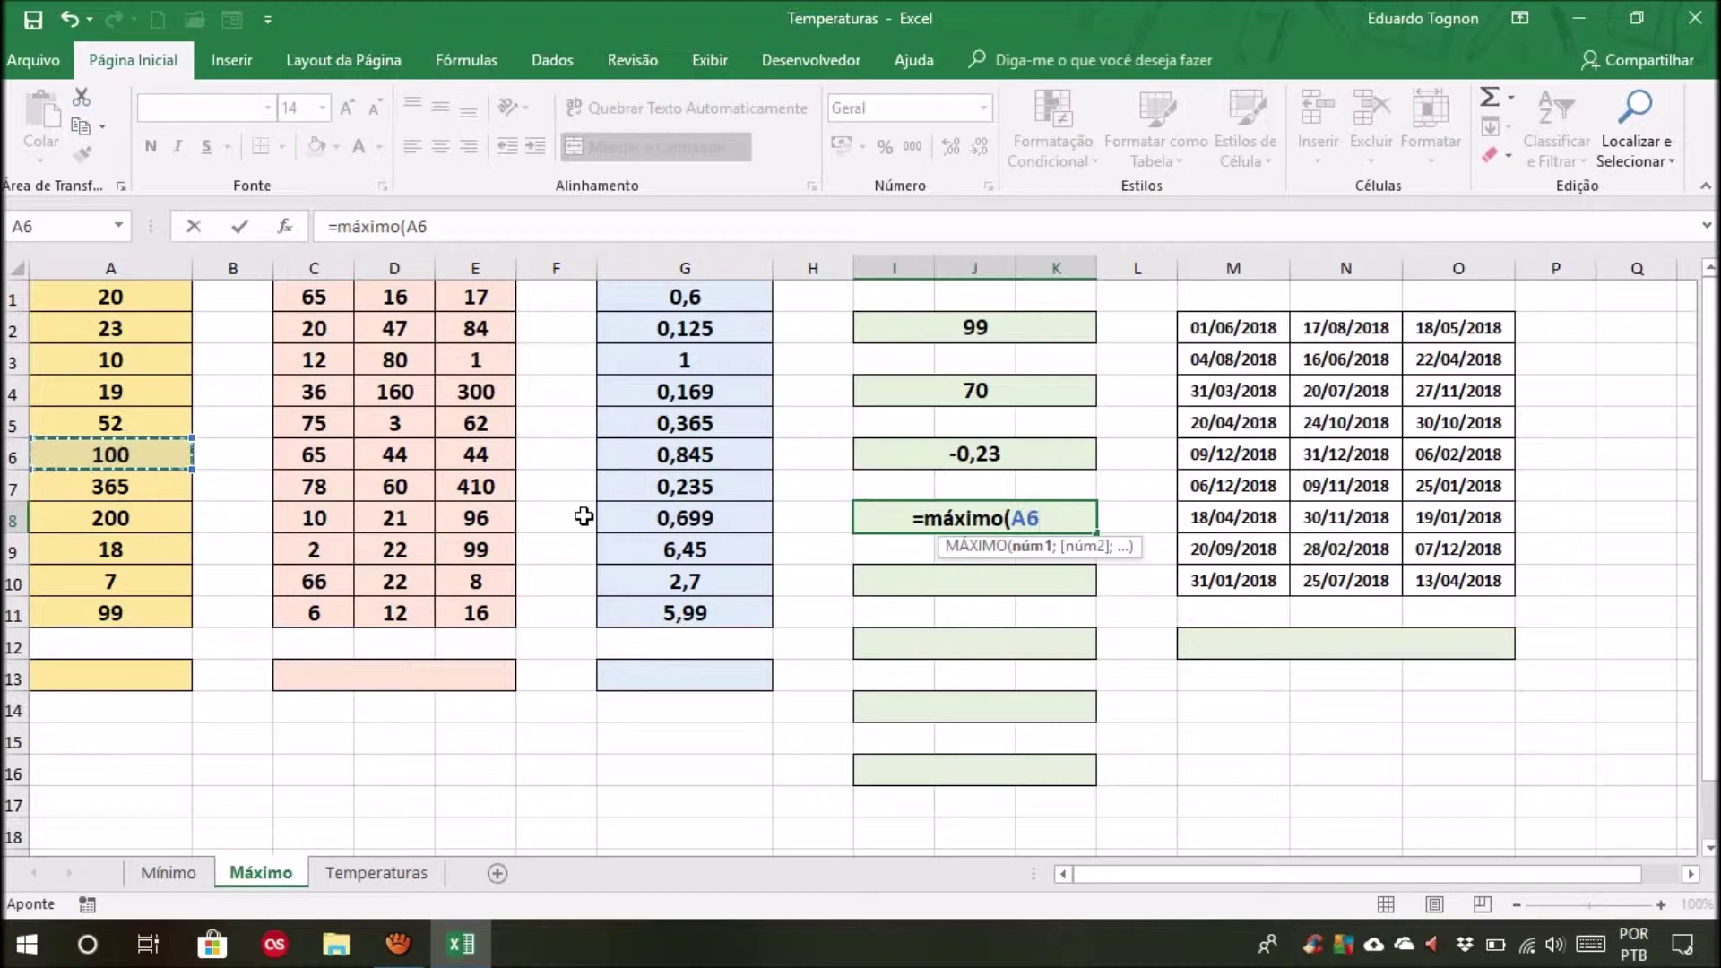
type(";")
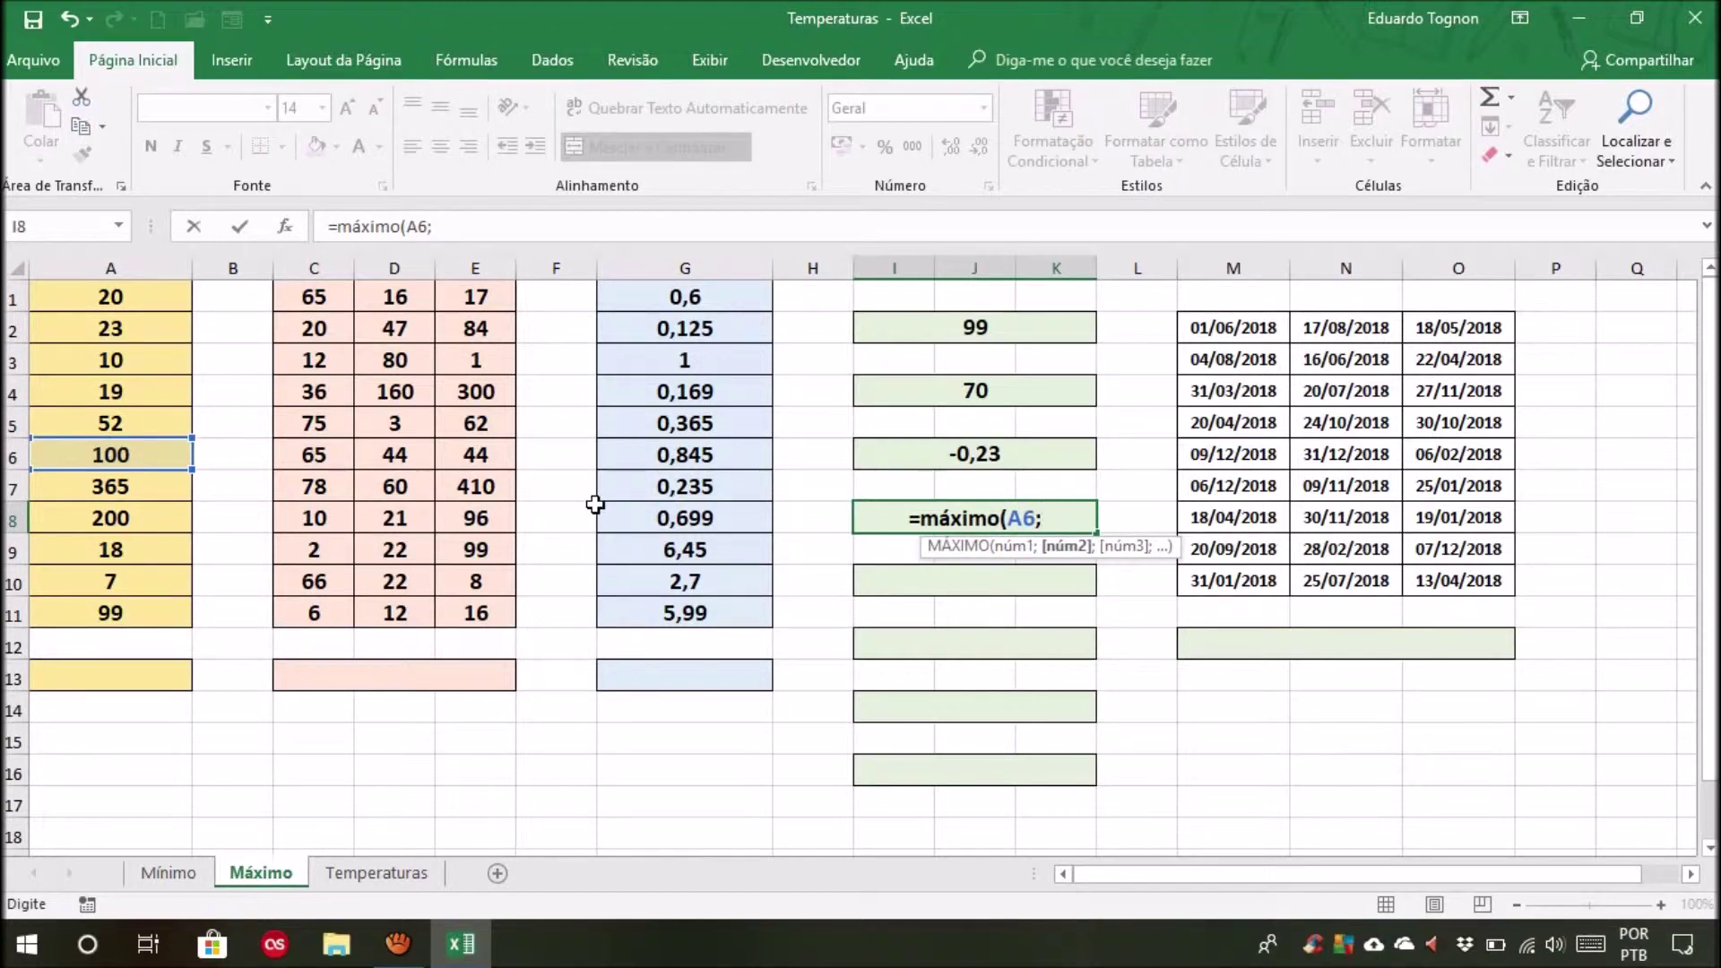
left_click(485, 392)
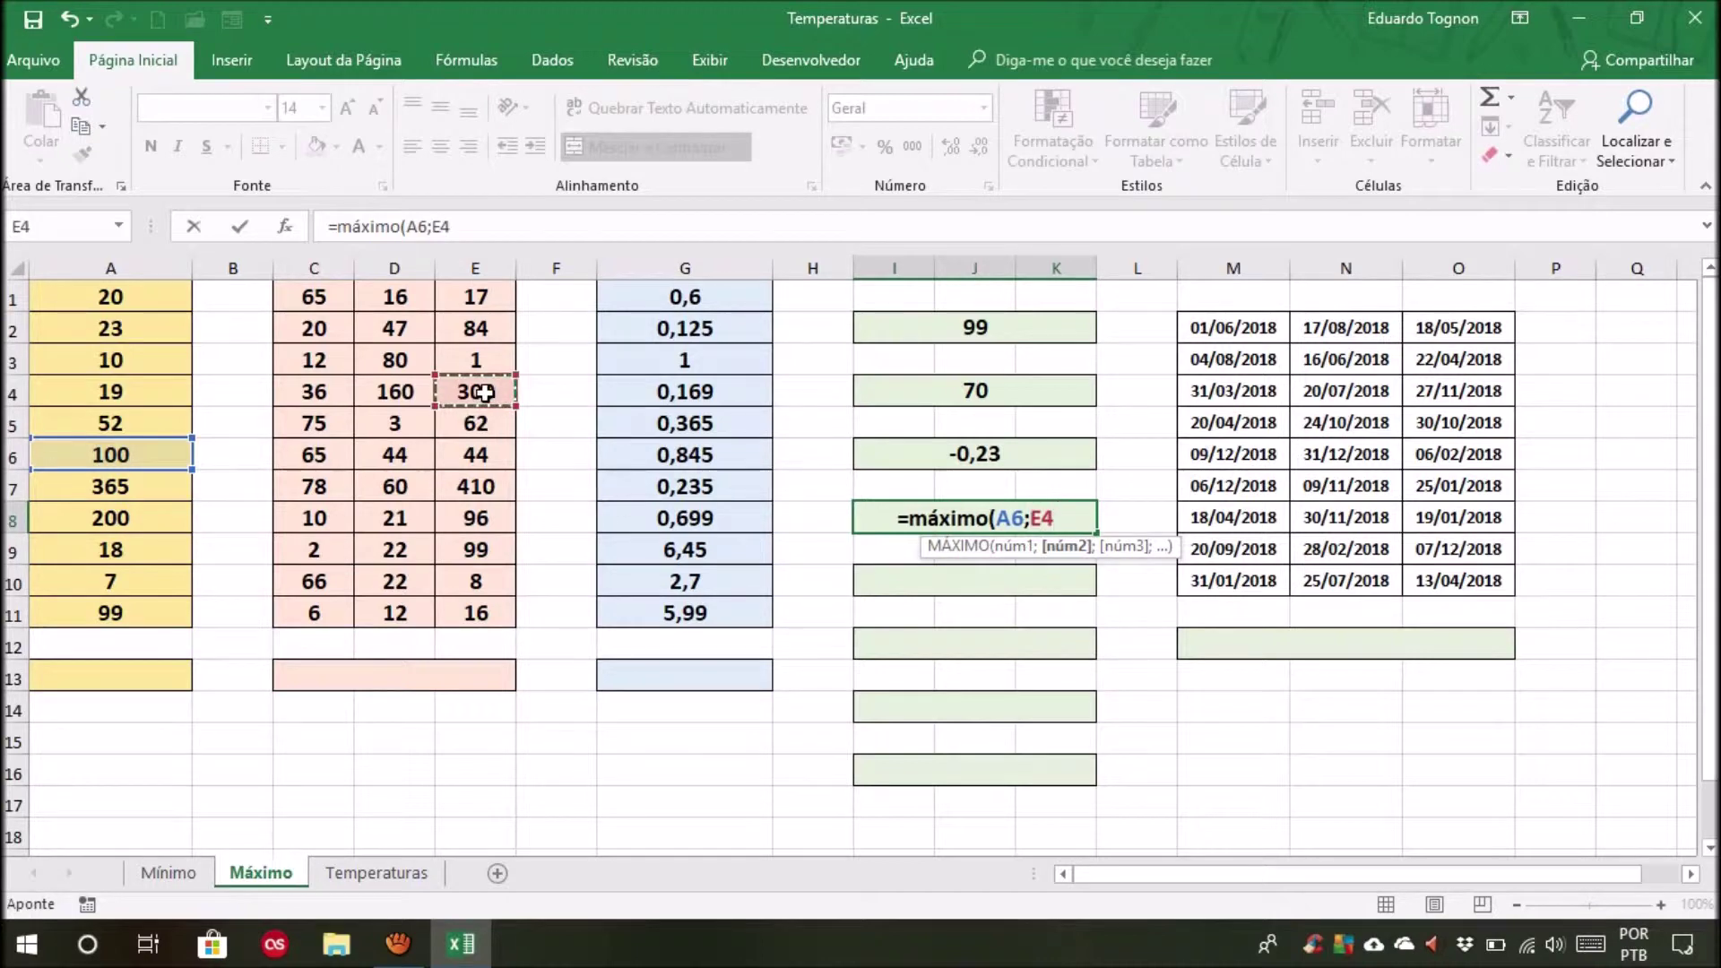
type(";")
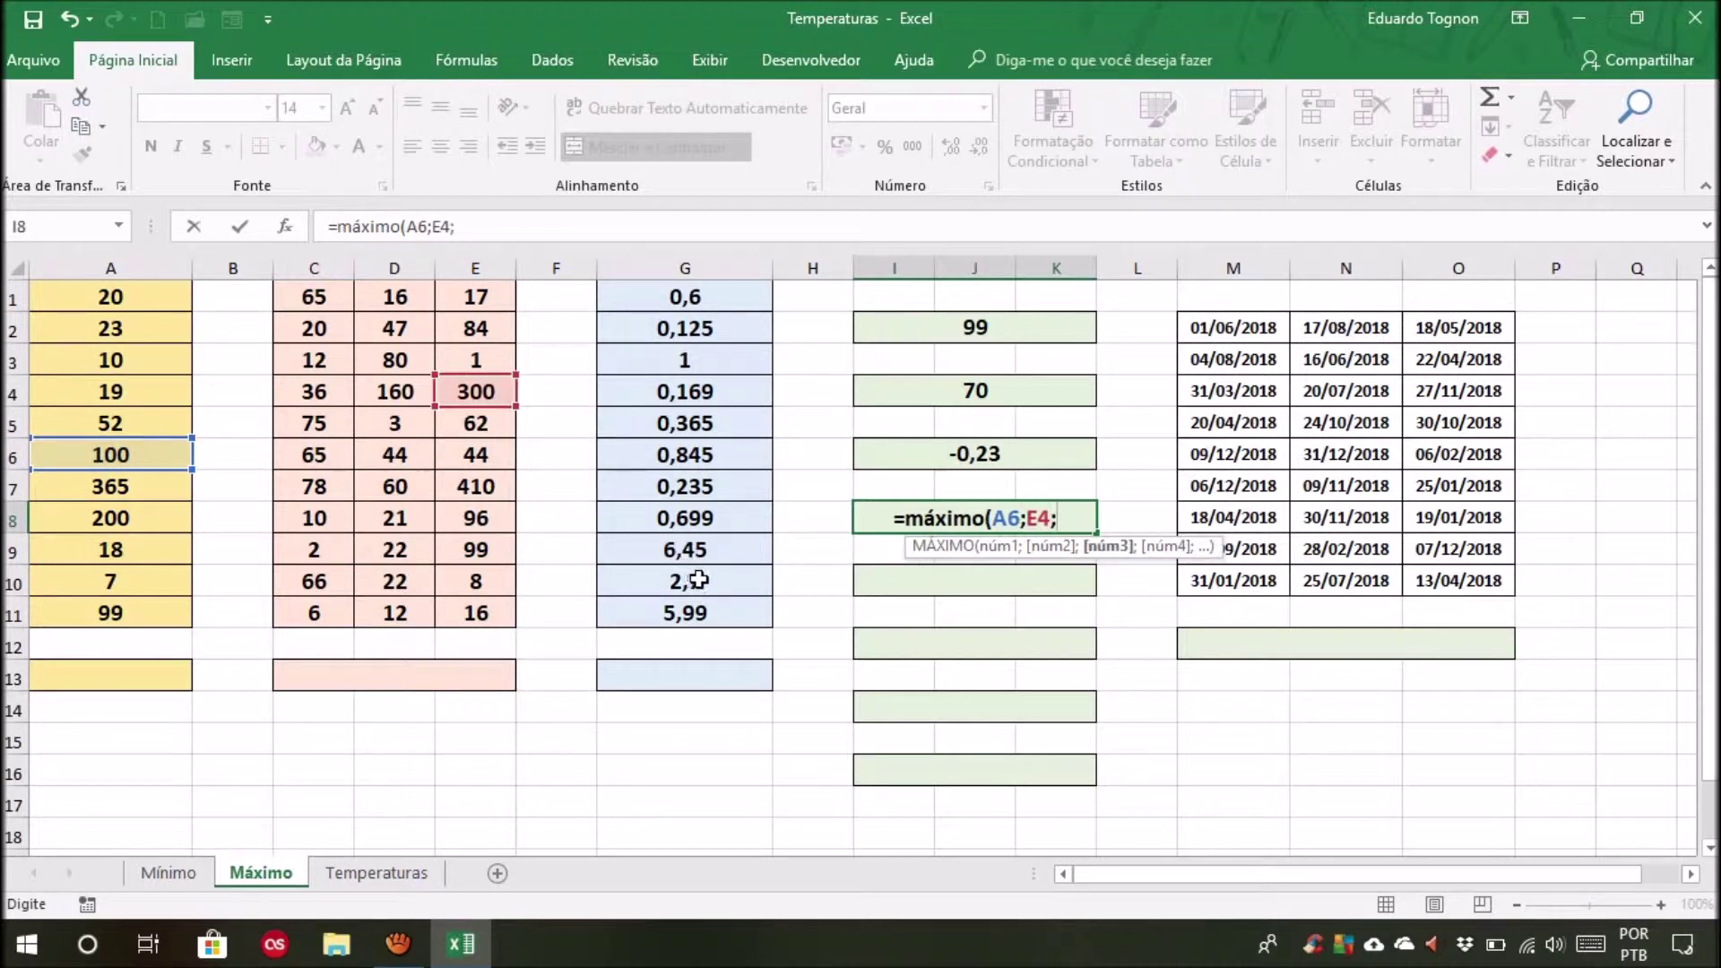
left_click(698, 580)
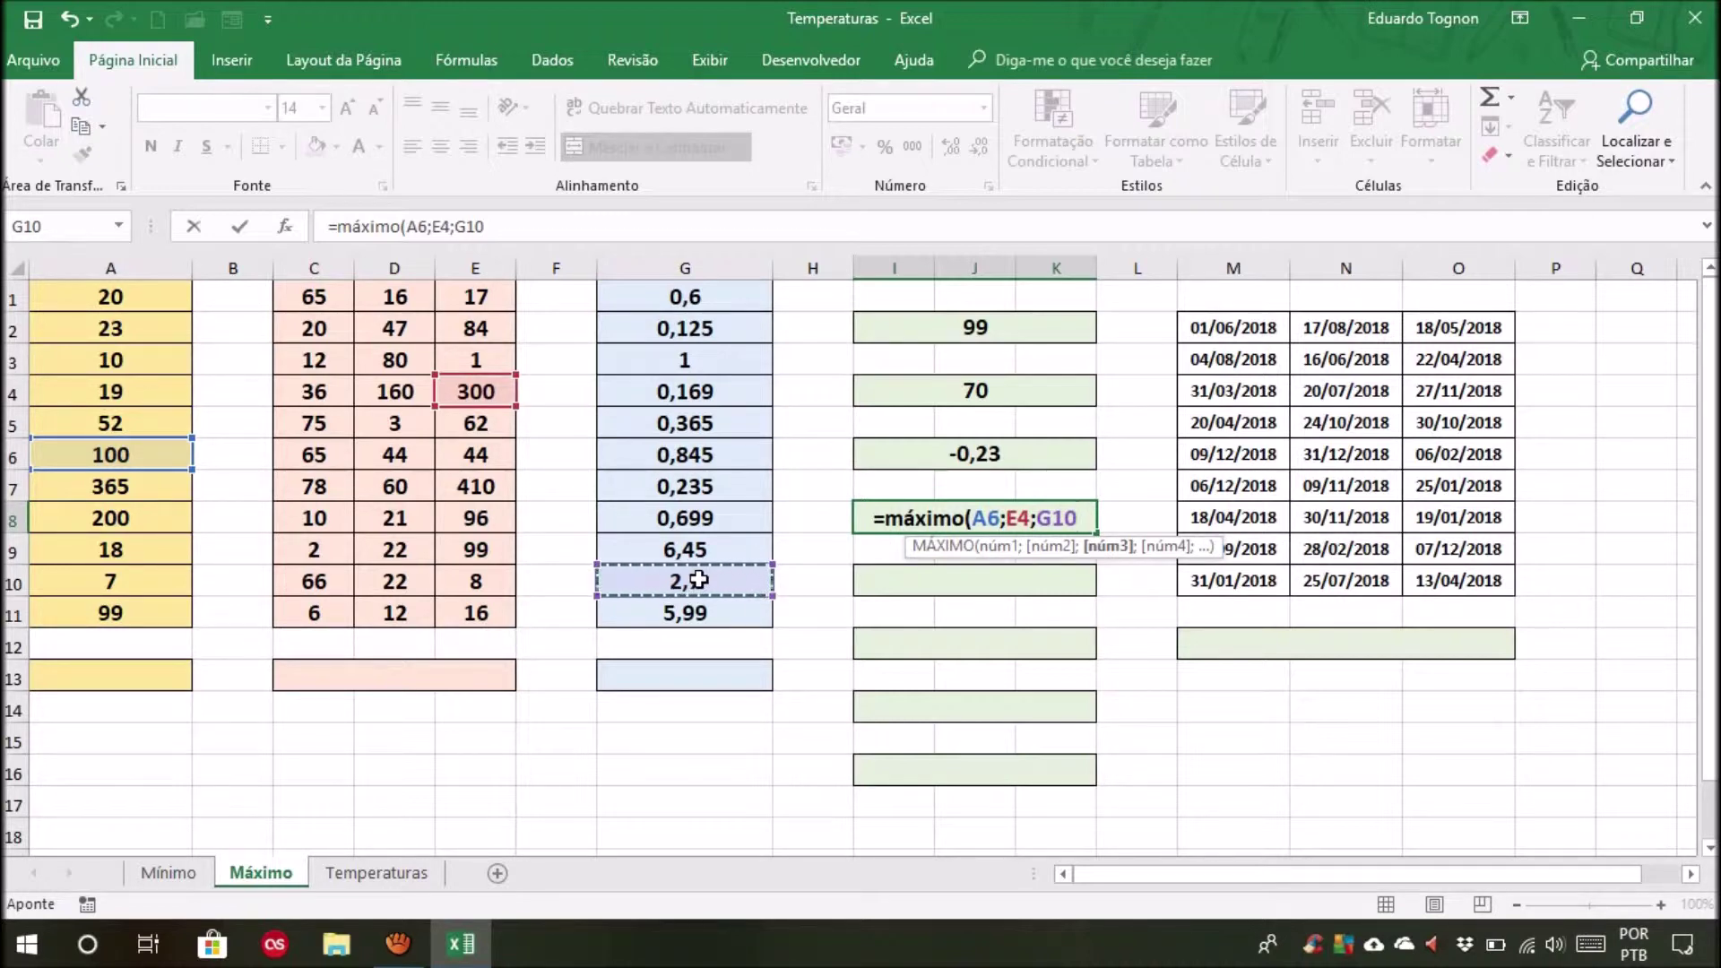
type(")")
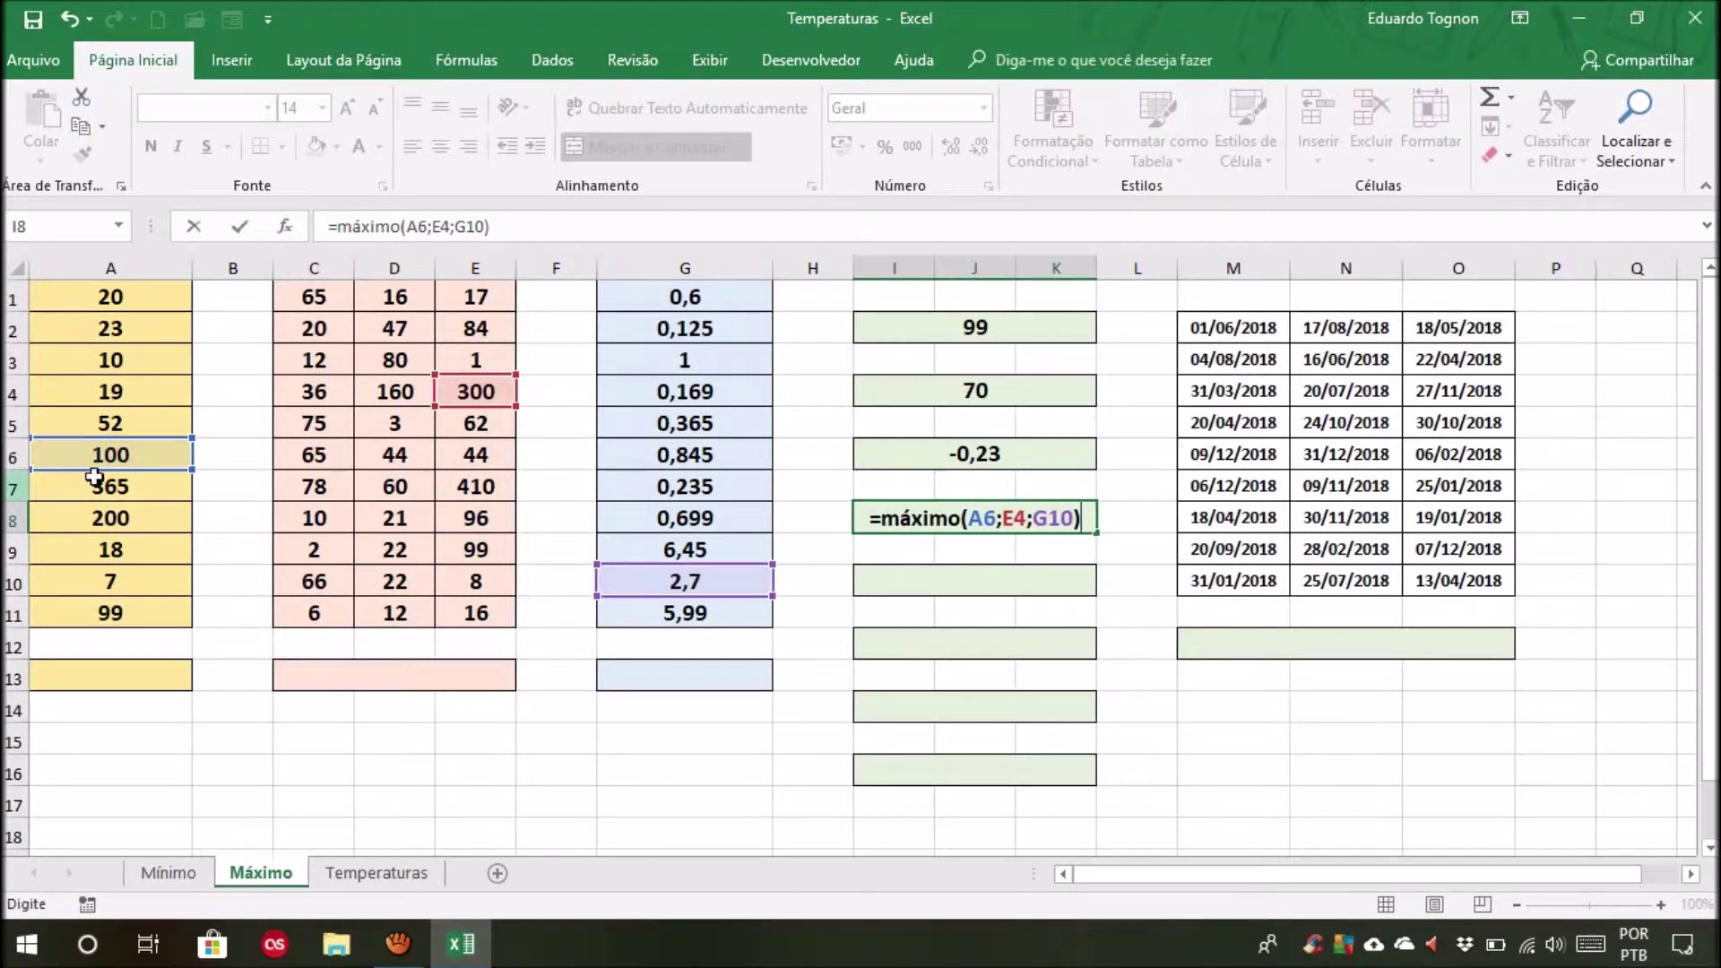
key("Return")
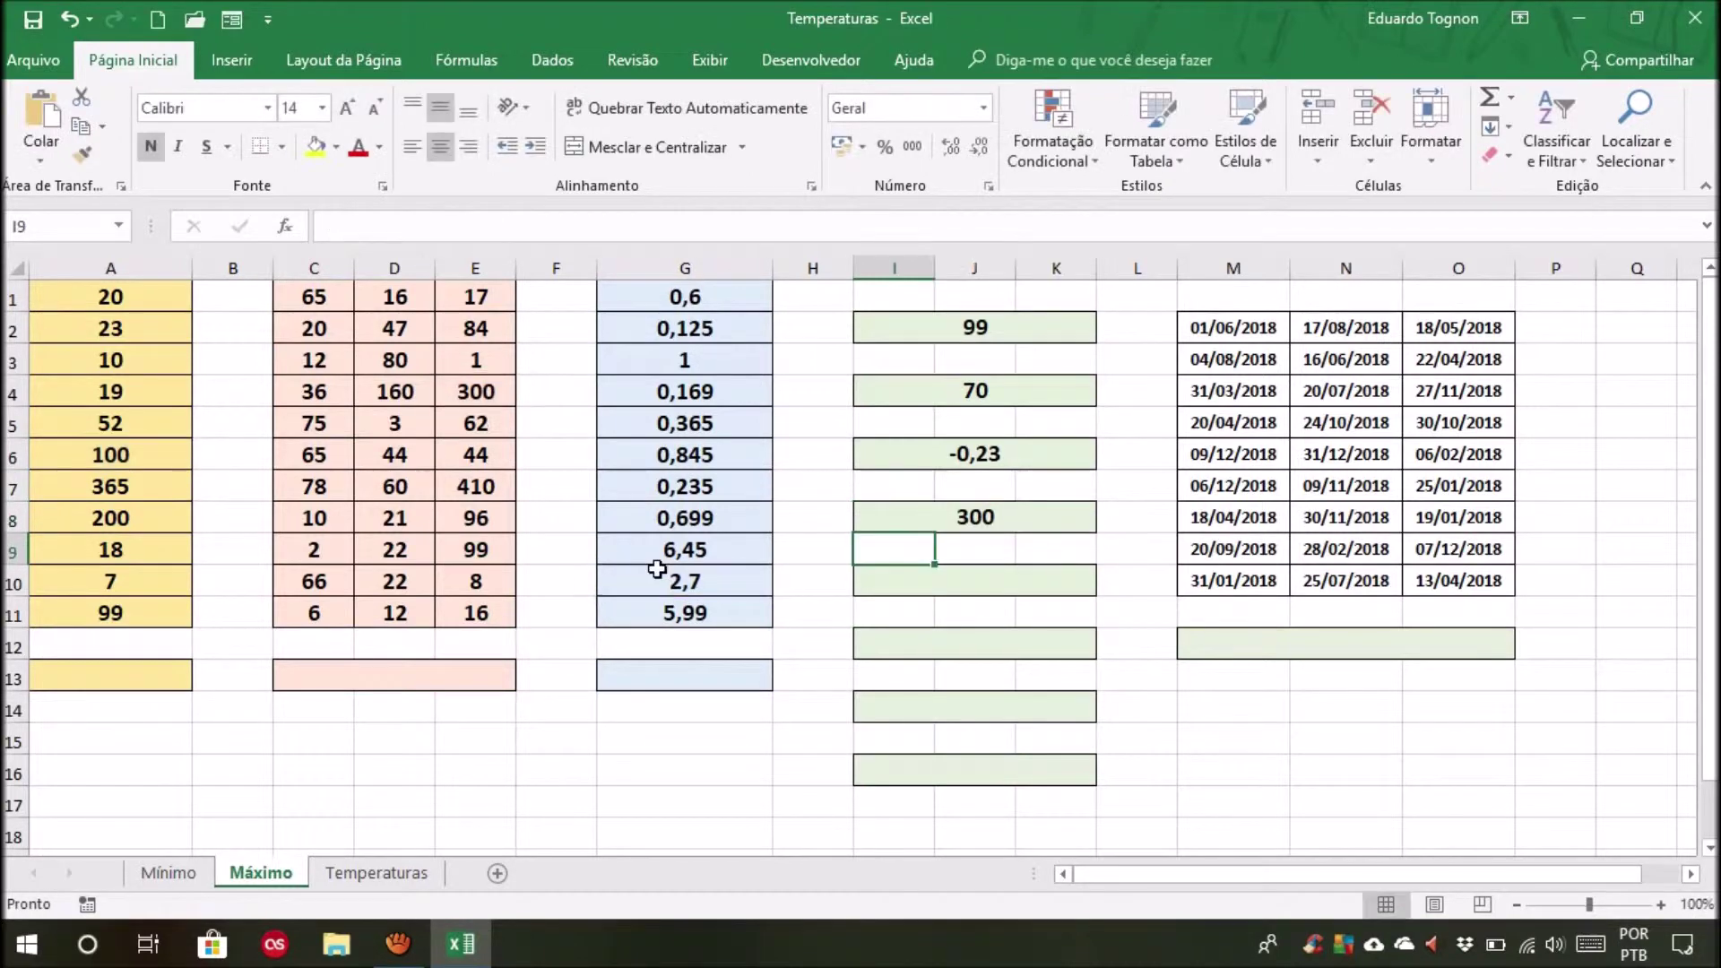
Change E4 to 42 and confirm I8 now returns 100
left_click(934, 516)
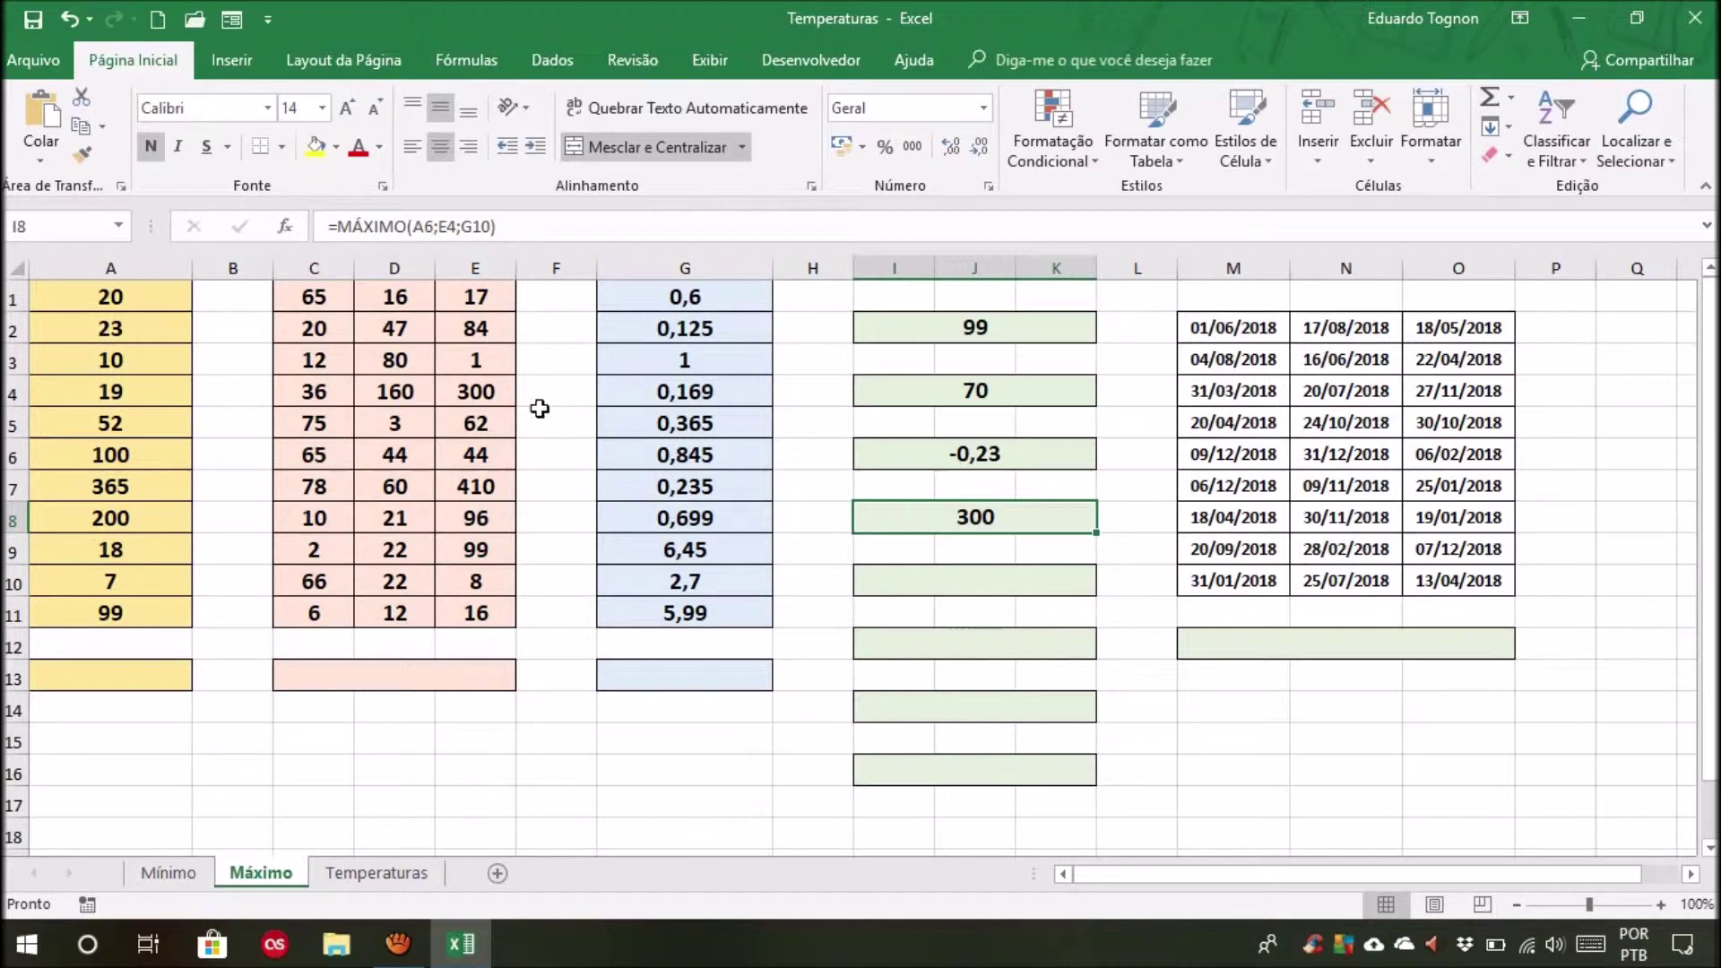
left_click(500, 390)
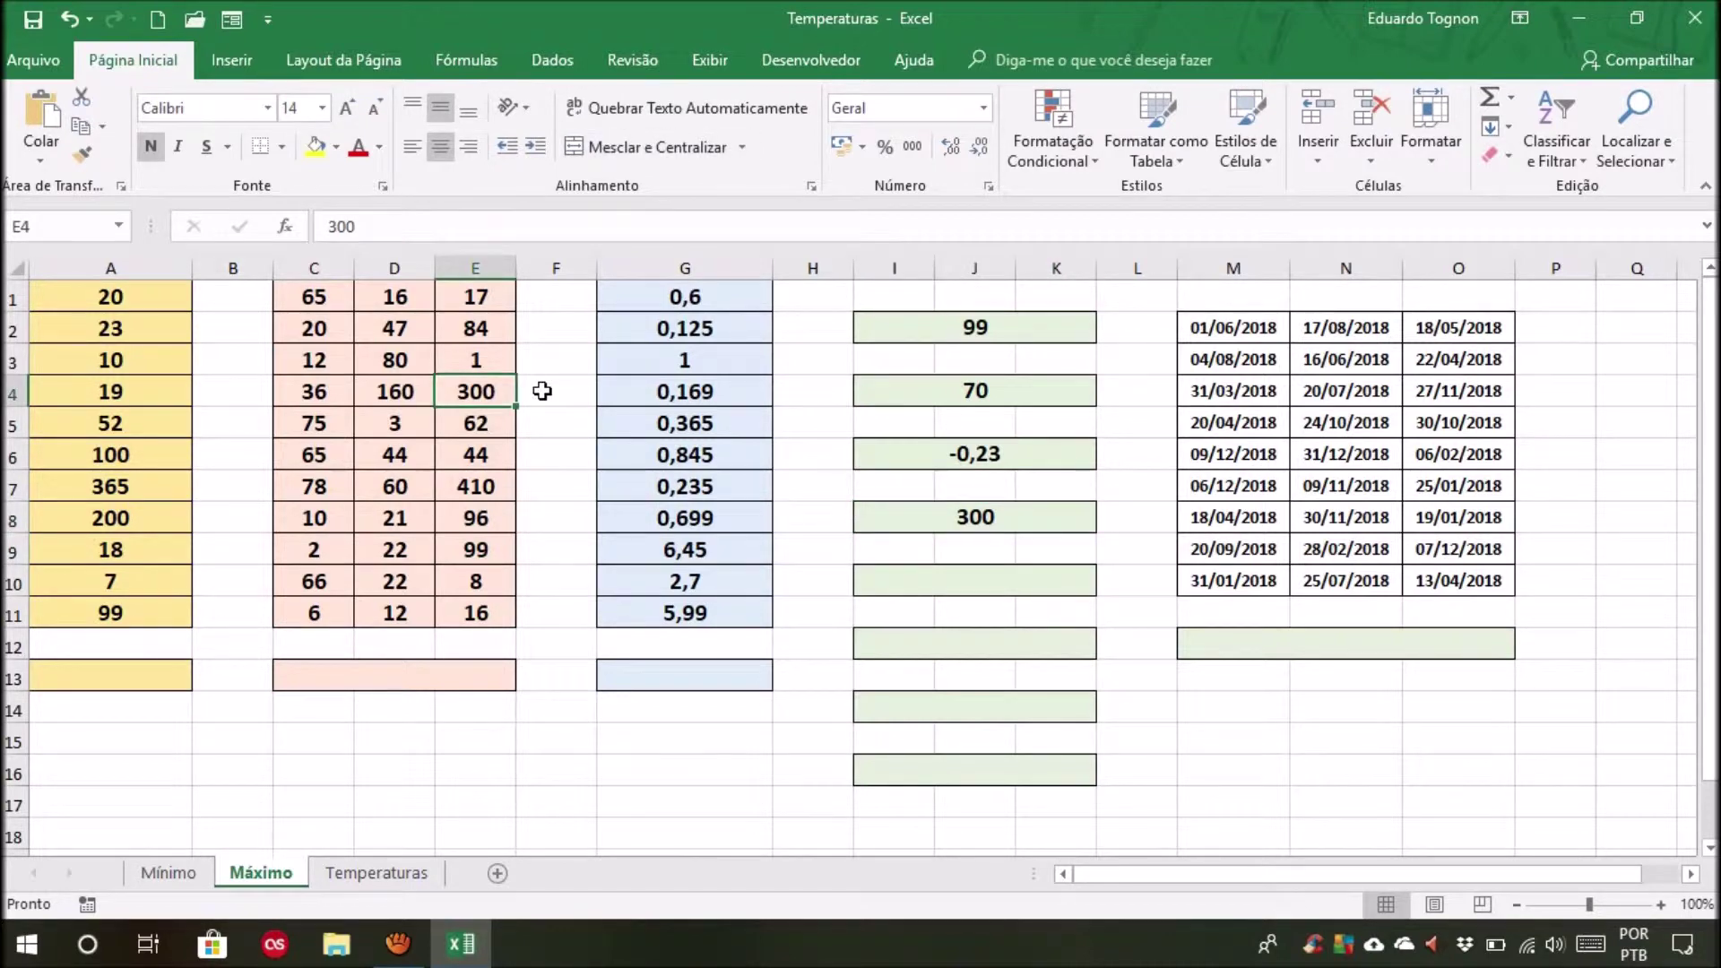
type("42")
key("Return")
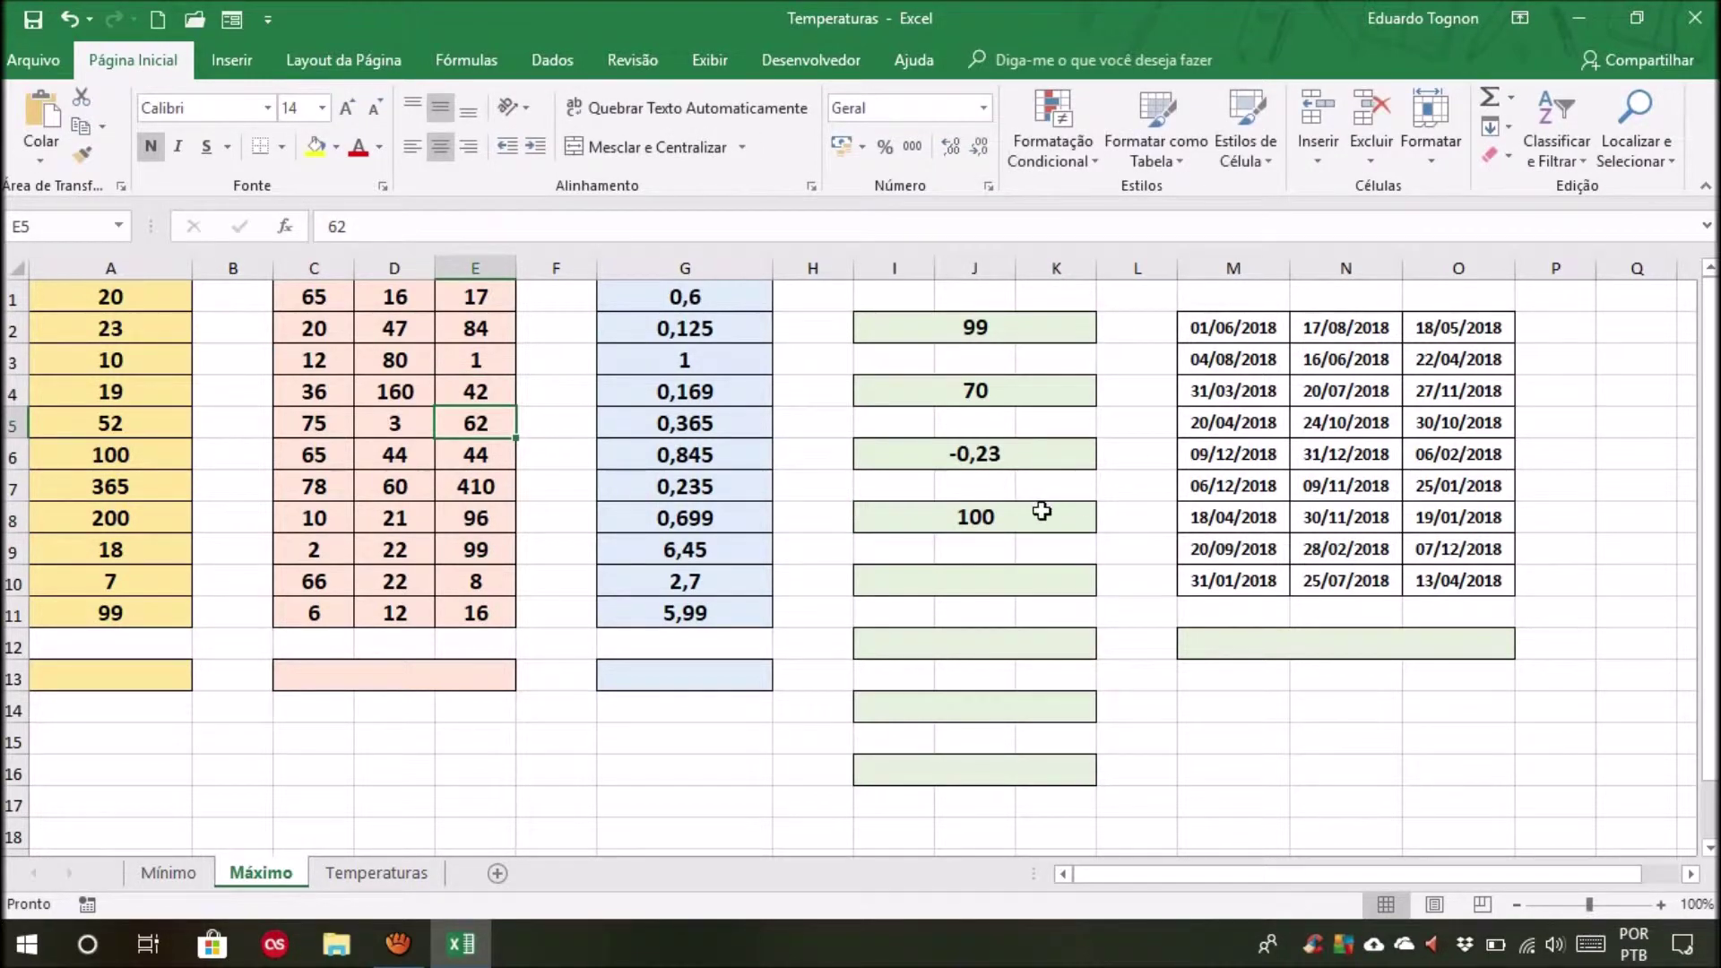
left_click(1041, 511)
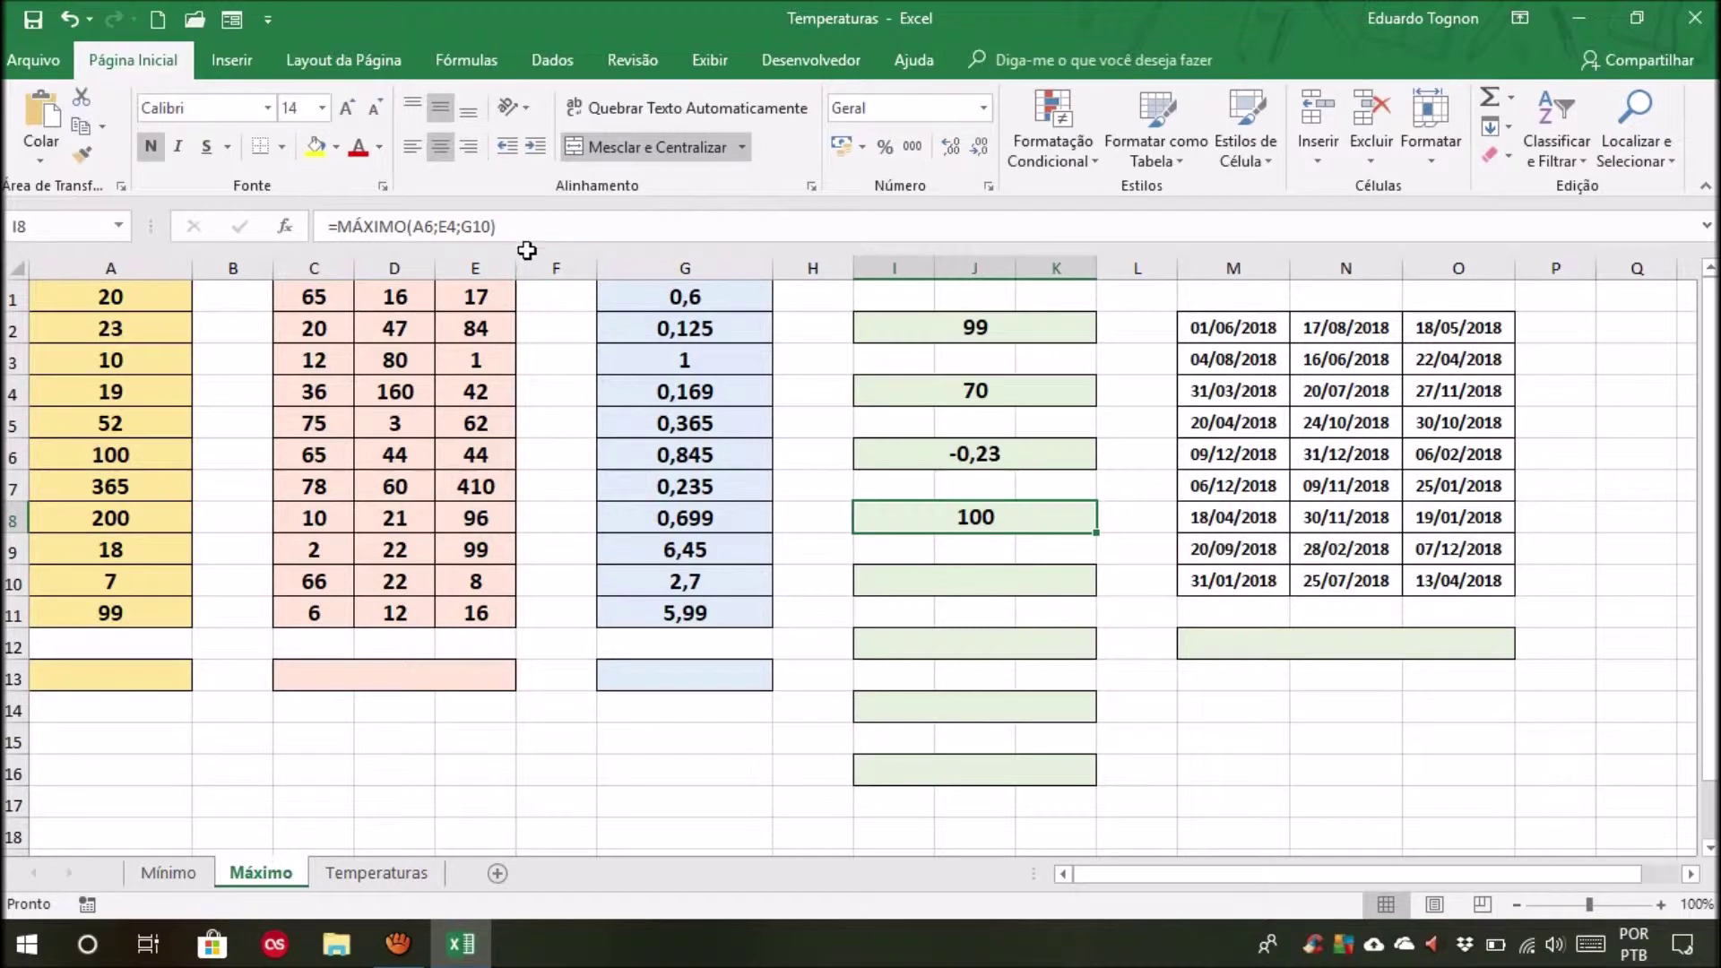
left_click(944, 592)
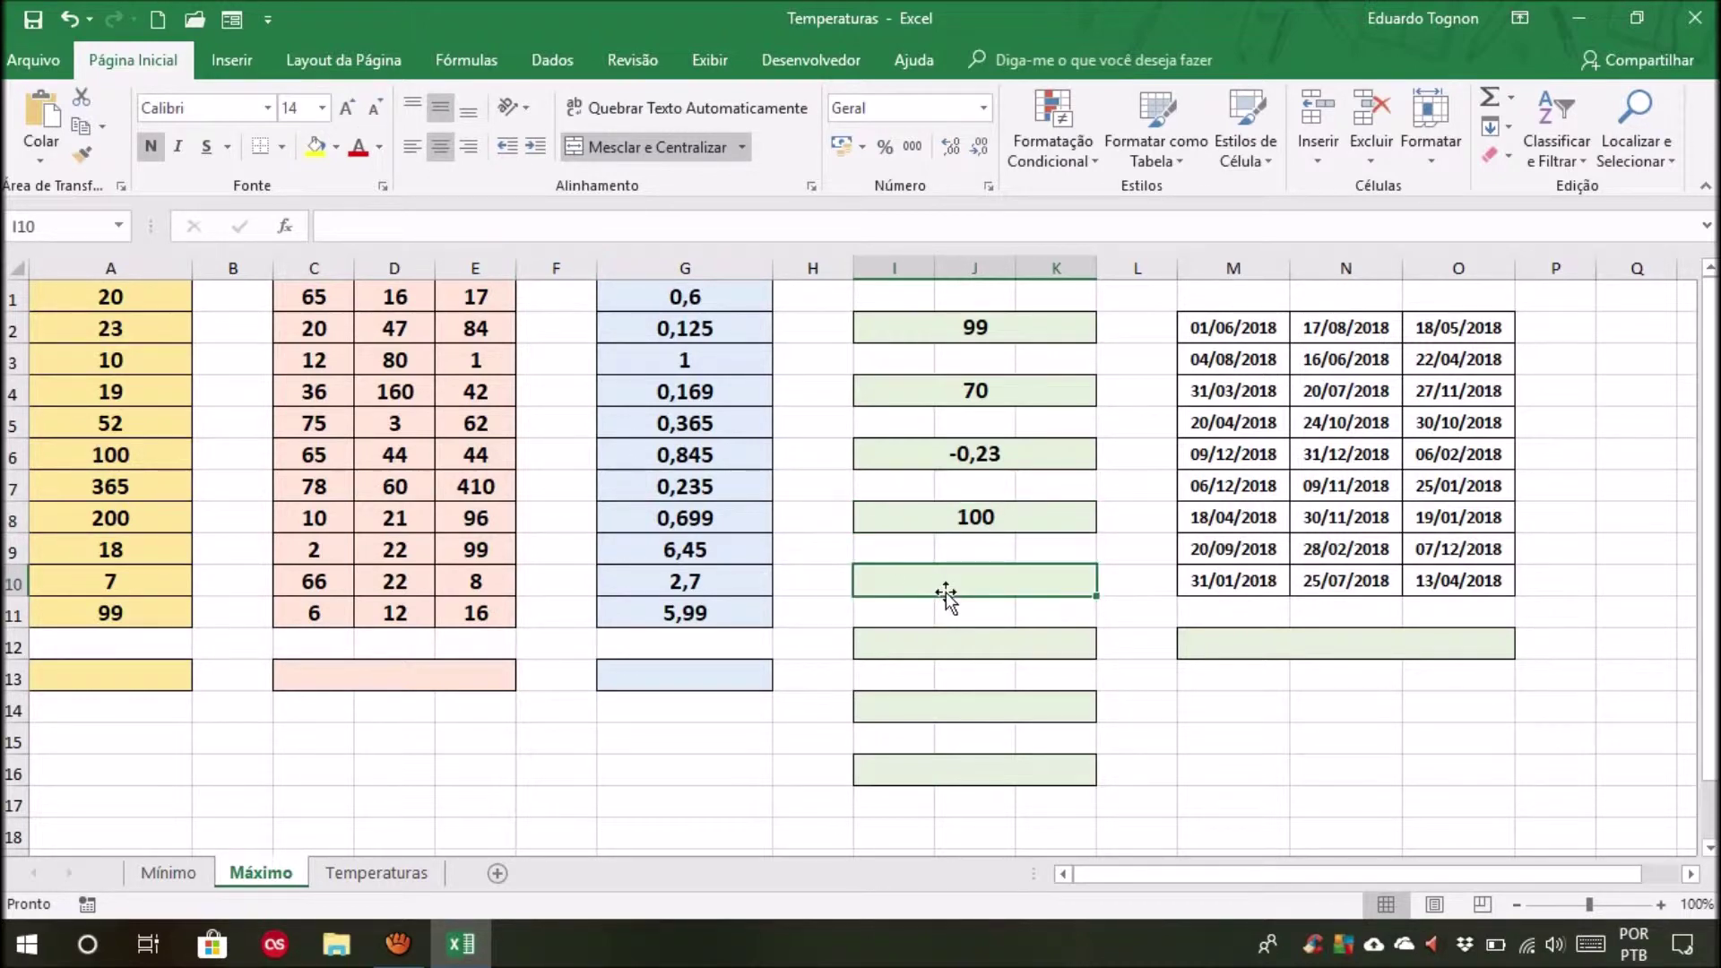
Cancel the started I10 formula and enter =MÁXIMO(A1:A11) in A13
type("=máximo")
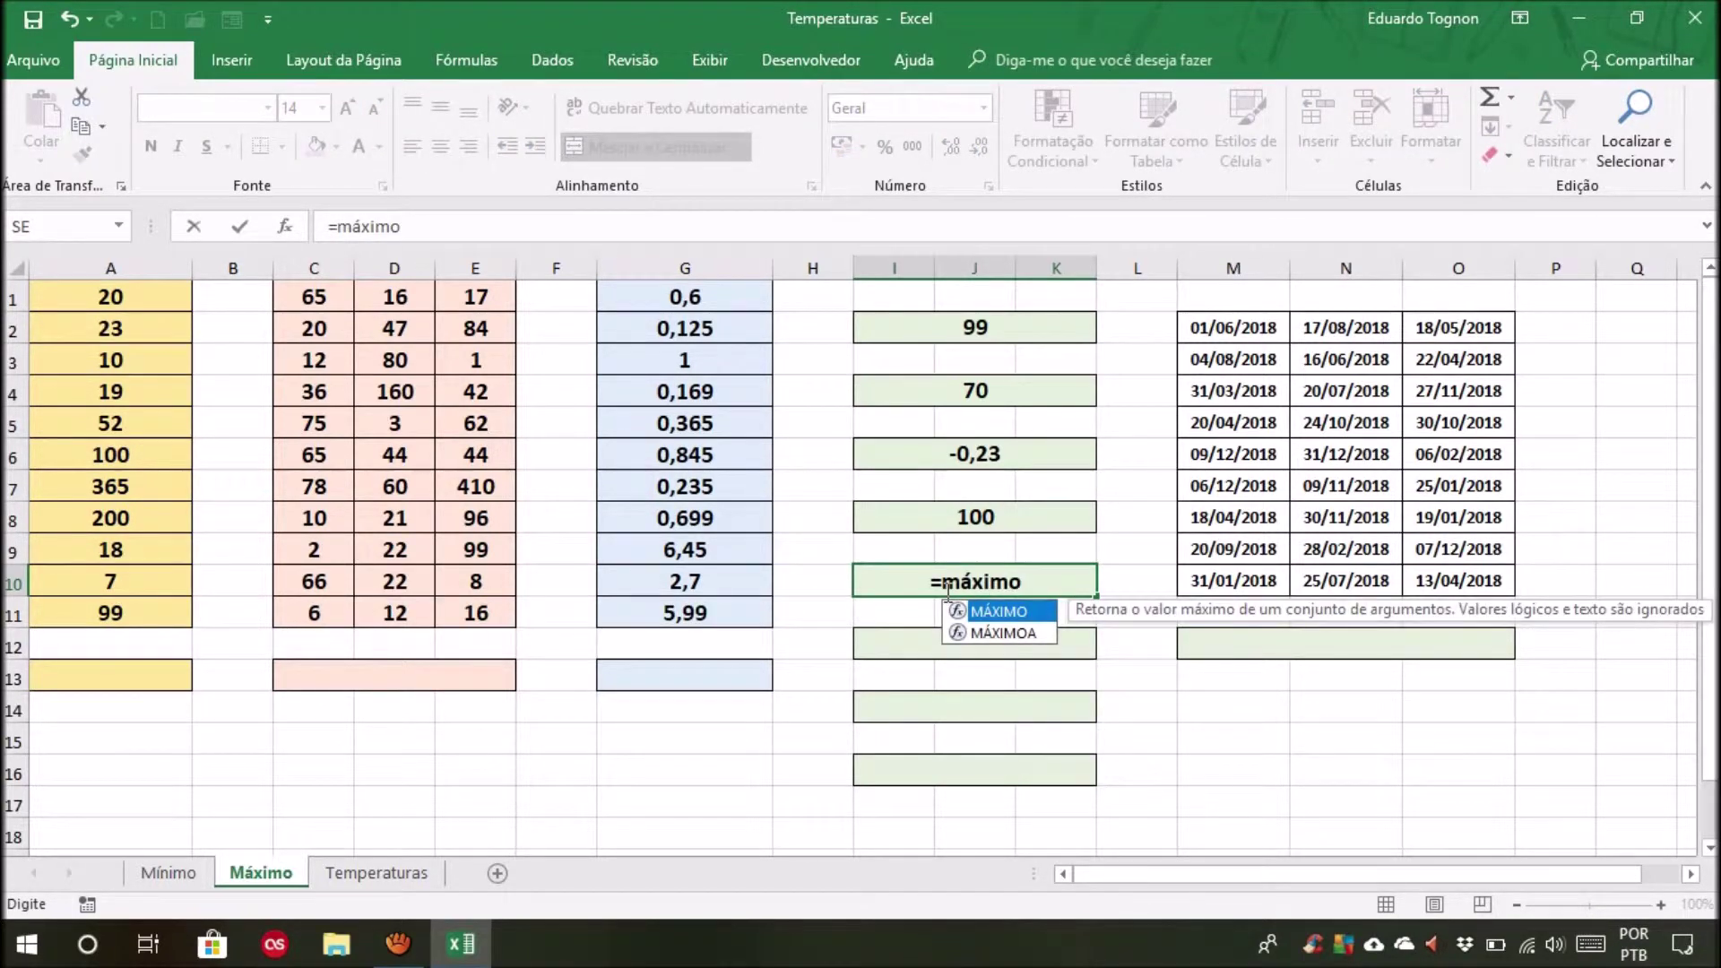
type("(")
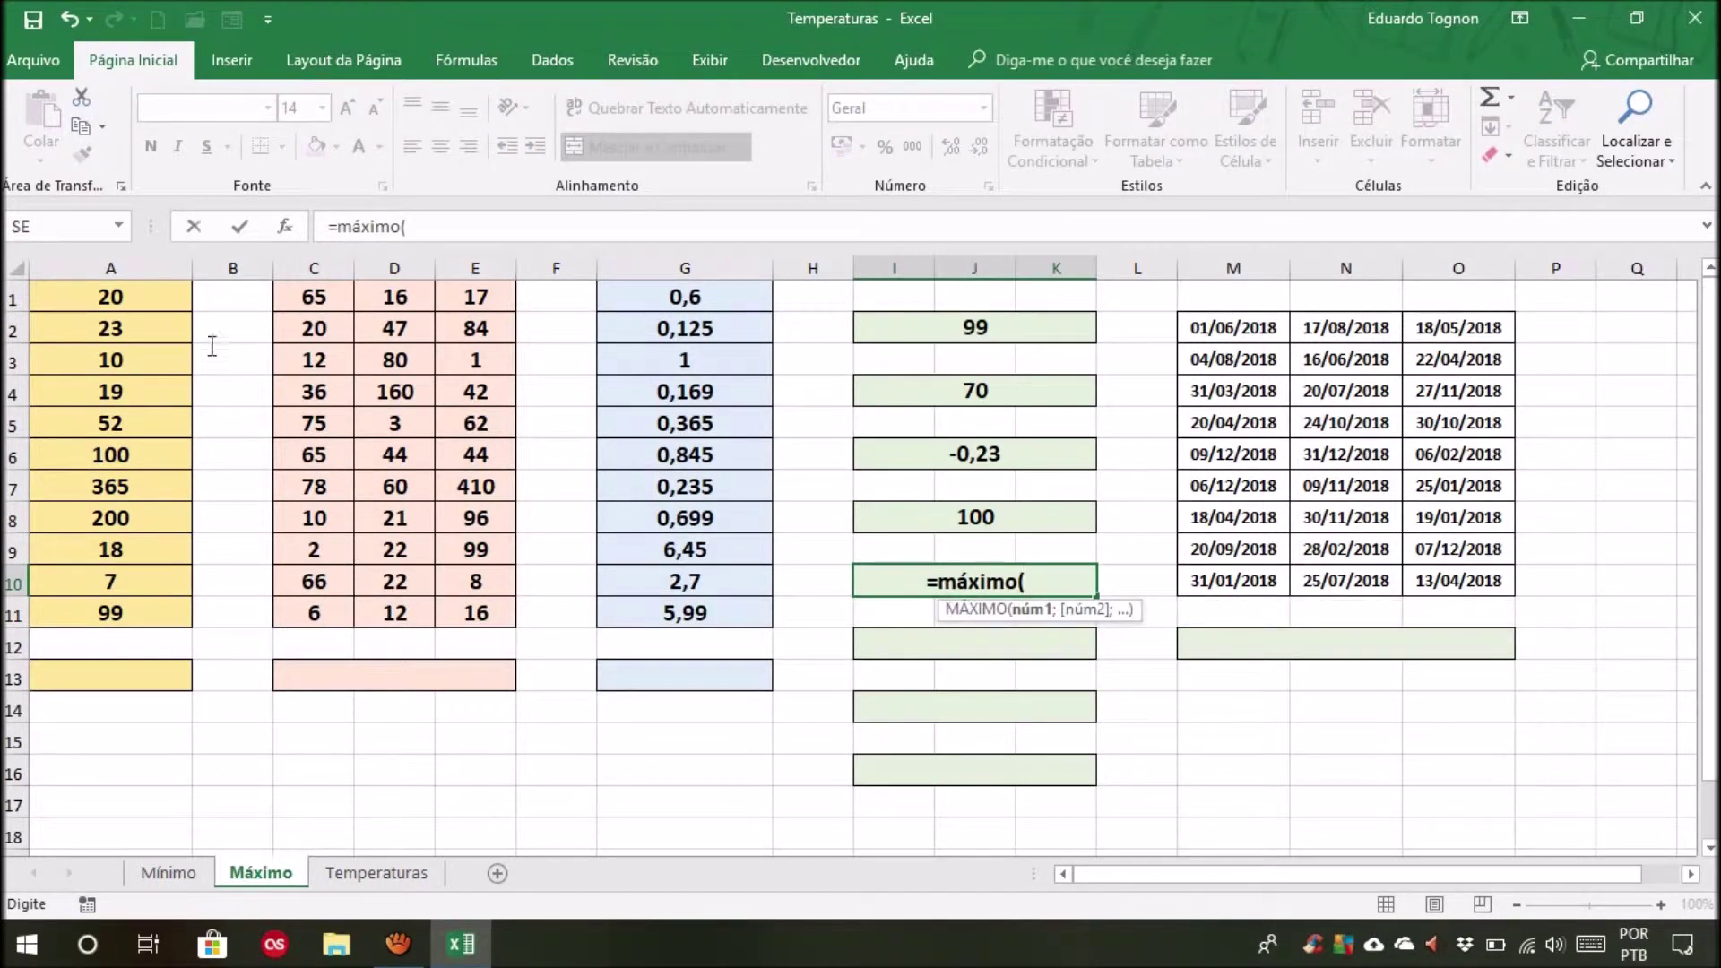
key("Escape")
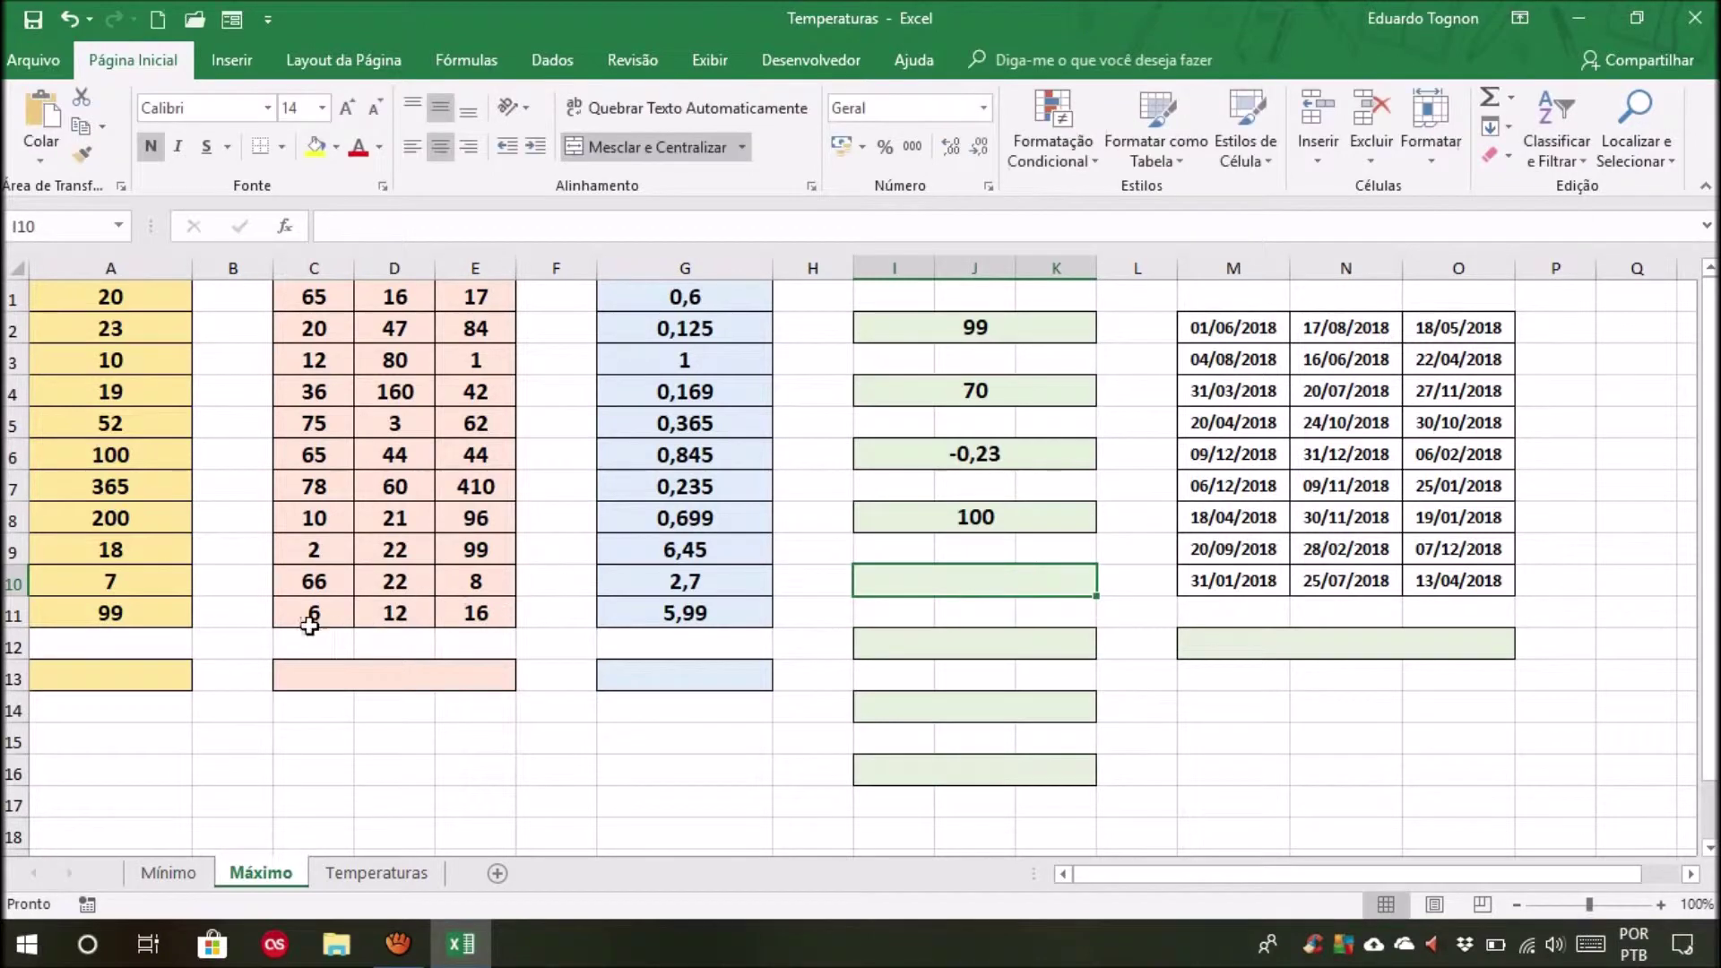
left_click(121, 680)
type("=máximo")
type("(")
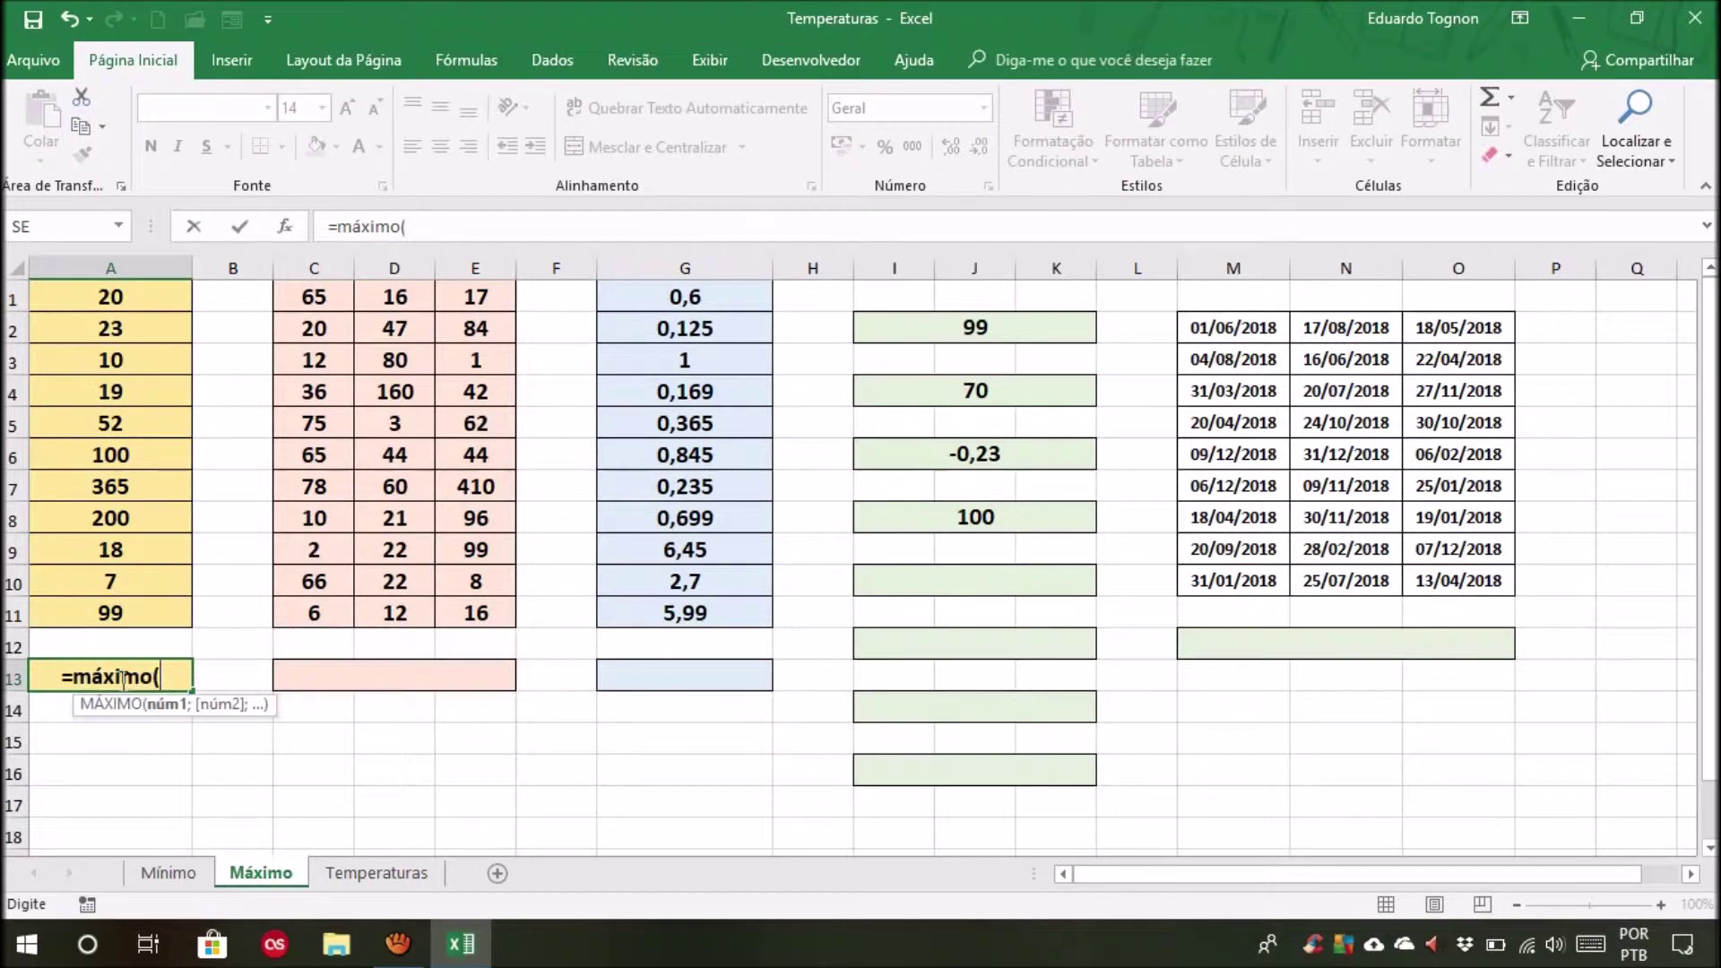
left_click_drag(127, 291, 89, 617)
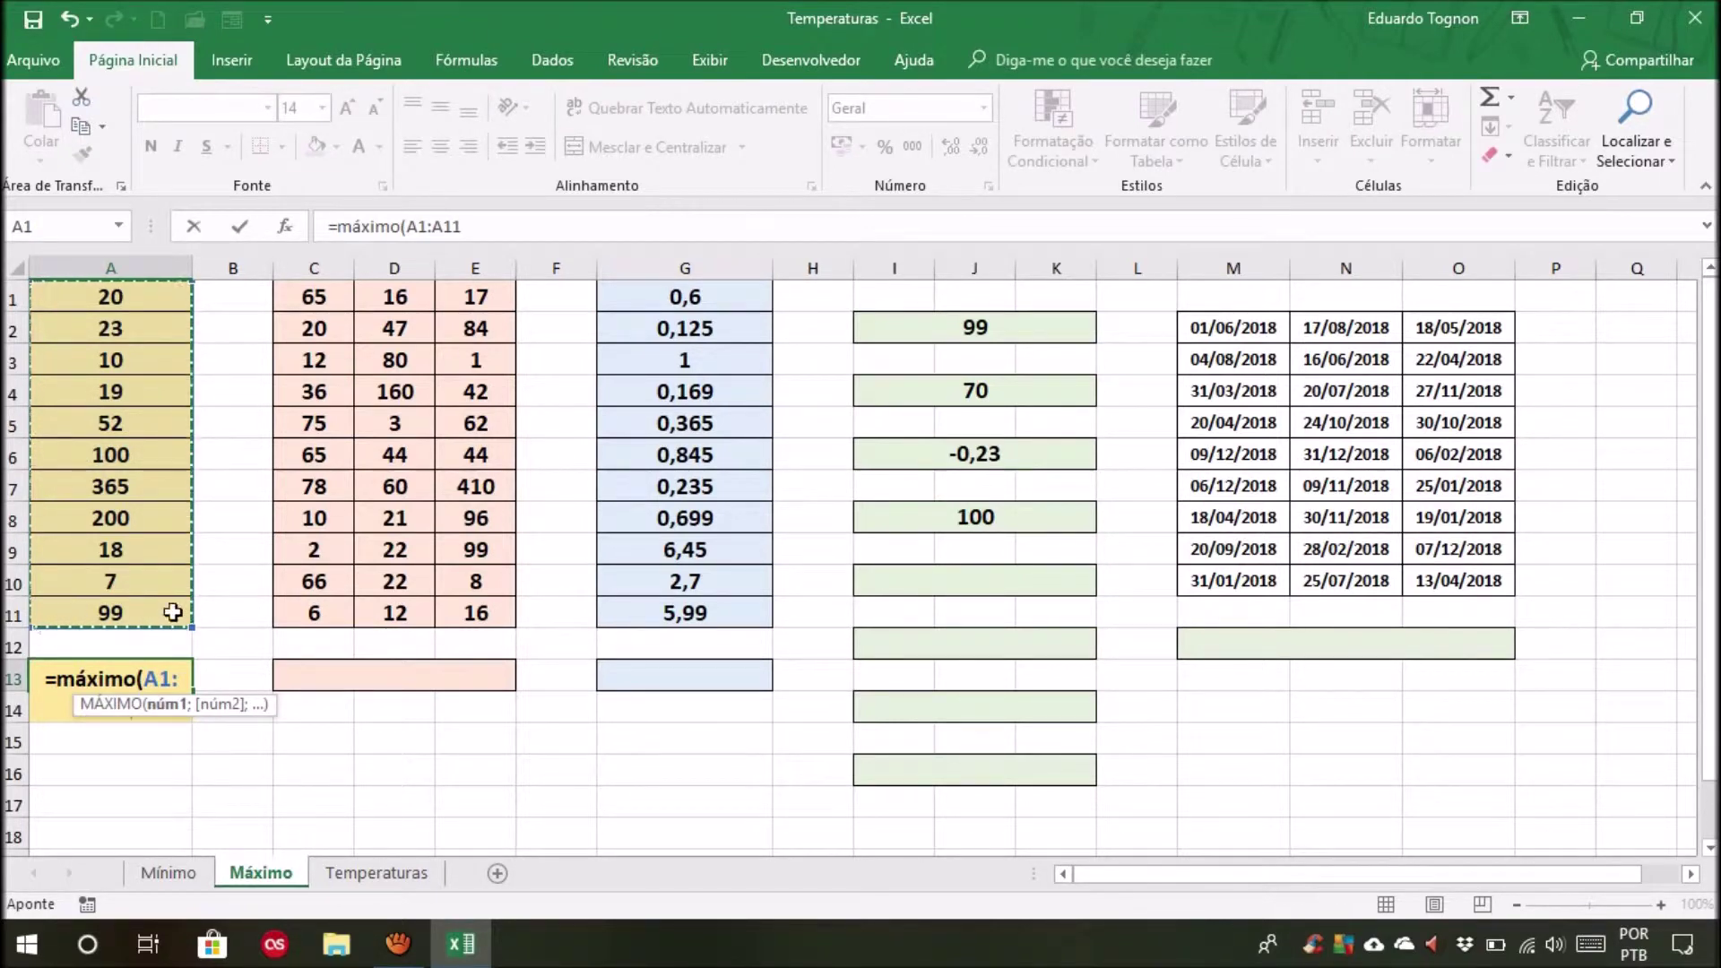
type(")")
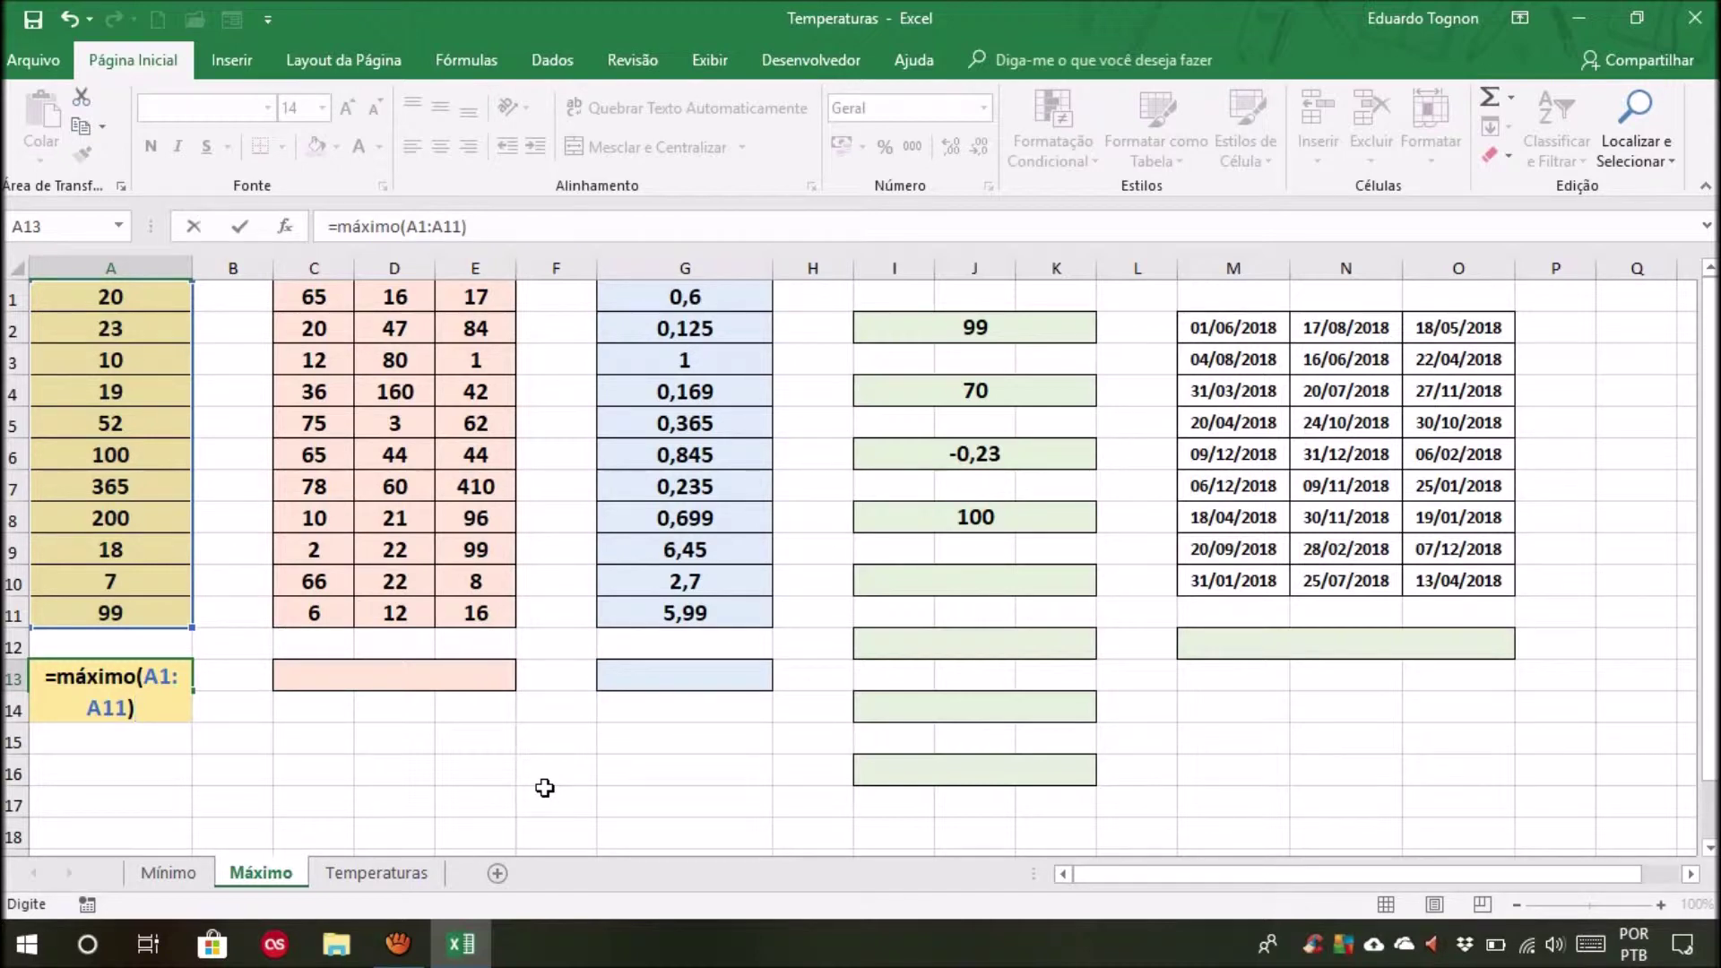
key("Return")
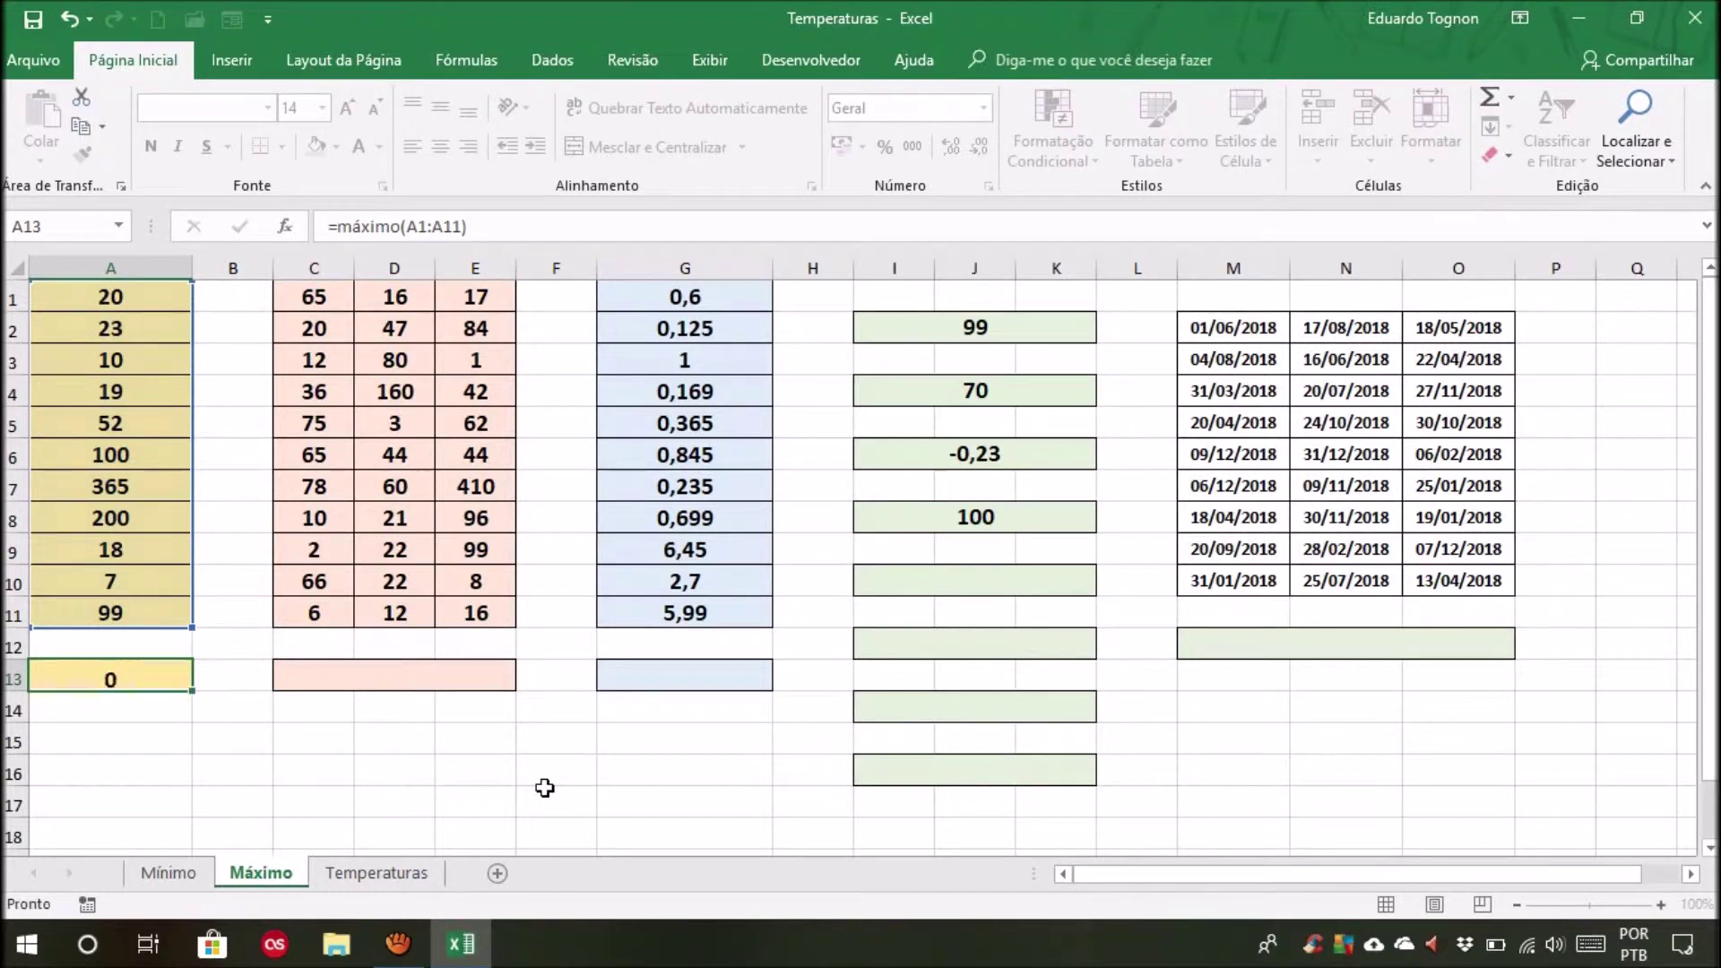
left_click(63, 676)
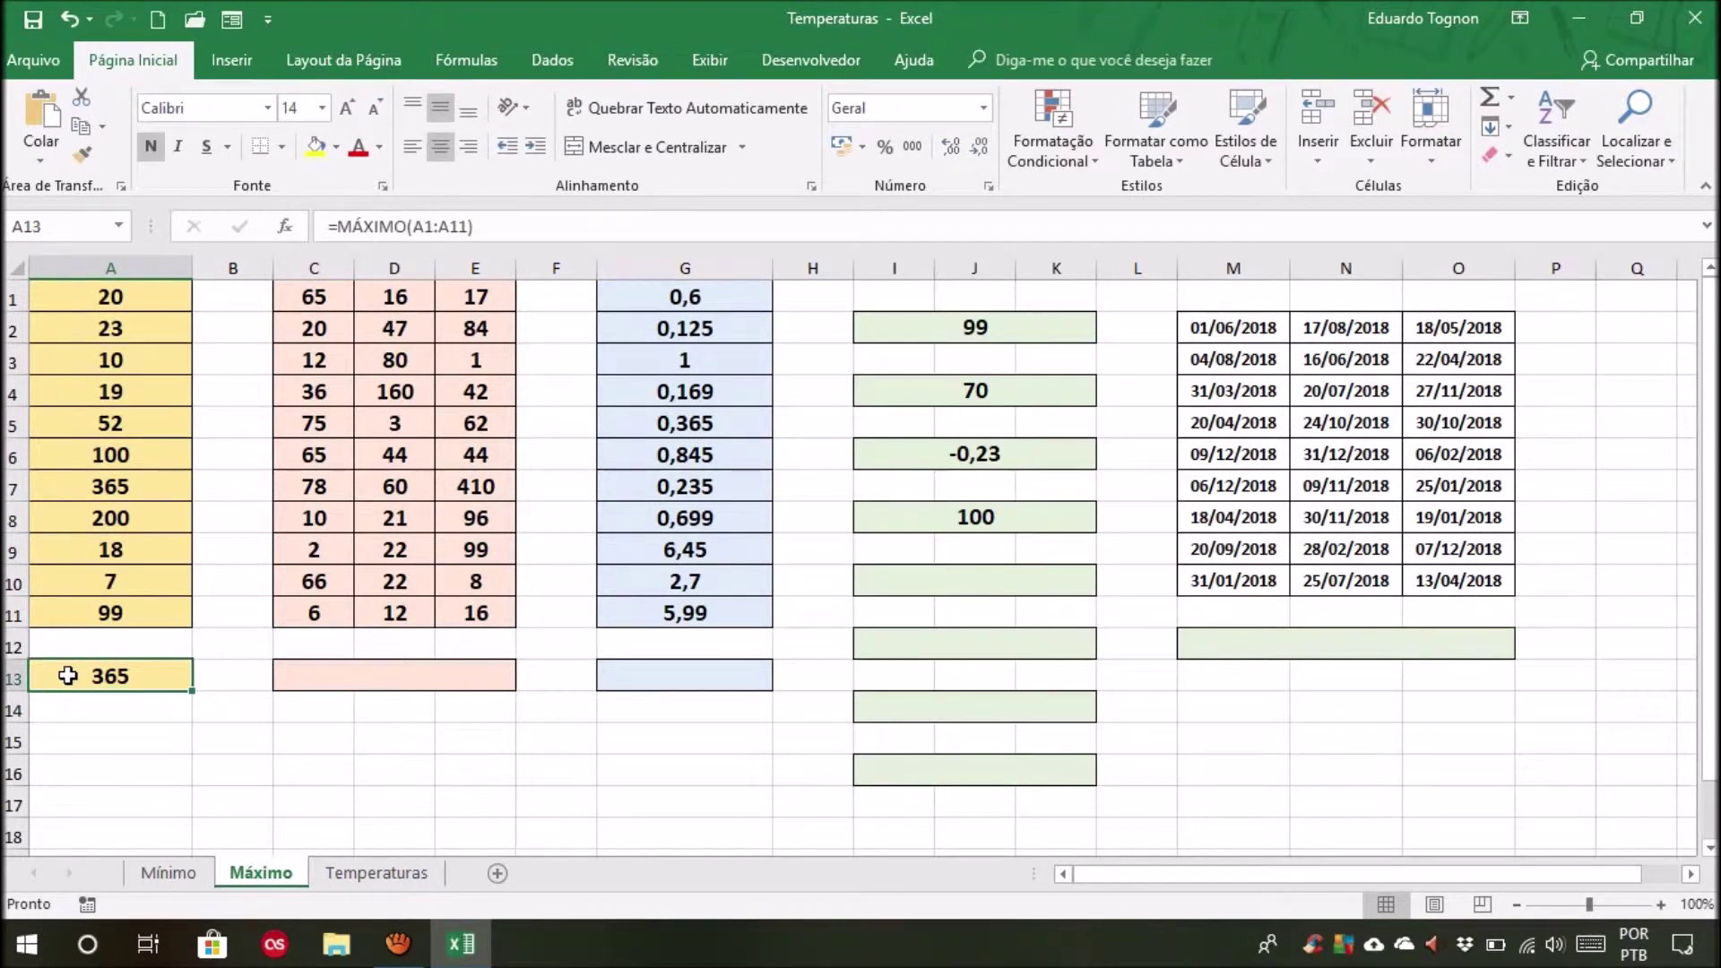
left_click(140, 485)
Replace A2 with 1600 and verify A13 now shows 1600
left_click(99, 338)
type("1600")
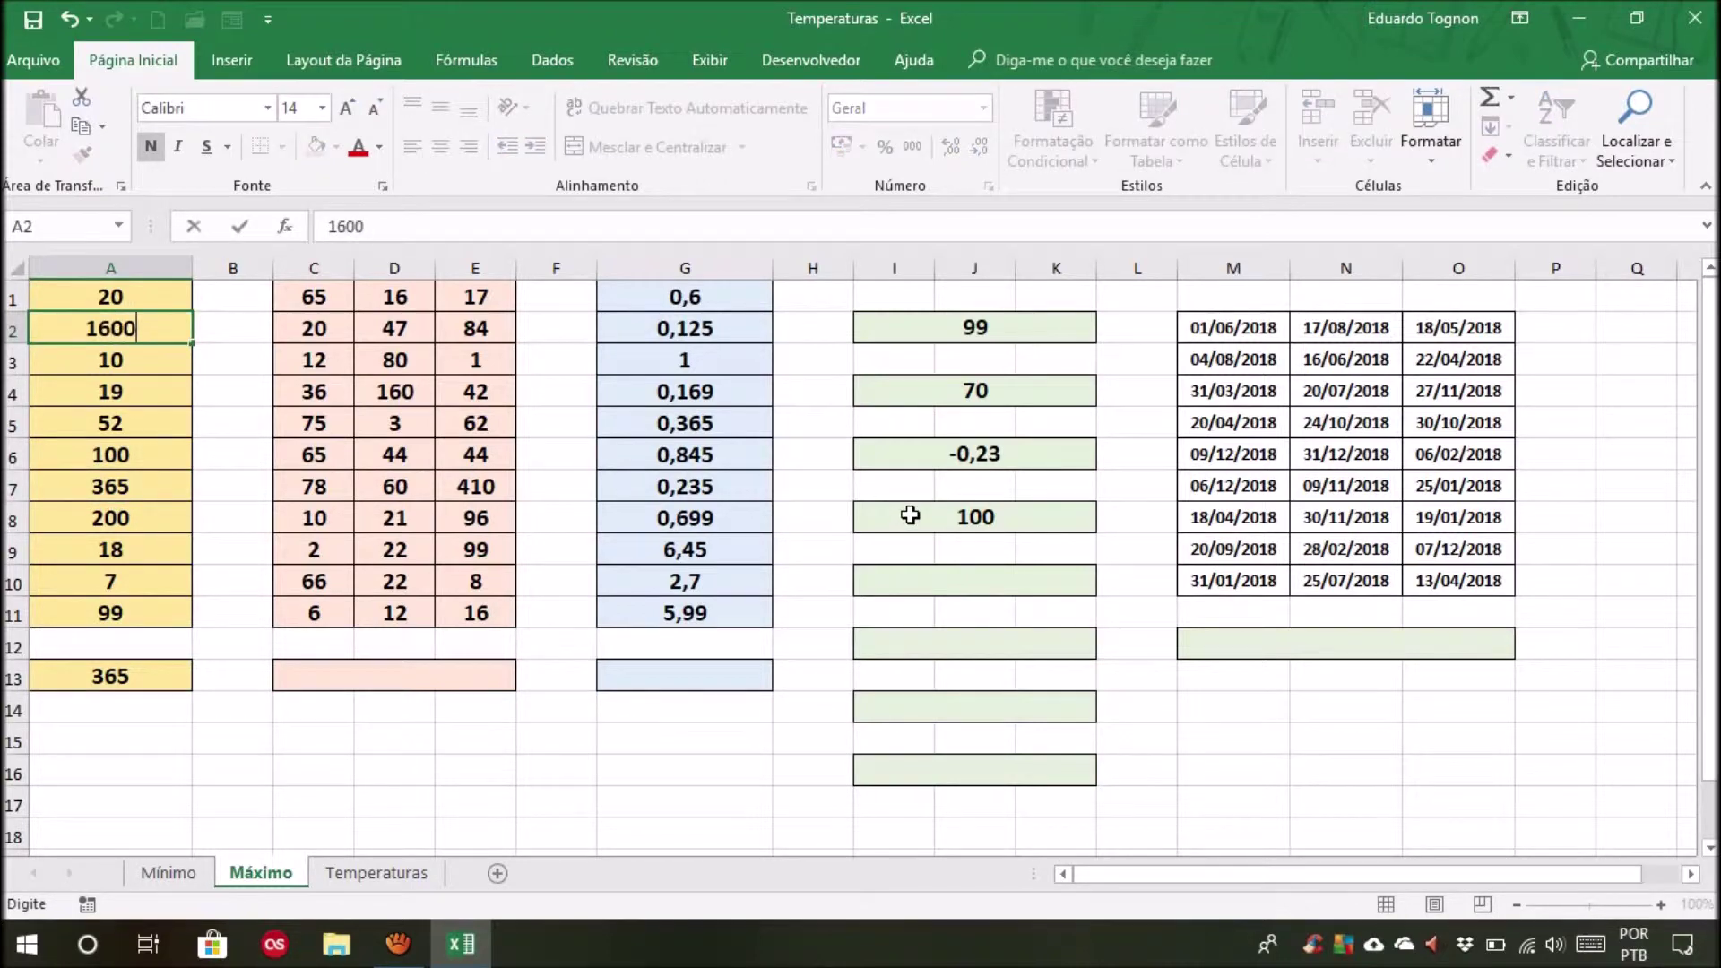
key("Return")
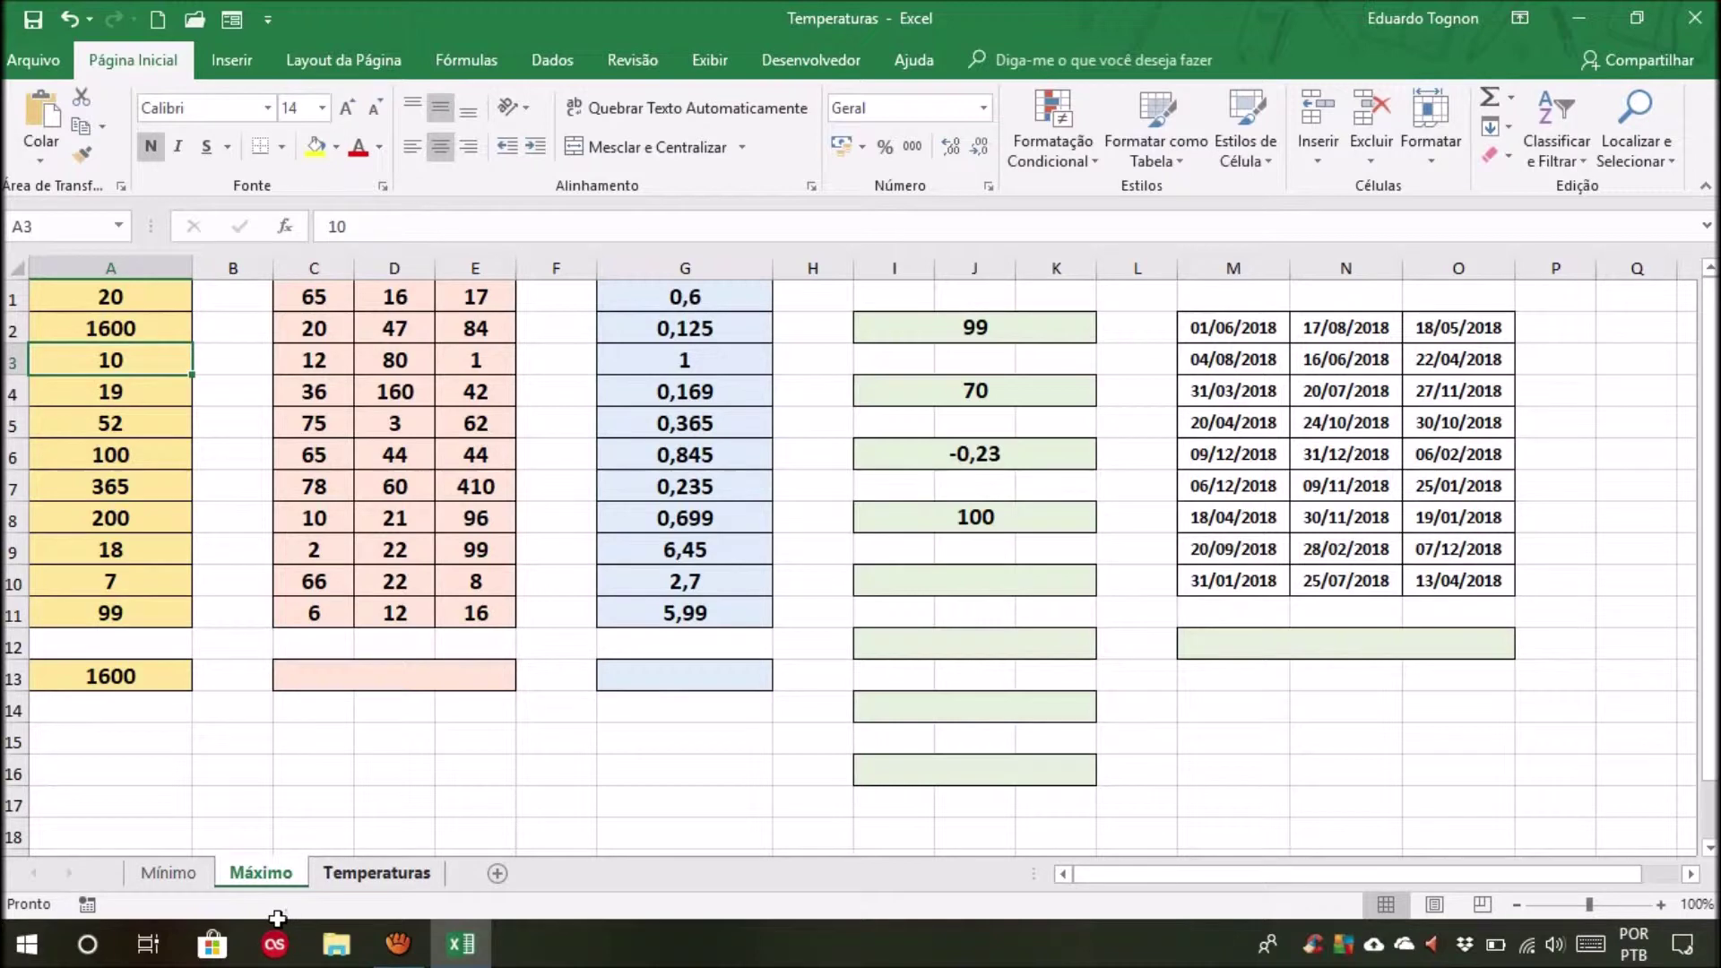
left_click(132, 681)
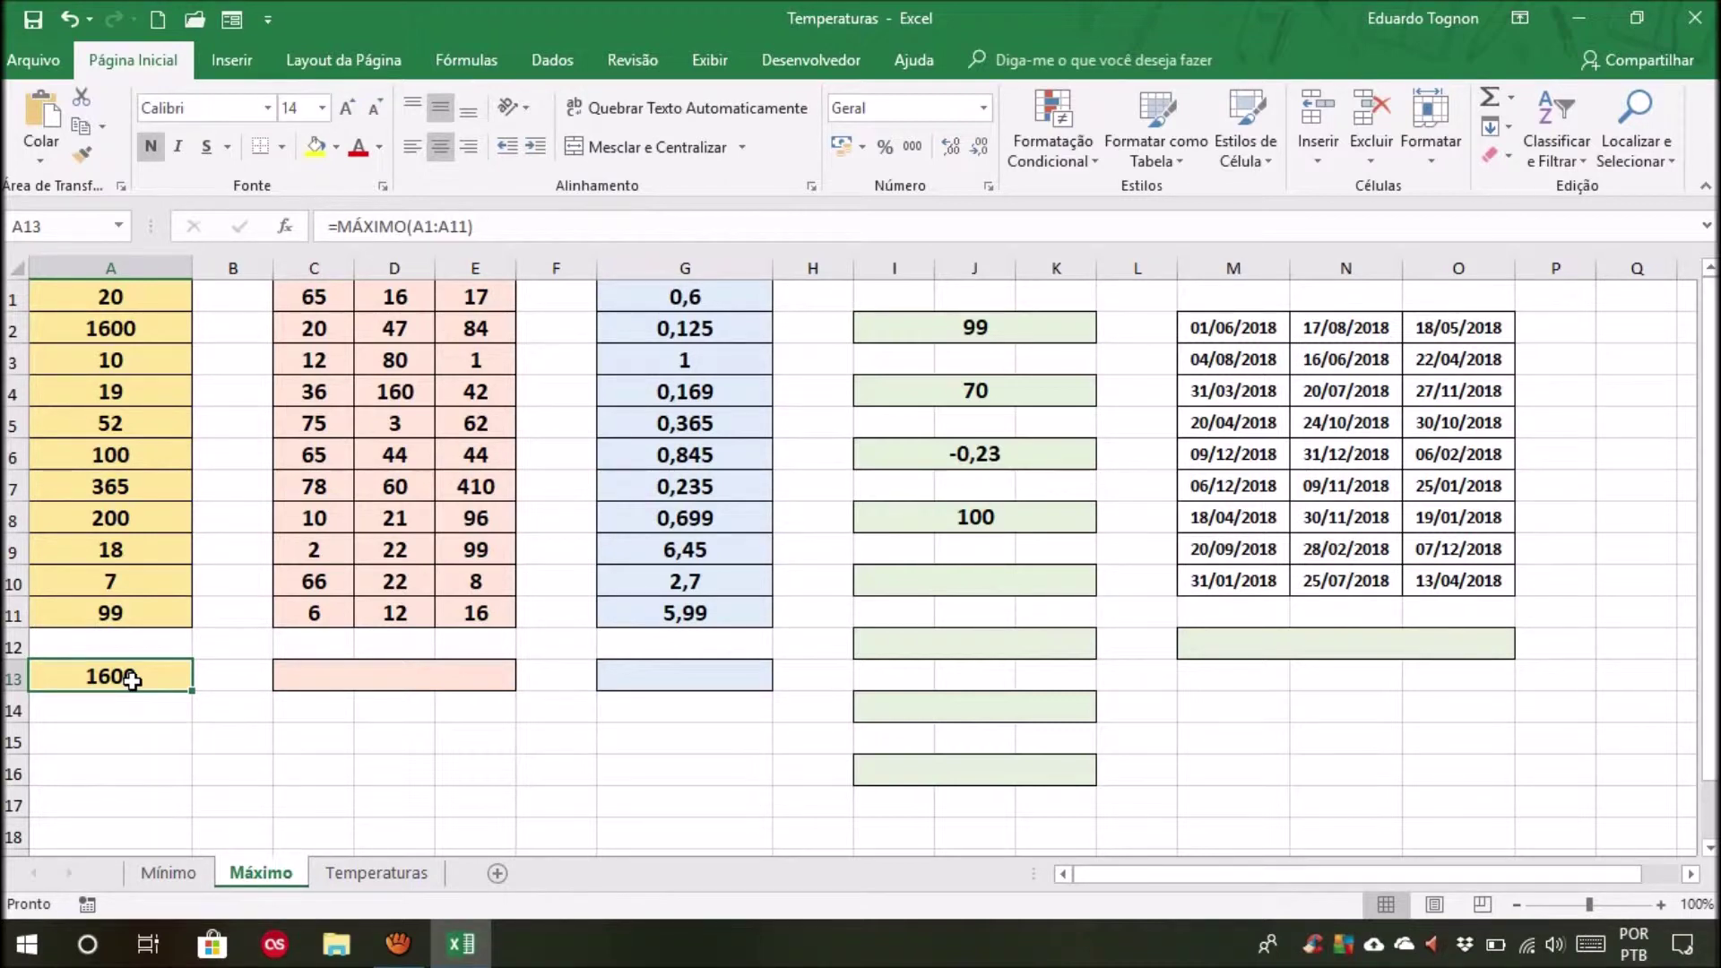
left_click(344, 671)
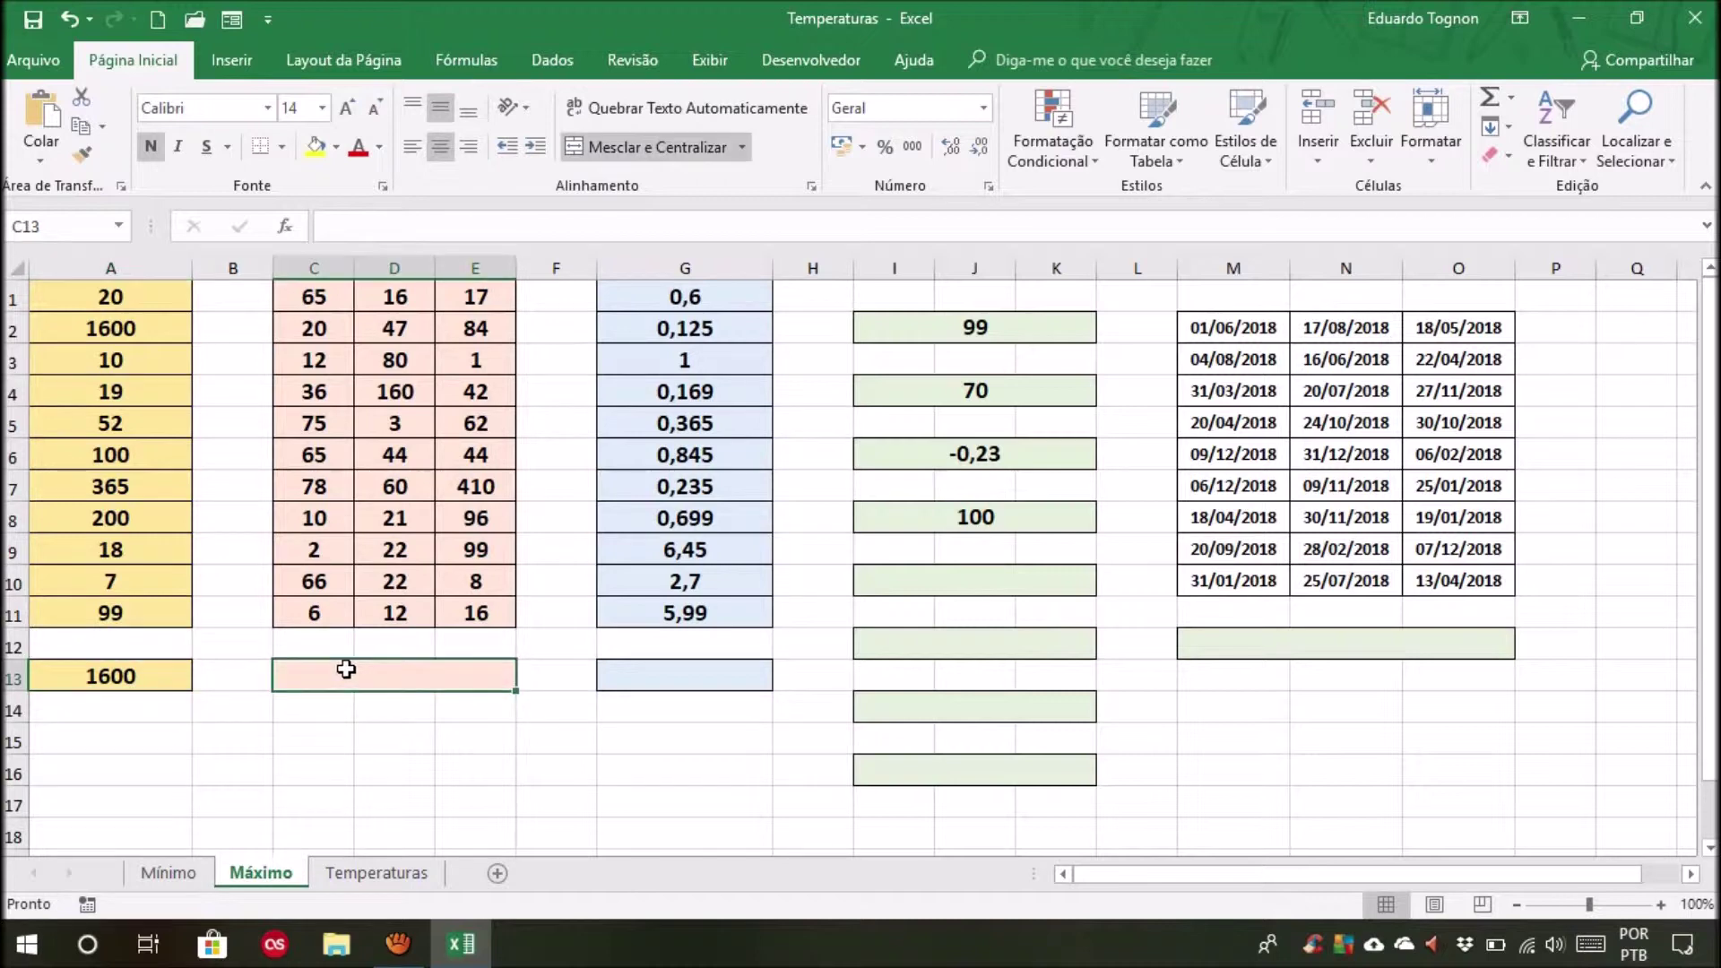
Enter =máximo(C1:E11) in merged cell C13, returning 410
type("=má")
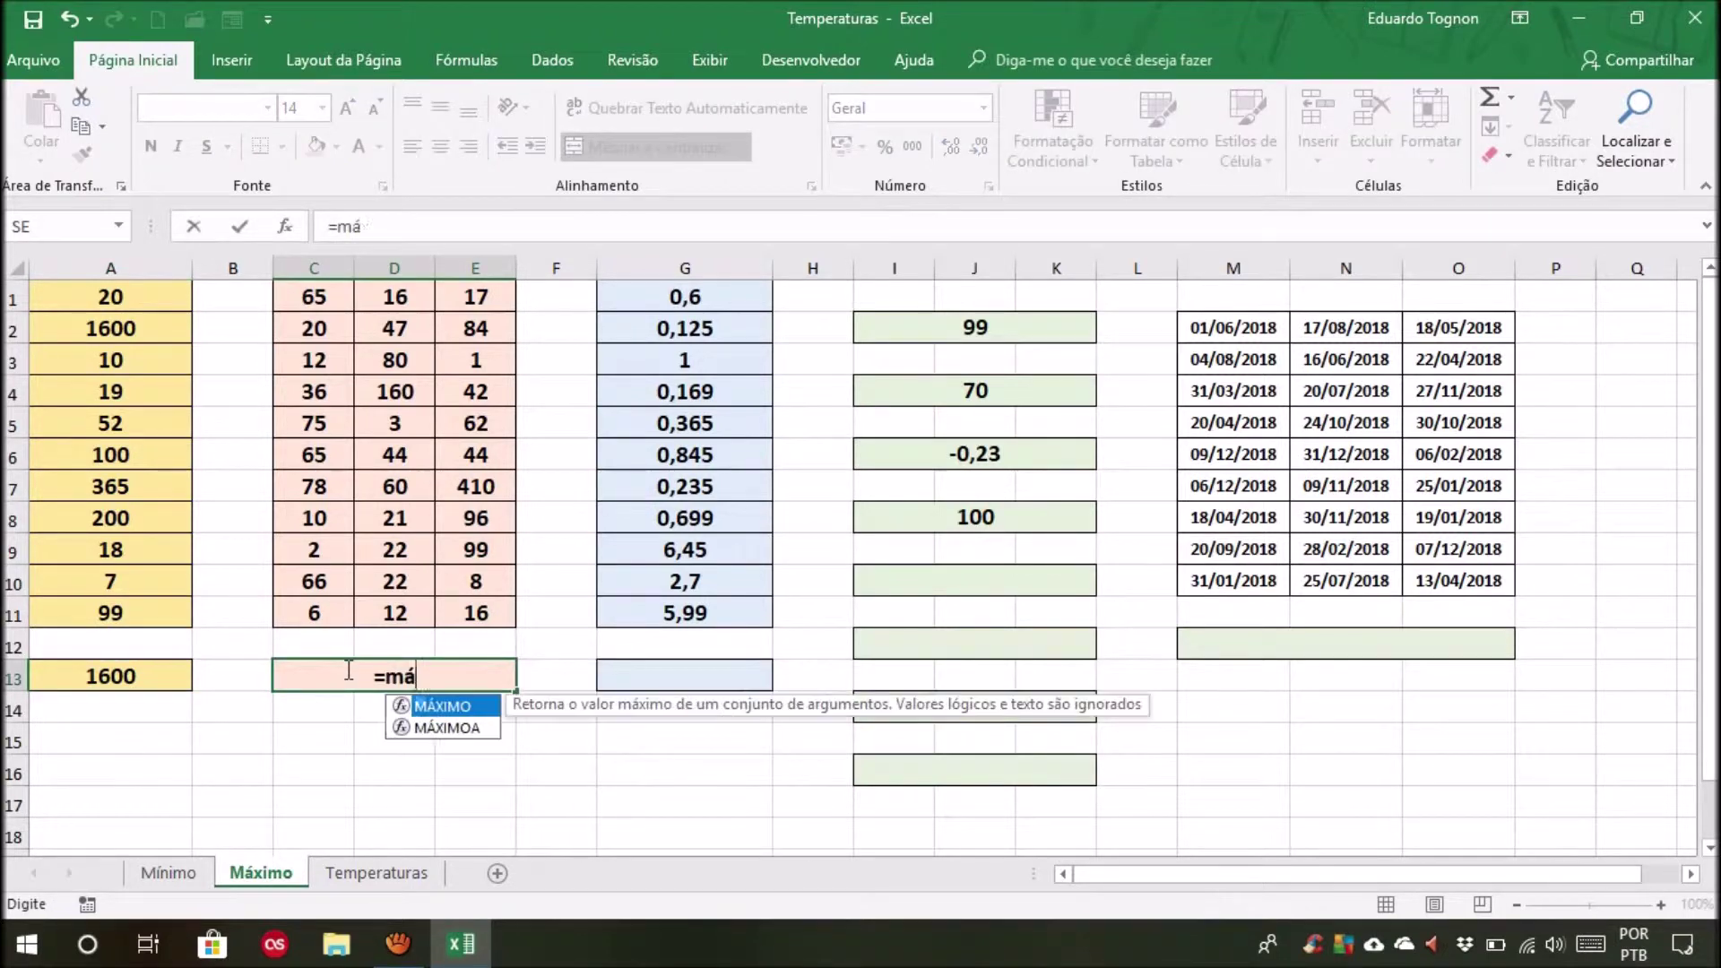
type("ximo(")
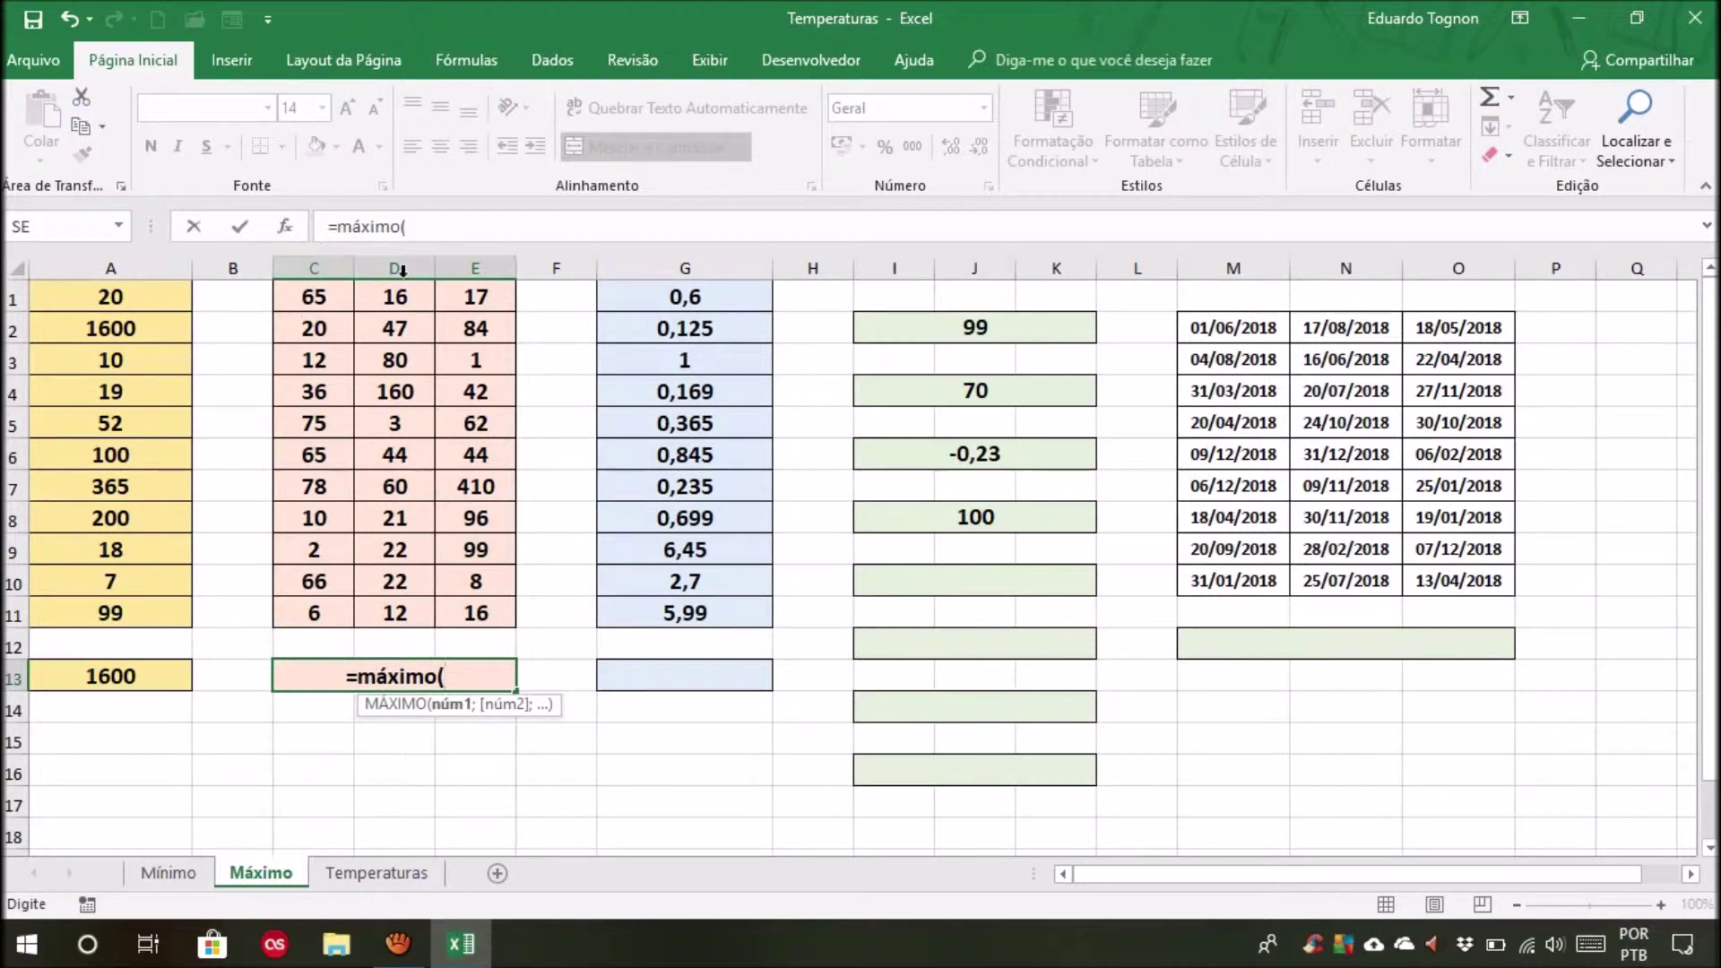
left_click_drag(311, 296, 476, 614)
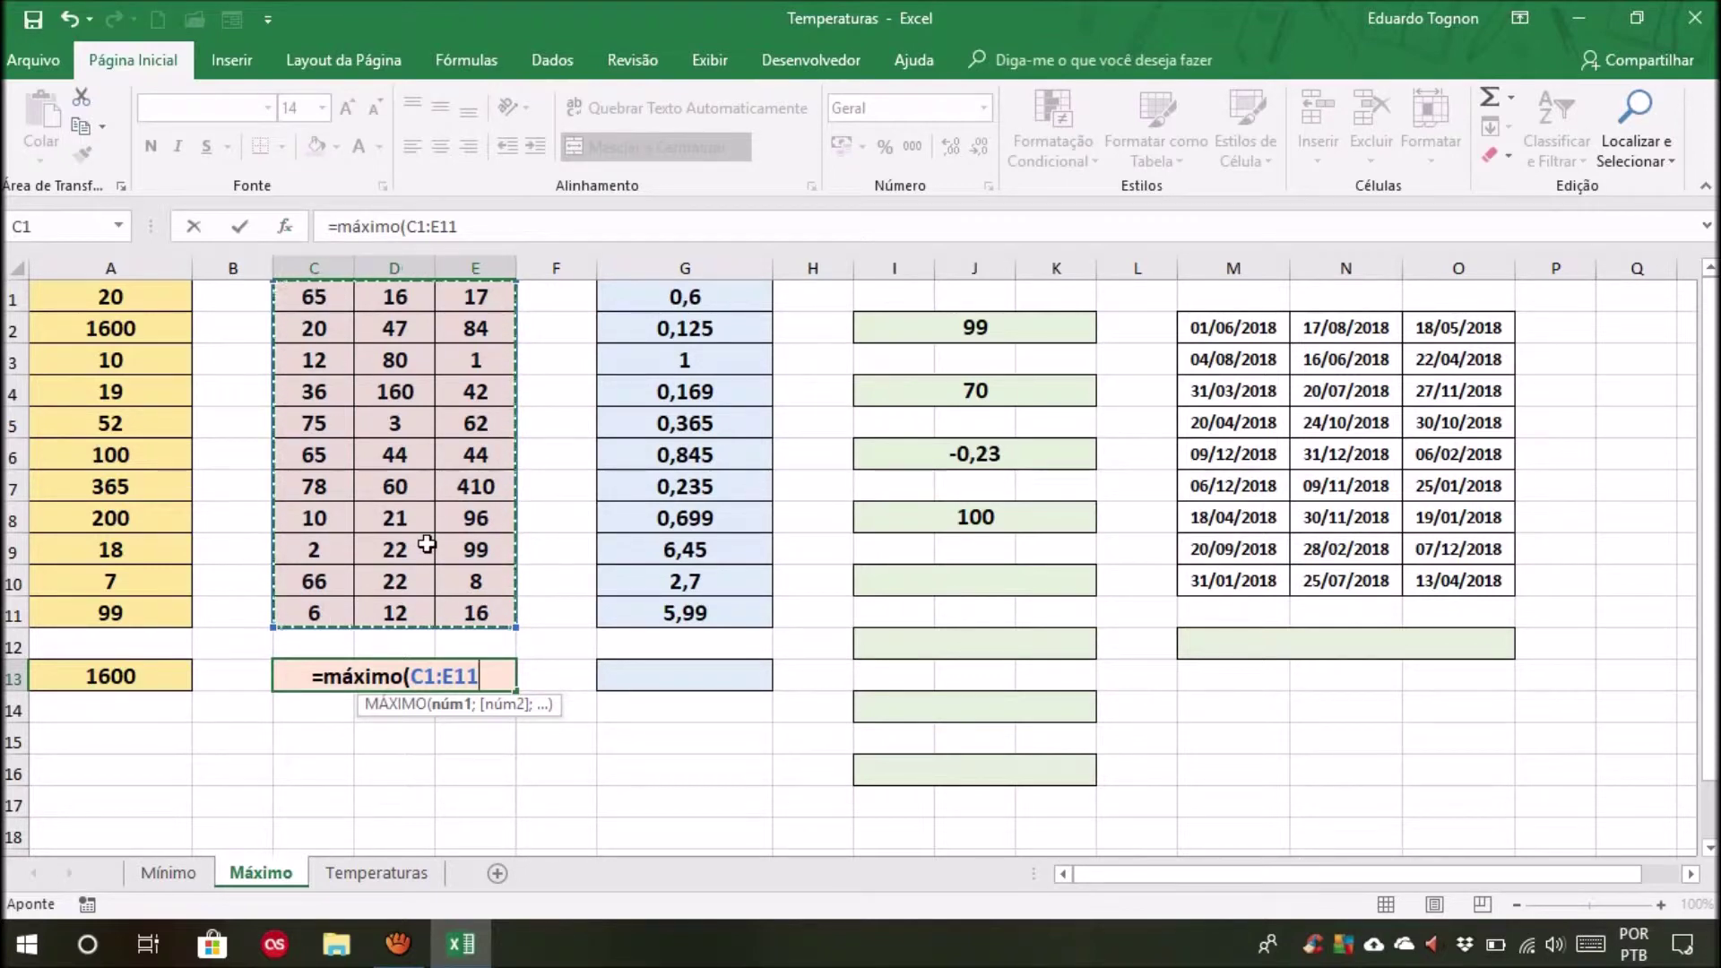
type(")")
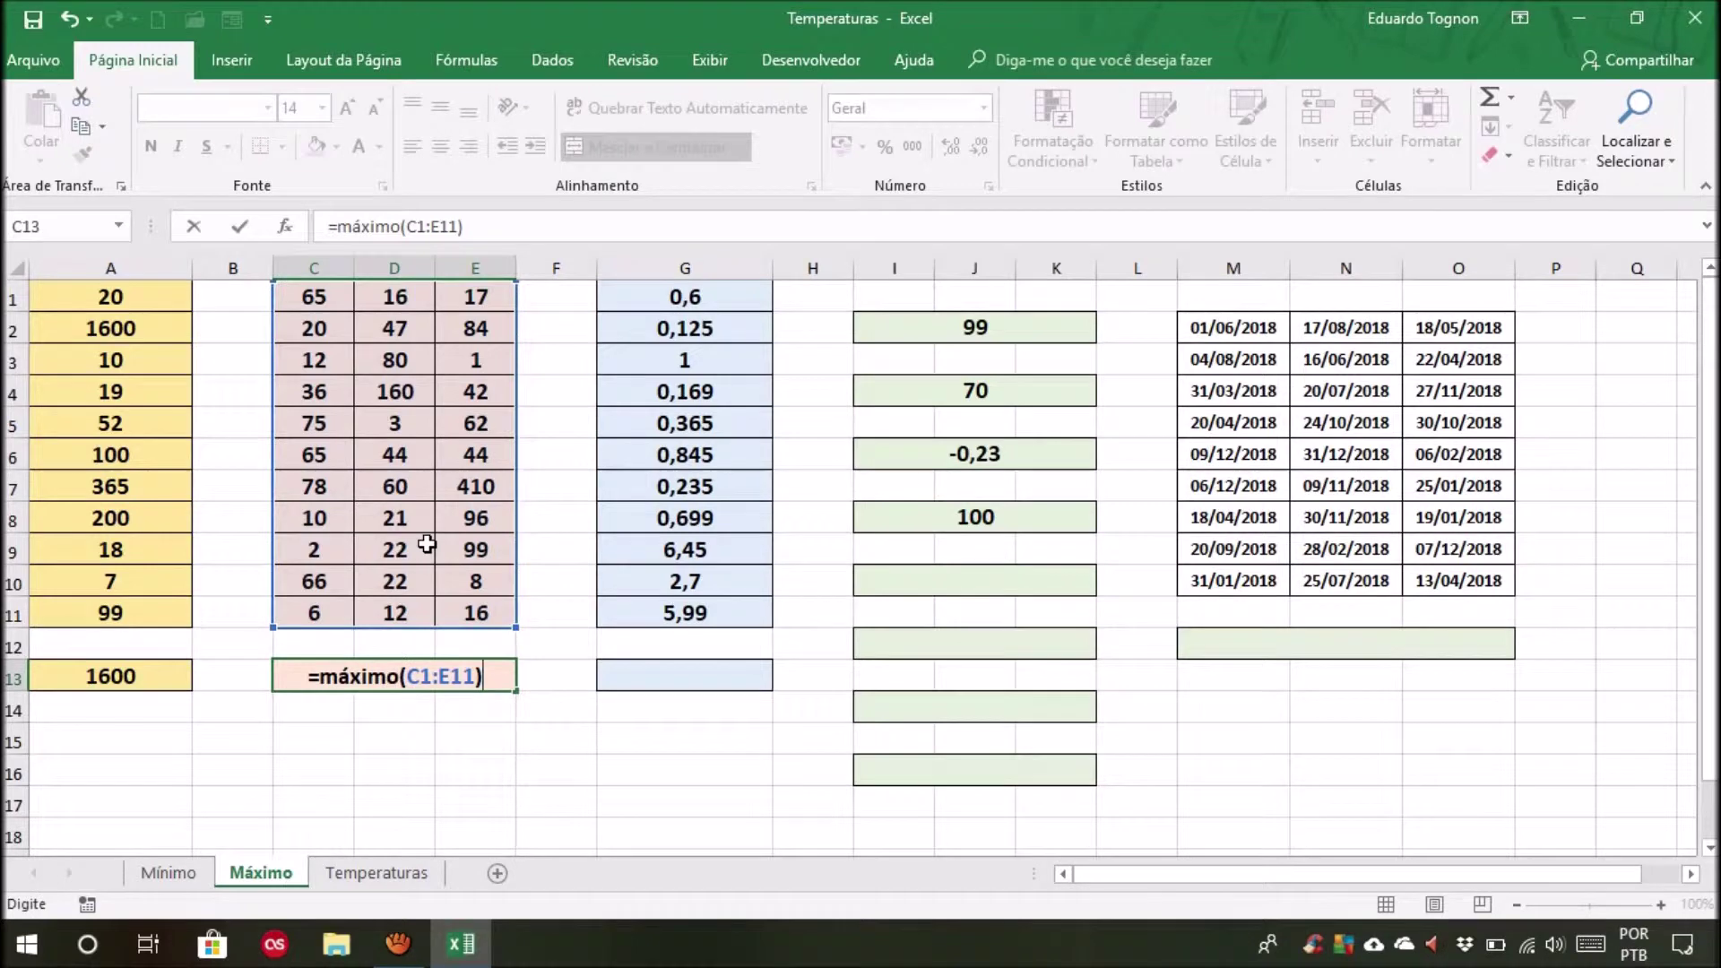
key("Return")
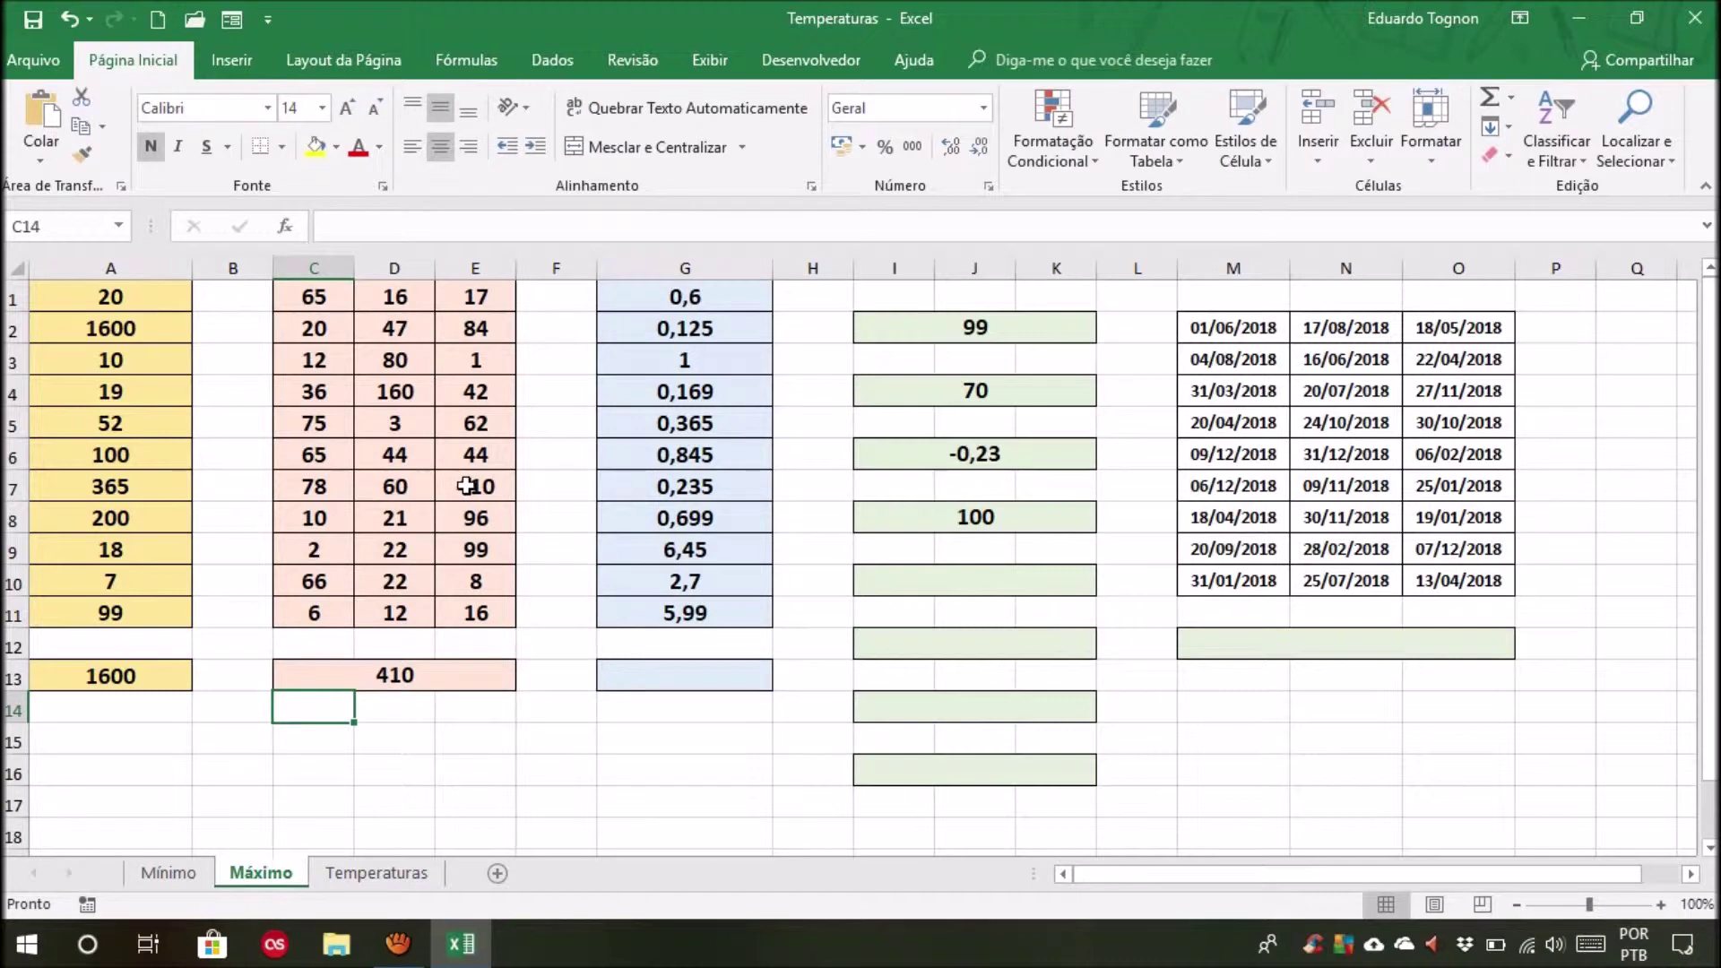
Put =MÁXIMO(G1:G11) in blue cell G13, showing 6,4500000
left_click(671, 685)
type("=m")
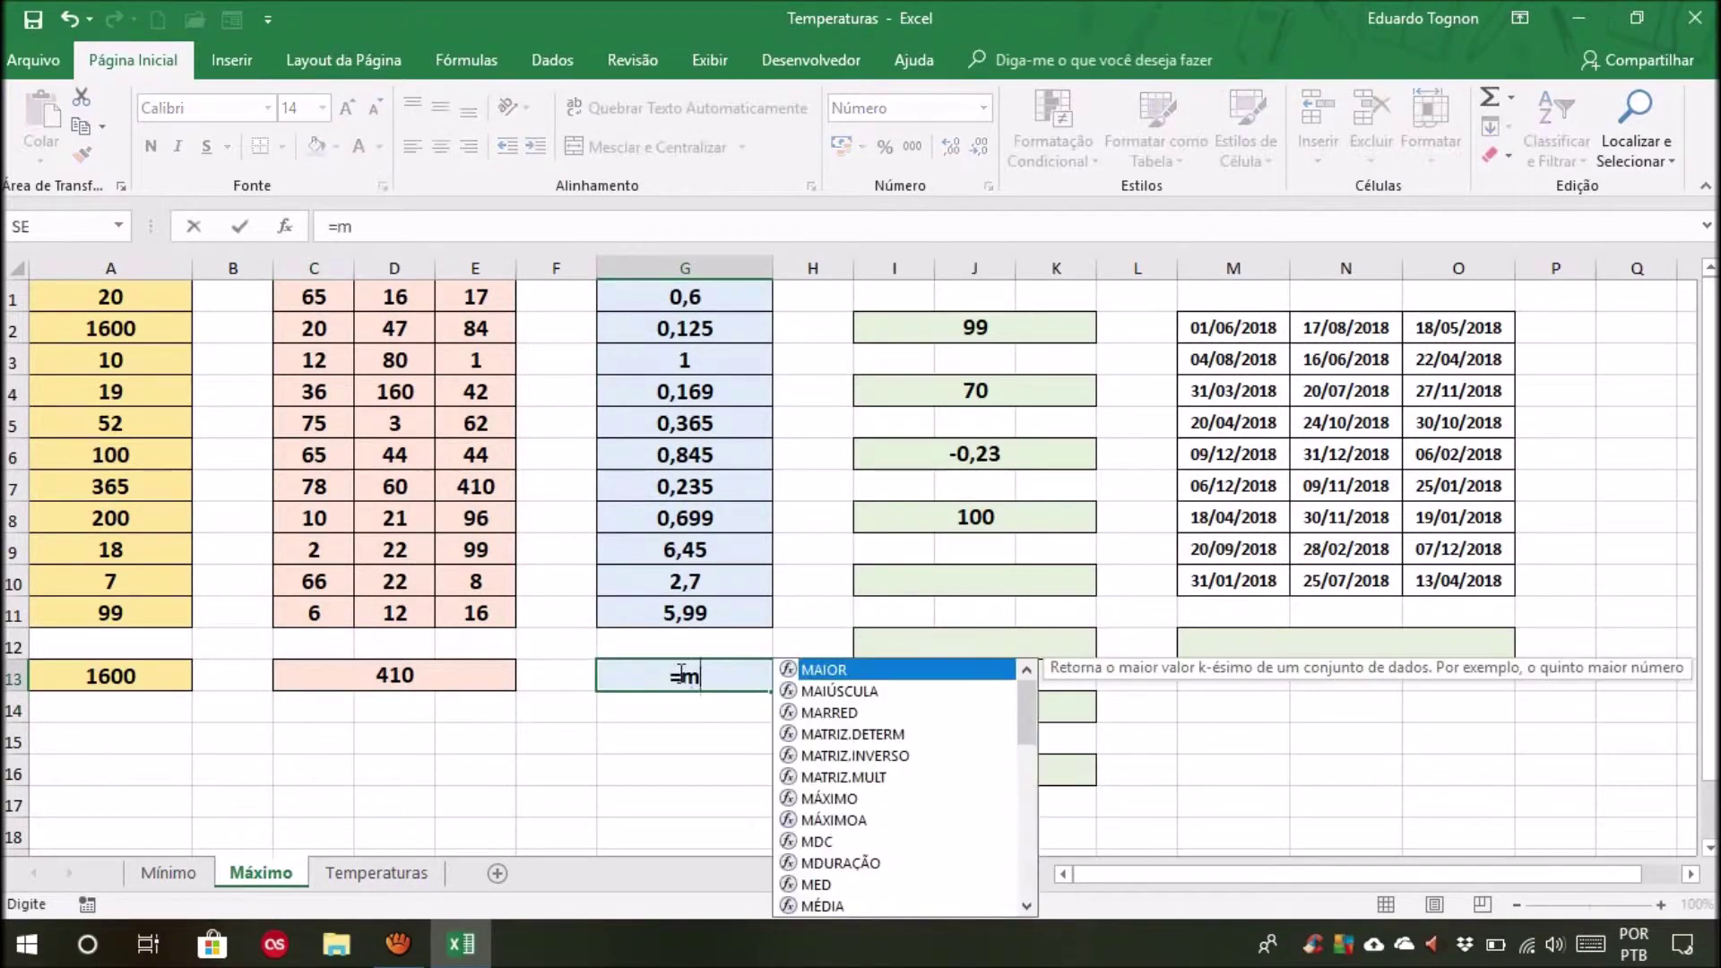
type("áximo(")
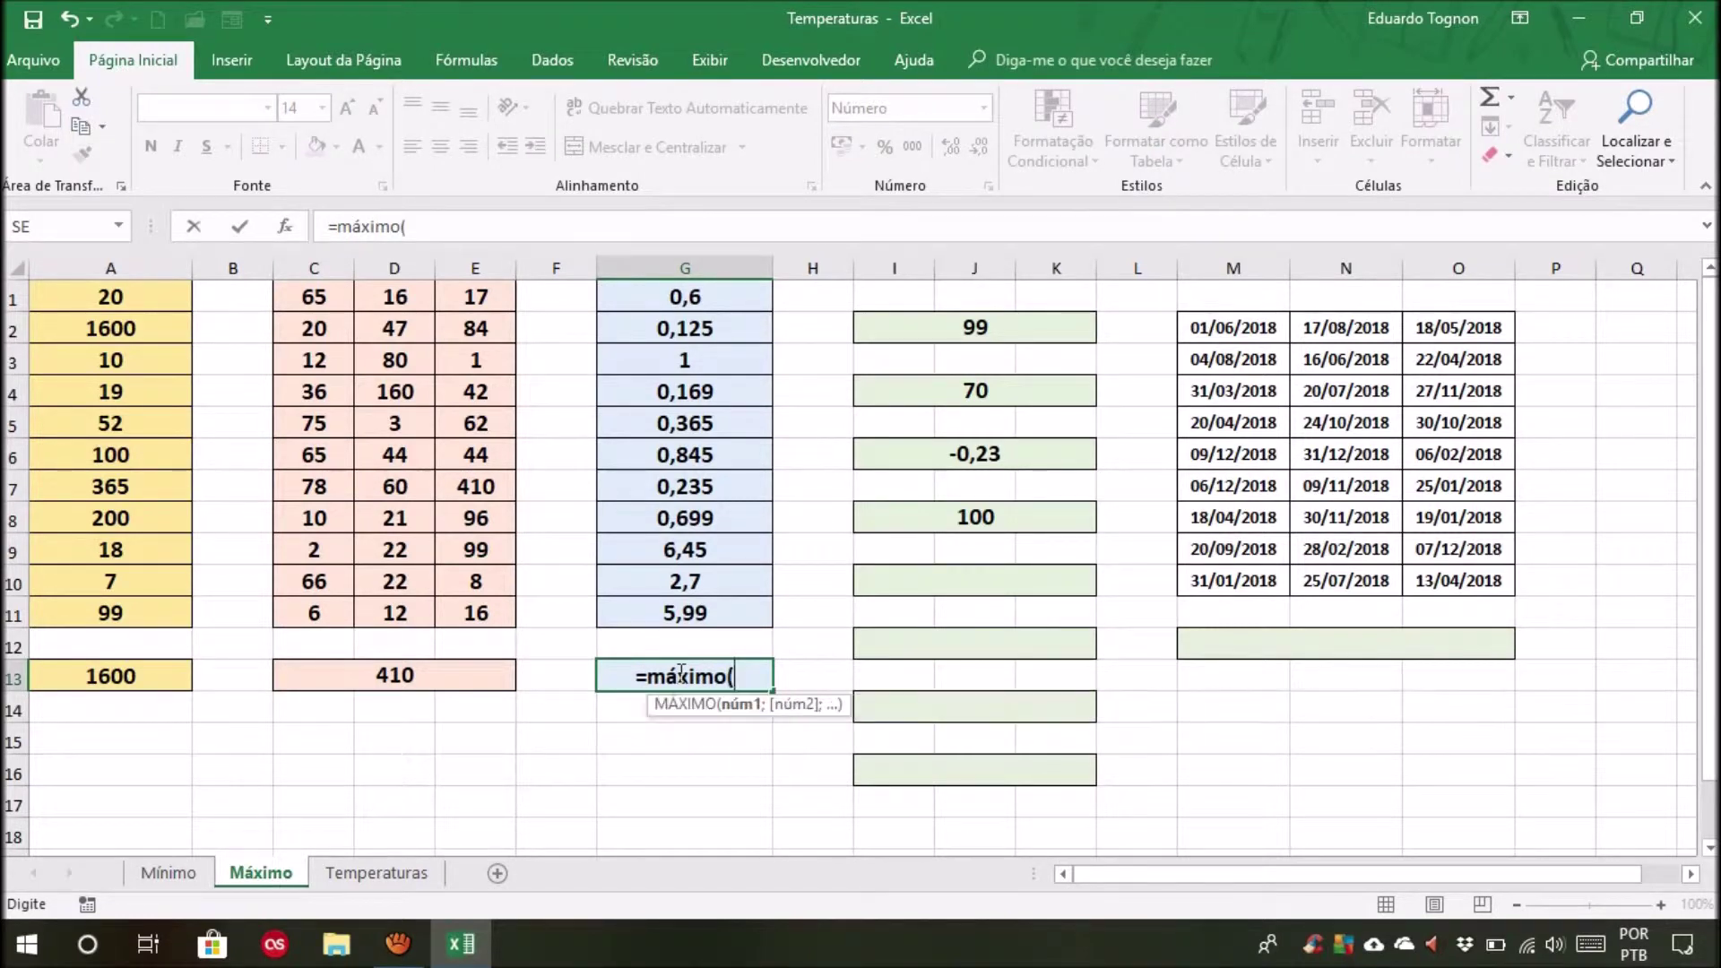
left_click_drag(687, 283, 664, 613)
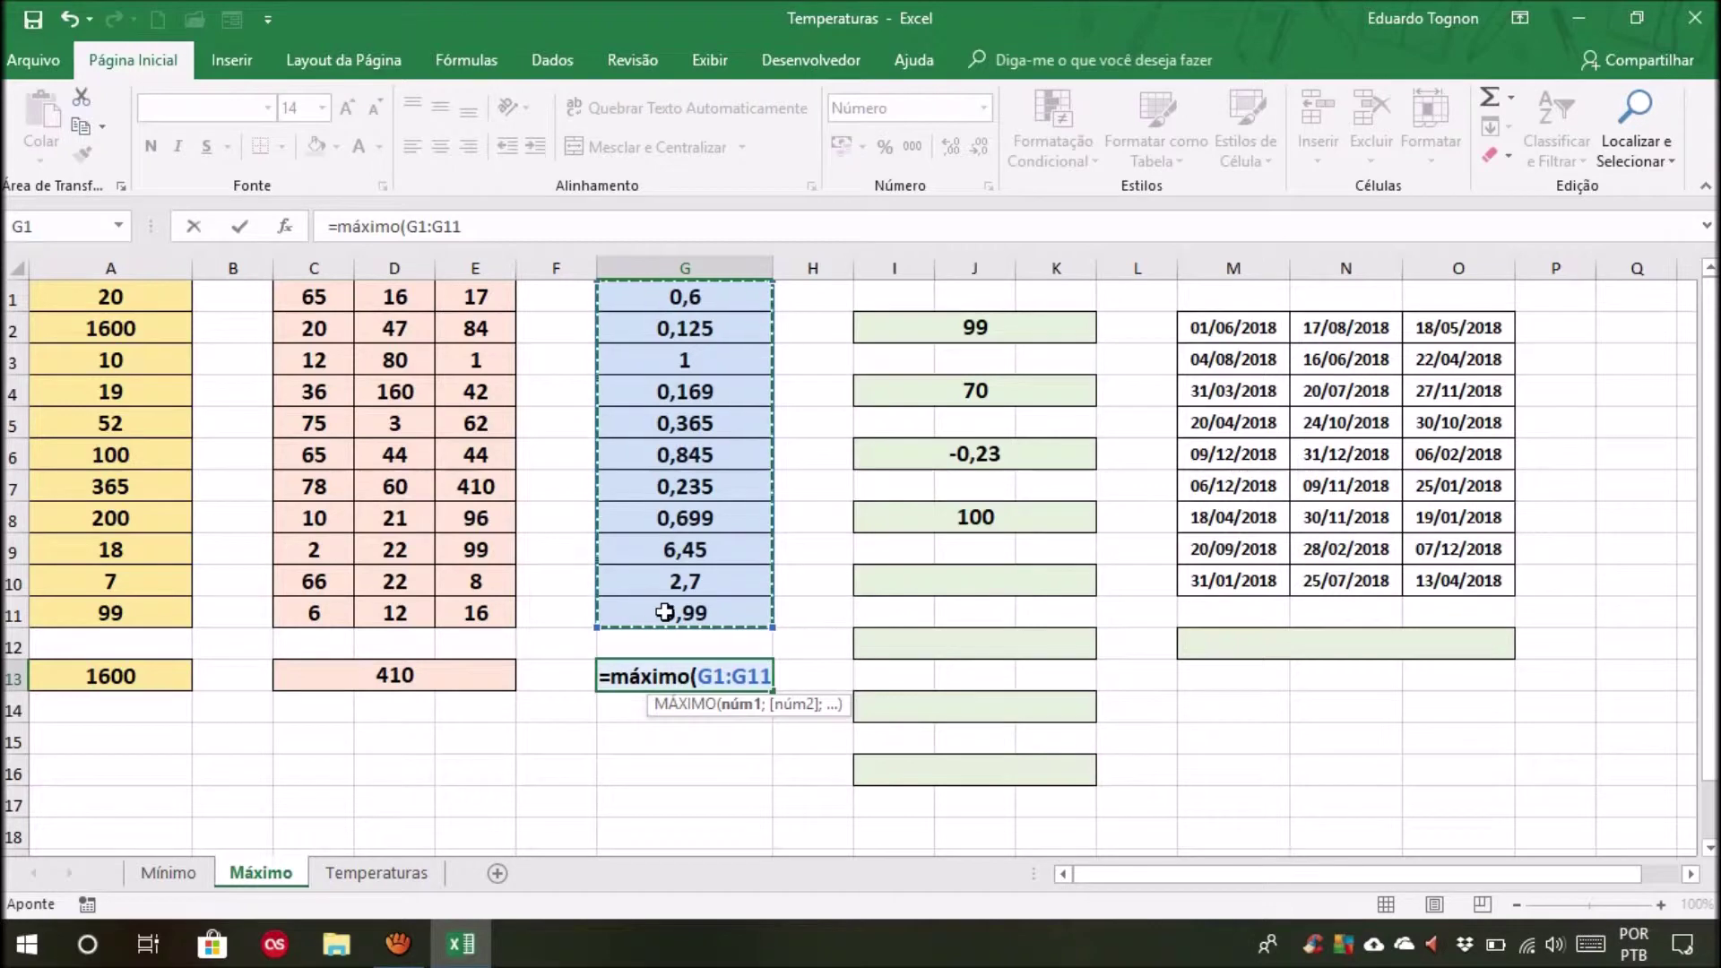
type(")")
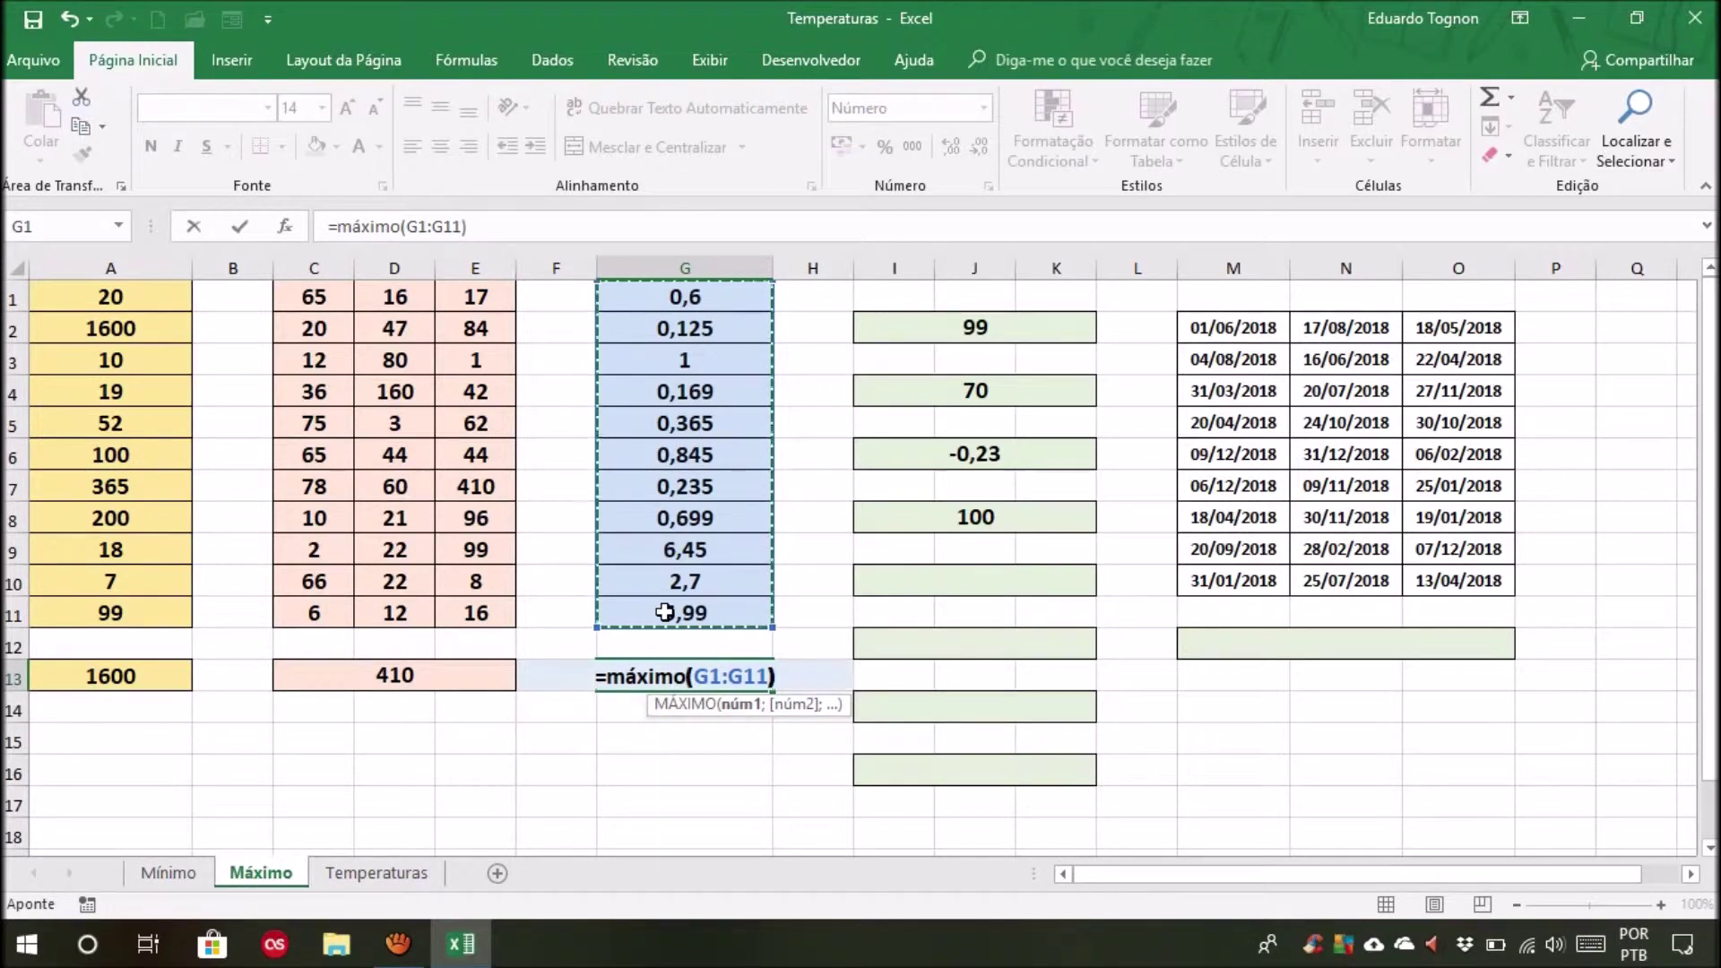
key("Return")
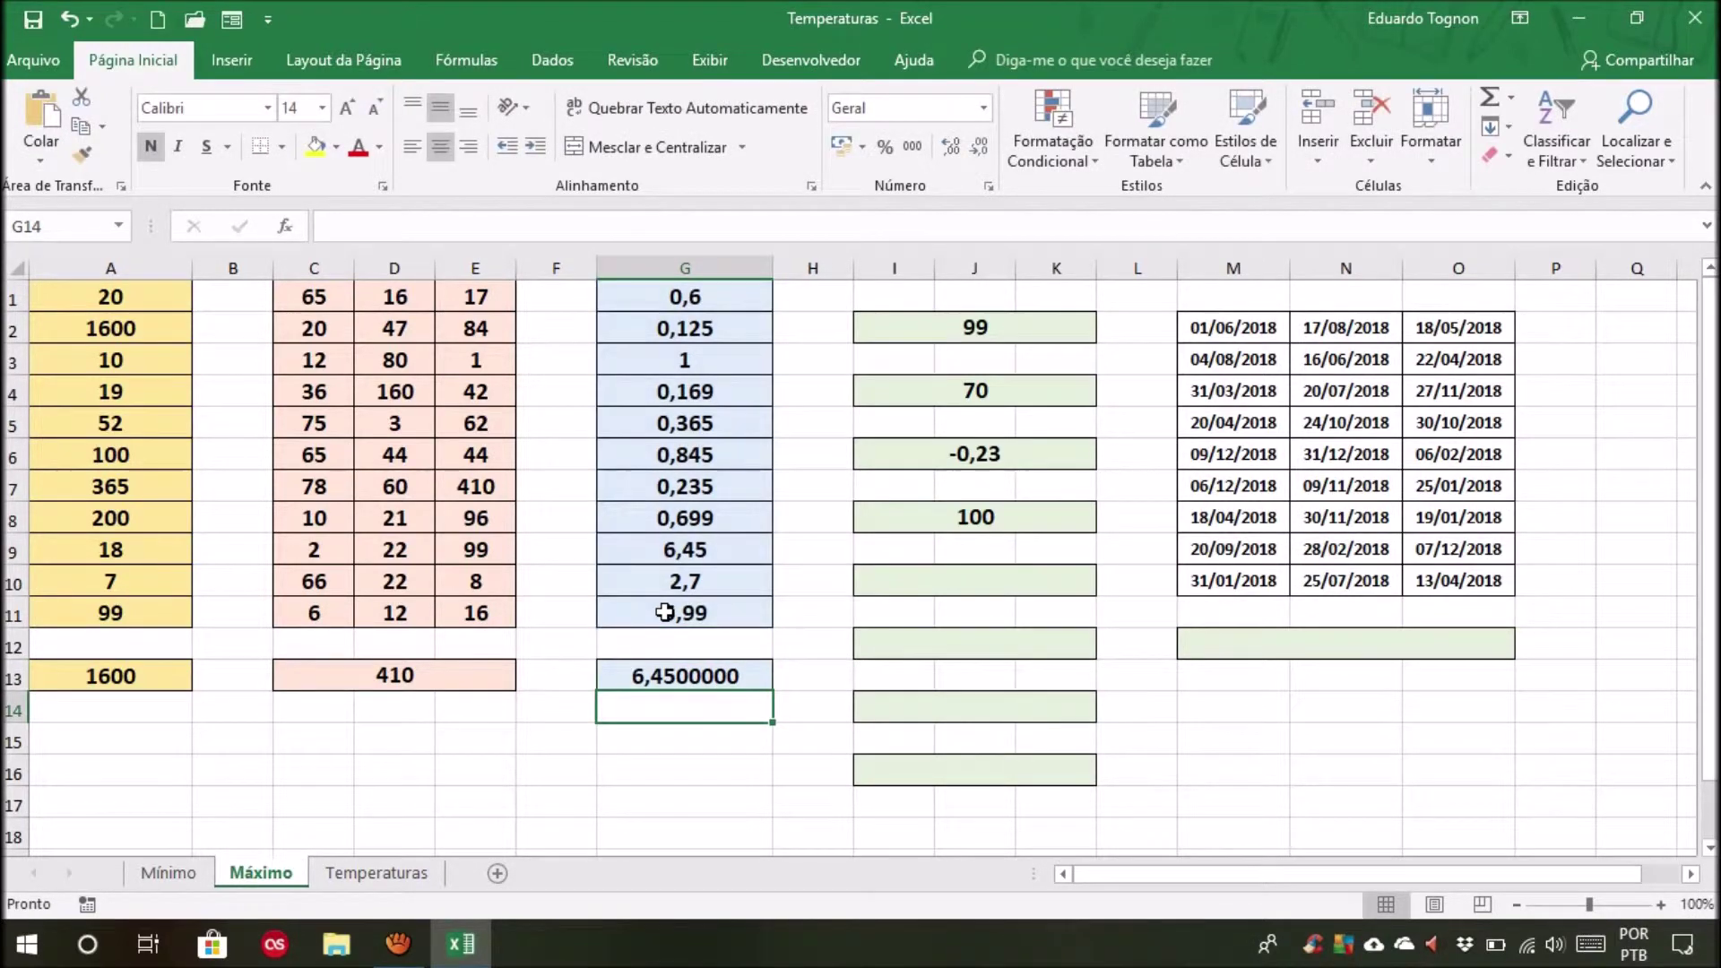
left_click(715, 672)
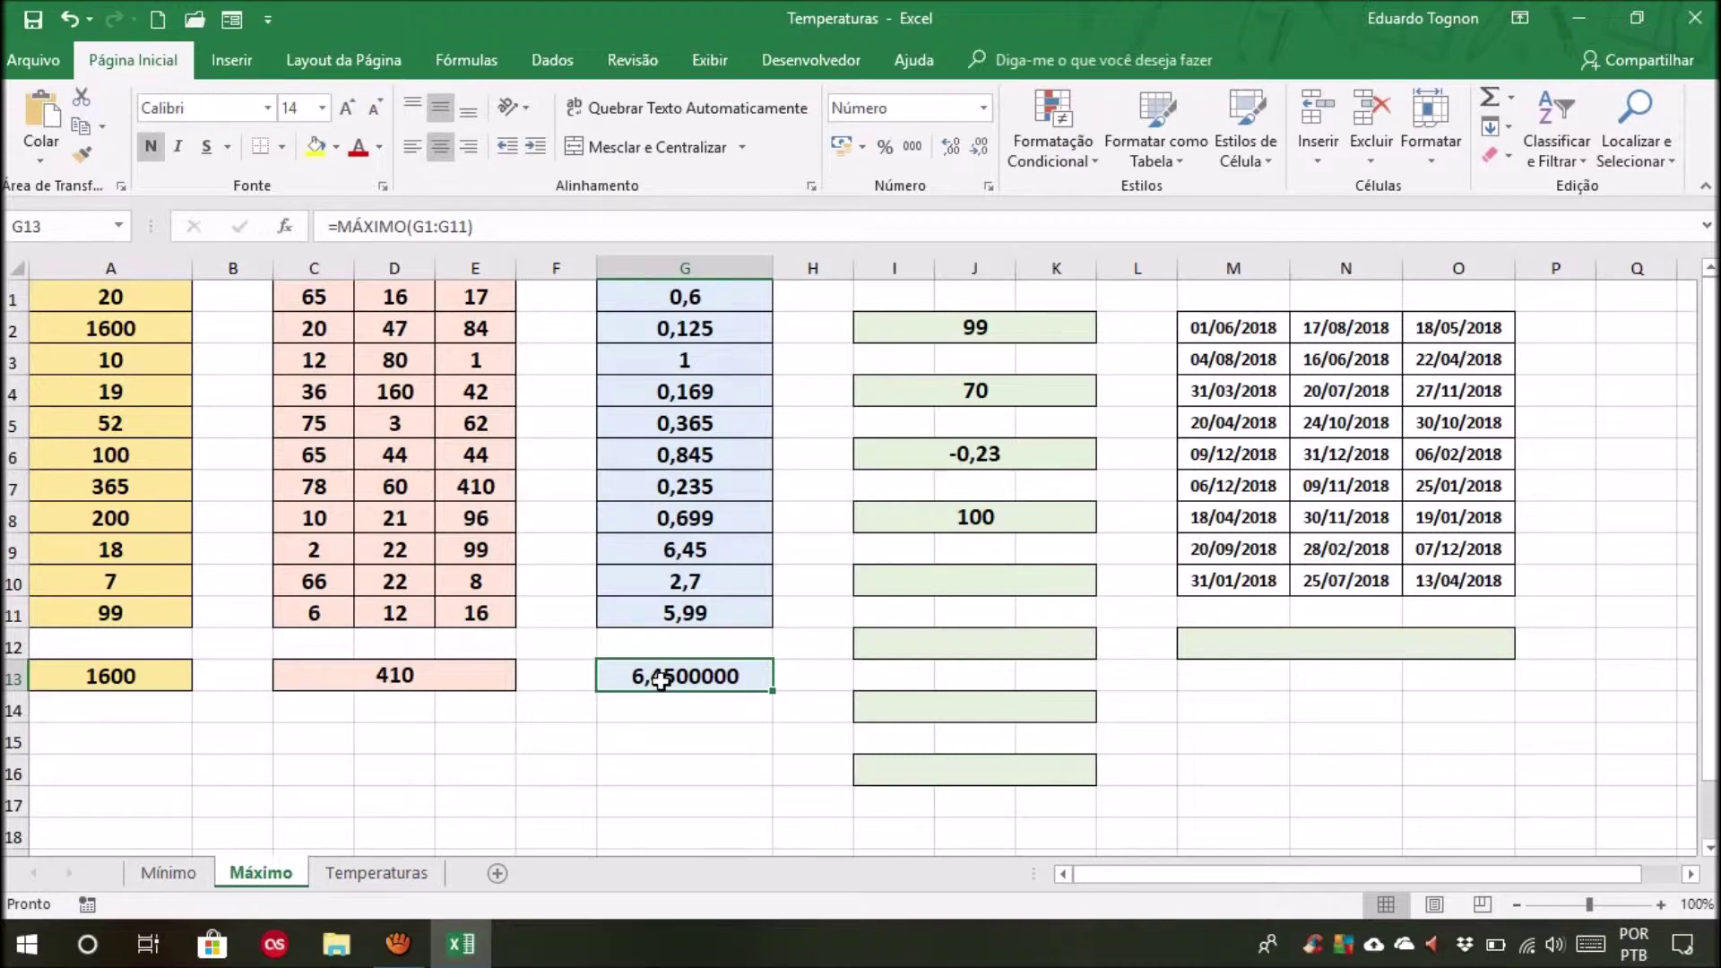
Compare G13 with source value 6,45 in G9 and reduce its decimal places
left_click(735, 547)
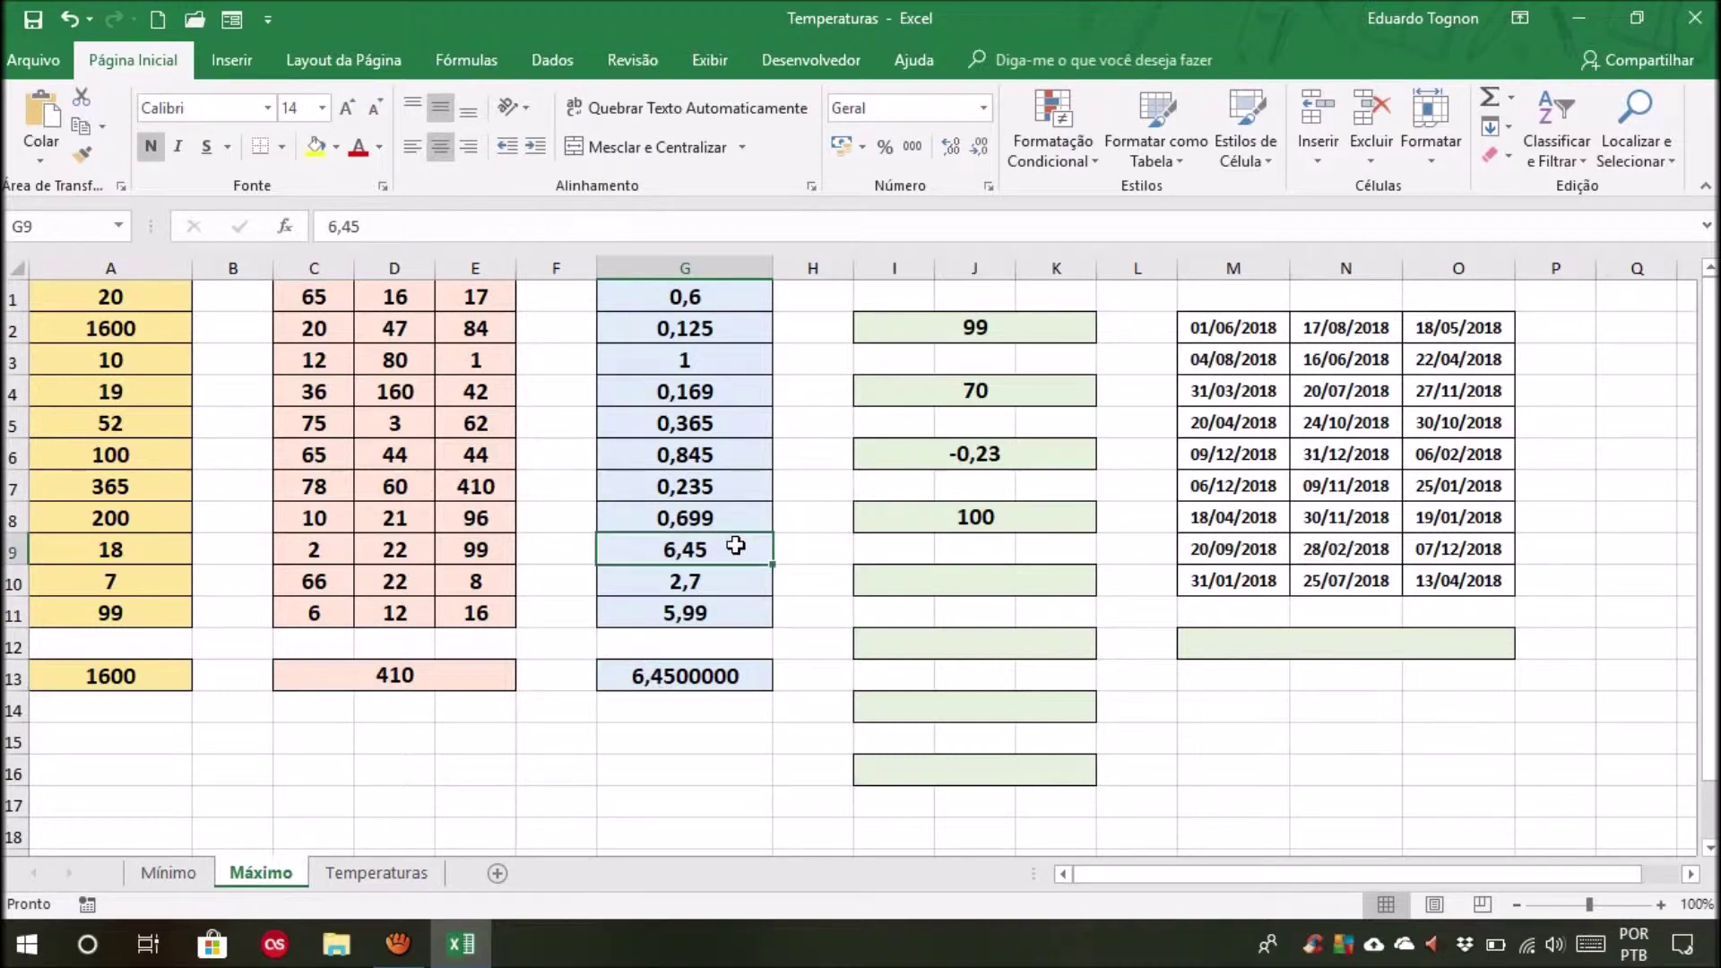
left_click(687, 674)
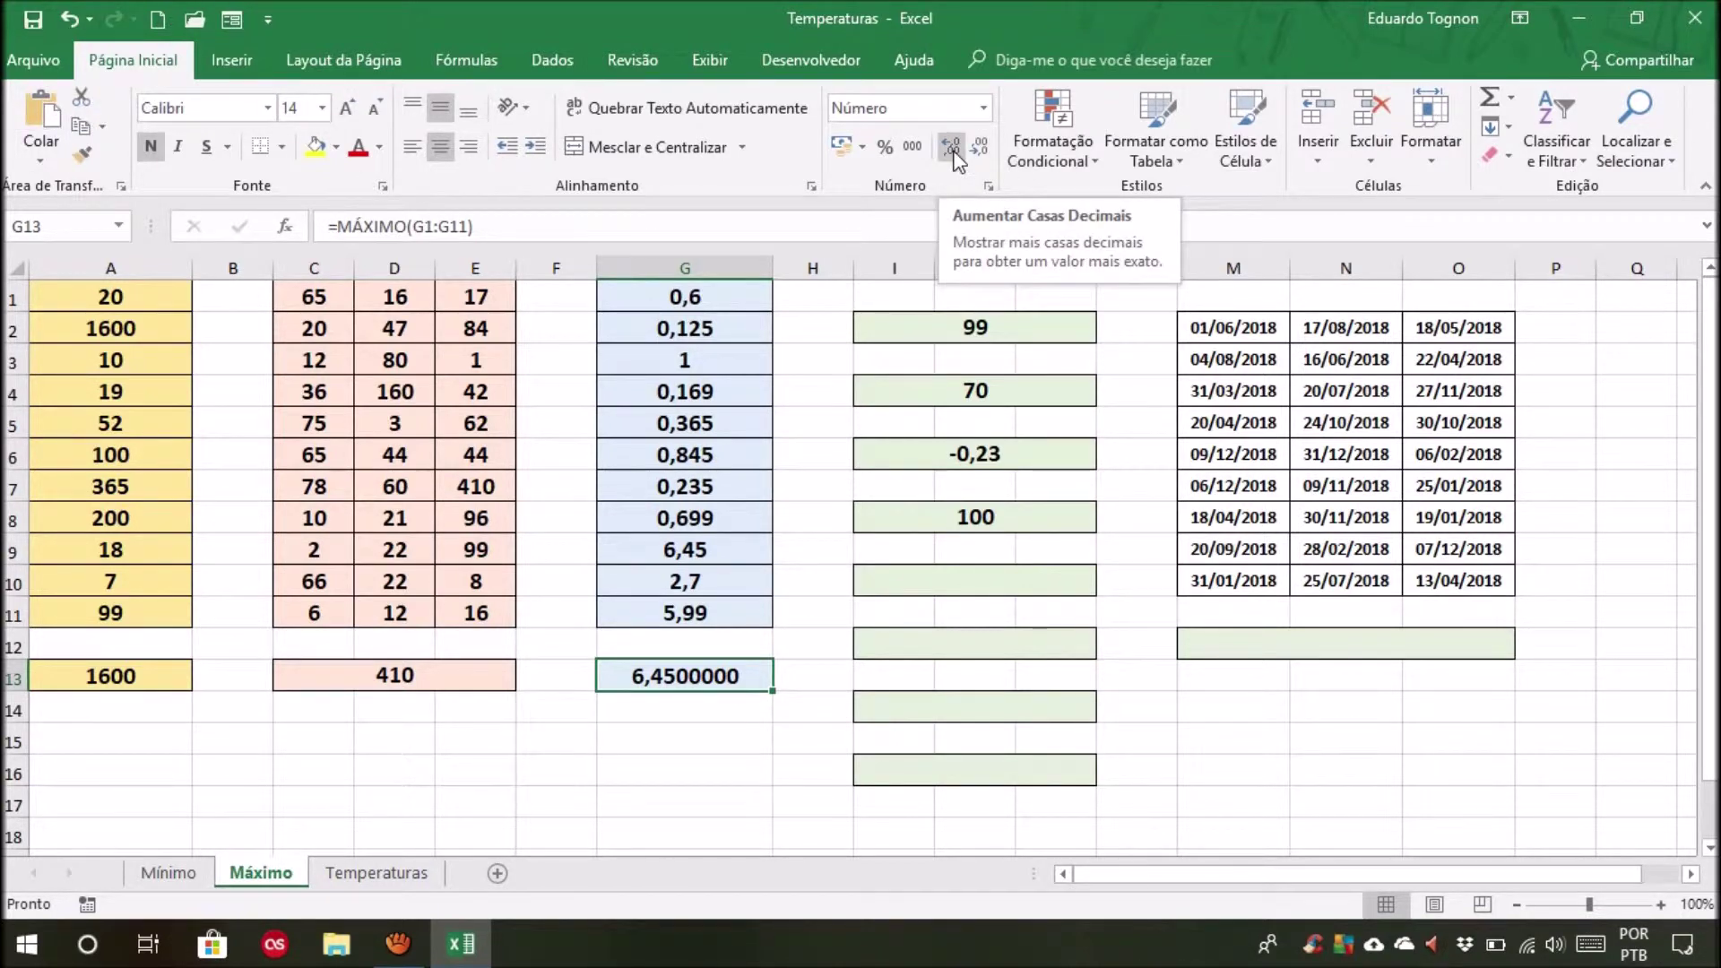
double_click(983, 151)
double_click(982, 151)
left_click(983, 151)
left_click(983, 150)
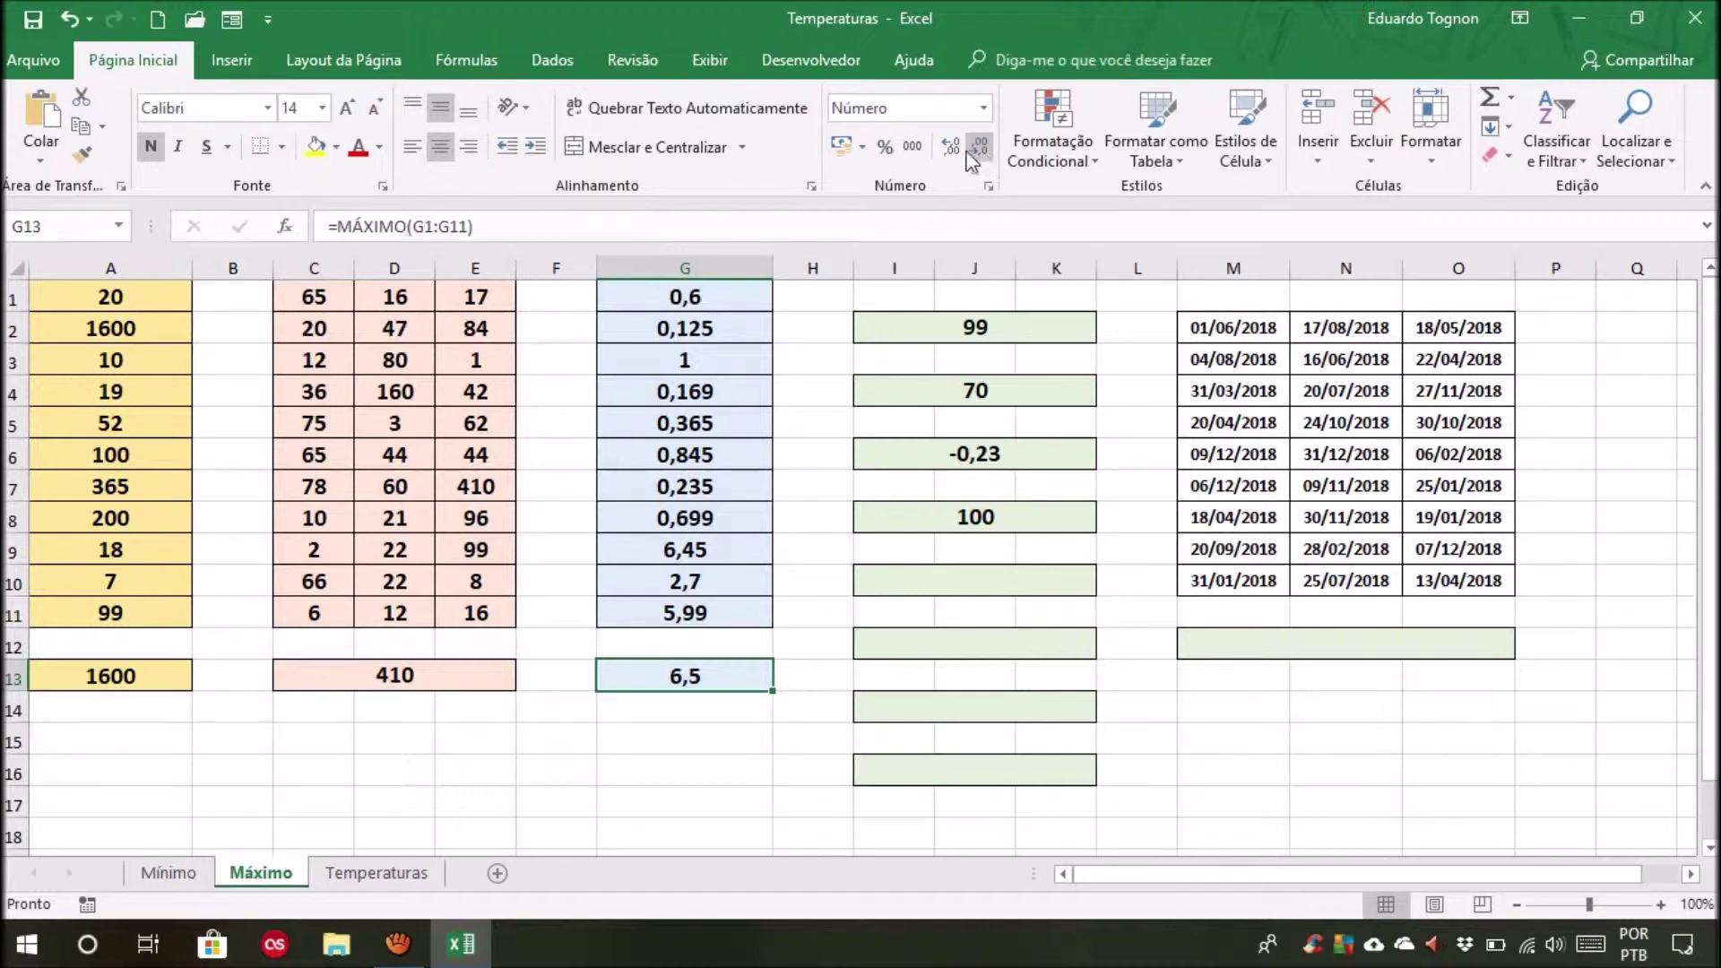
left_click(950, 148)
left_click(979, 146)
Recheck G9, then increase G13's decimals until it displays 6,450
left_click(730, 744)
left_click(718, 682)
left_click(721, 557)
left_click(707, 699)
left_click(692, 683)
left_click(705, 553)
left_click(686, 681)
left_click(950, 154)
left_click(950, 154)
Build =máximo(D2;G9;40;C11;50) in I10, which returns 50
left_click(968, 581)
type("=máx")
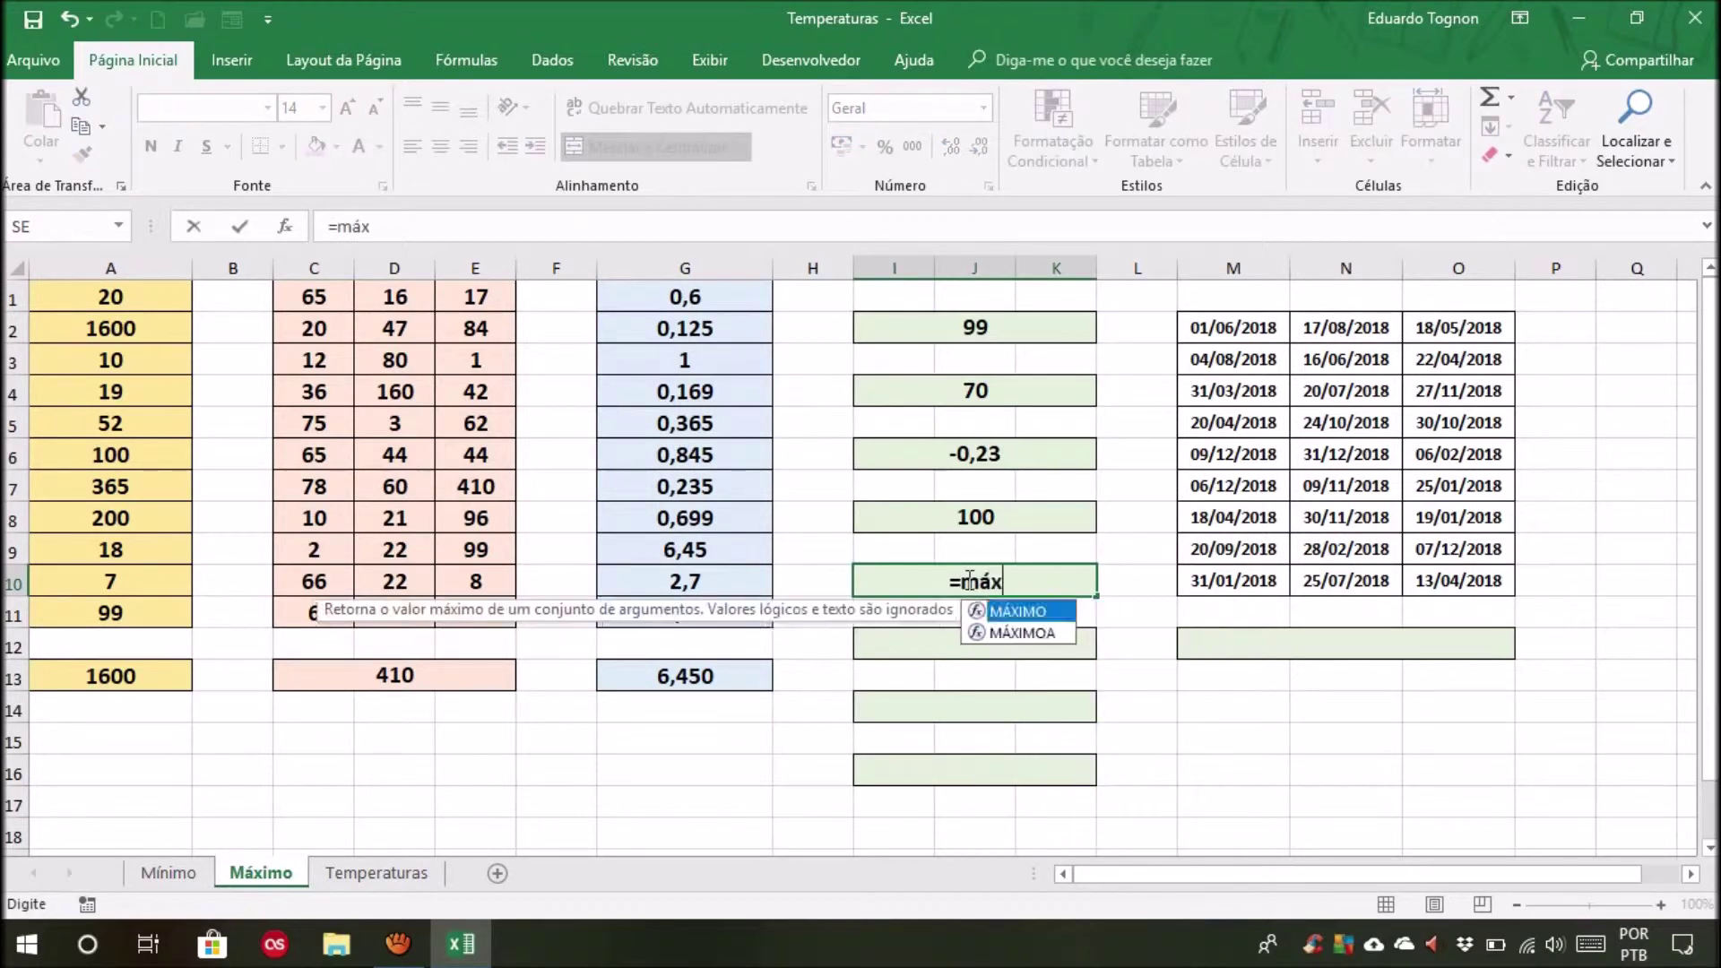
type("imo(")
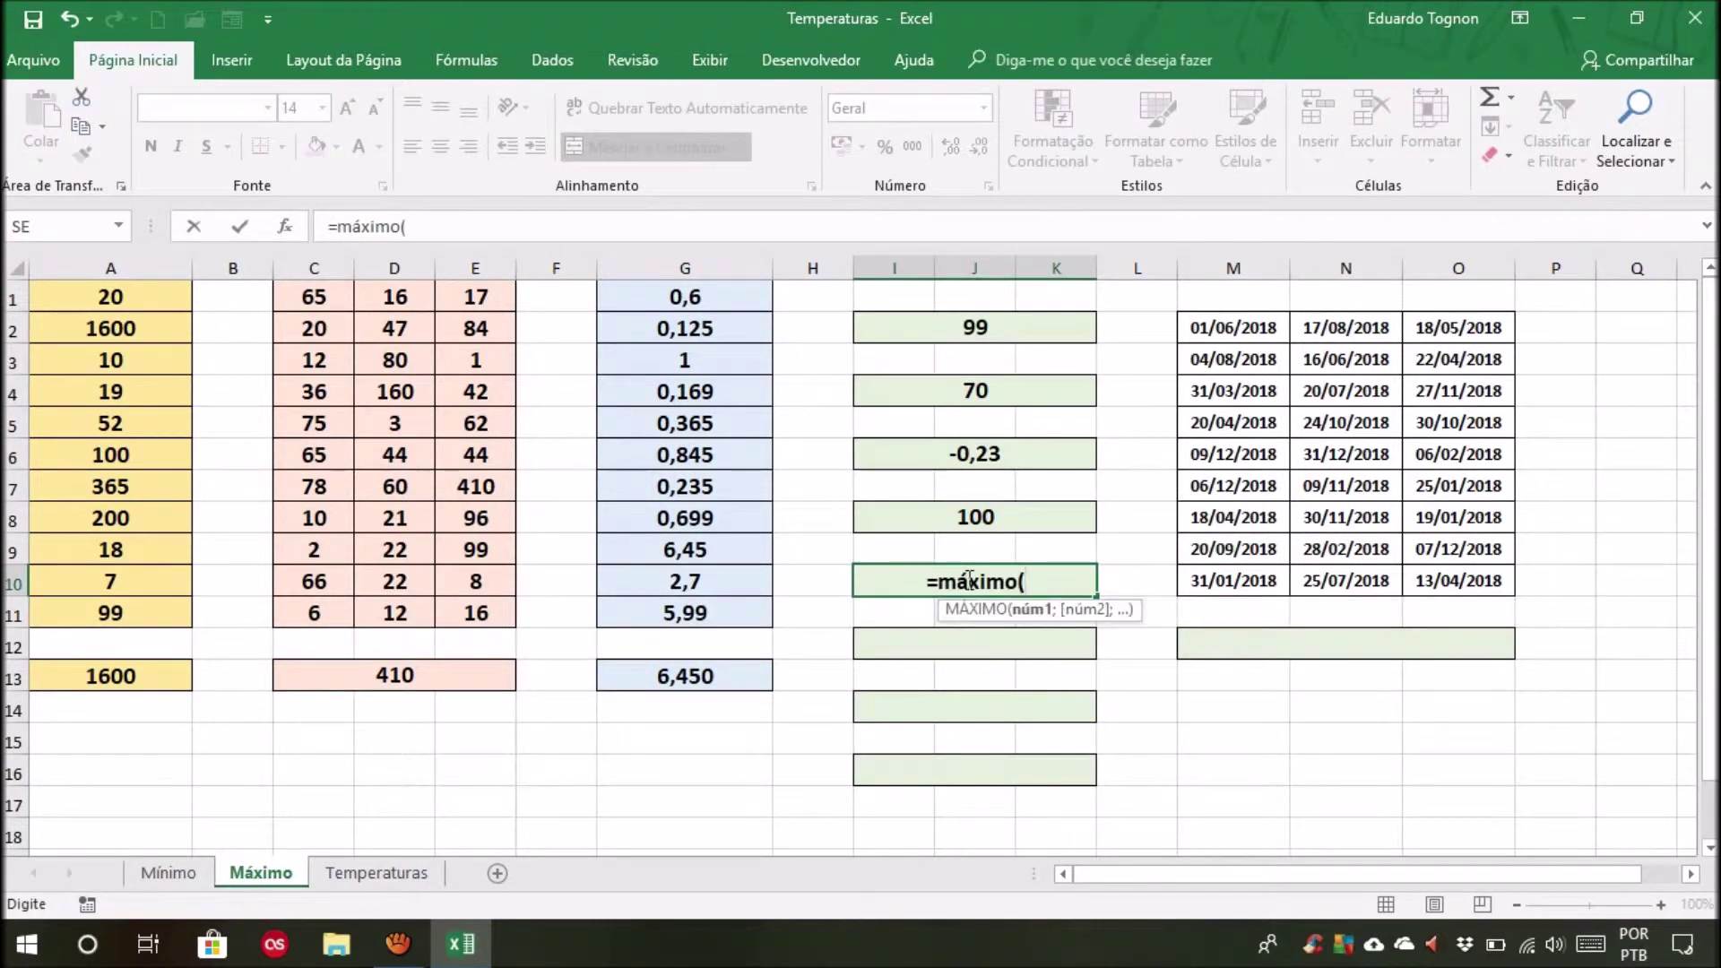
left_click(396, 331)
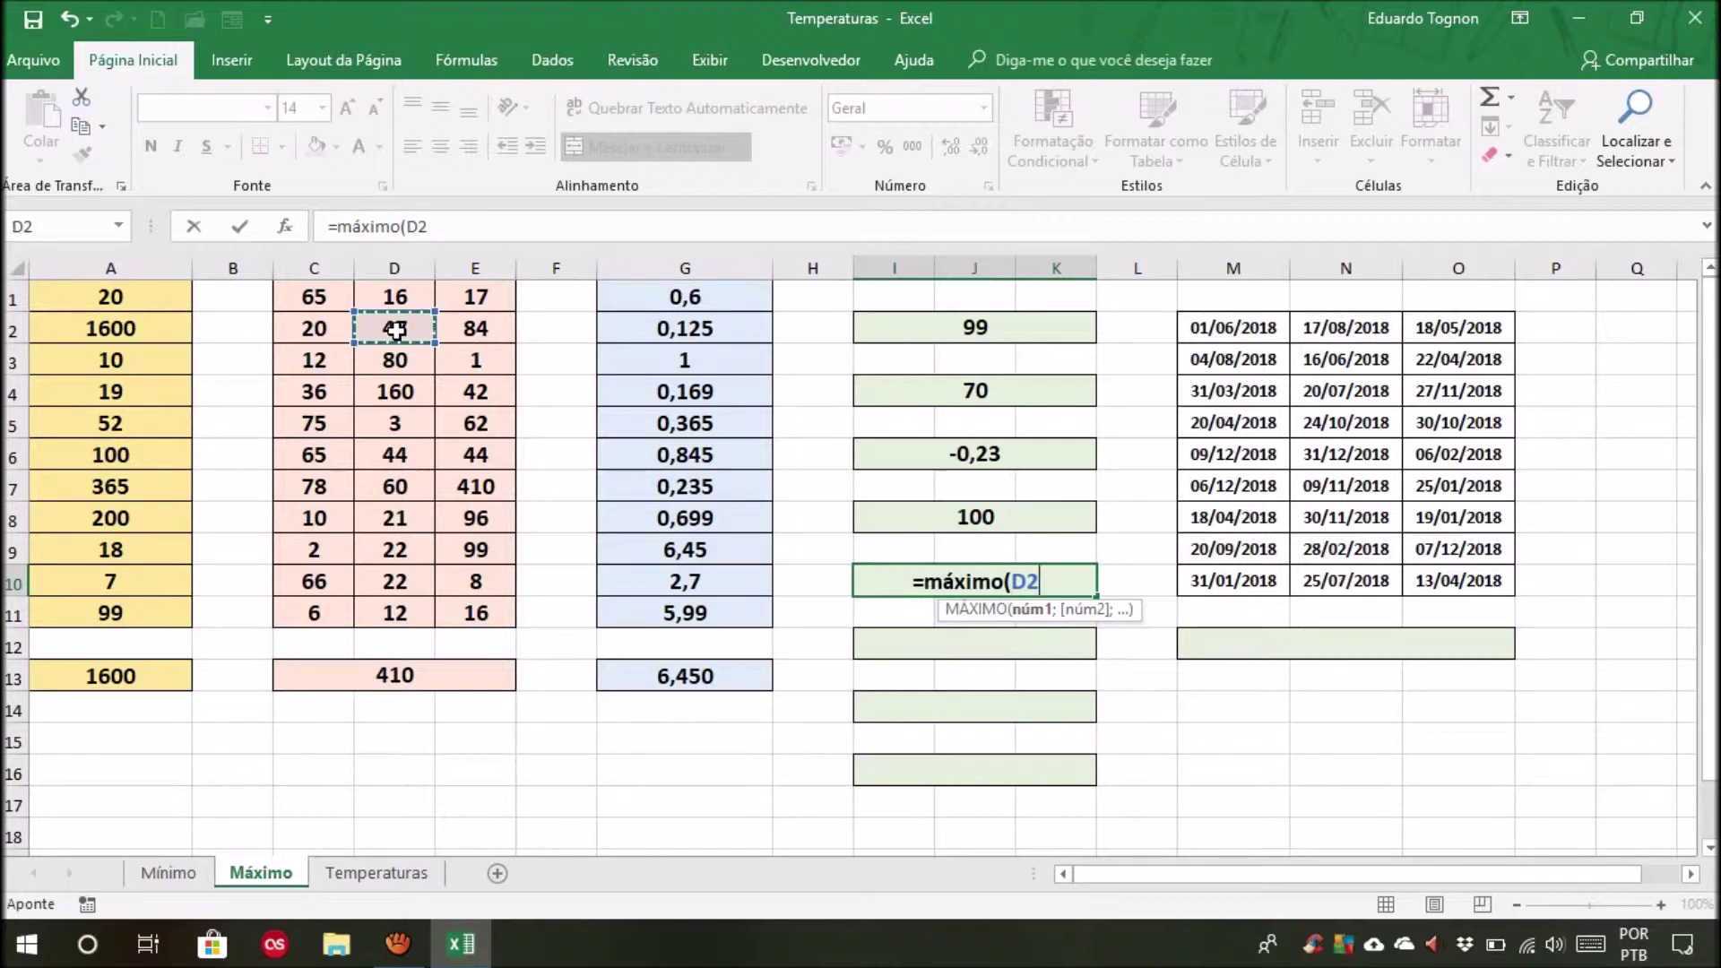
type(";")
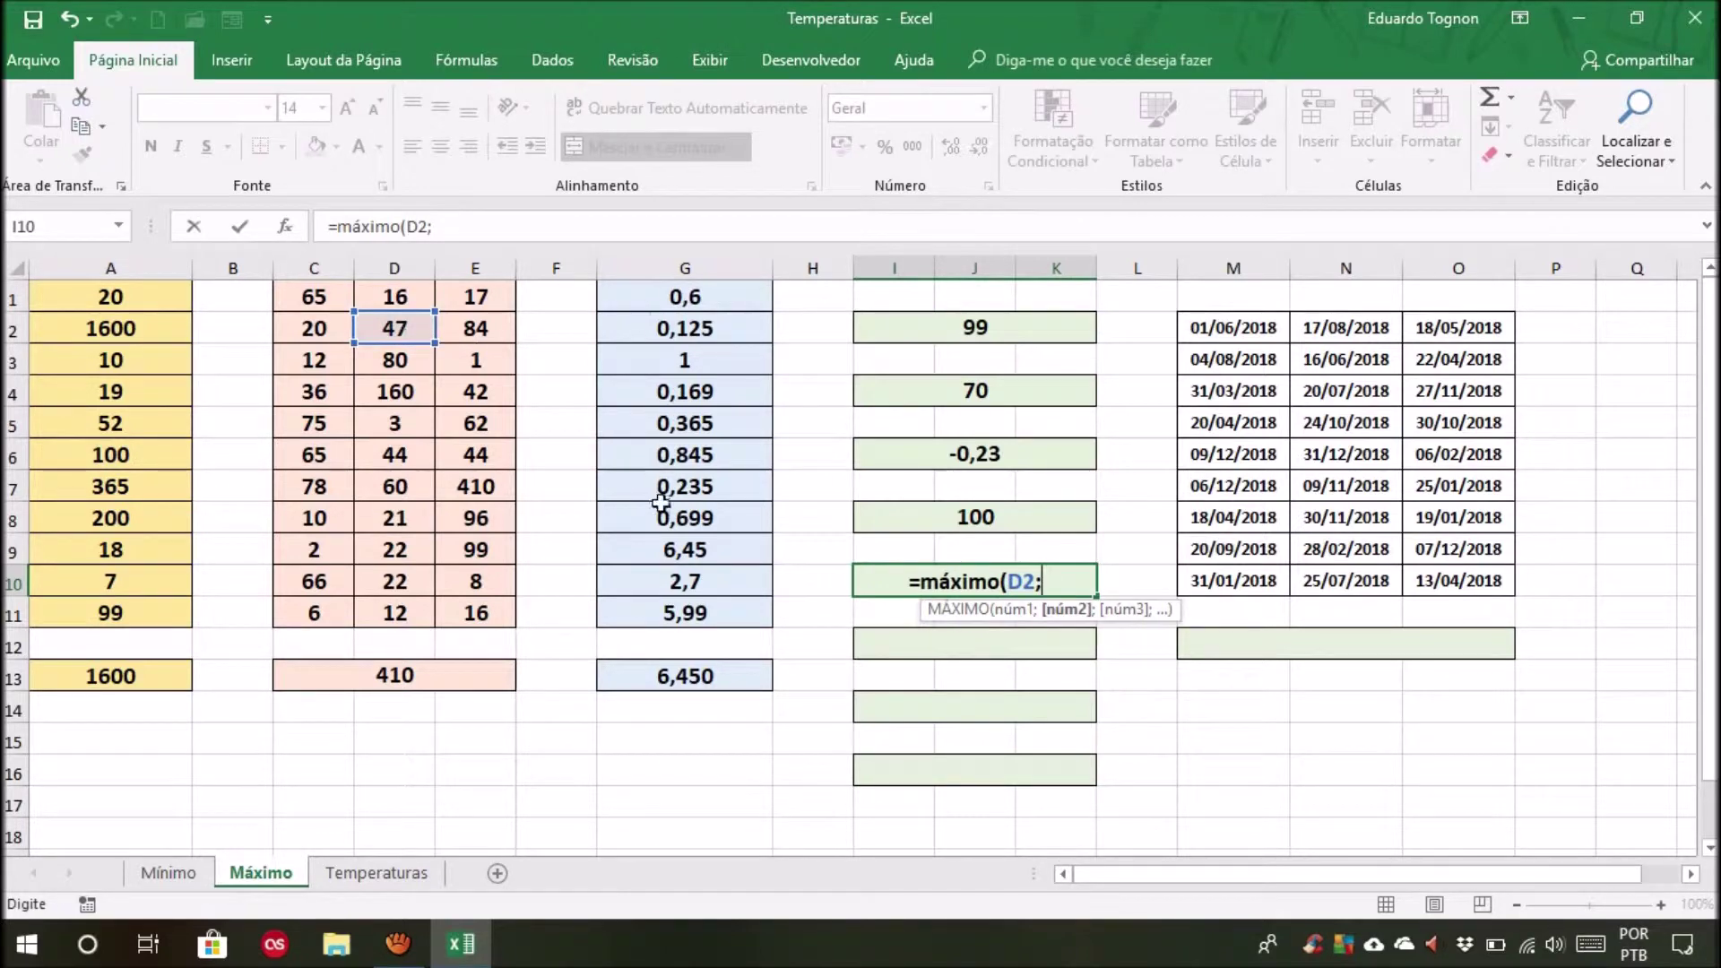
left_click(696, 558)
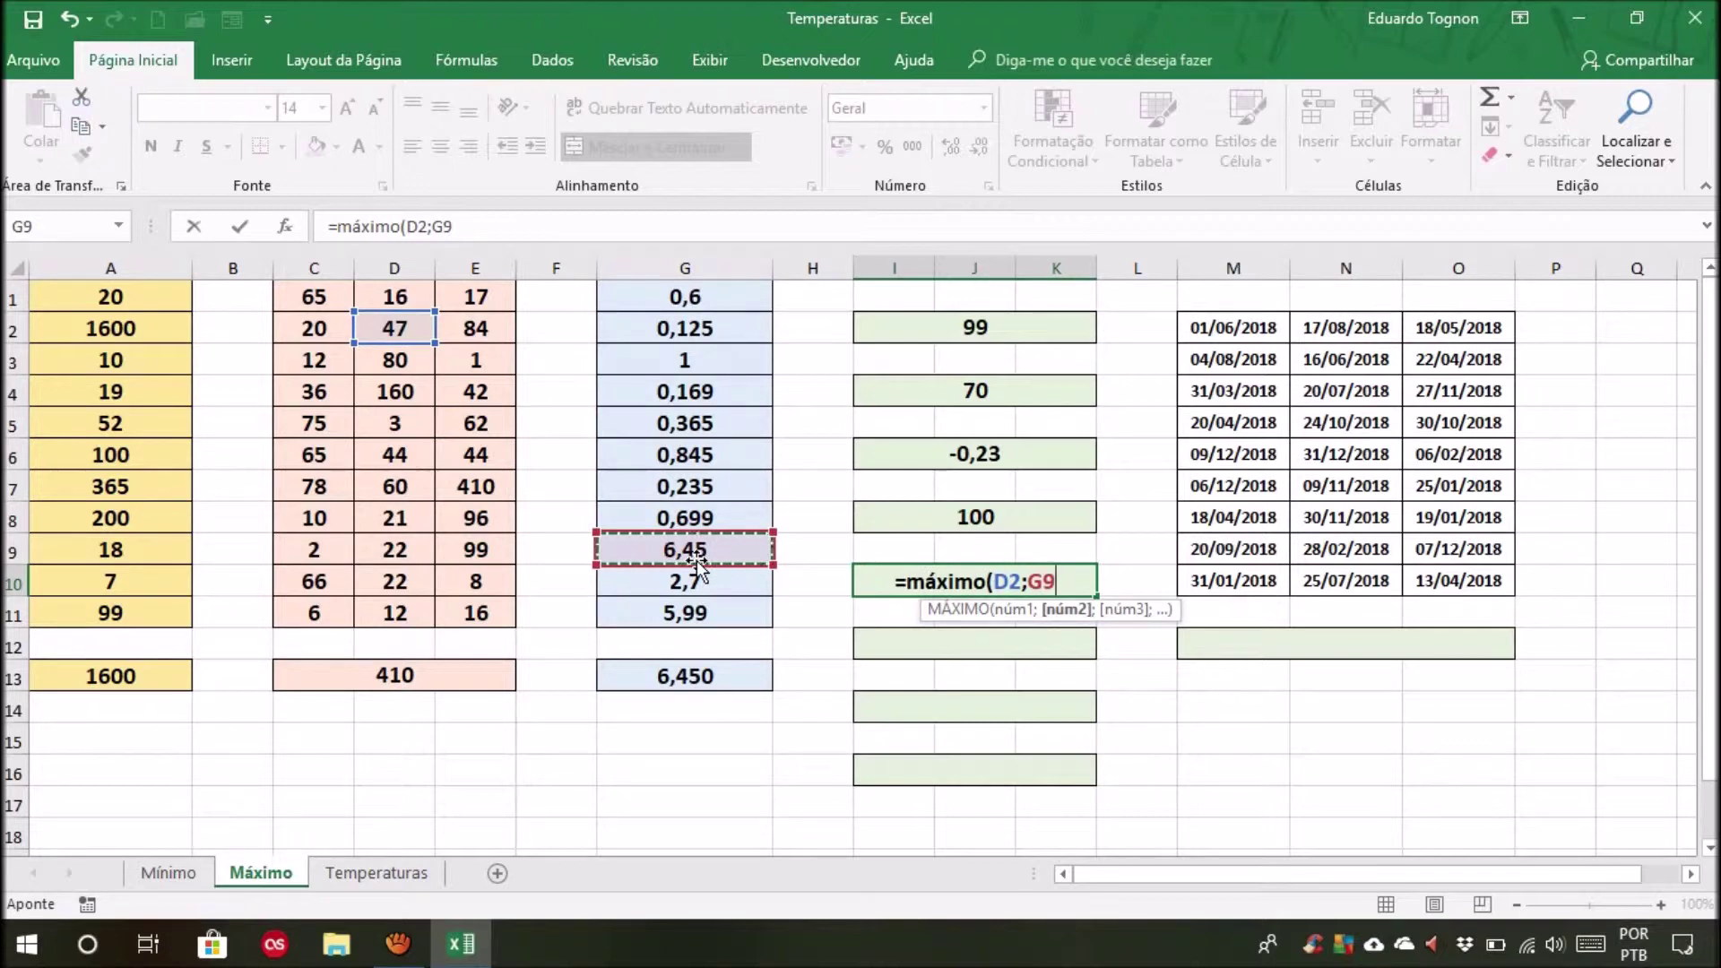
type(";")
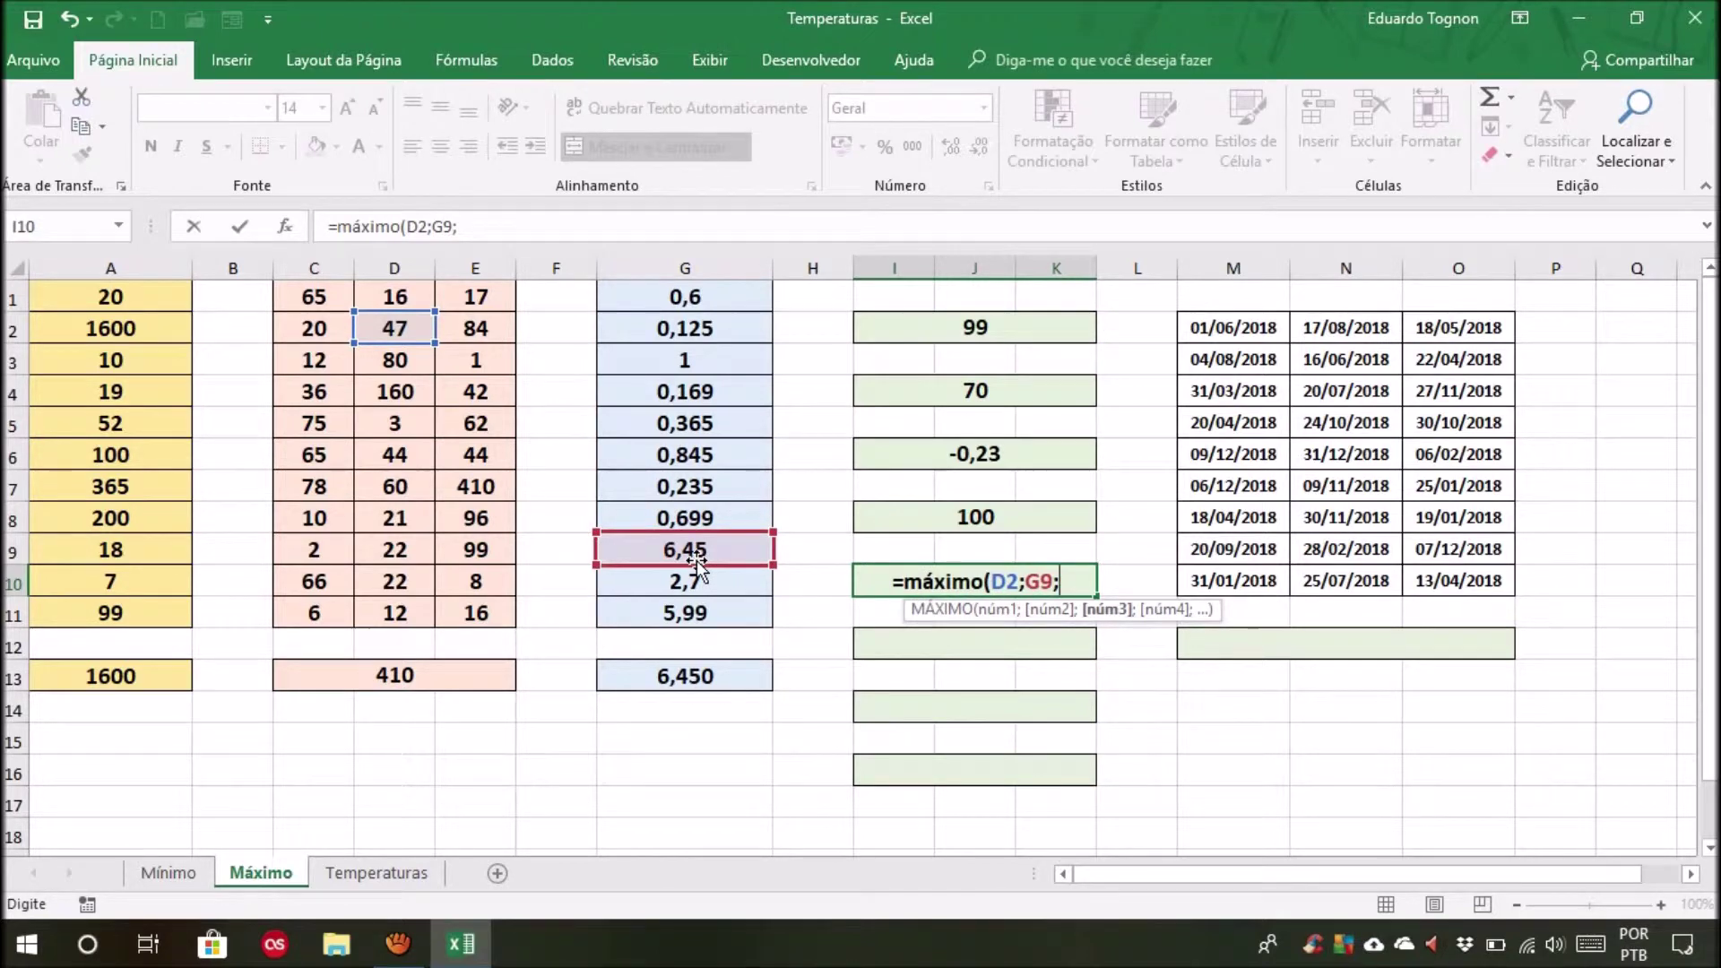
type("40")
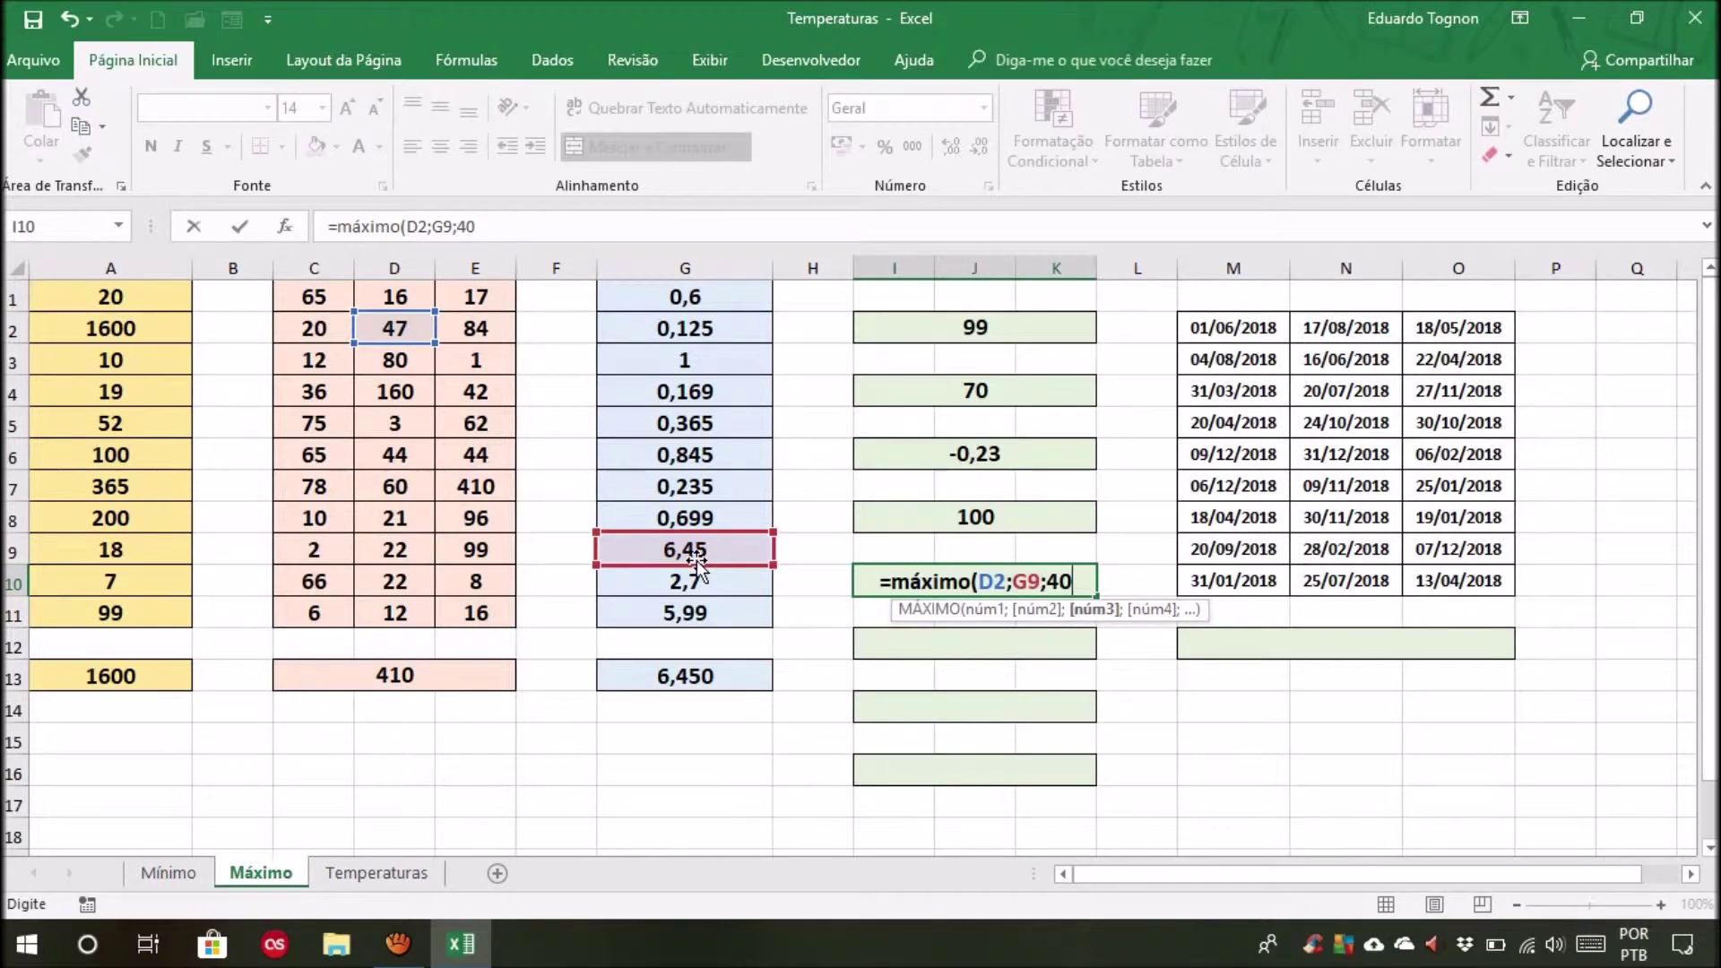
type(";")
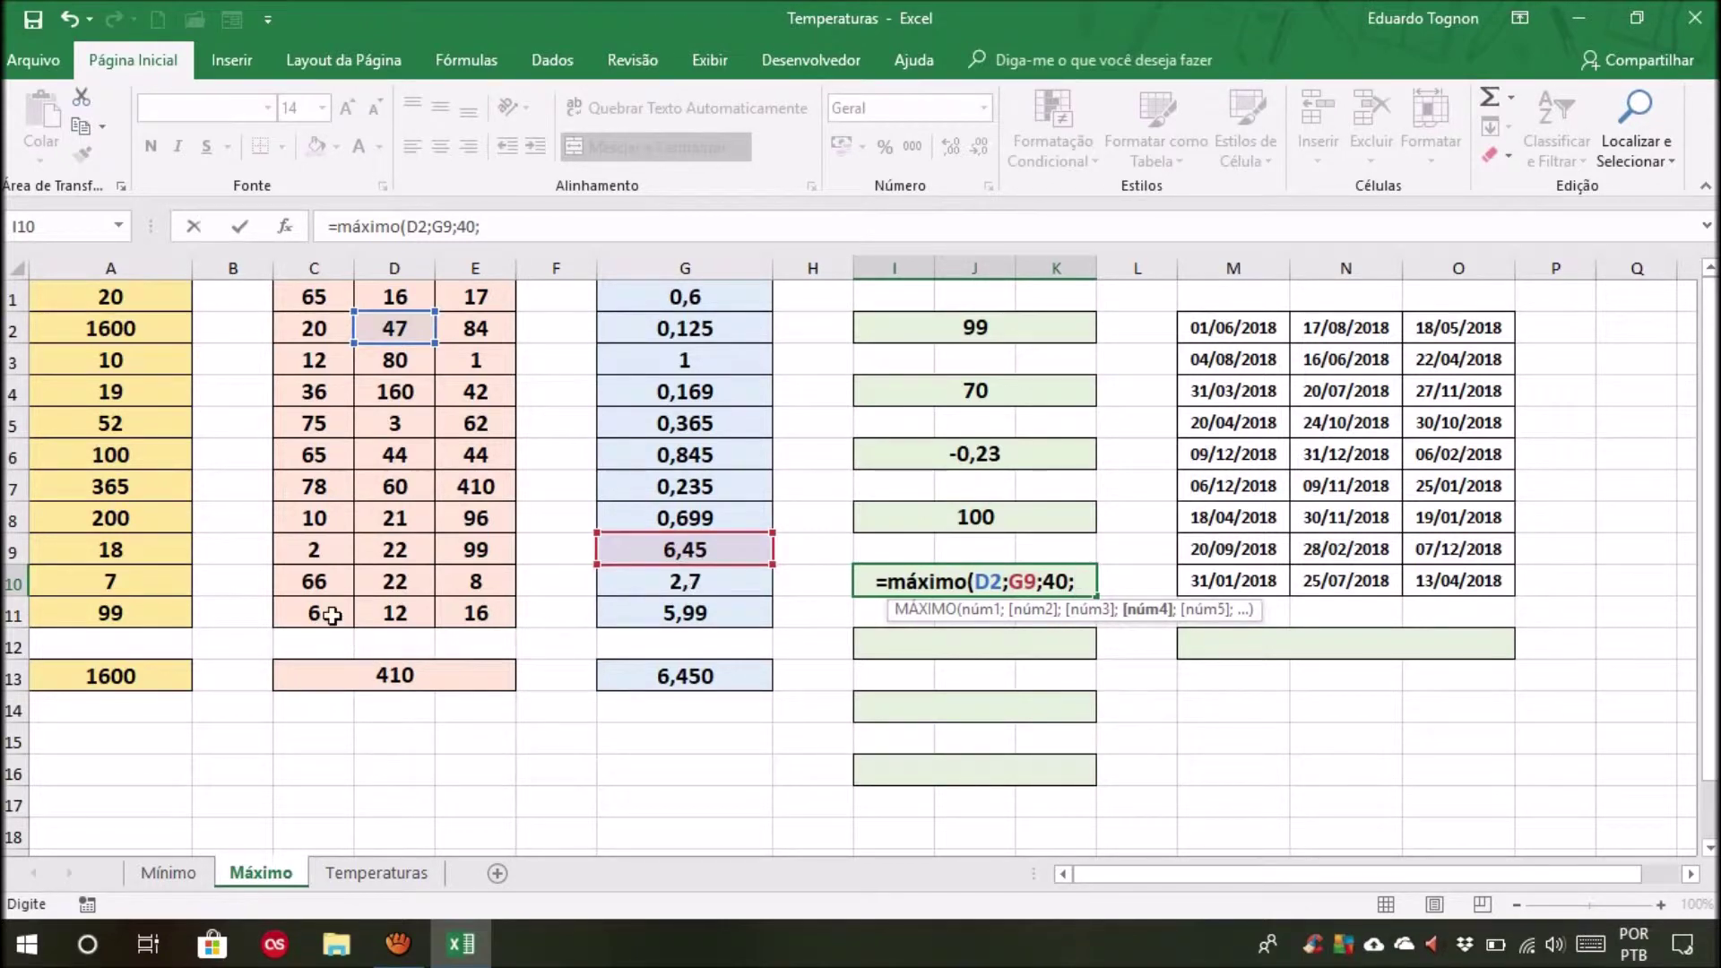
left_click(331, 615)
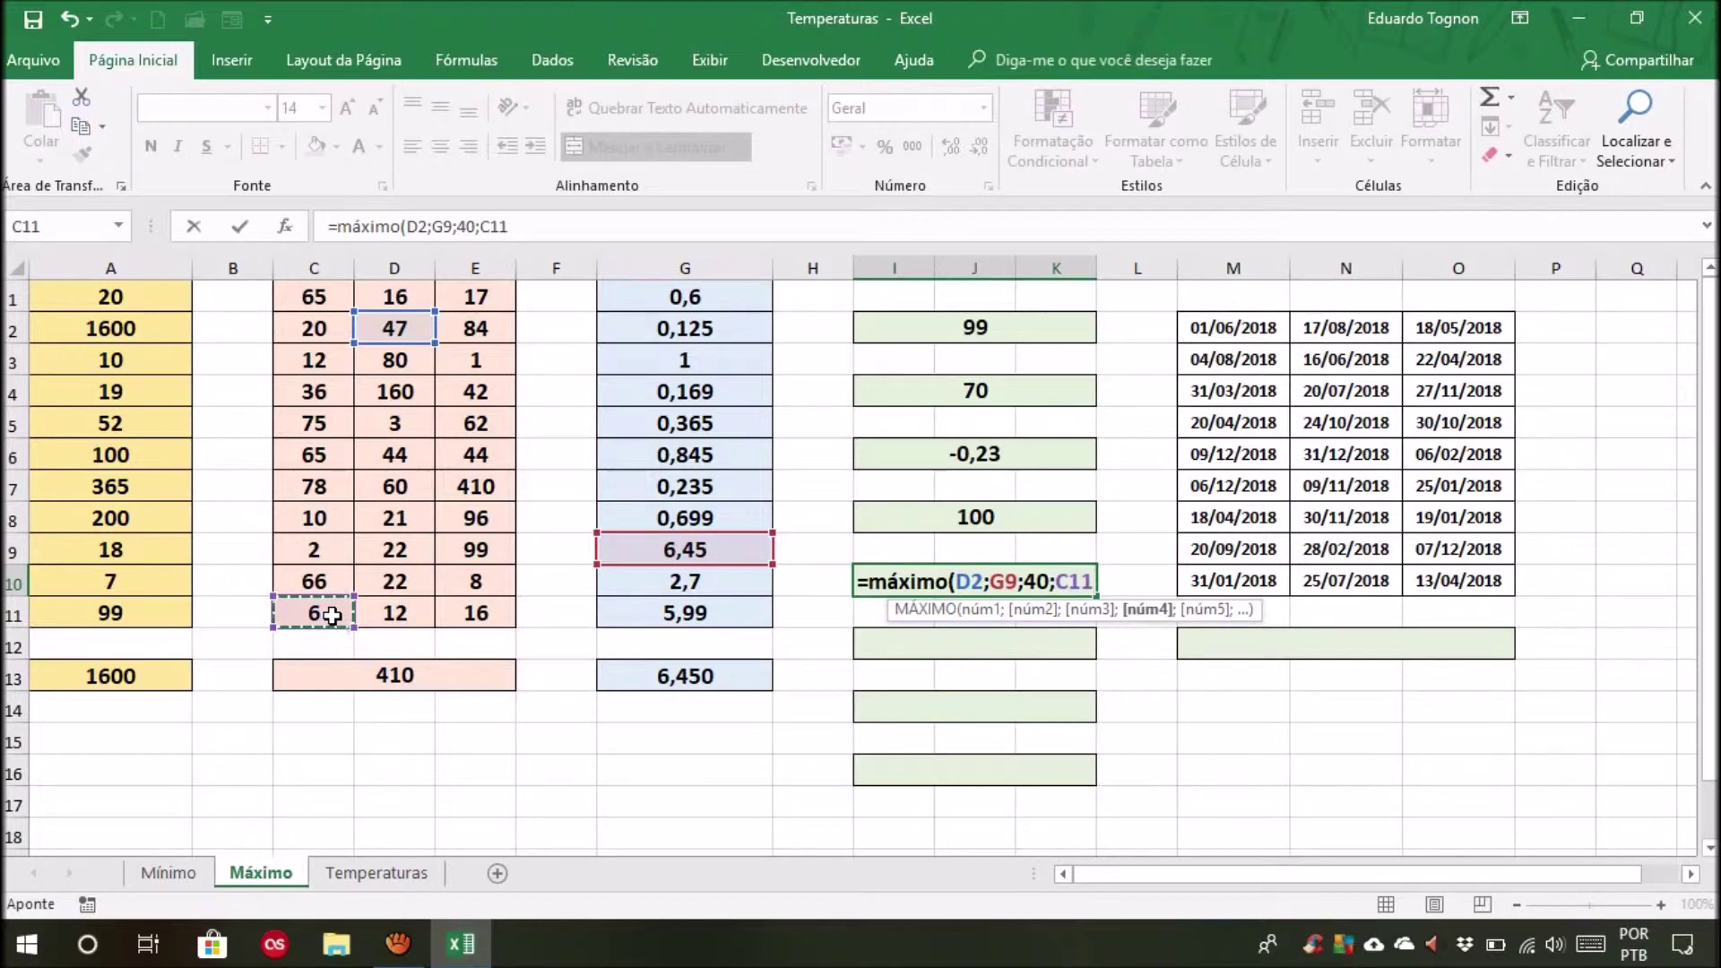
type(";")
type("5")
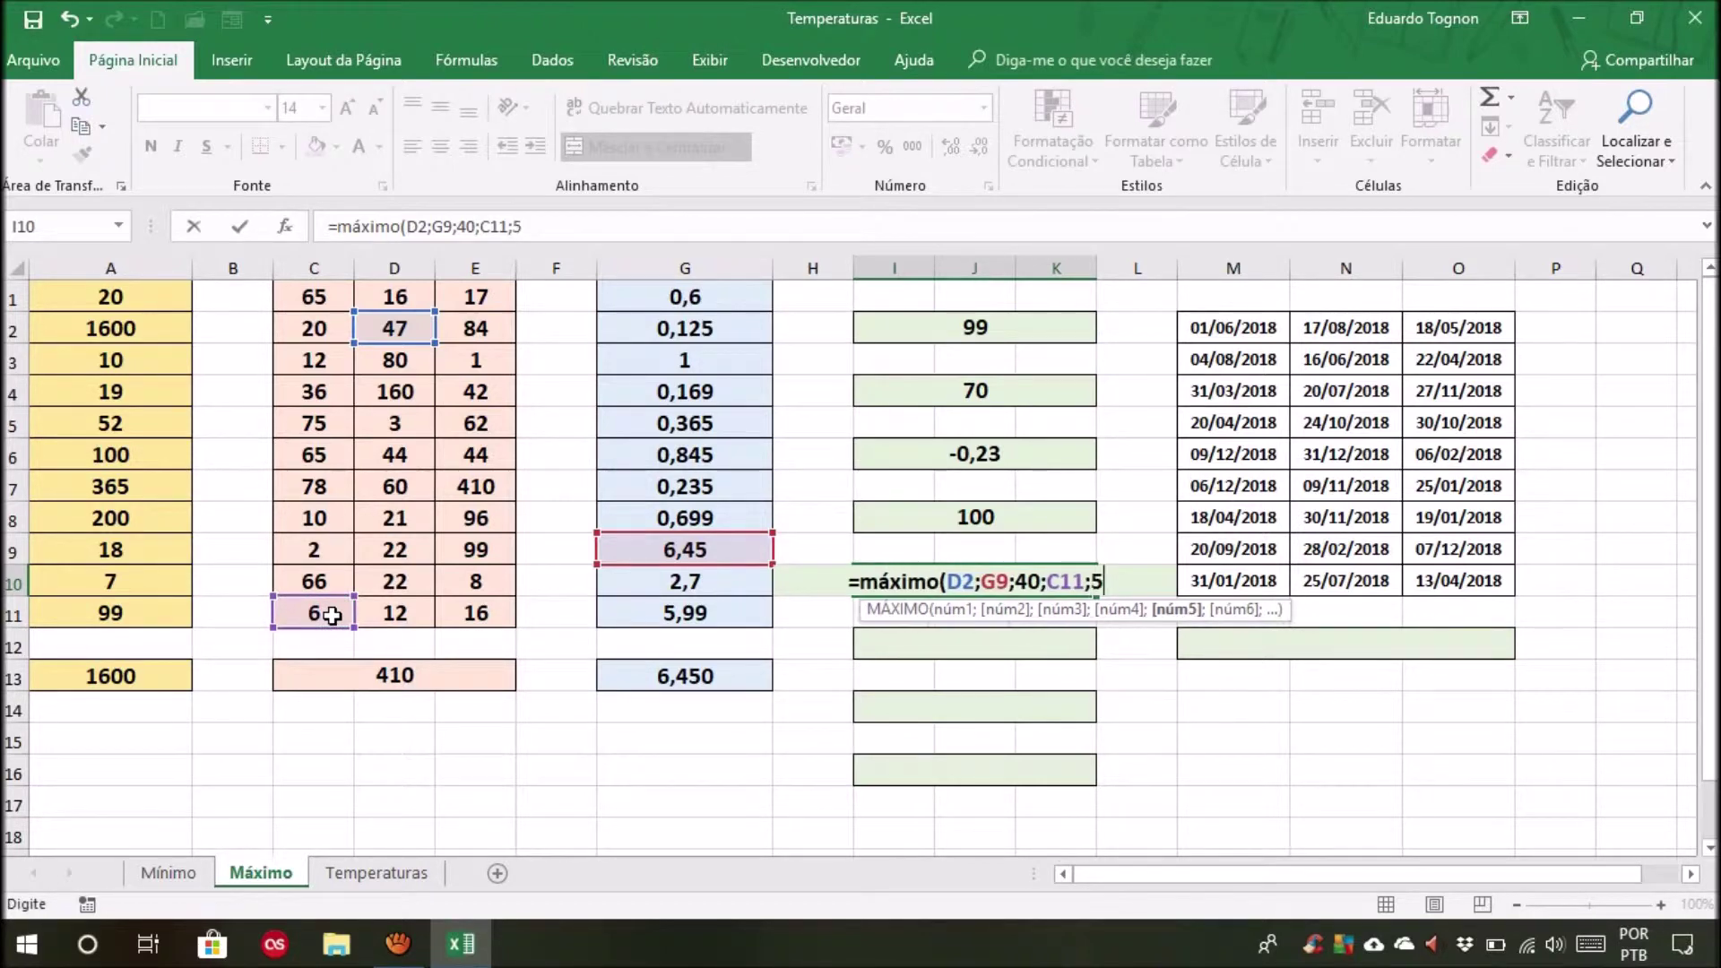
type("0)")
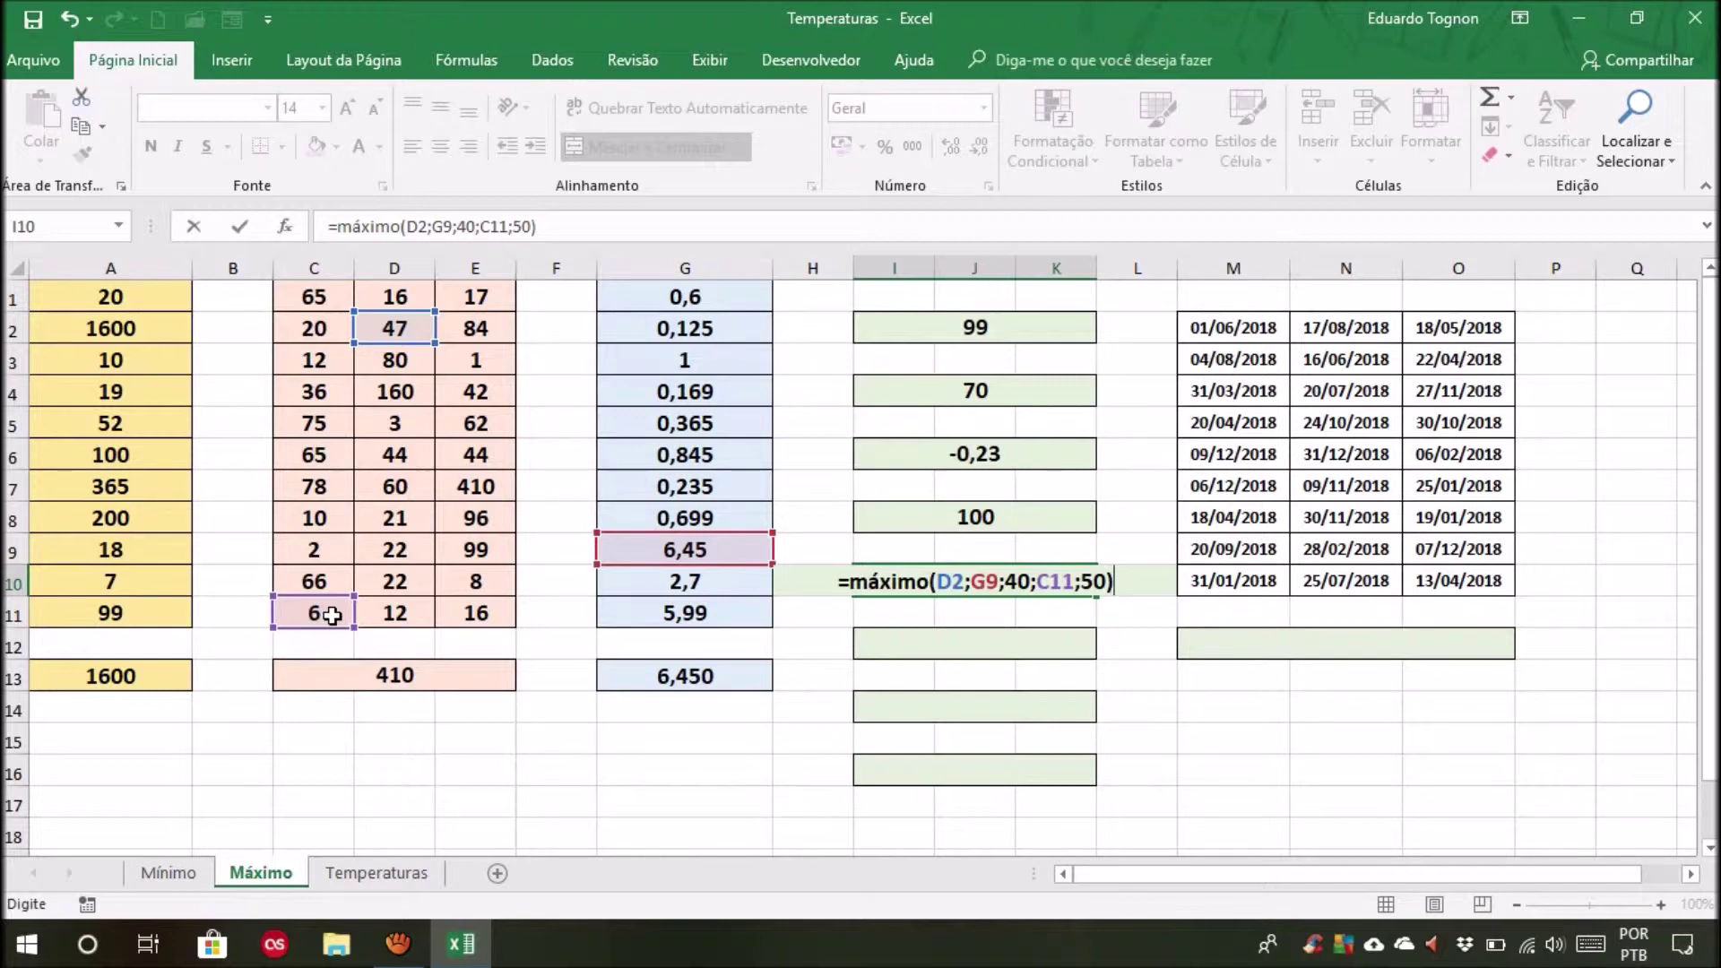
key("Return")
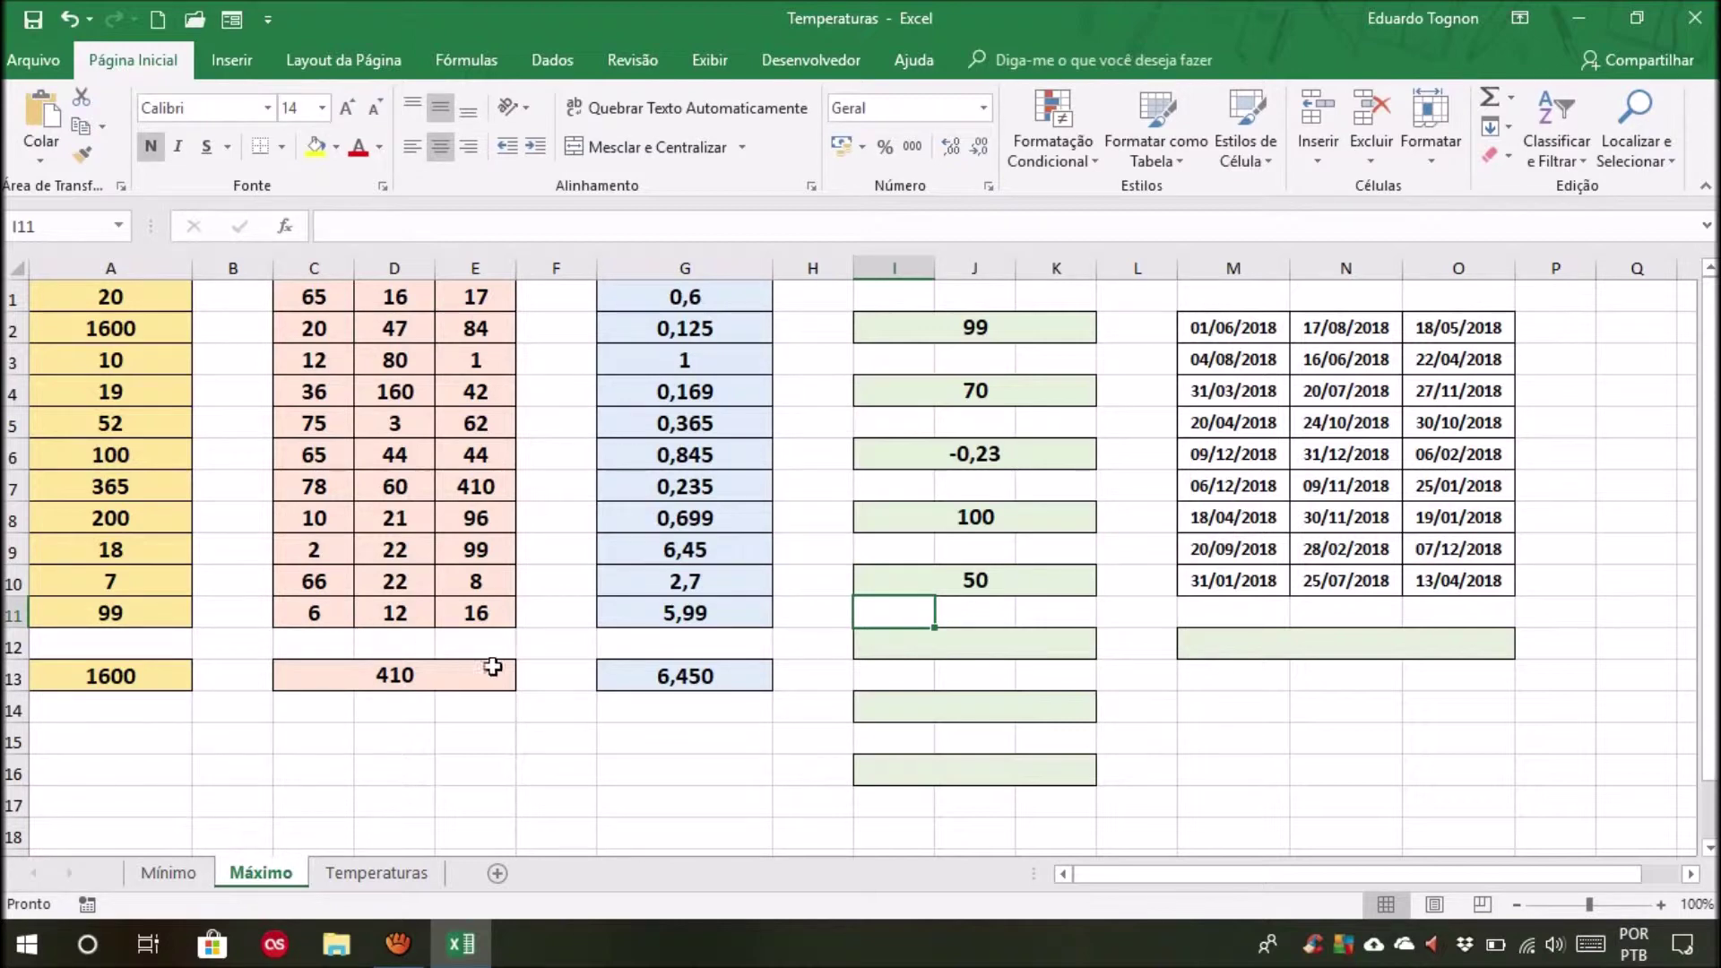
Begin a MÁXIMO formula in I12 over the ranges A1:A11 and G1:G11
left_click(970, 652)
type("=máximo")
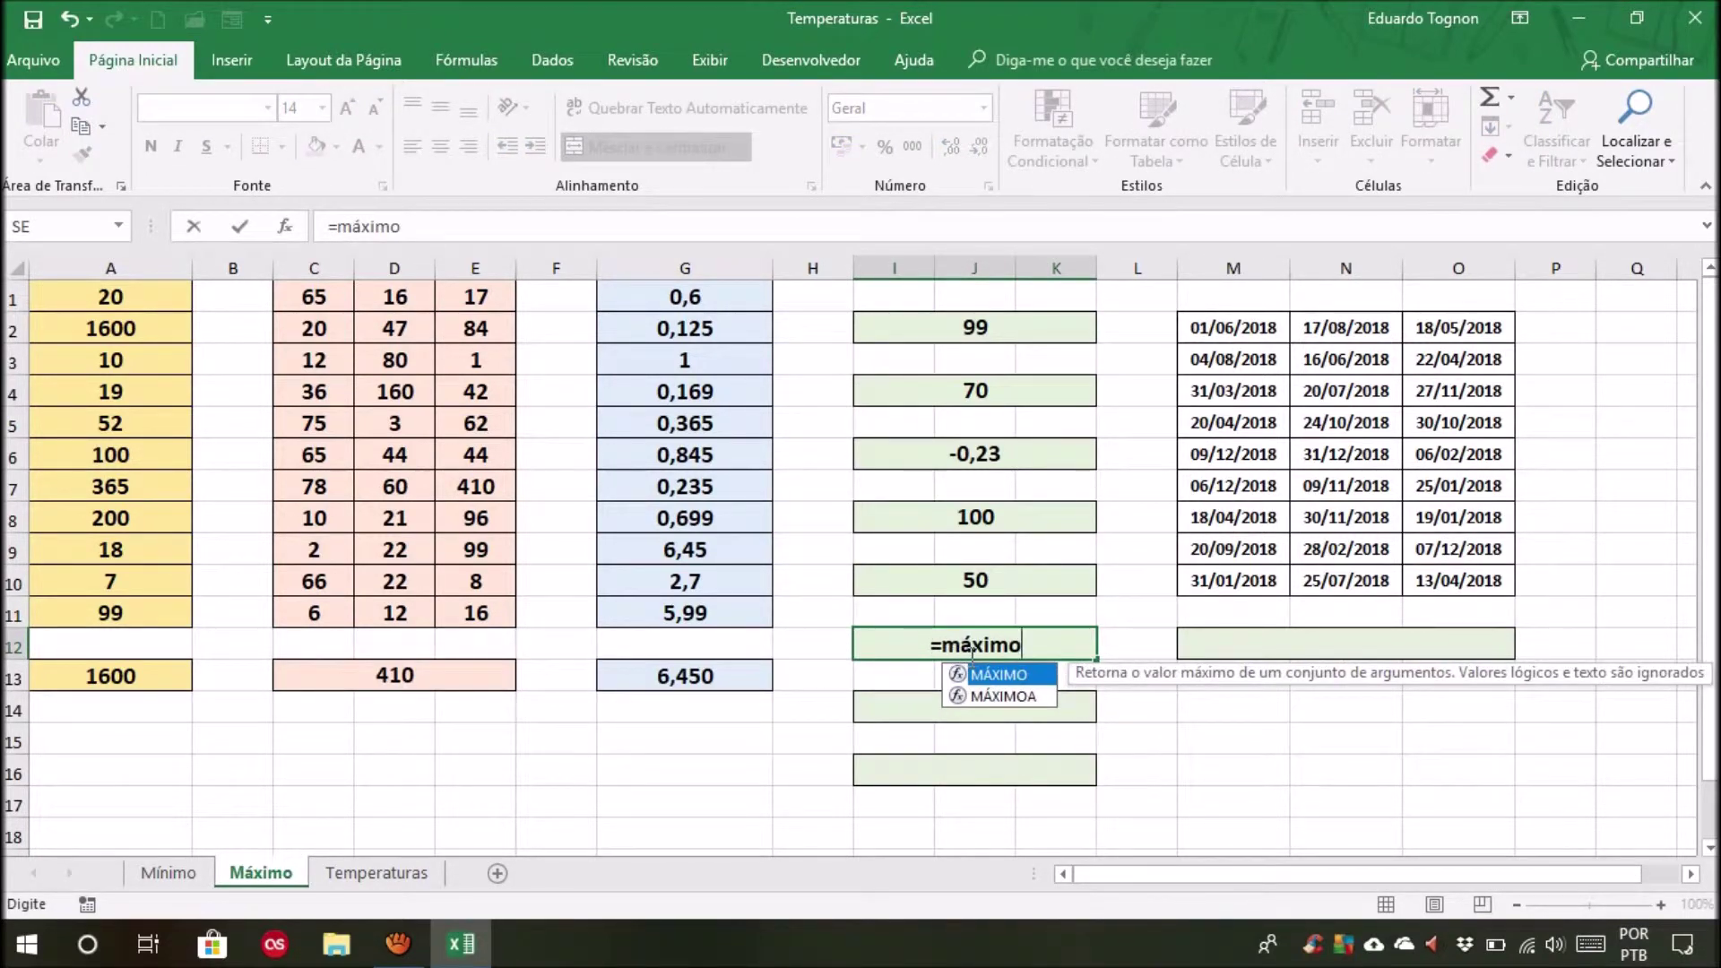
type("(")
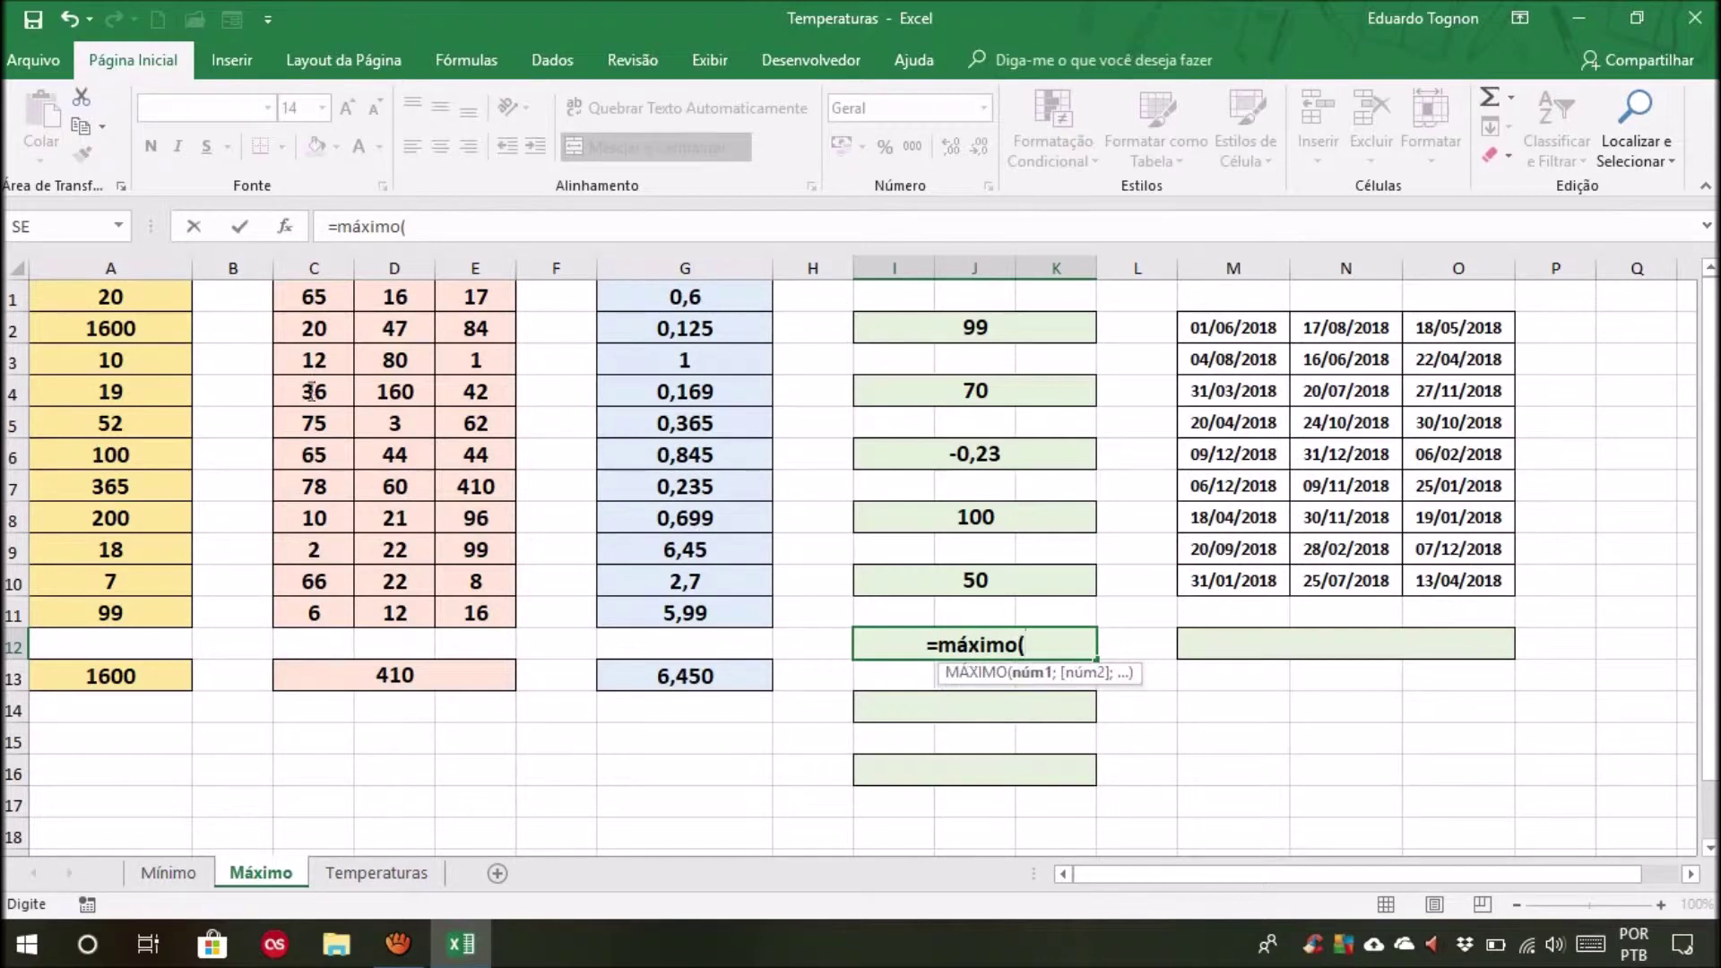
left_click_drag(134, 301, 124, 615)
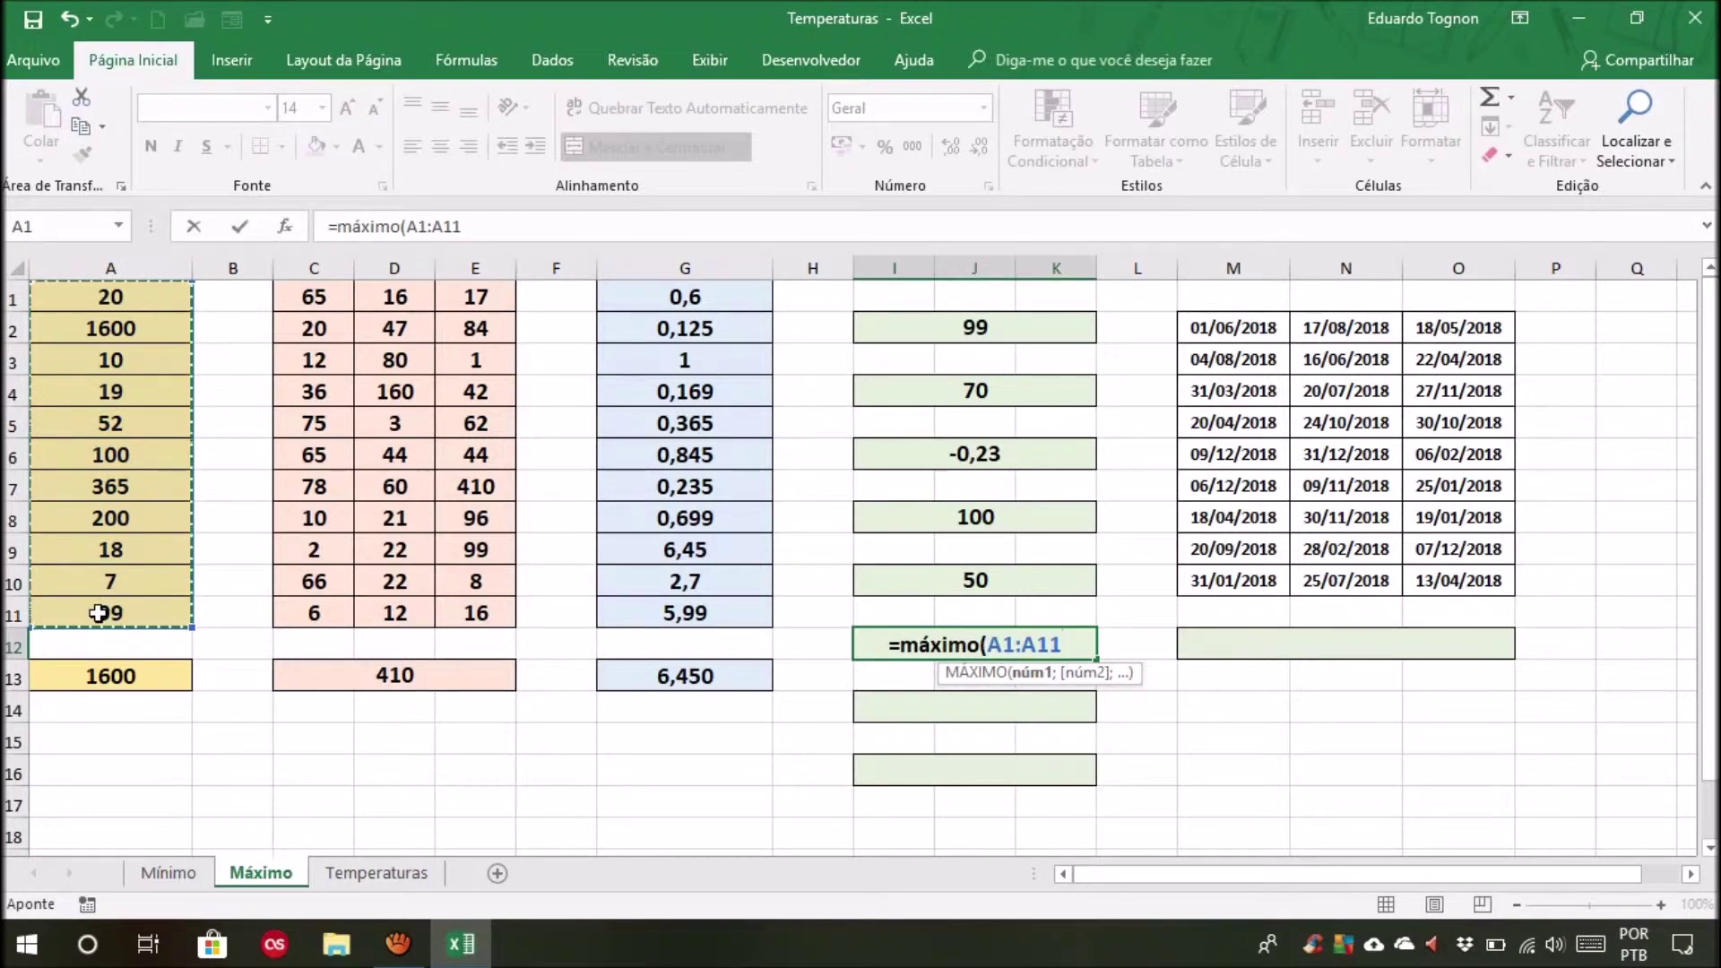
type(";")
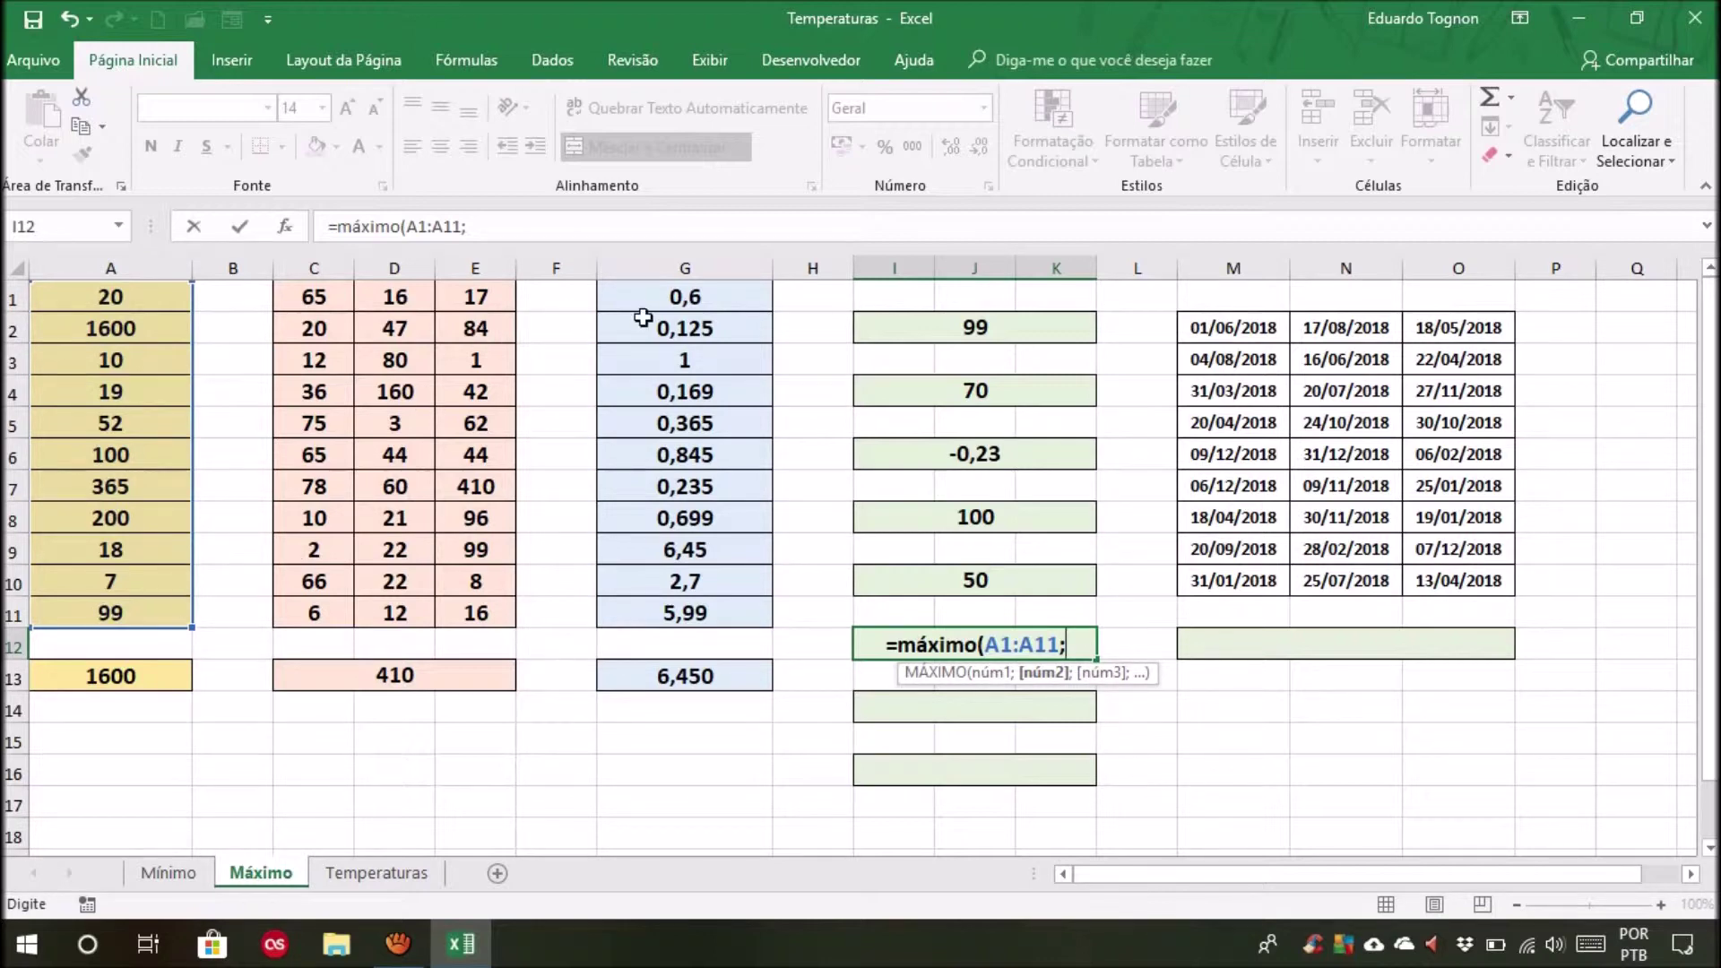
left_click(666, 293)
left_click_drag(666, 293, 633, 608)
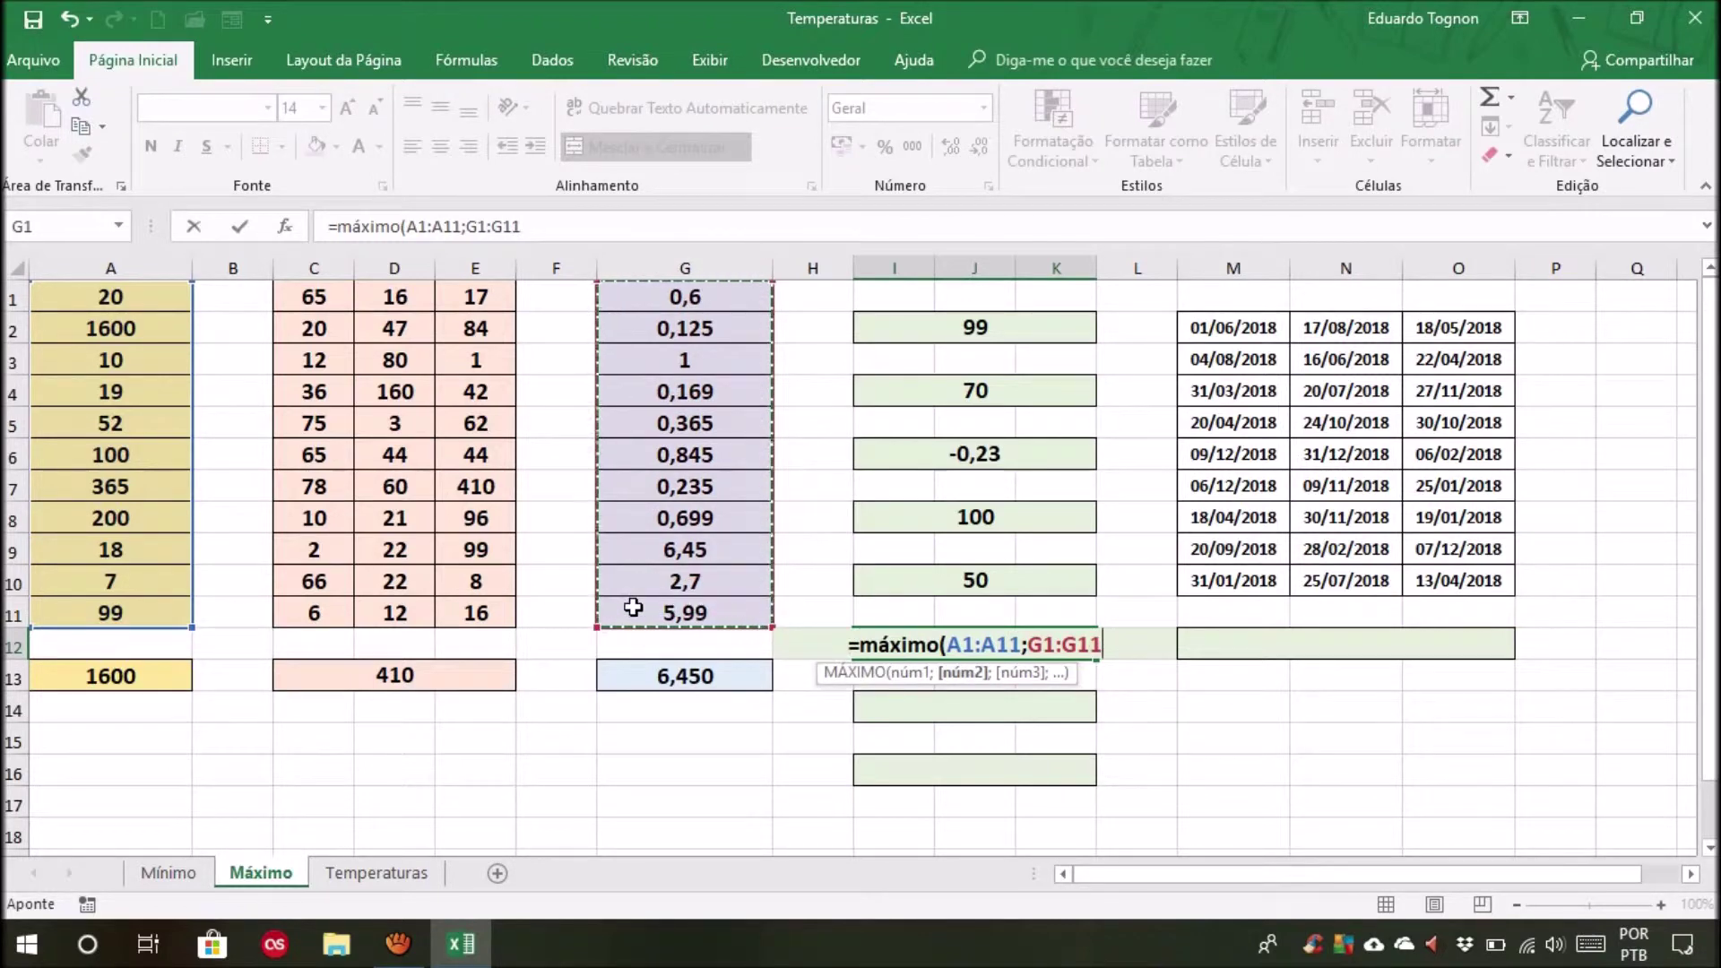
type(";")
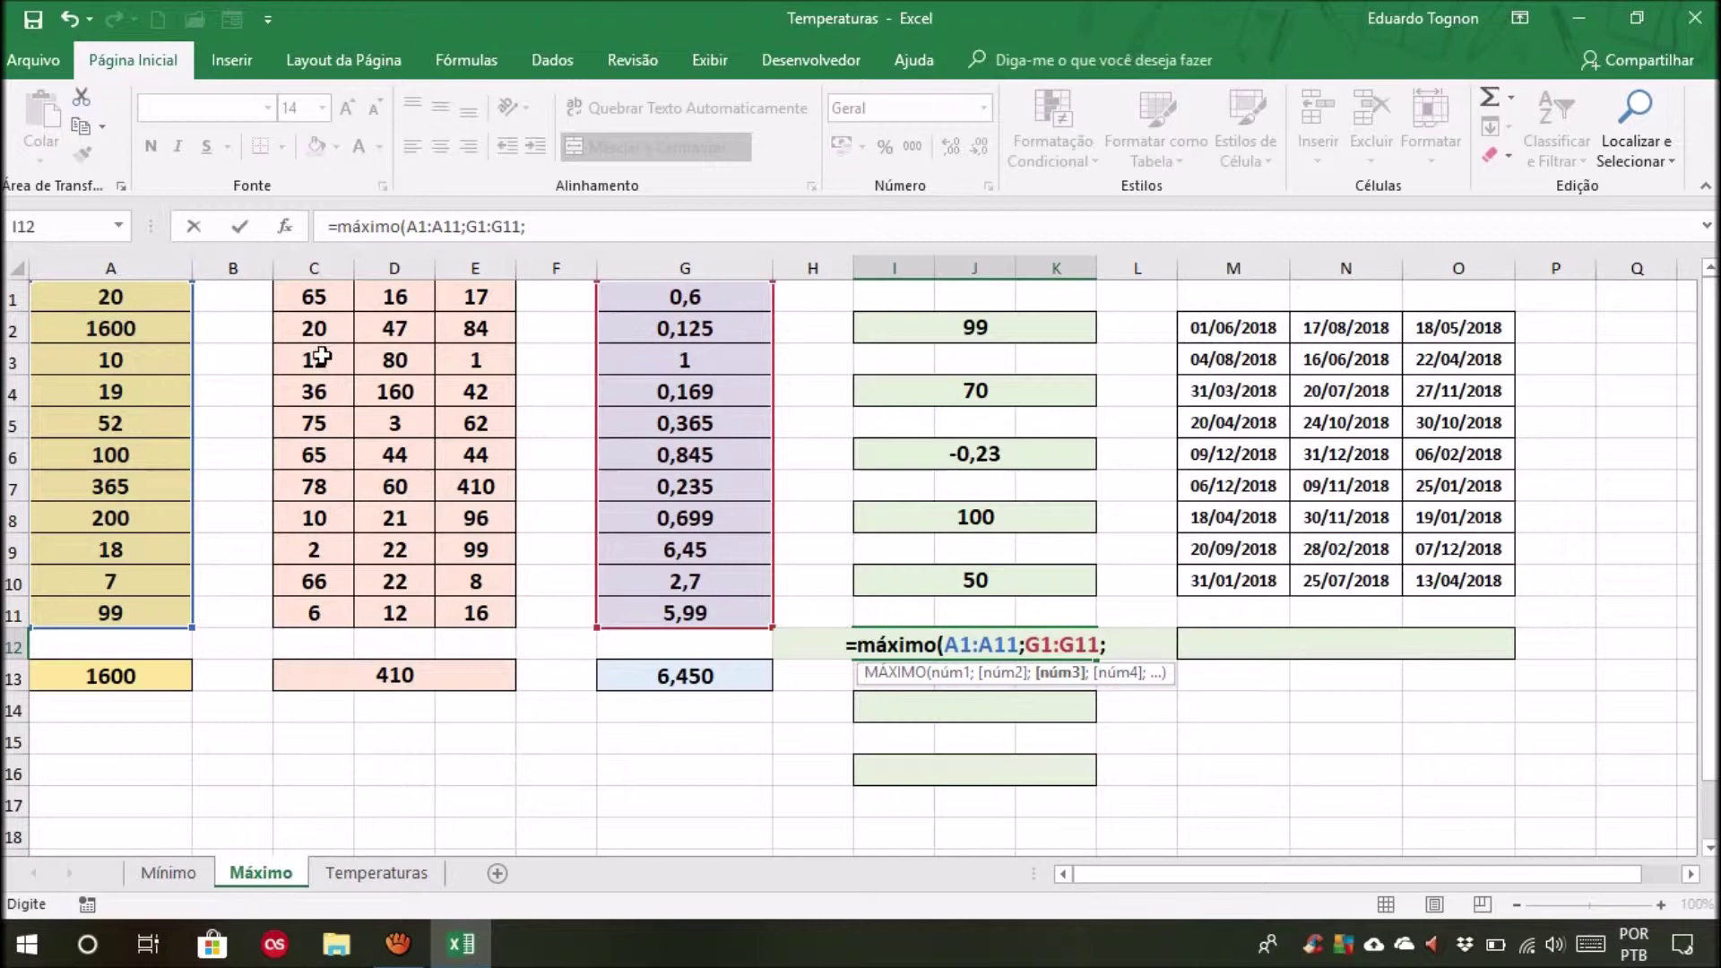
Add C3, E11 and 61 to the I12 formula and confirm it, giving 1600
left_click(323, 357)
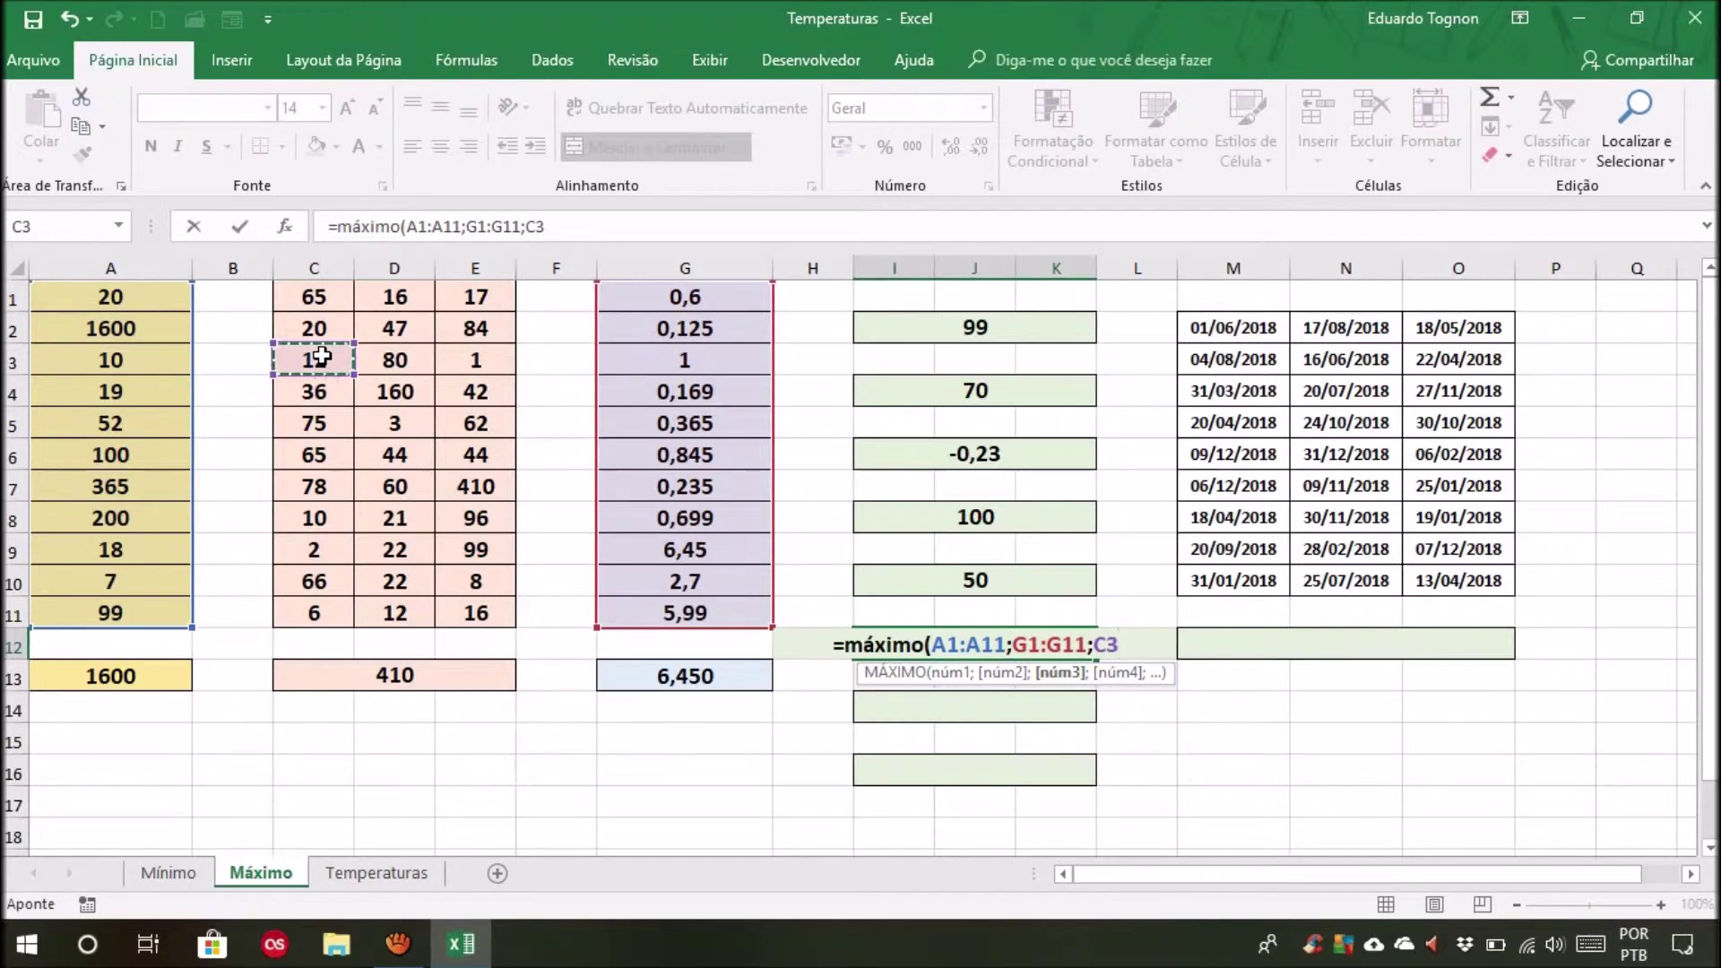
type(";")
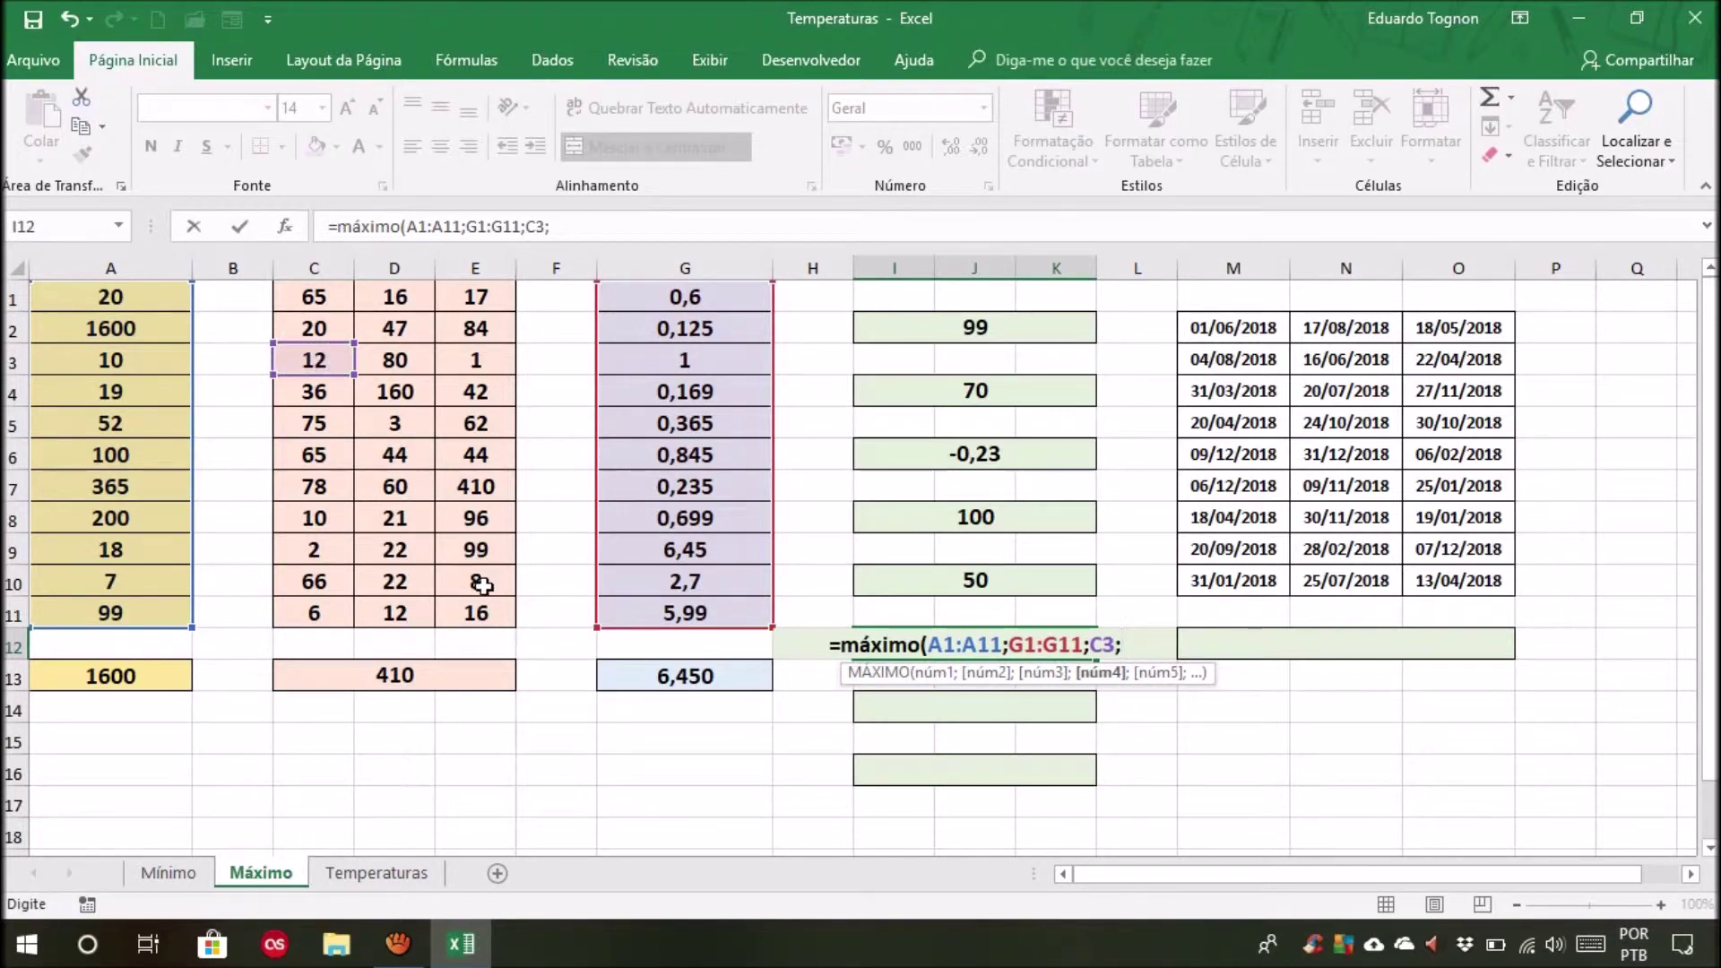
left_click(470, 615)
type(";")
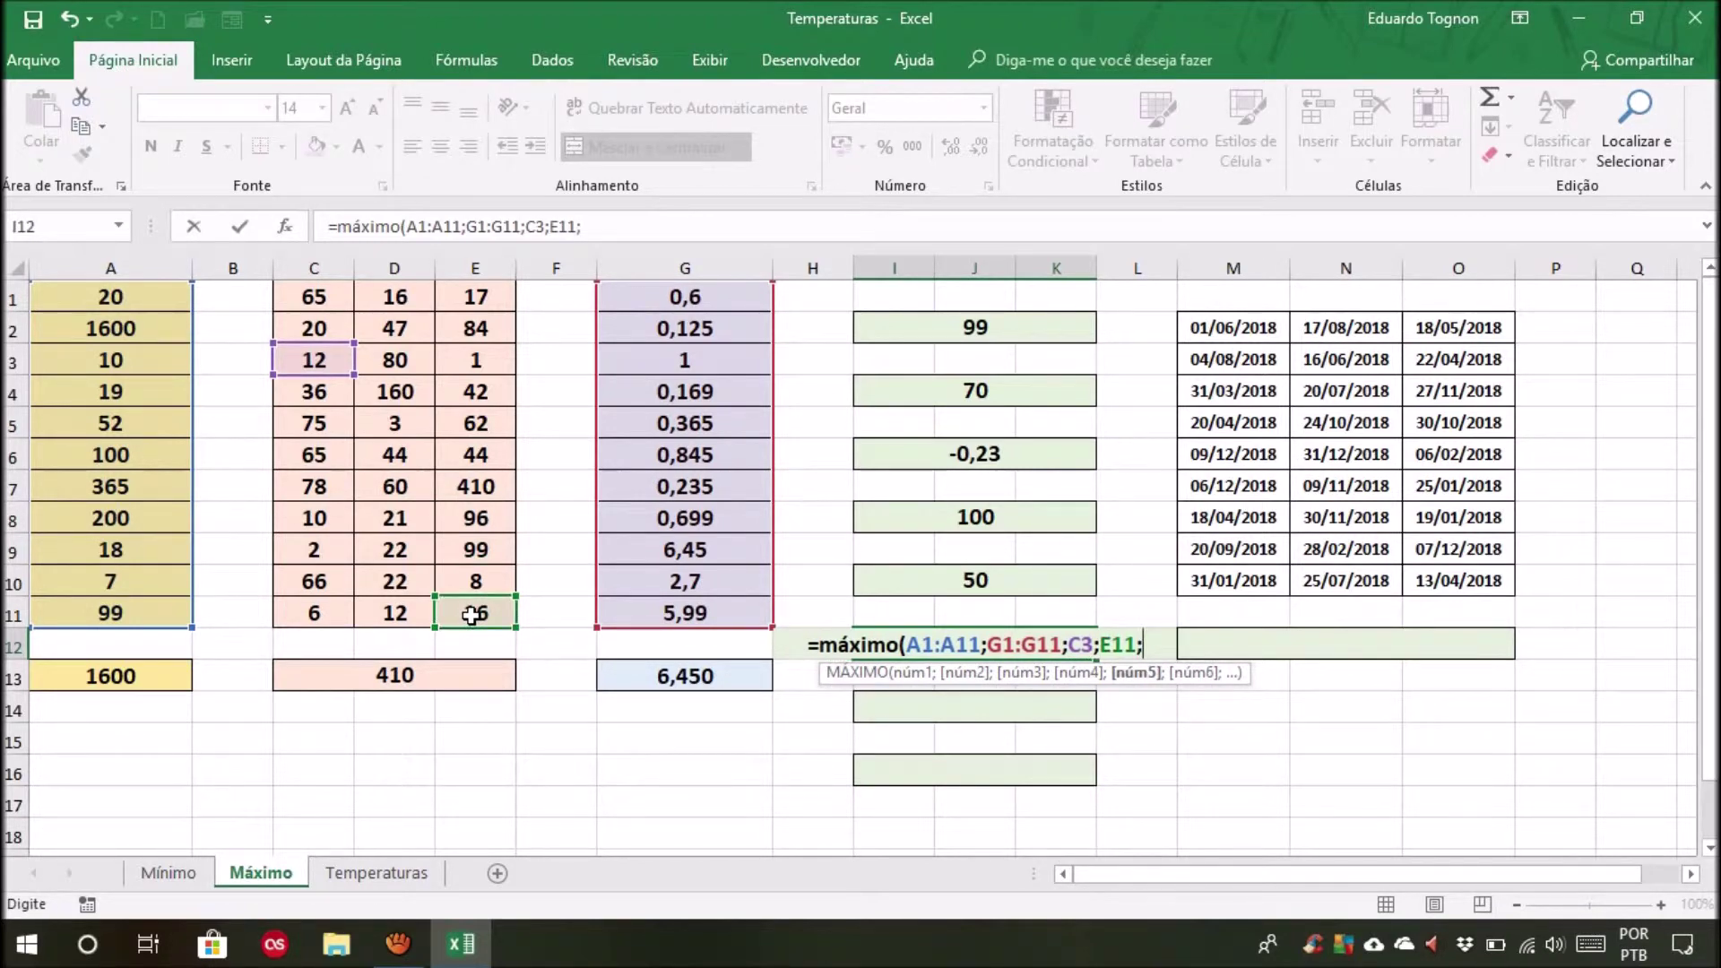
type("61")
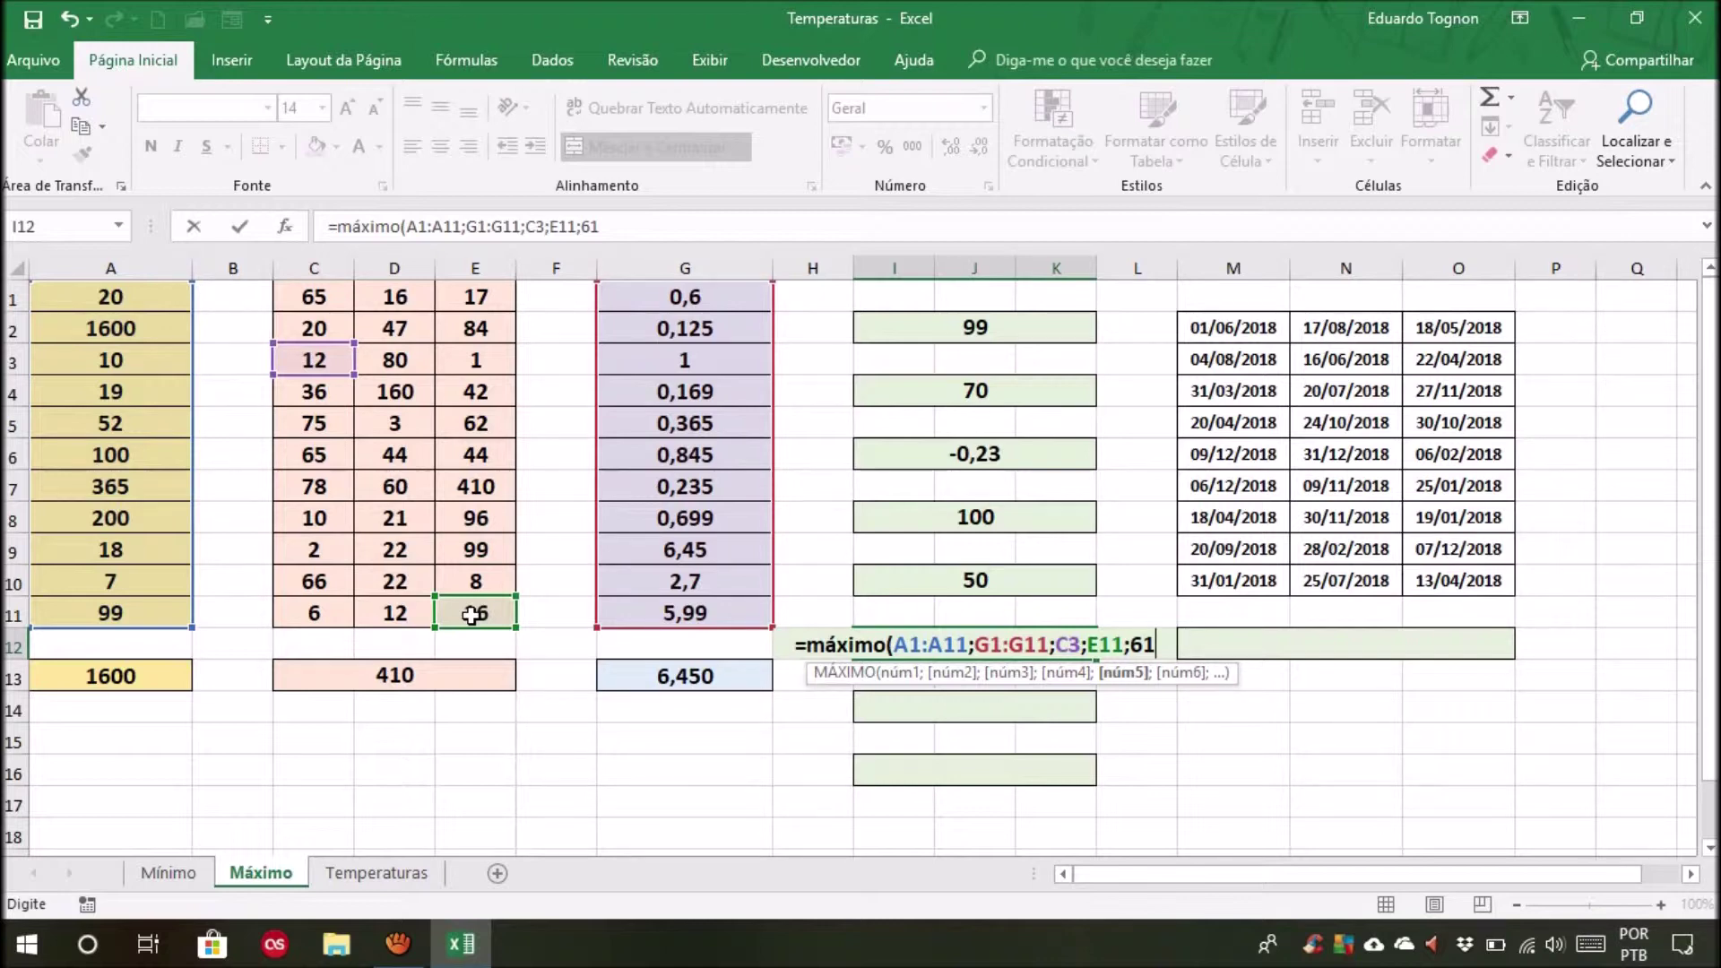
type(")")
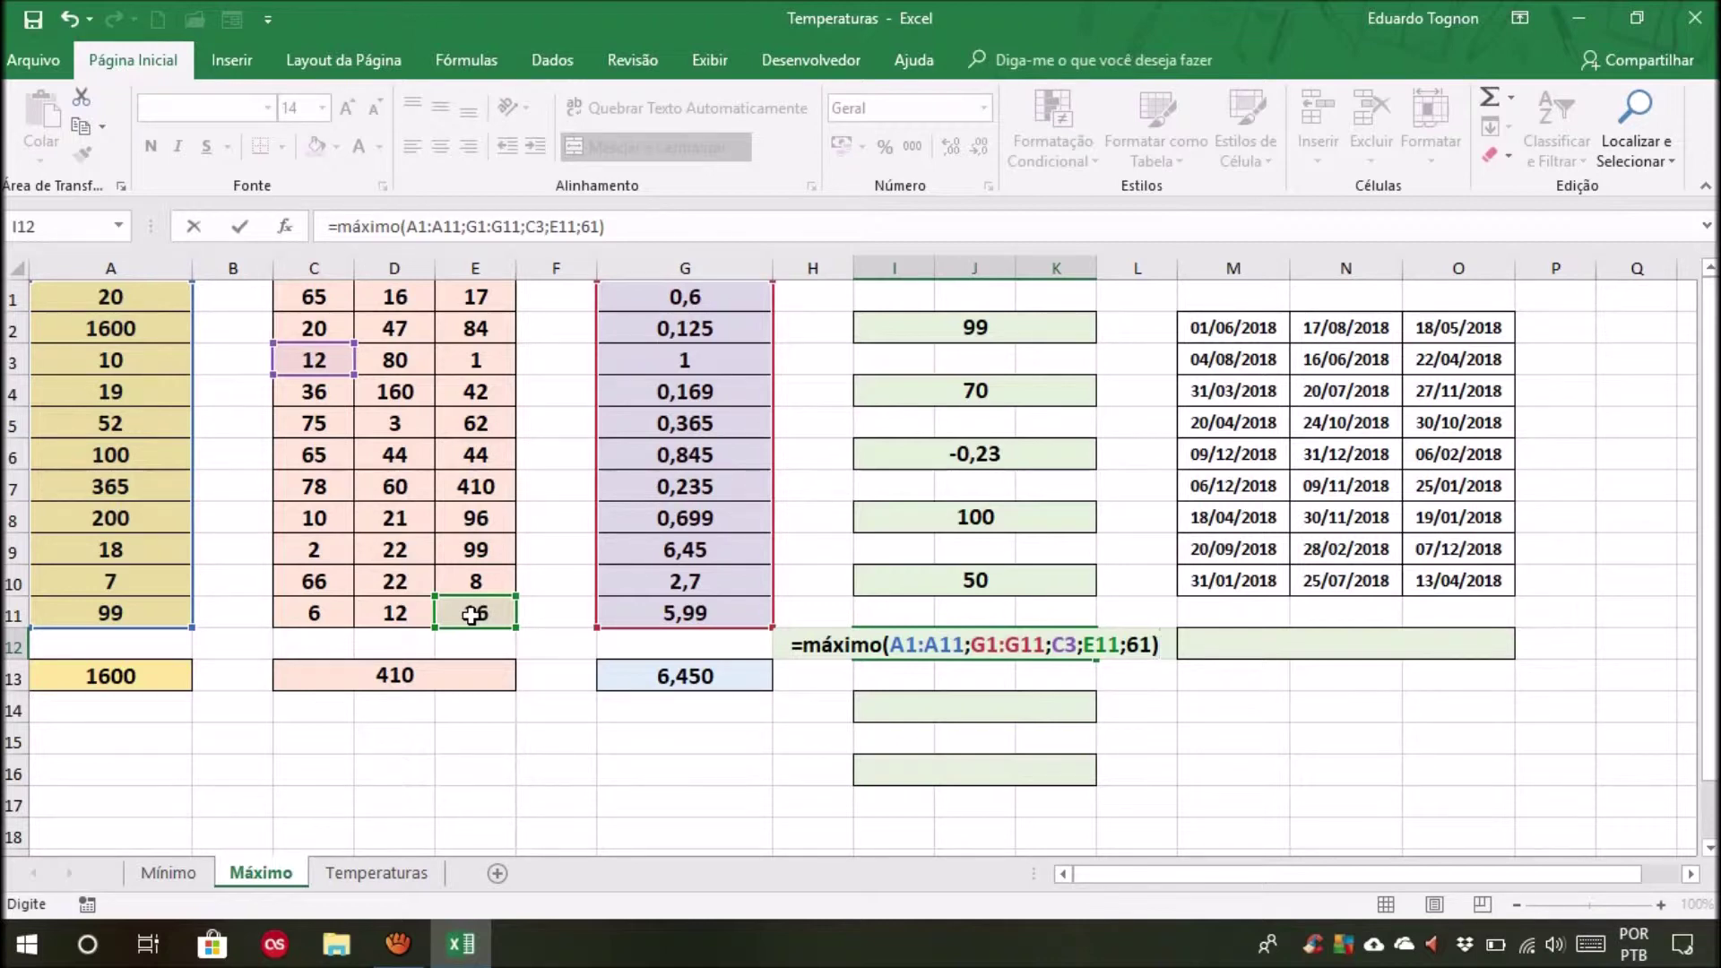
key("Return")
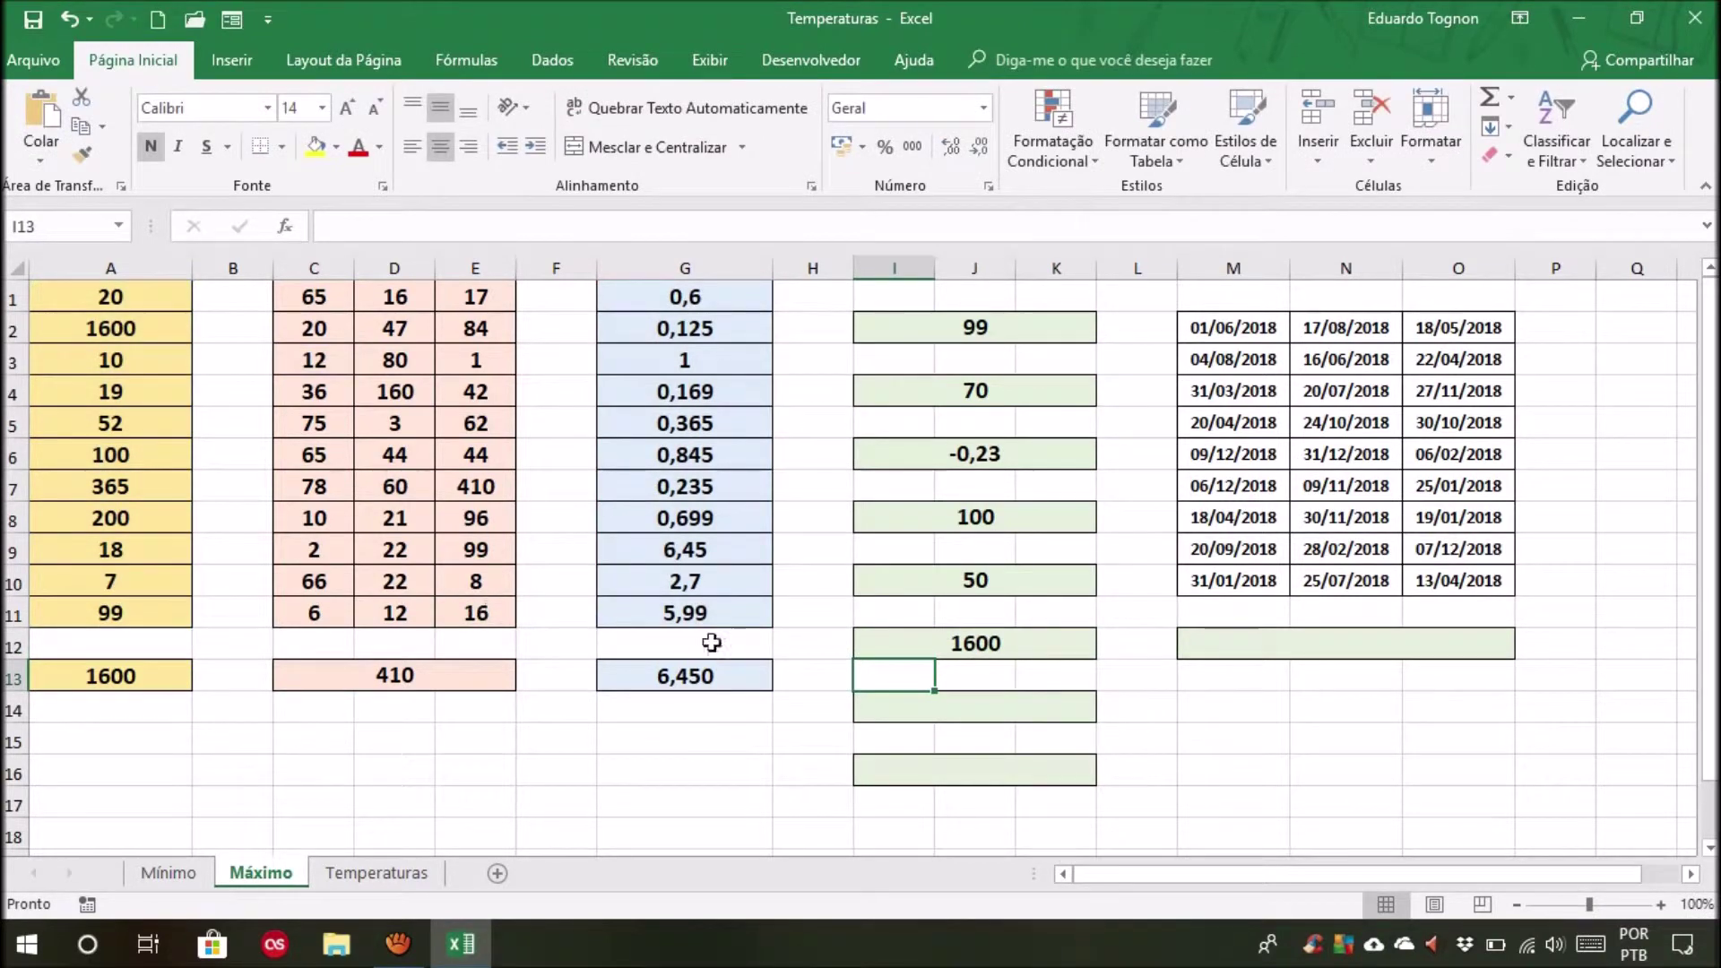
left_click(1058, 653)
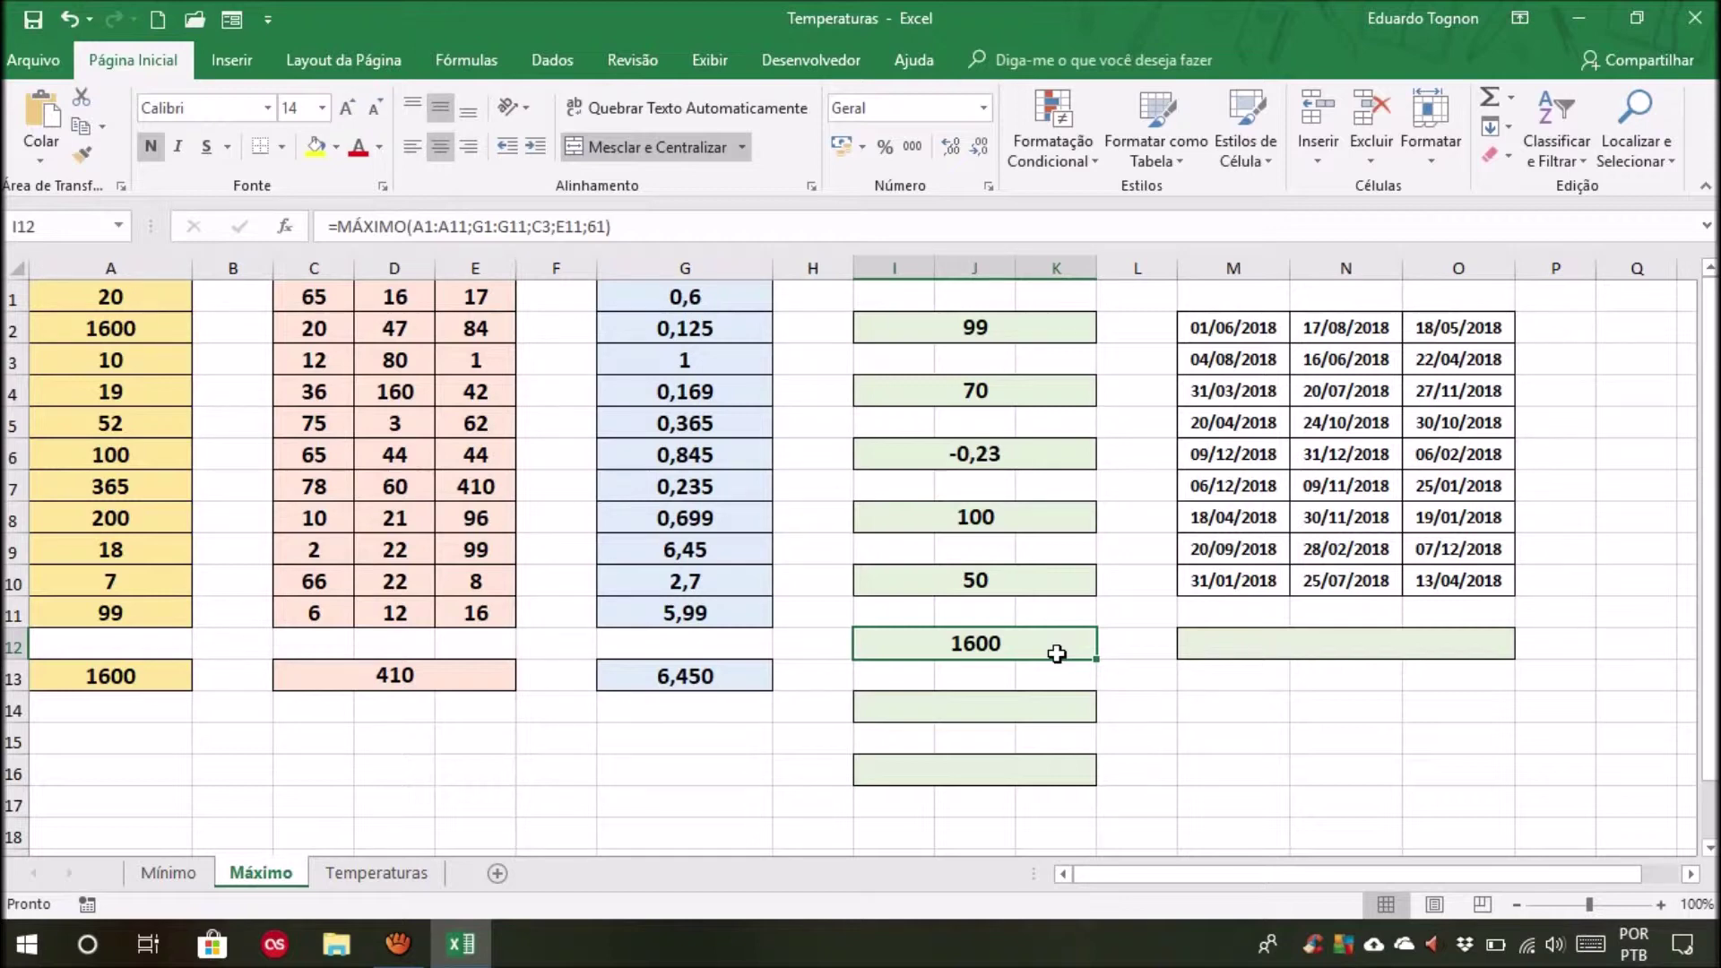
In I14, start =MÁXIMO( referencing the whole columns C through E
left_click(1048, 705)
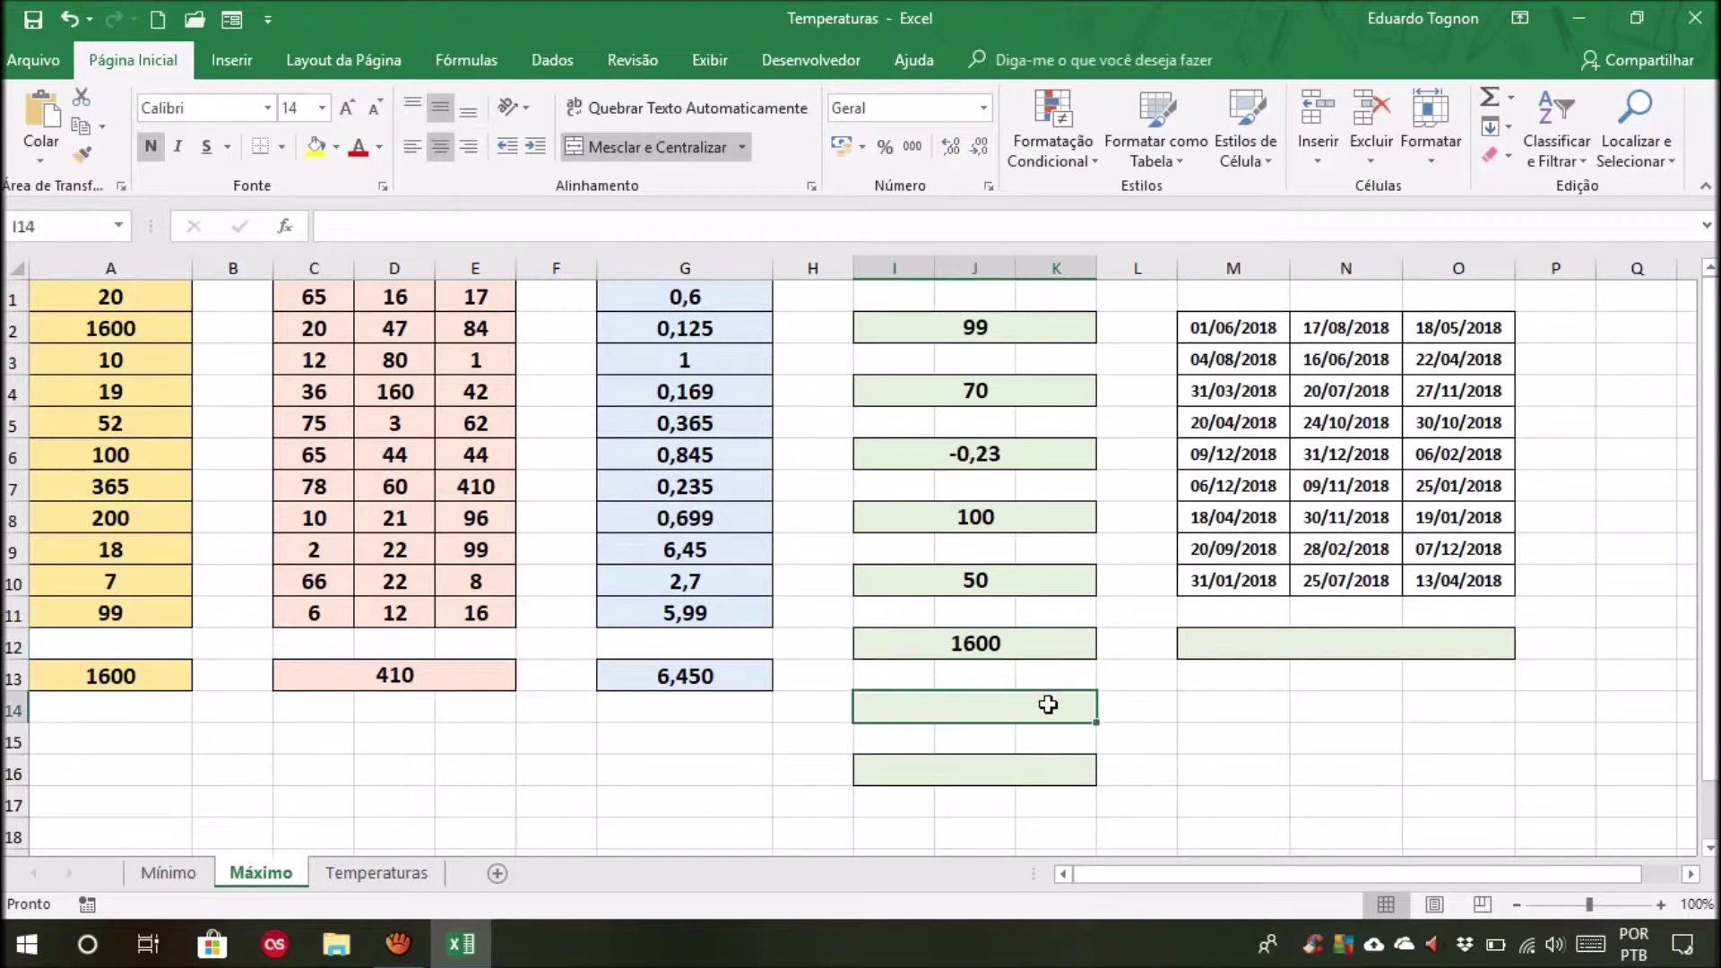
type("=")
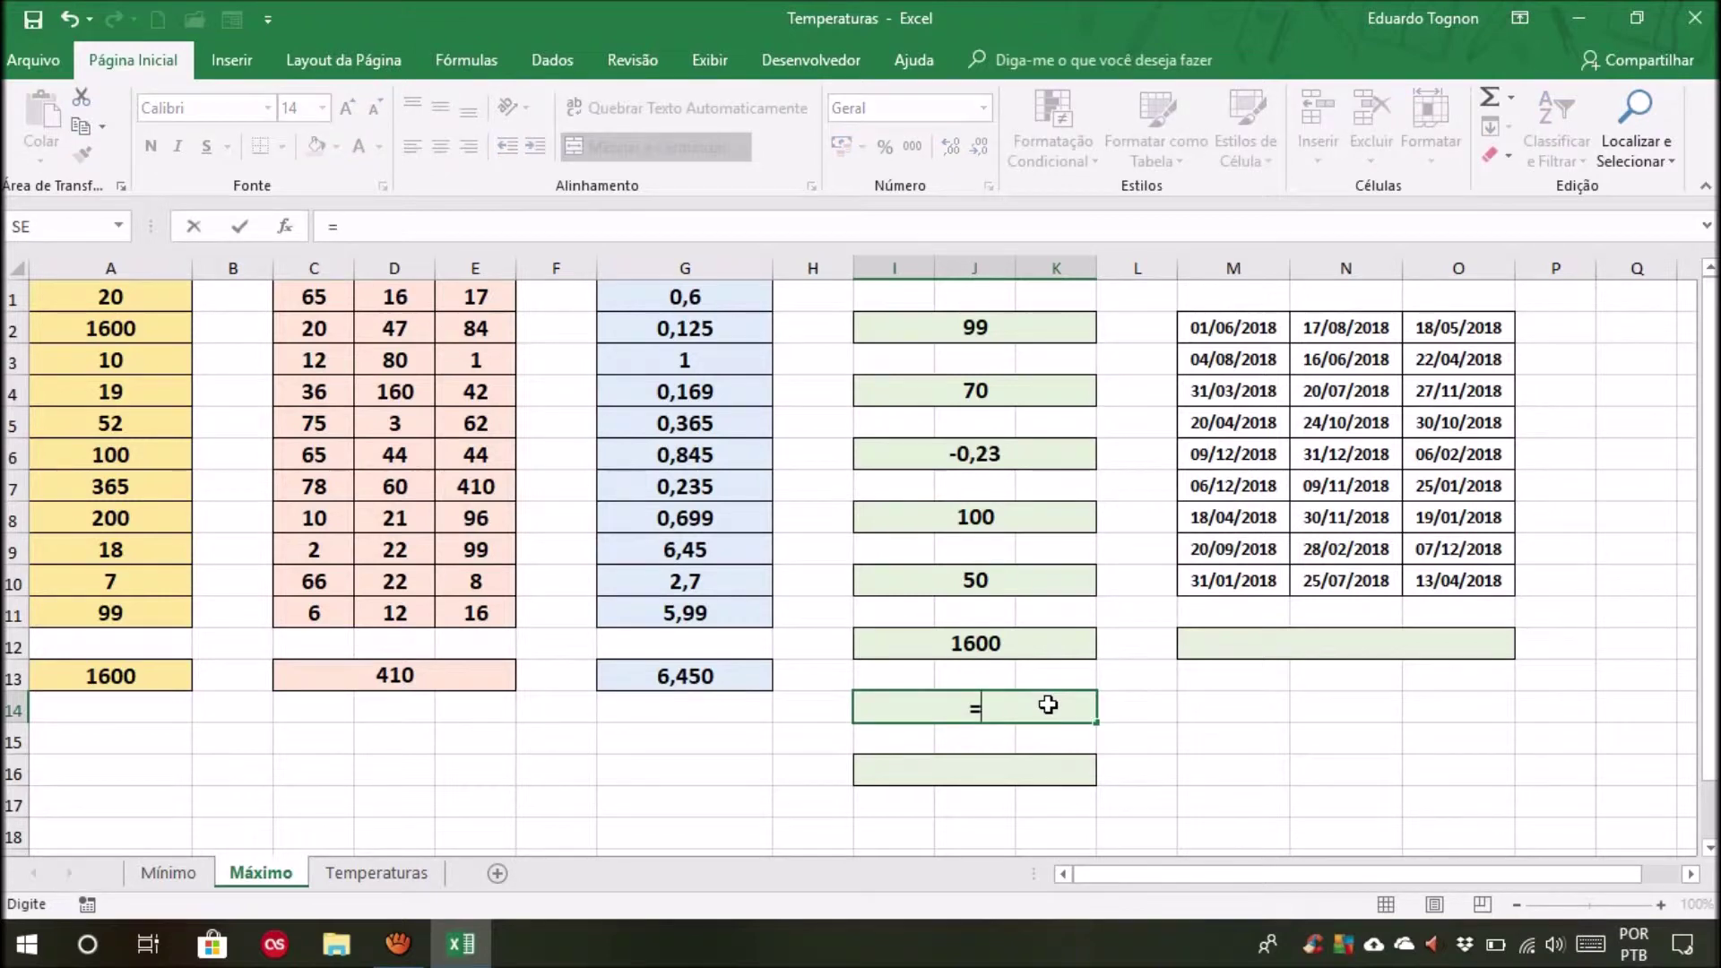
type("máximo")
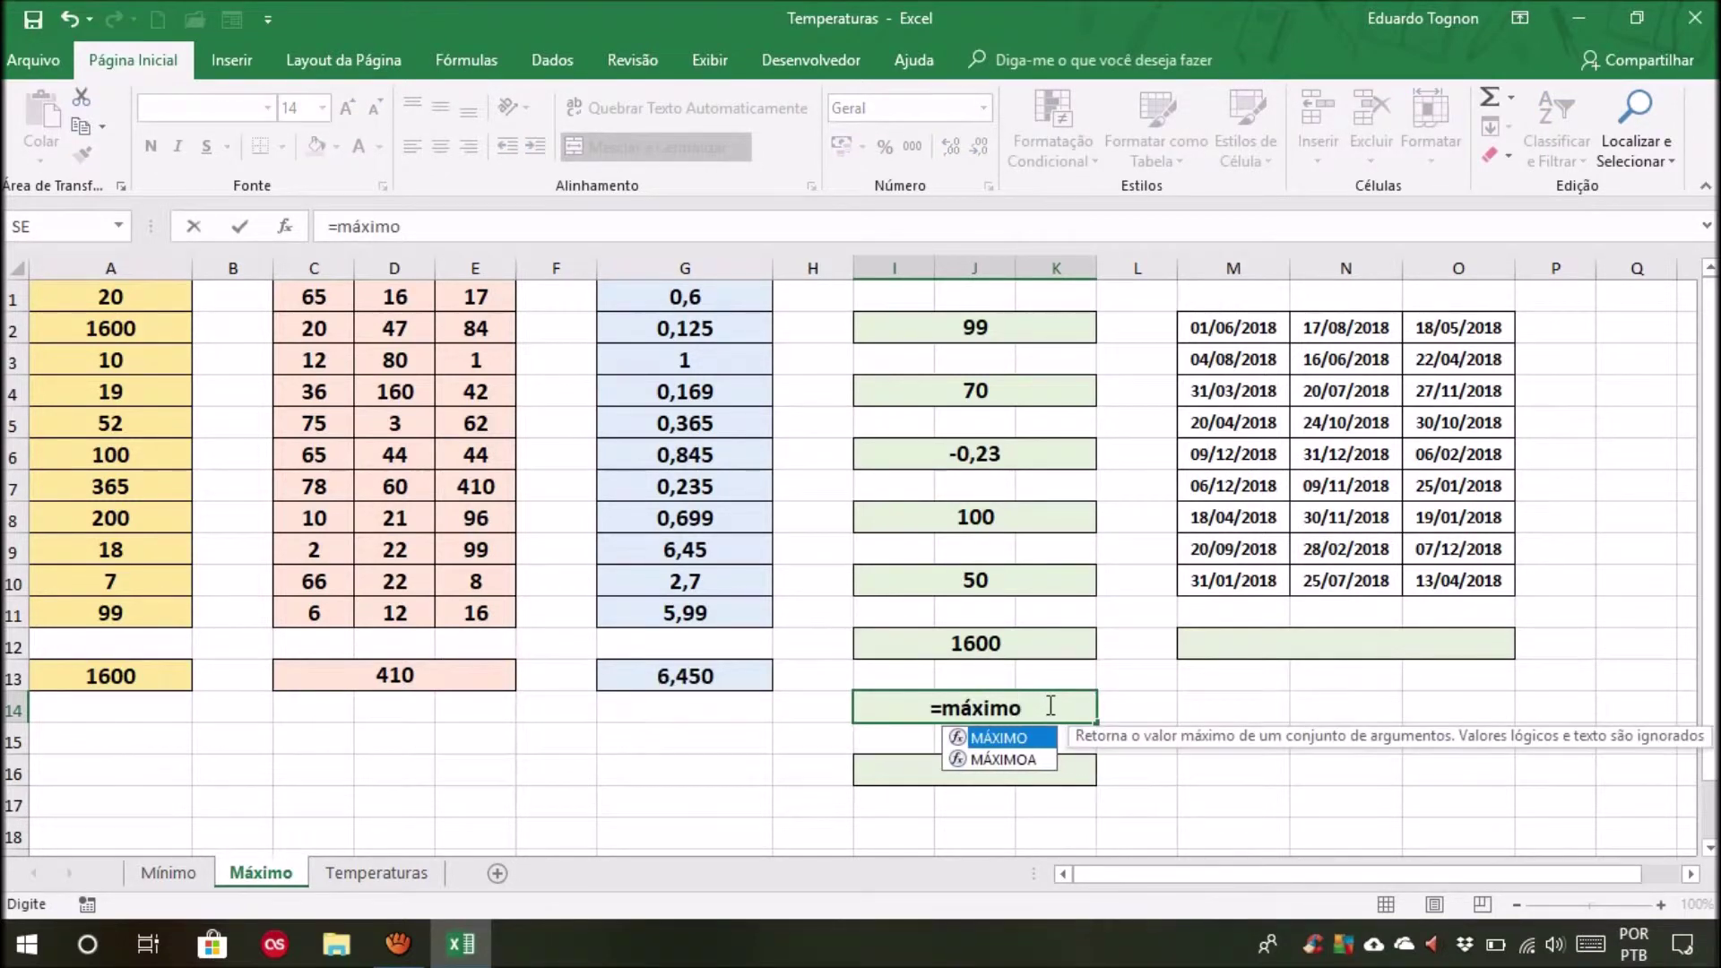
type("(")
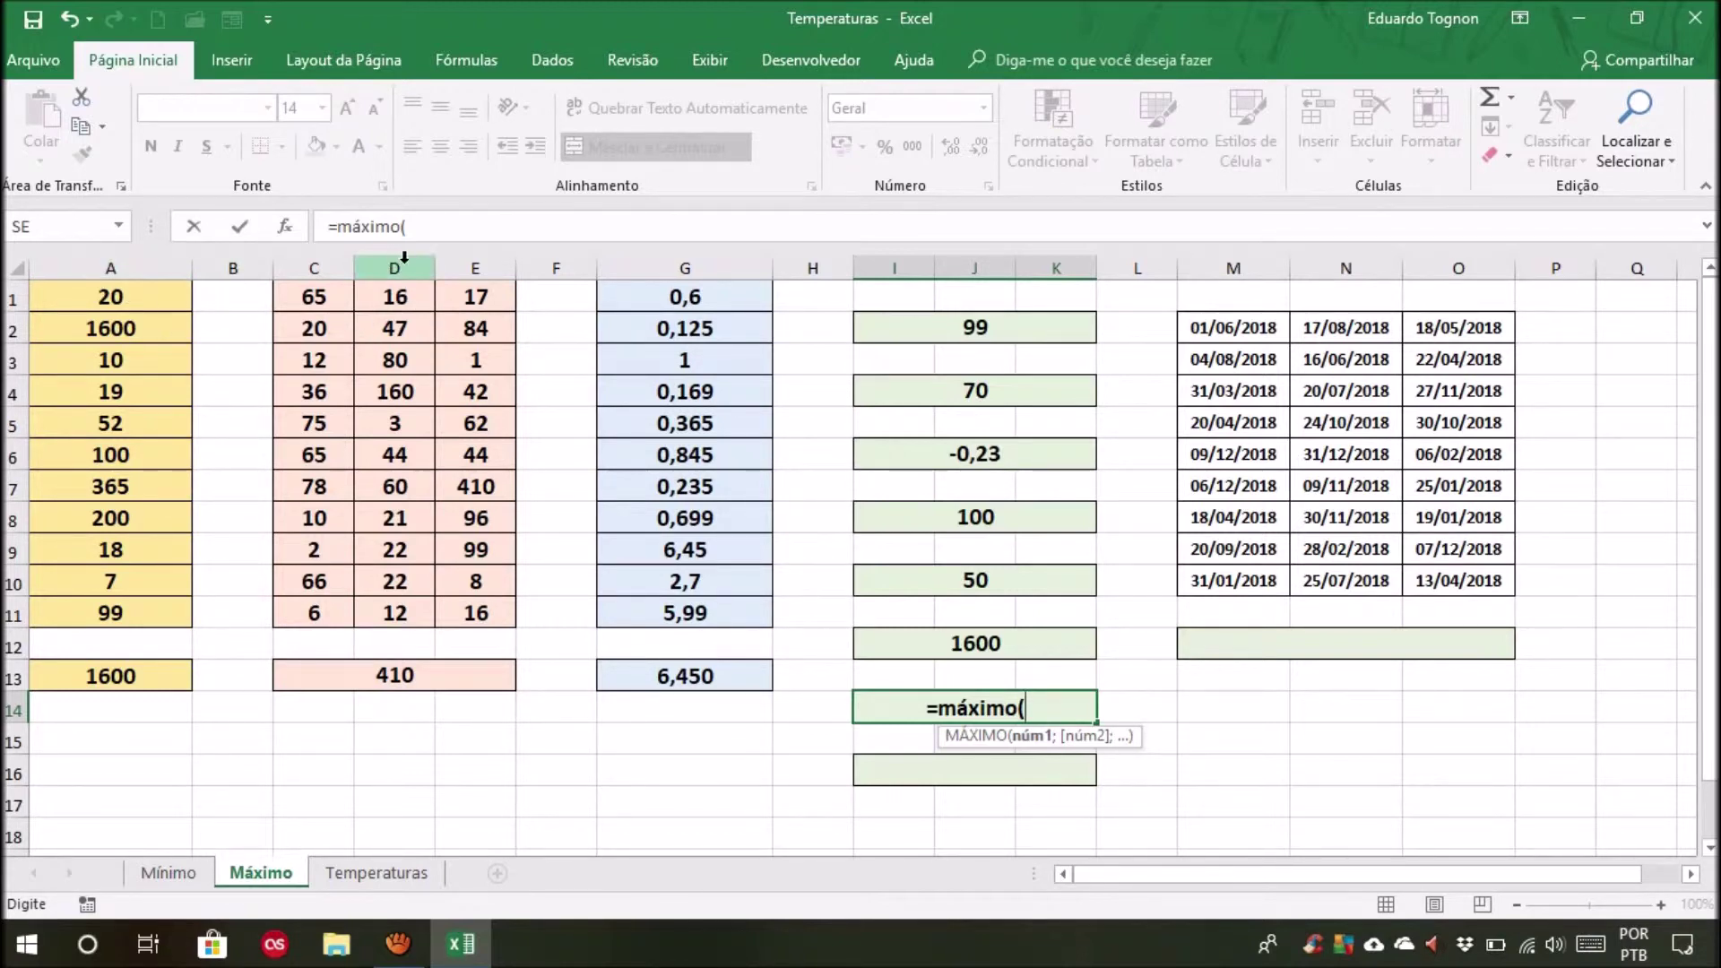
left_click_drag(314, 262, 475, 262)
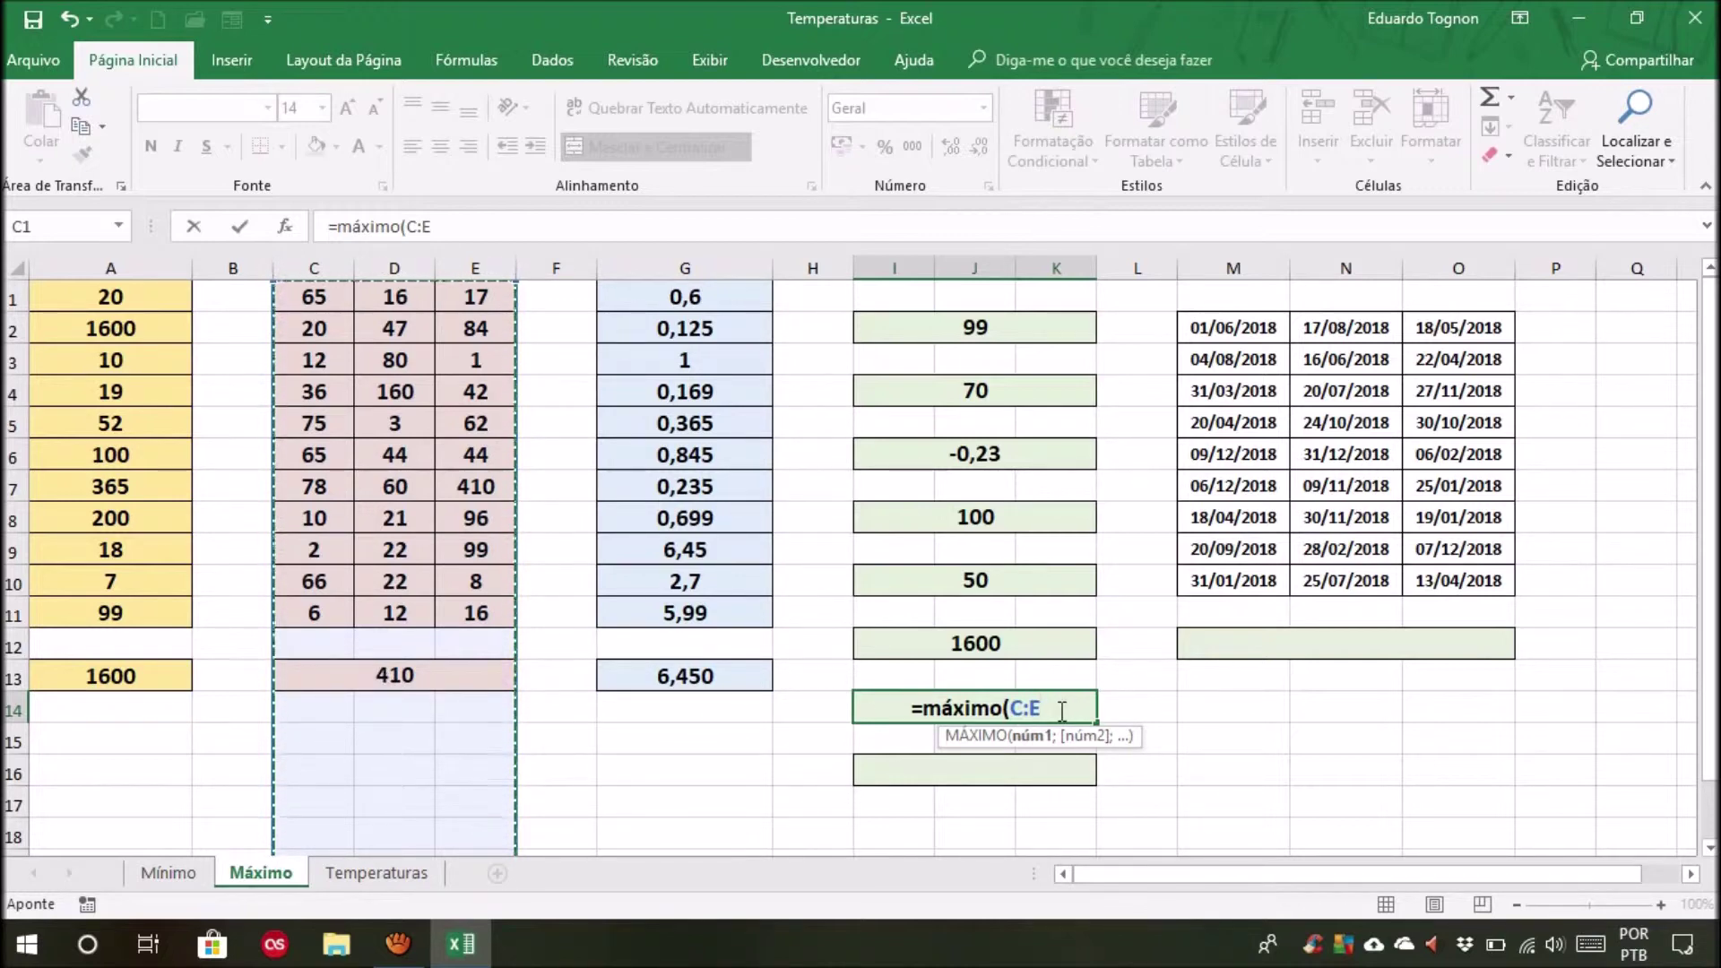
Narrow the I14 formula to =MÁXIMO(C:C) and confirm it, returning 410
key("BackSpace")
type("C")
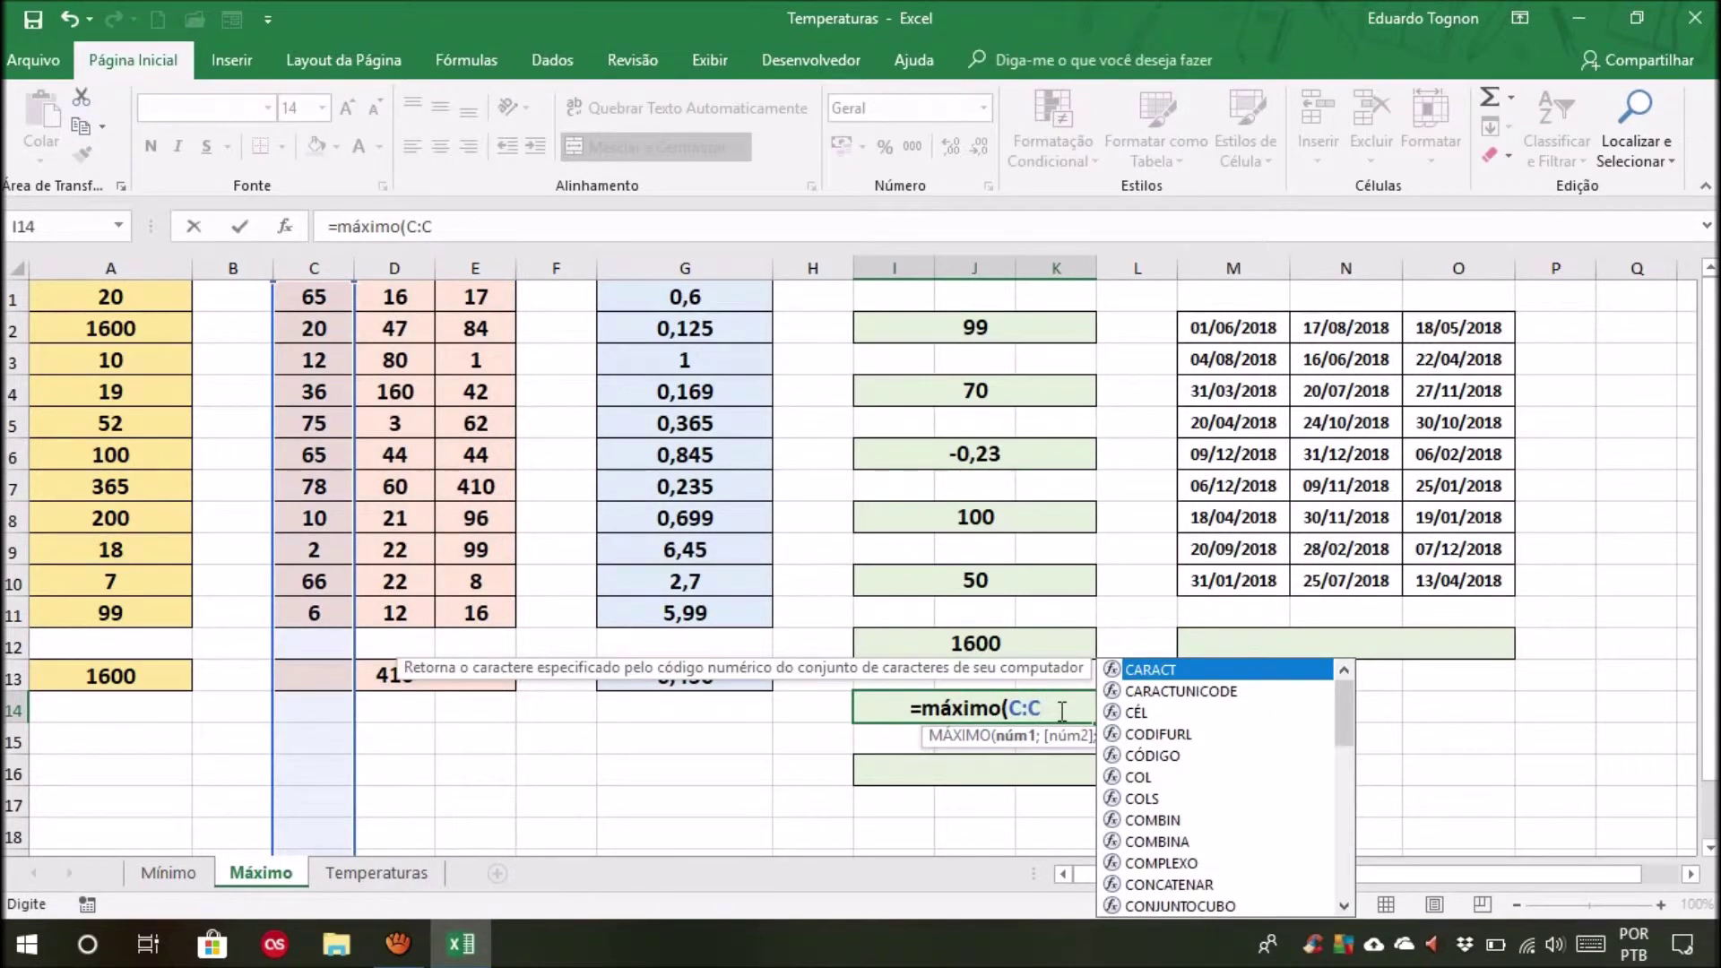
type(")")
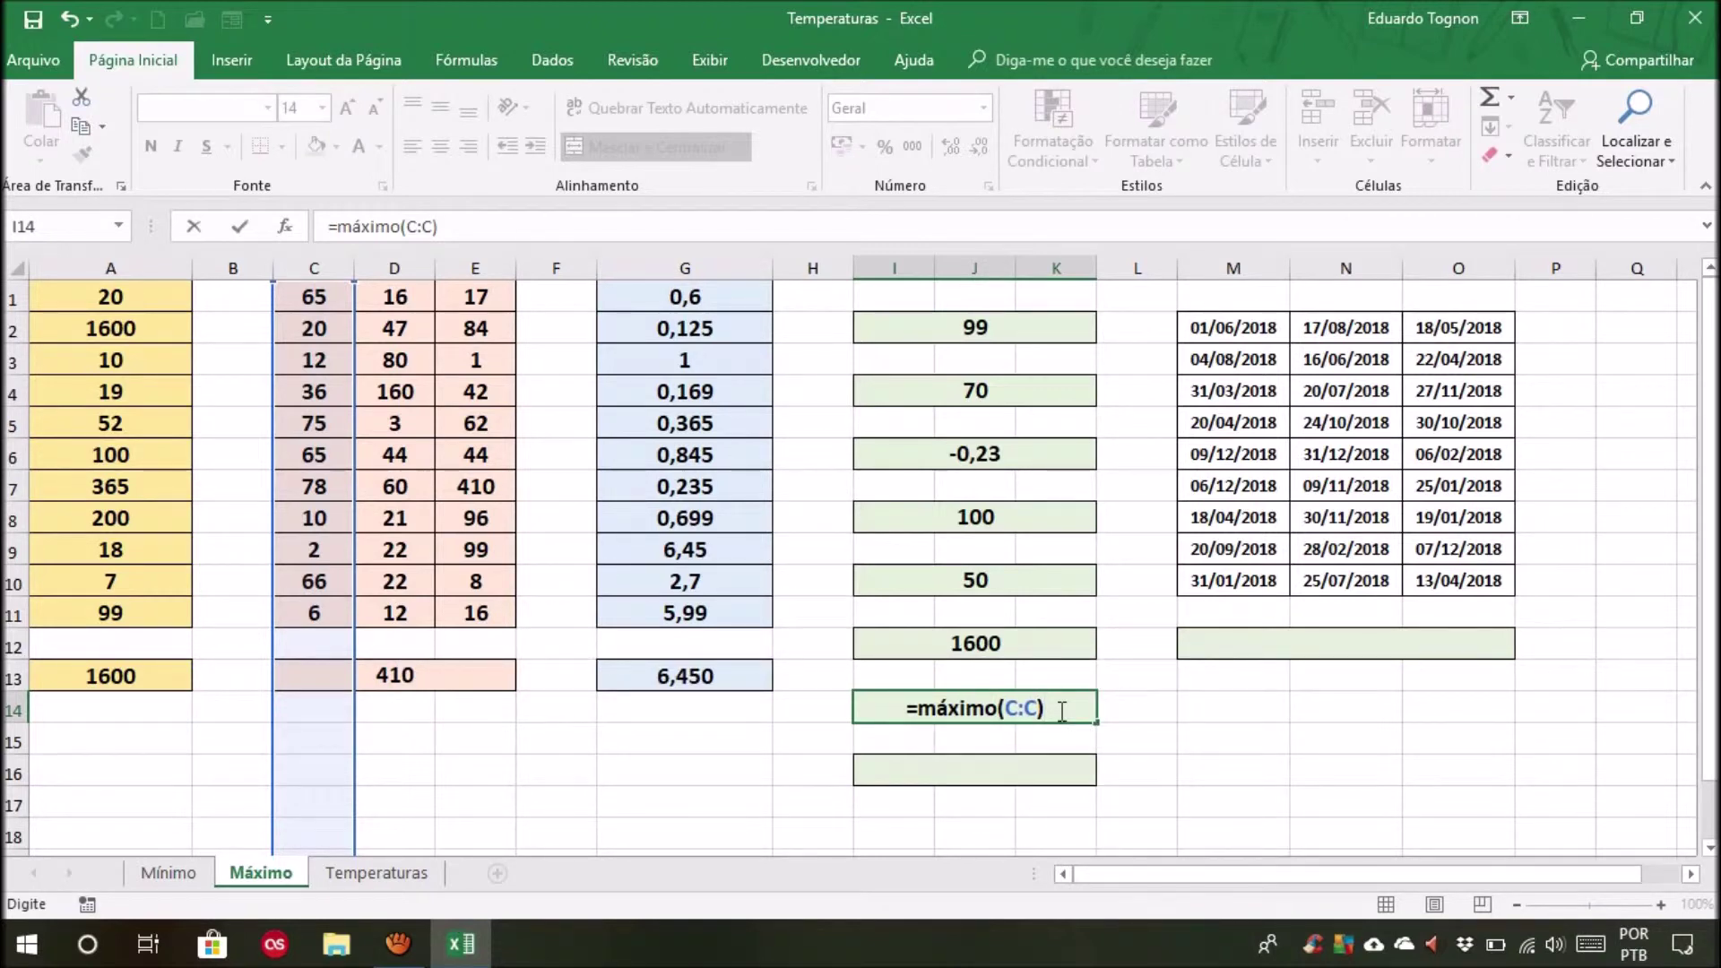
key("ctrl+Return")
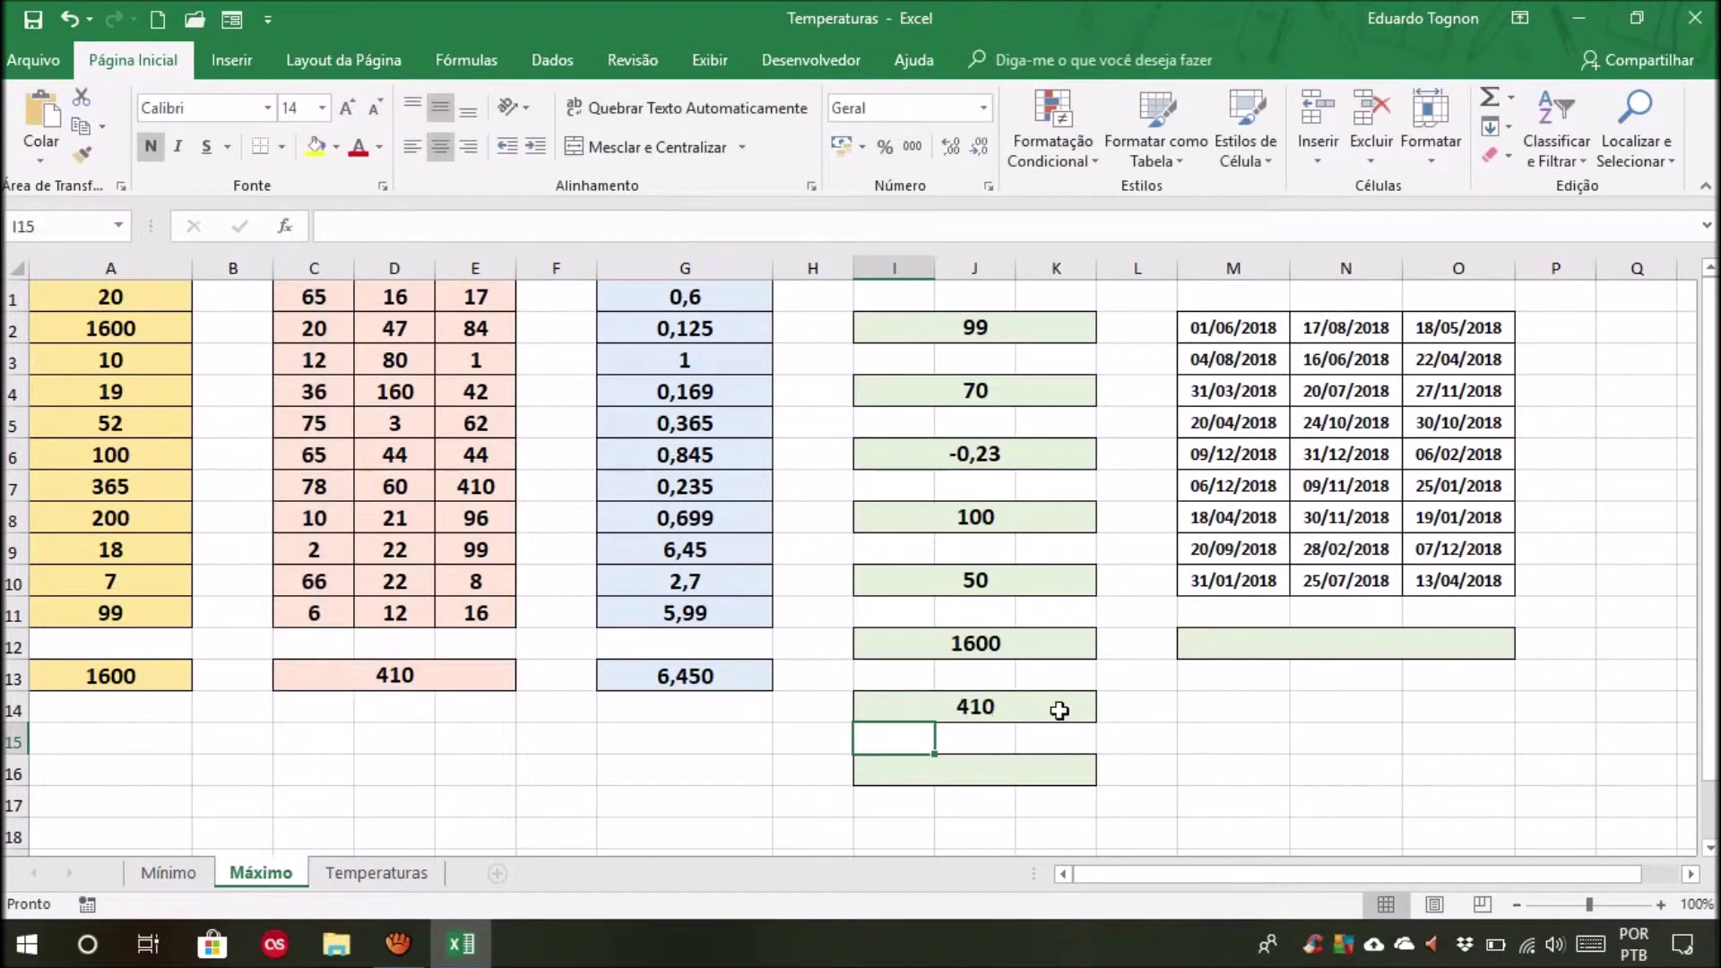
Enter =MÁXIMO(G:G;A:A) in I16 so it returns 1600
left_click(1016, 773)
type("=")
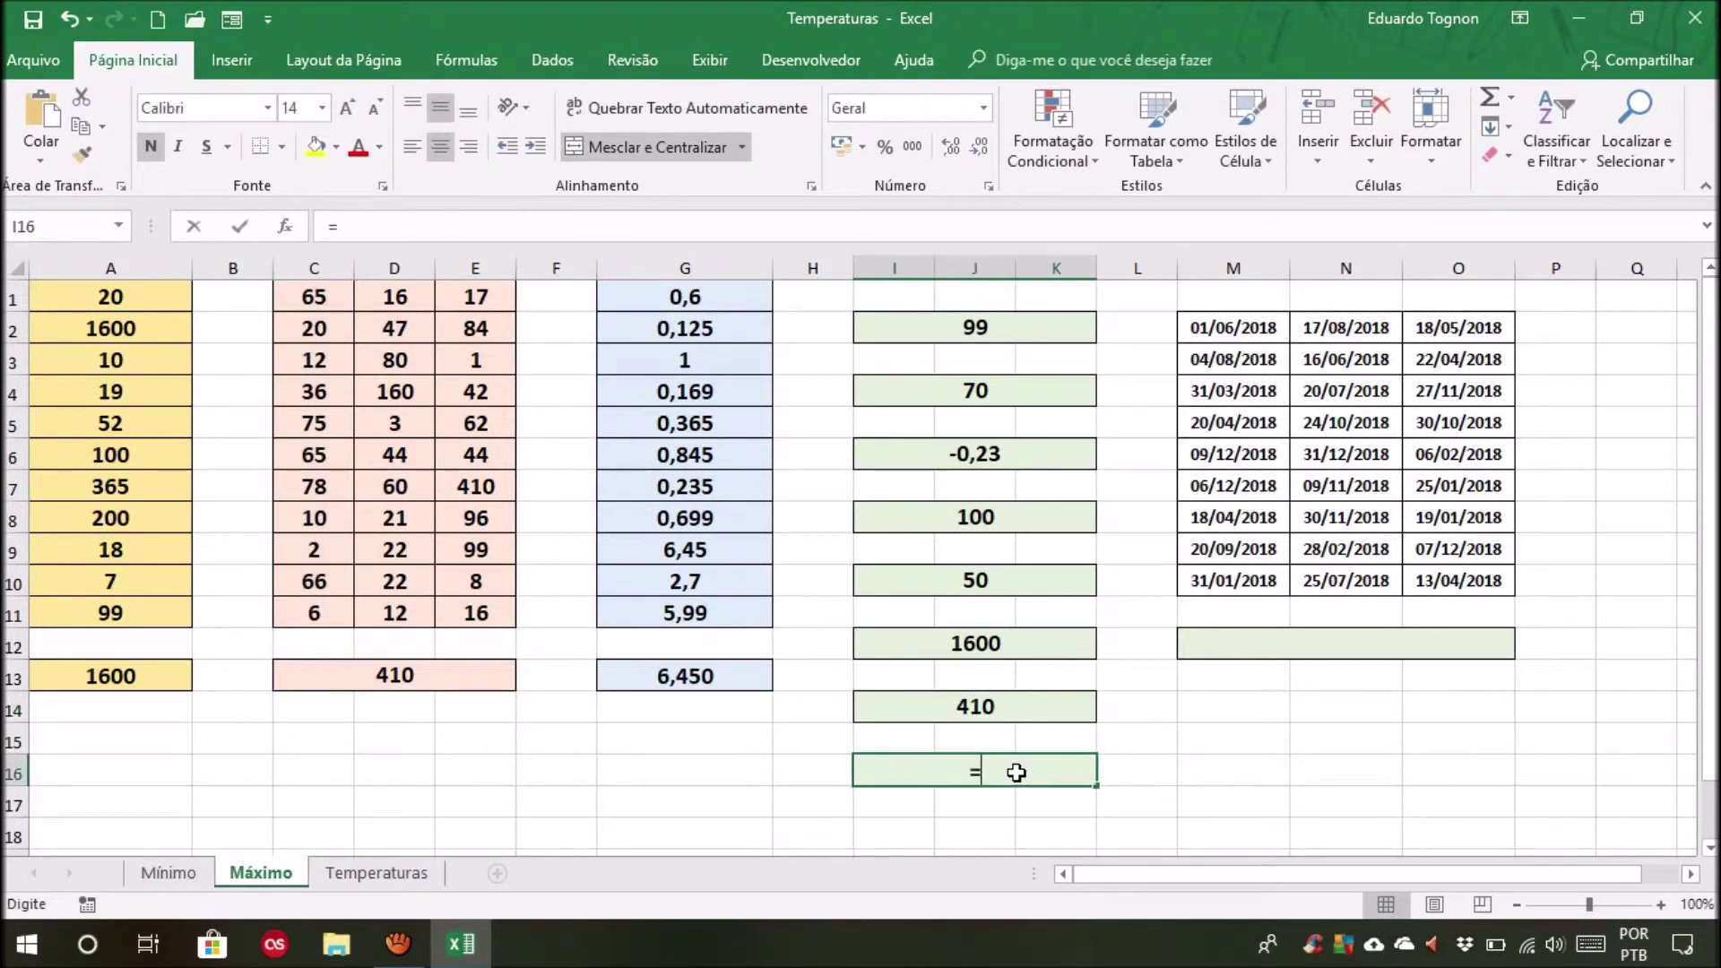
type("máximo")
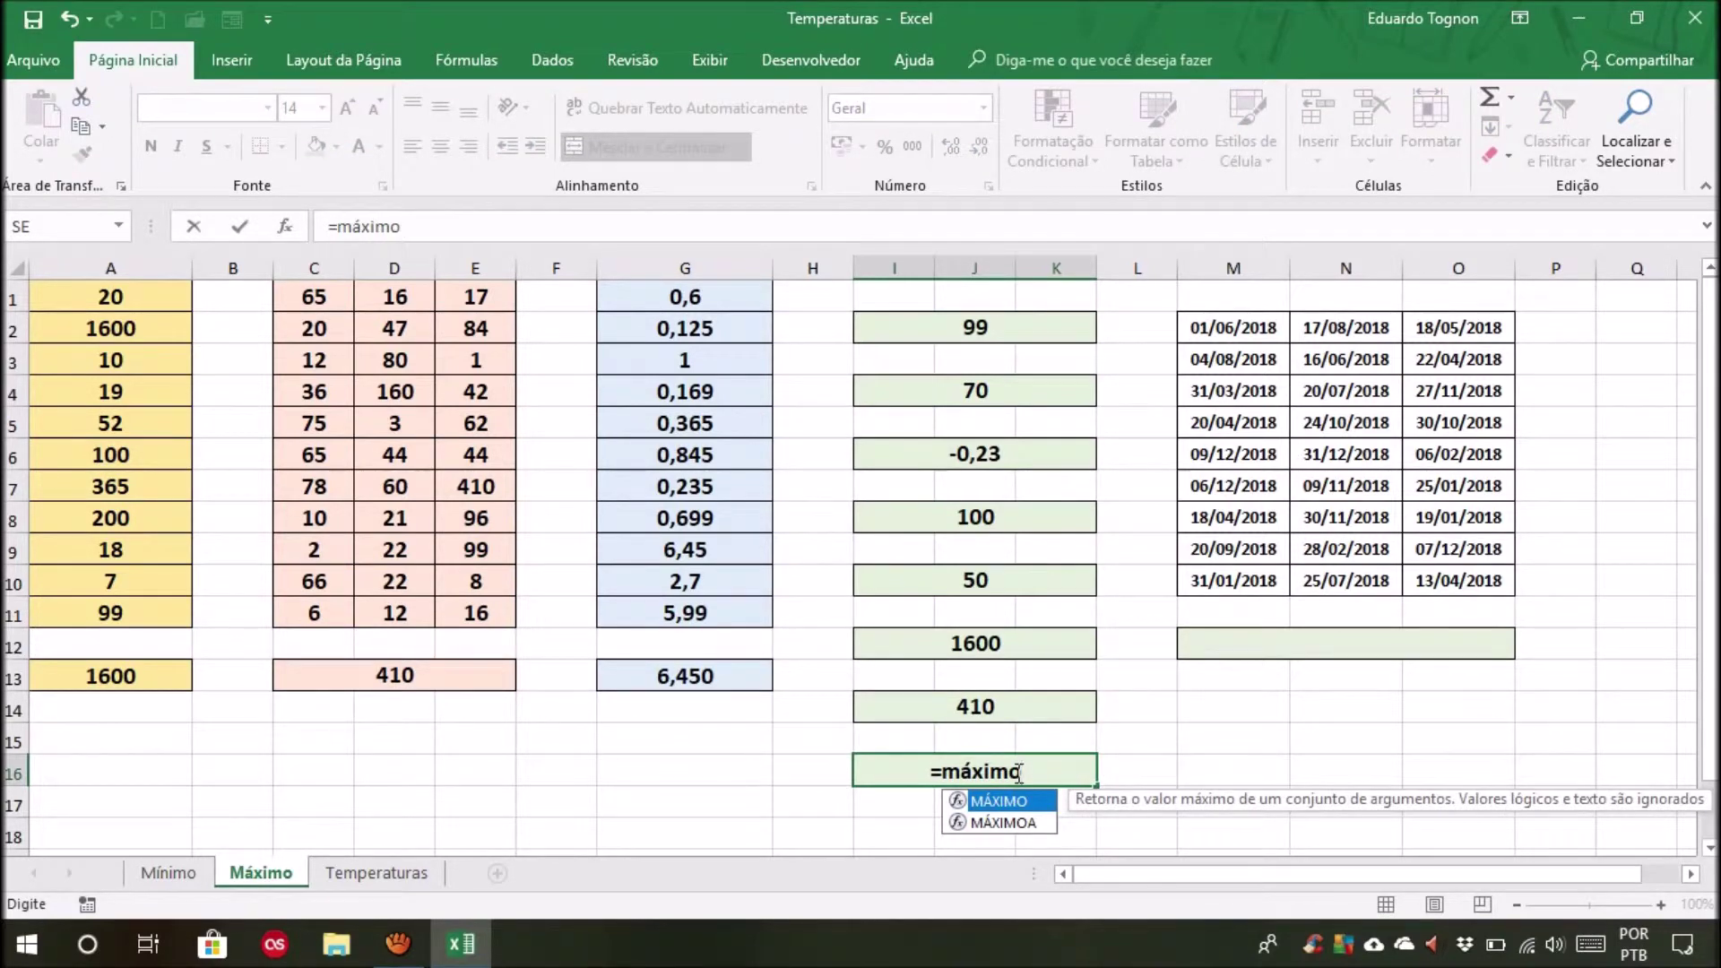
type("(")
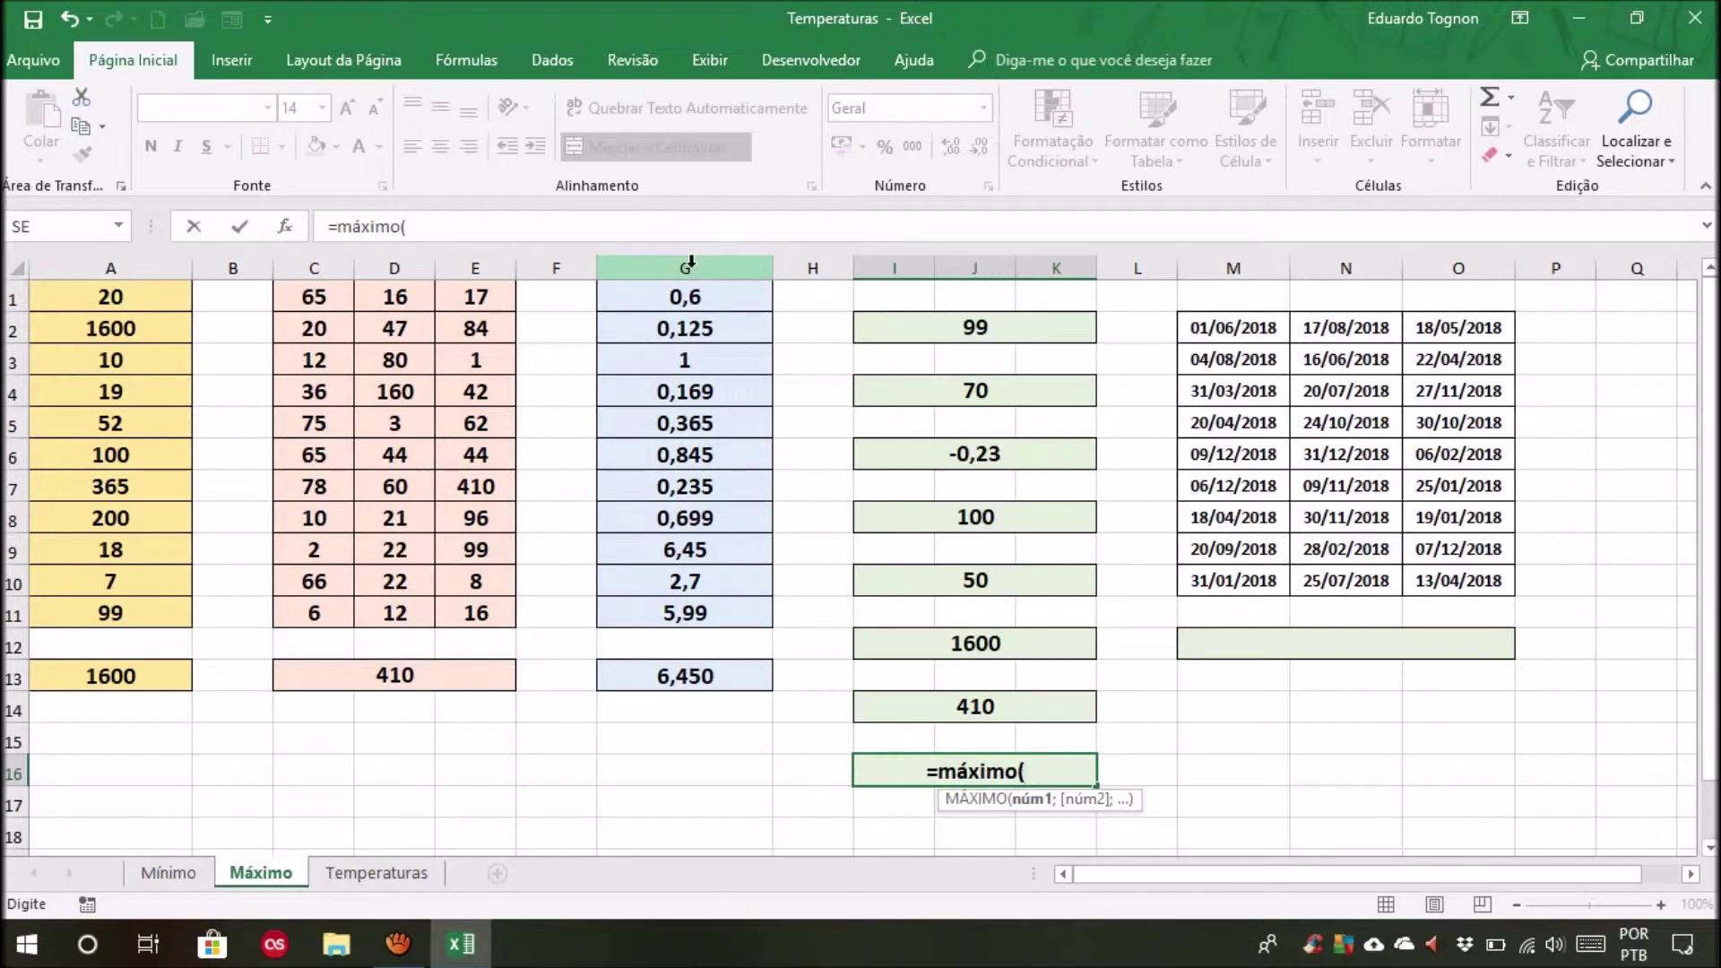
left_click(690, 261)
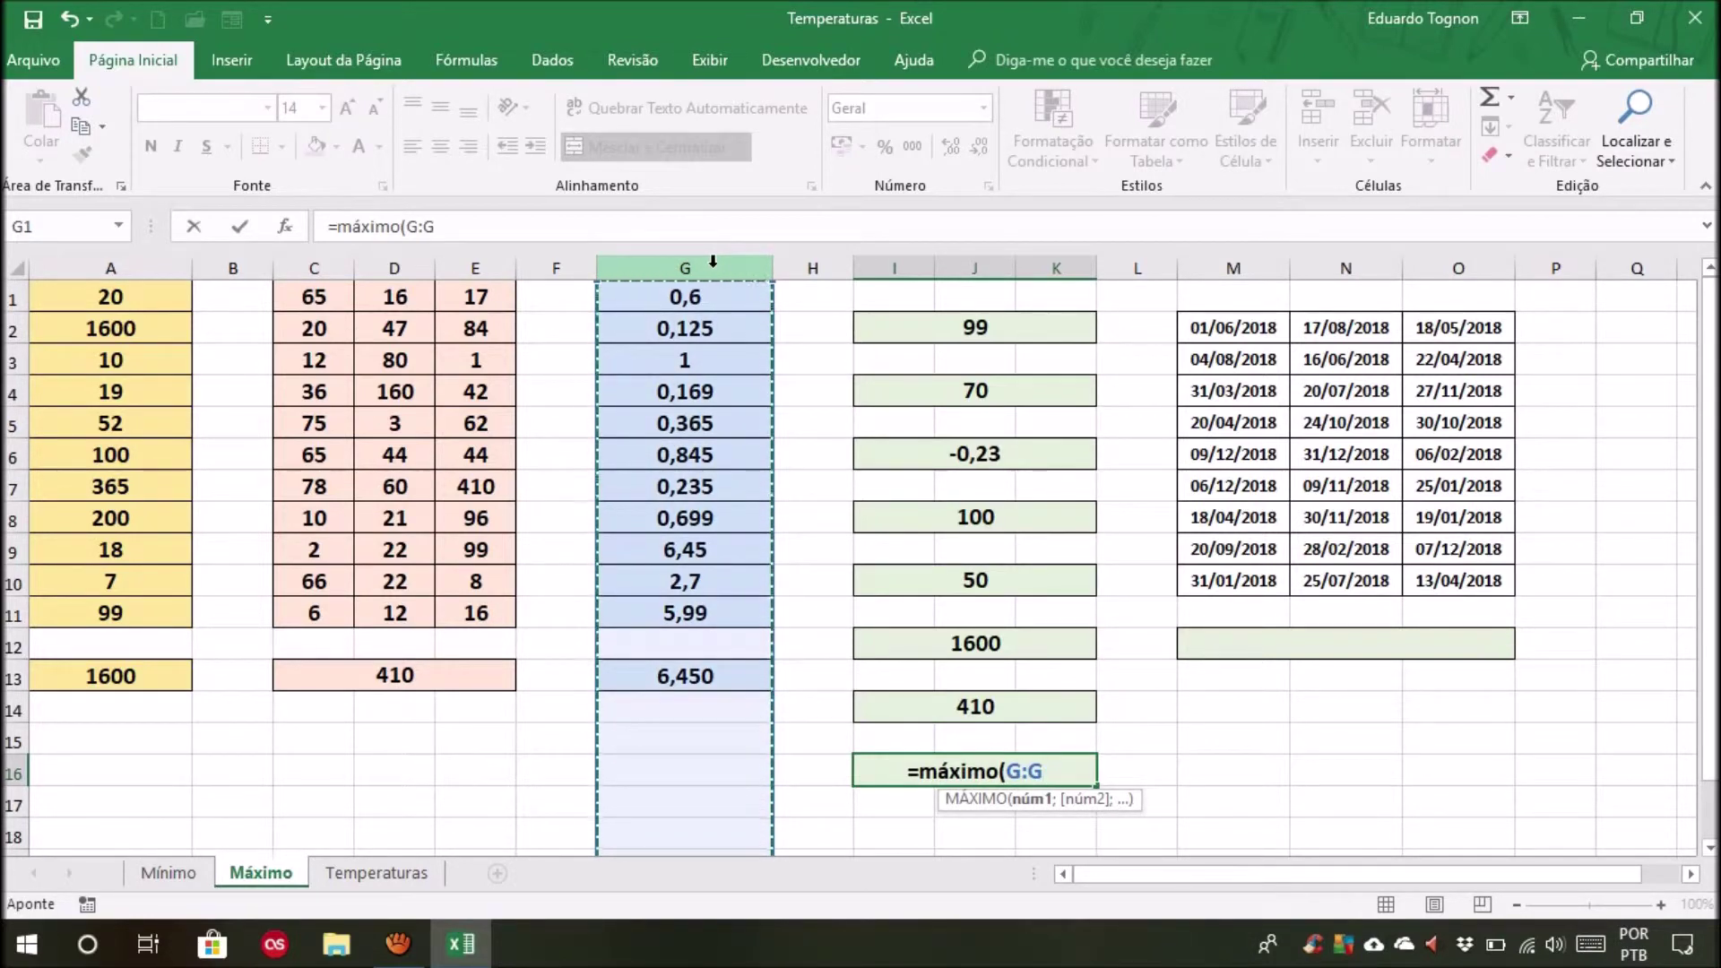
type(";")
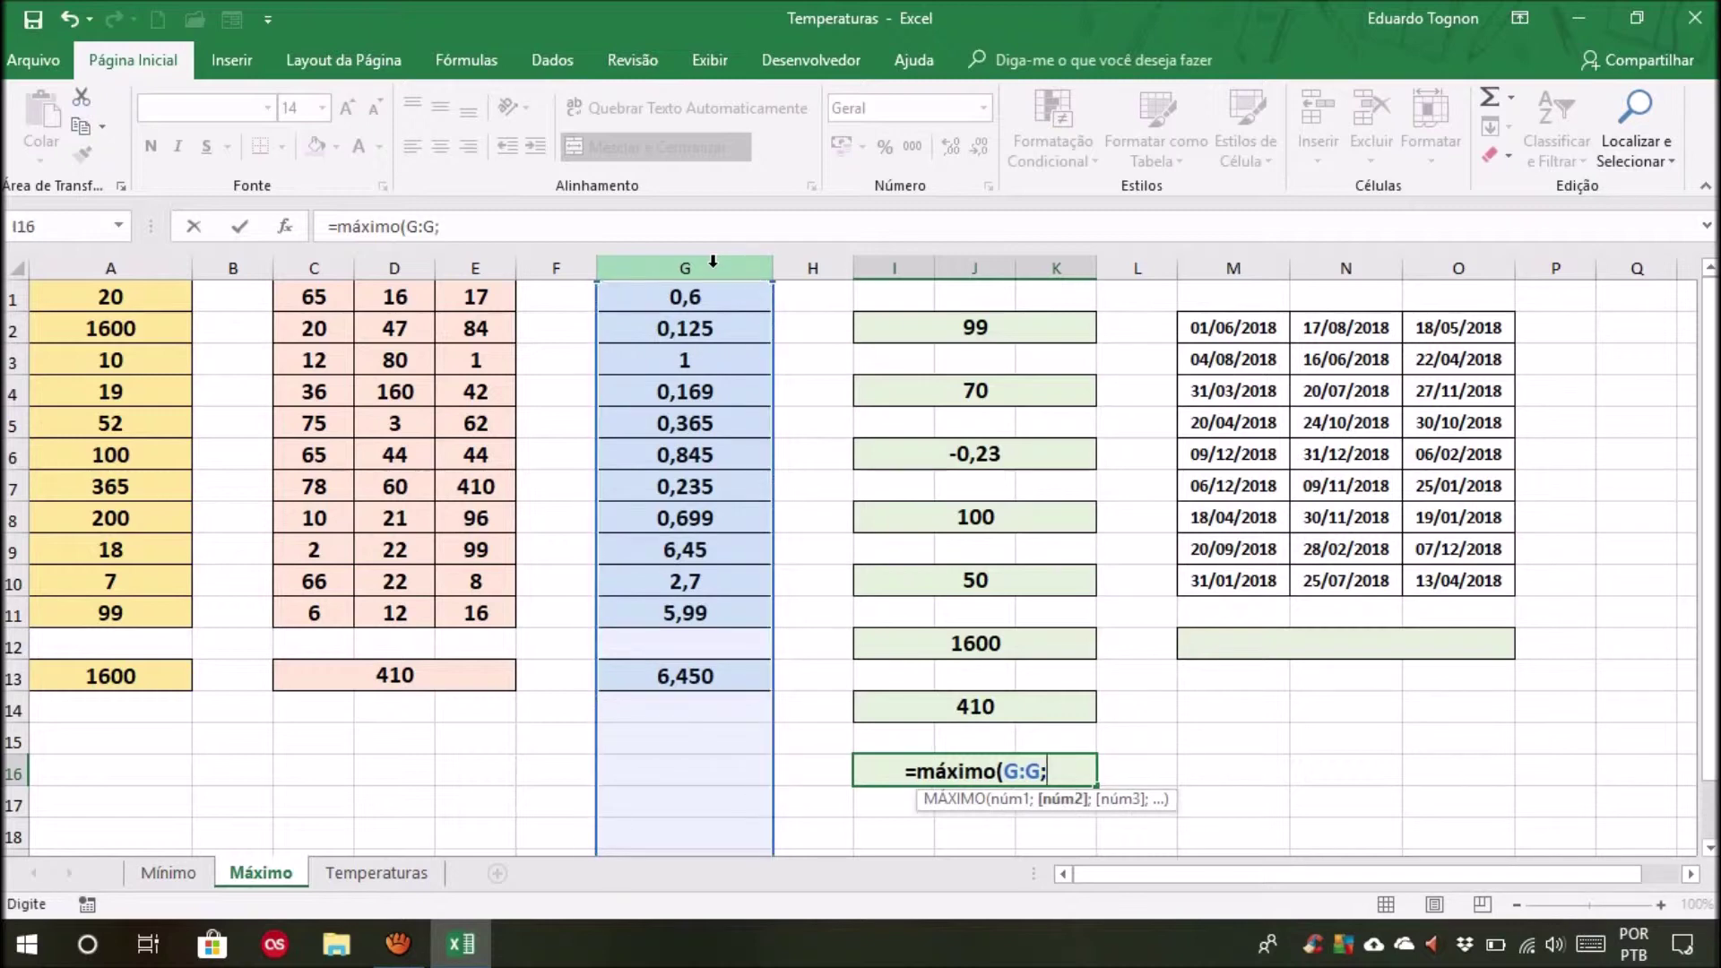
left_click(108, 262)
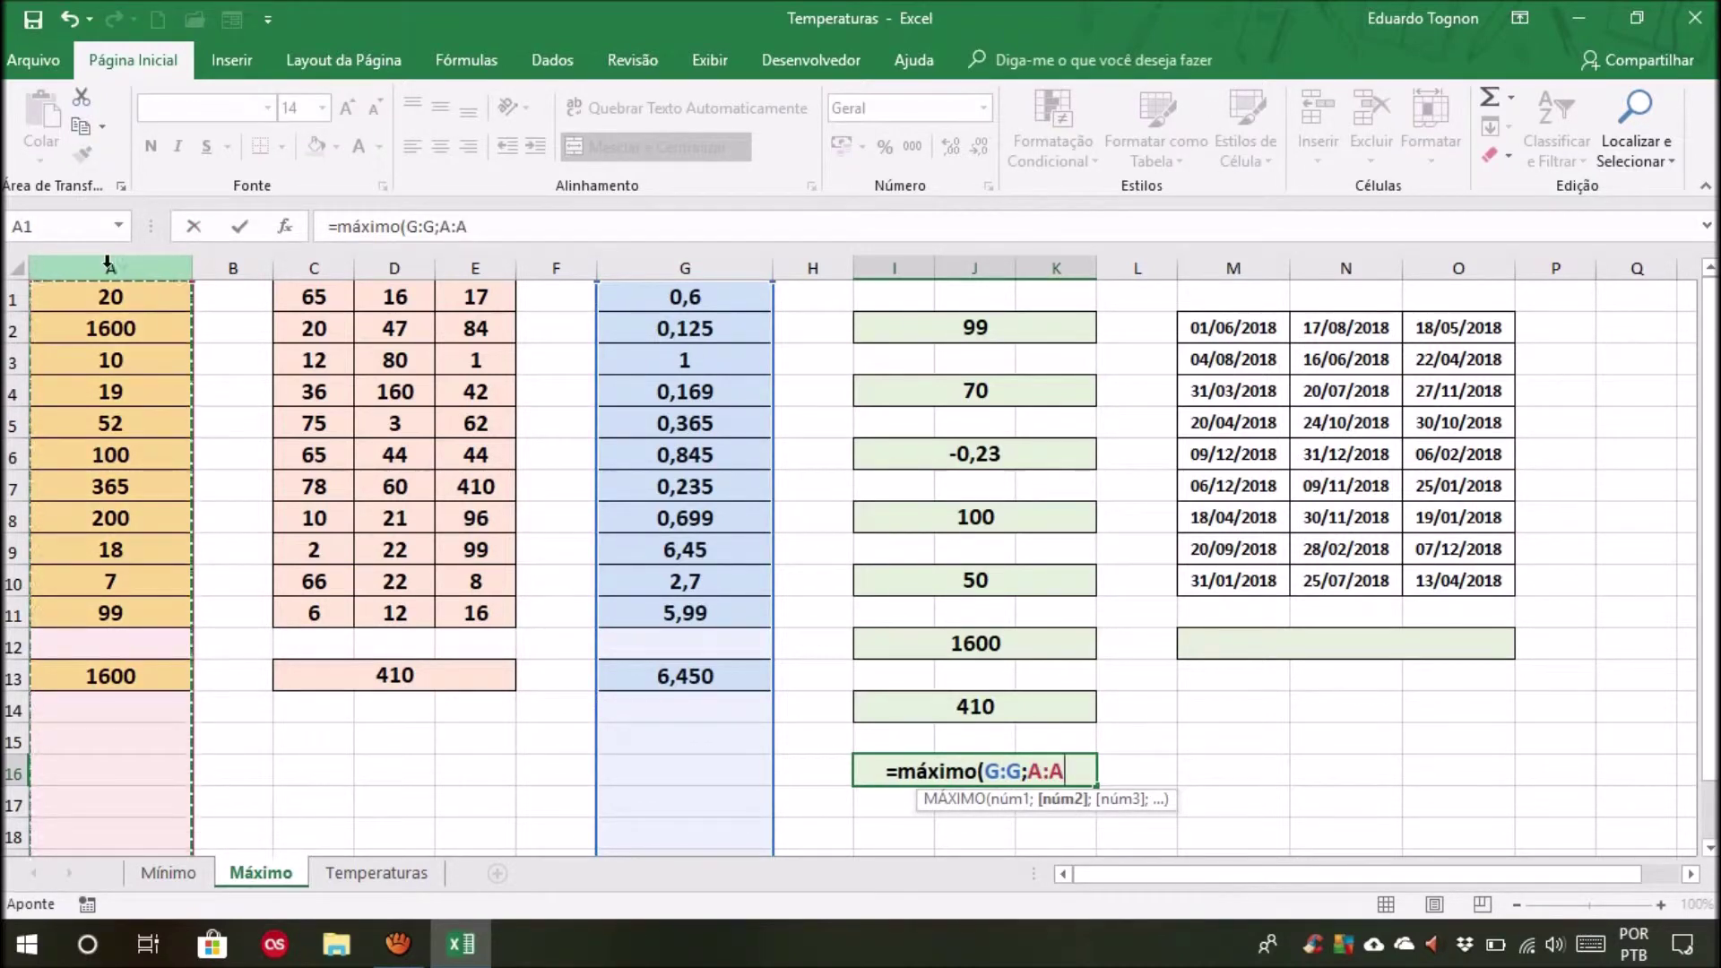
type(")")
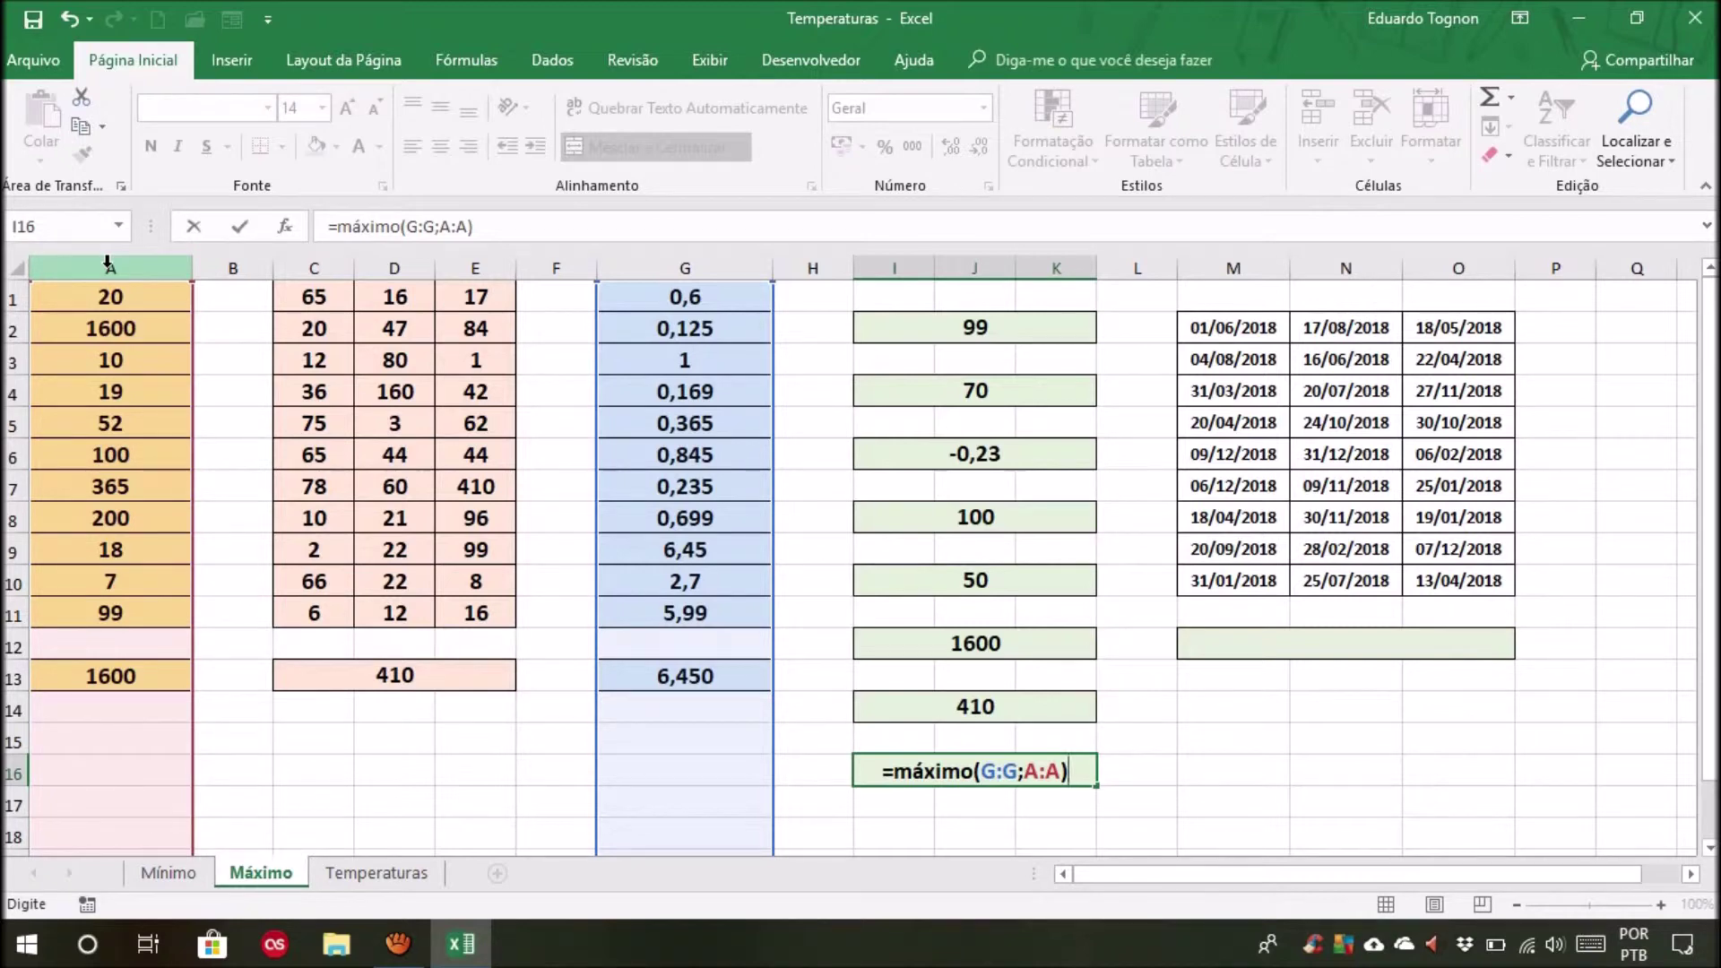
key("Return")
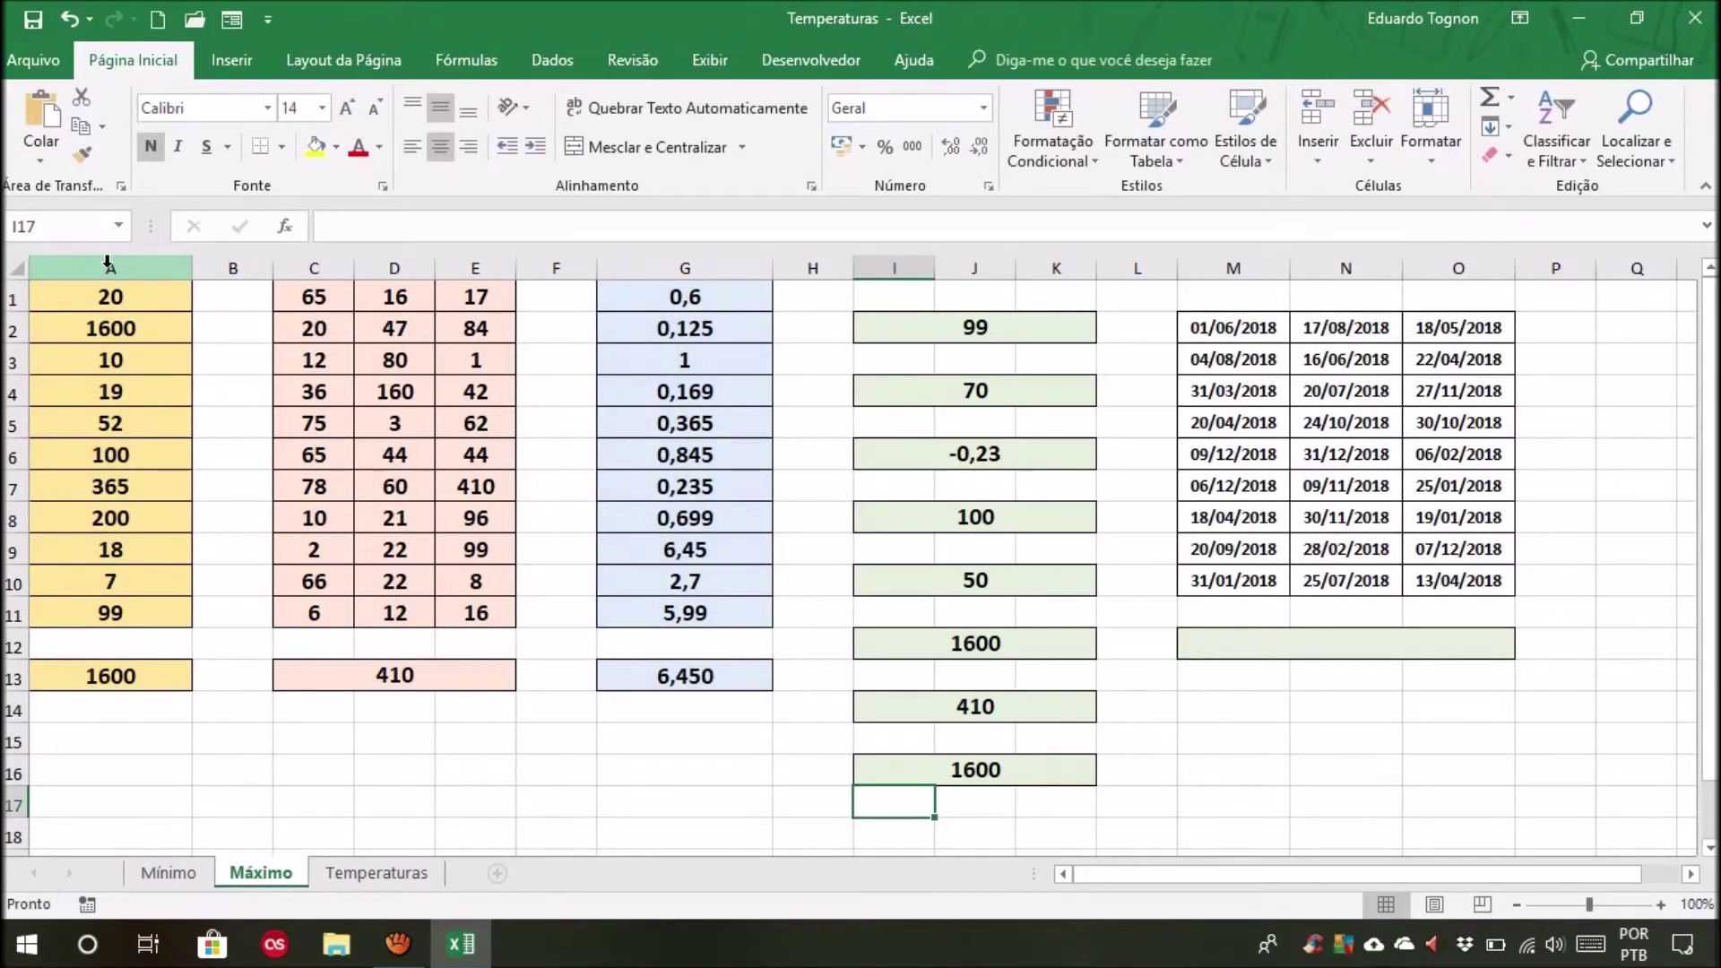
left_click(994, 763)
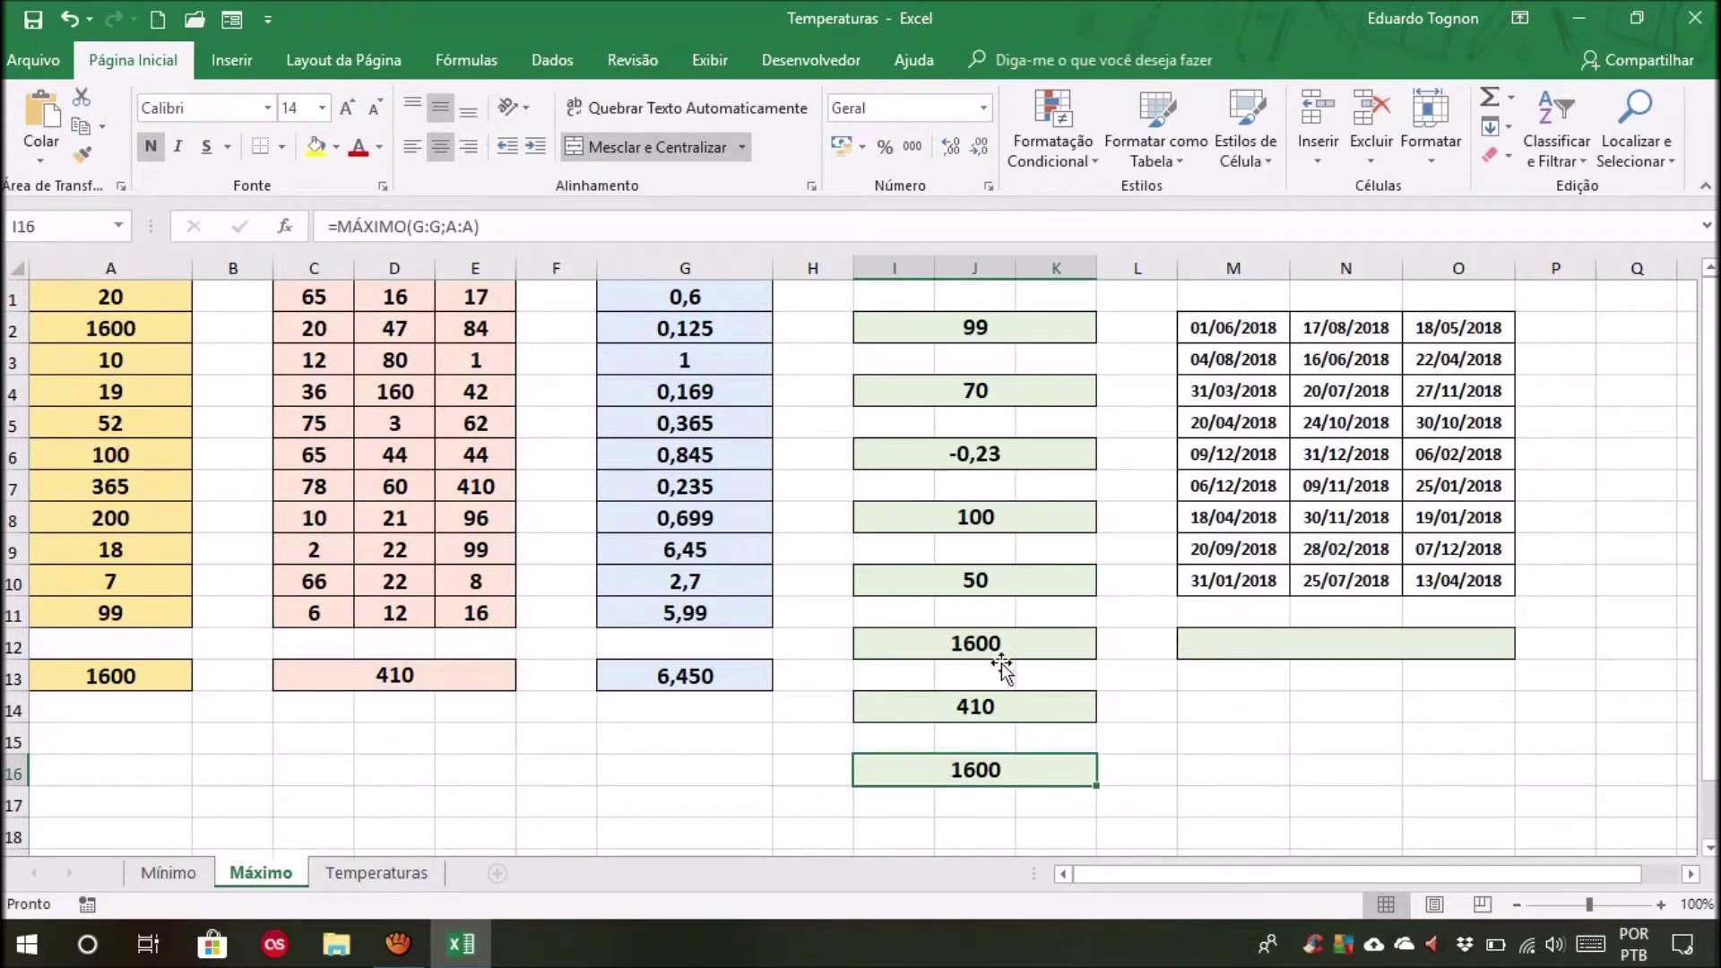
left_click(1009, 330)
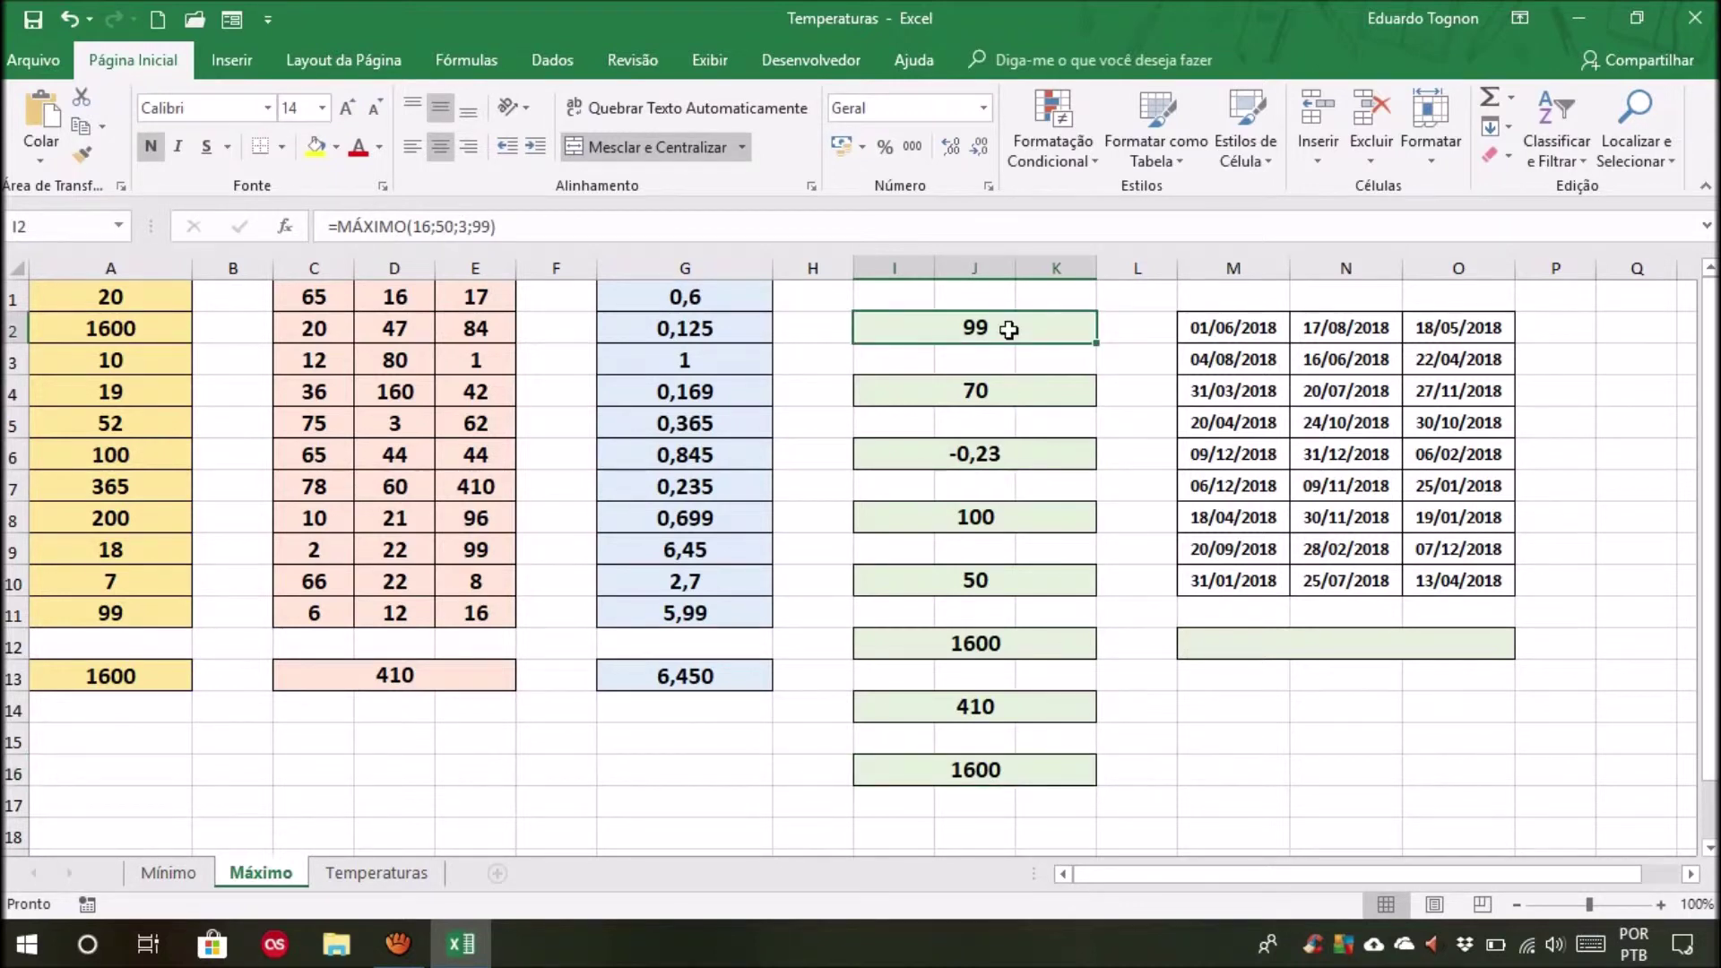
Replace the 99 in I2 with =MÁXIMO(13:13), which returns 1600
key("Delete")
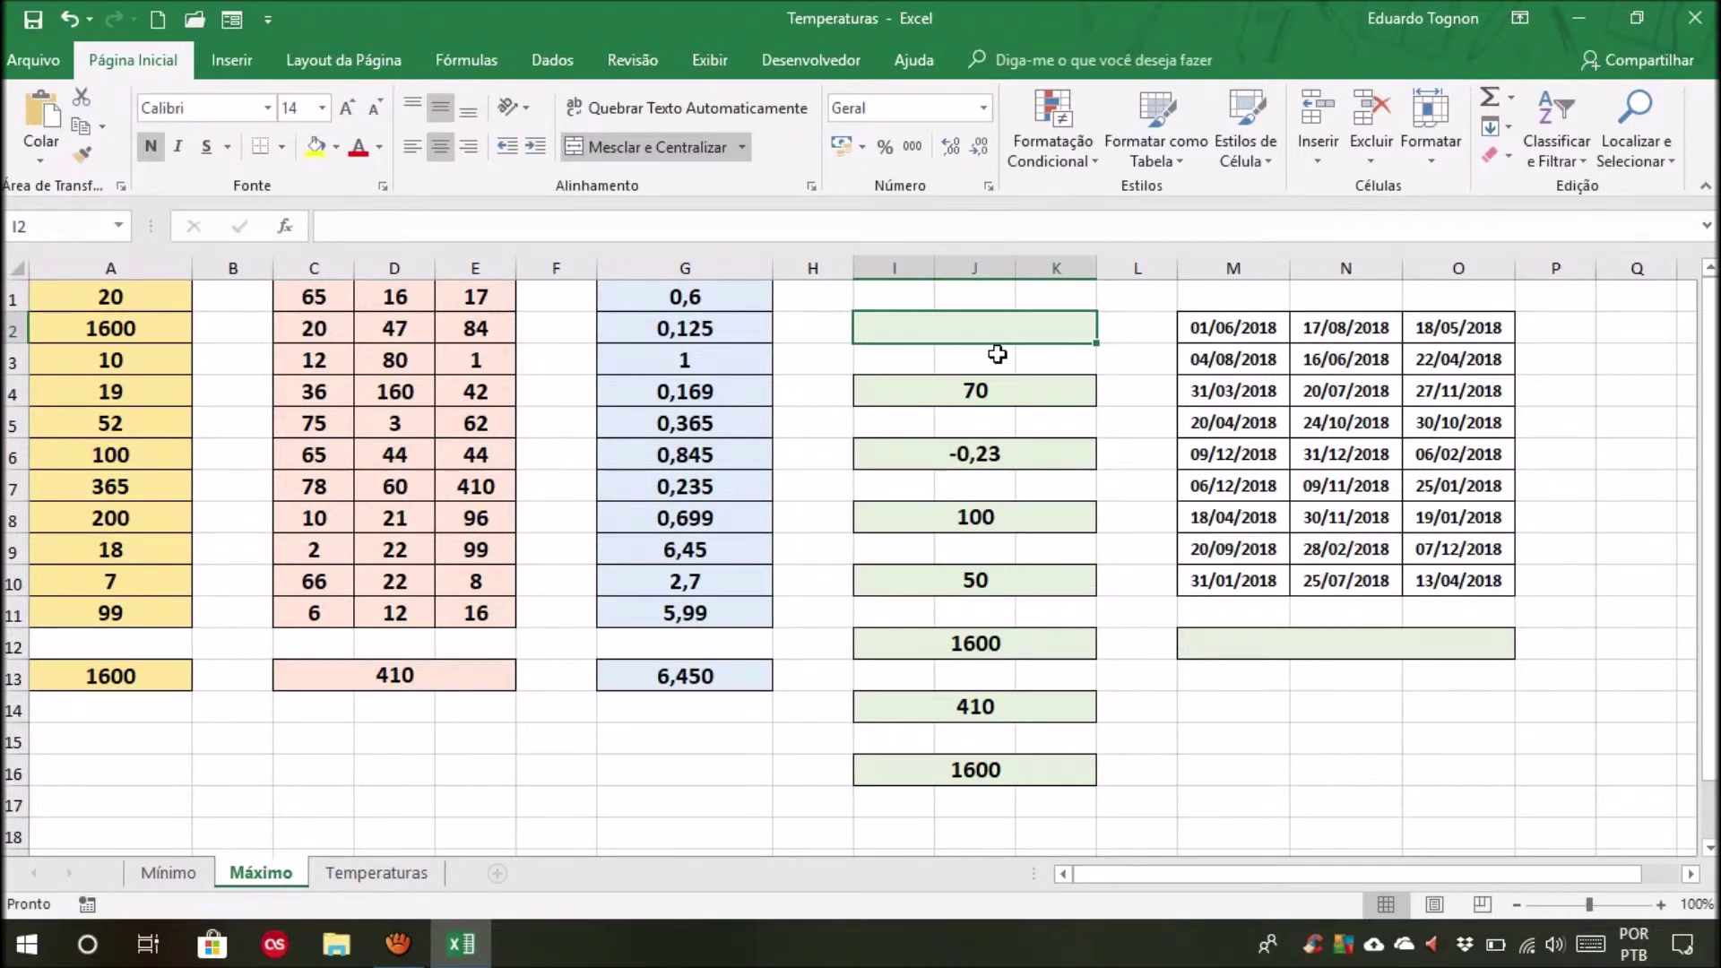
type("=máx")
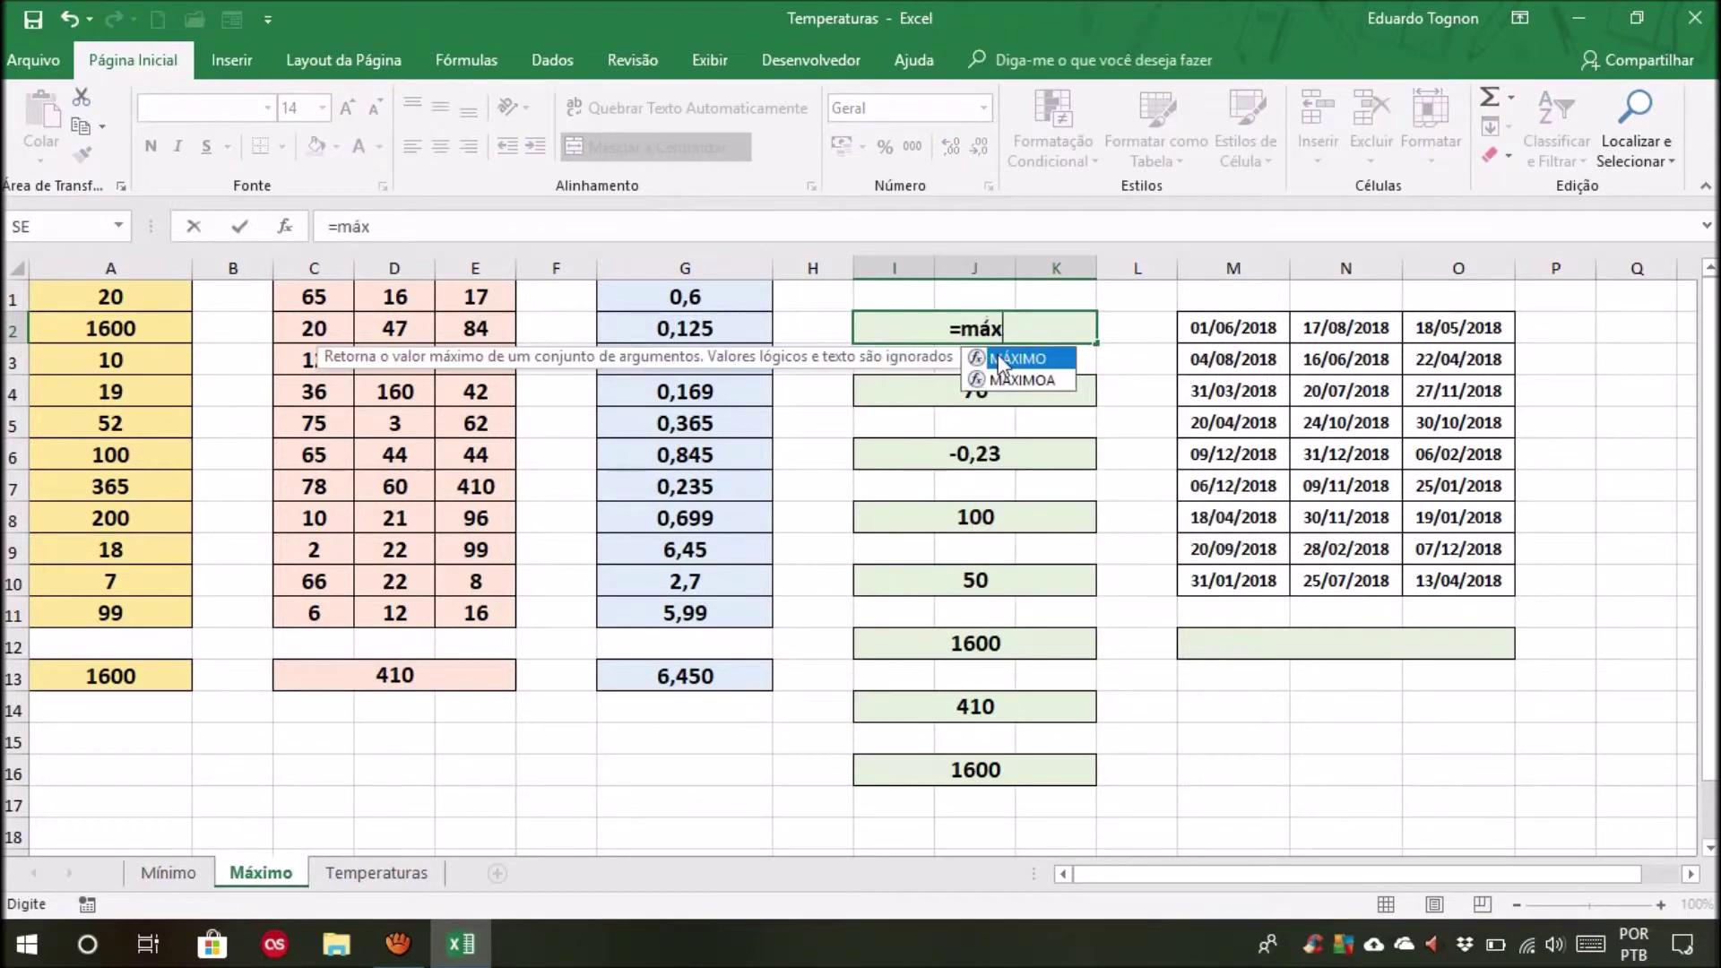
type("imo(")
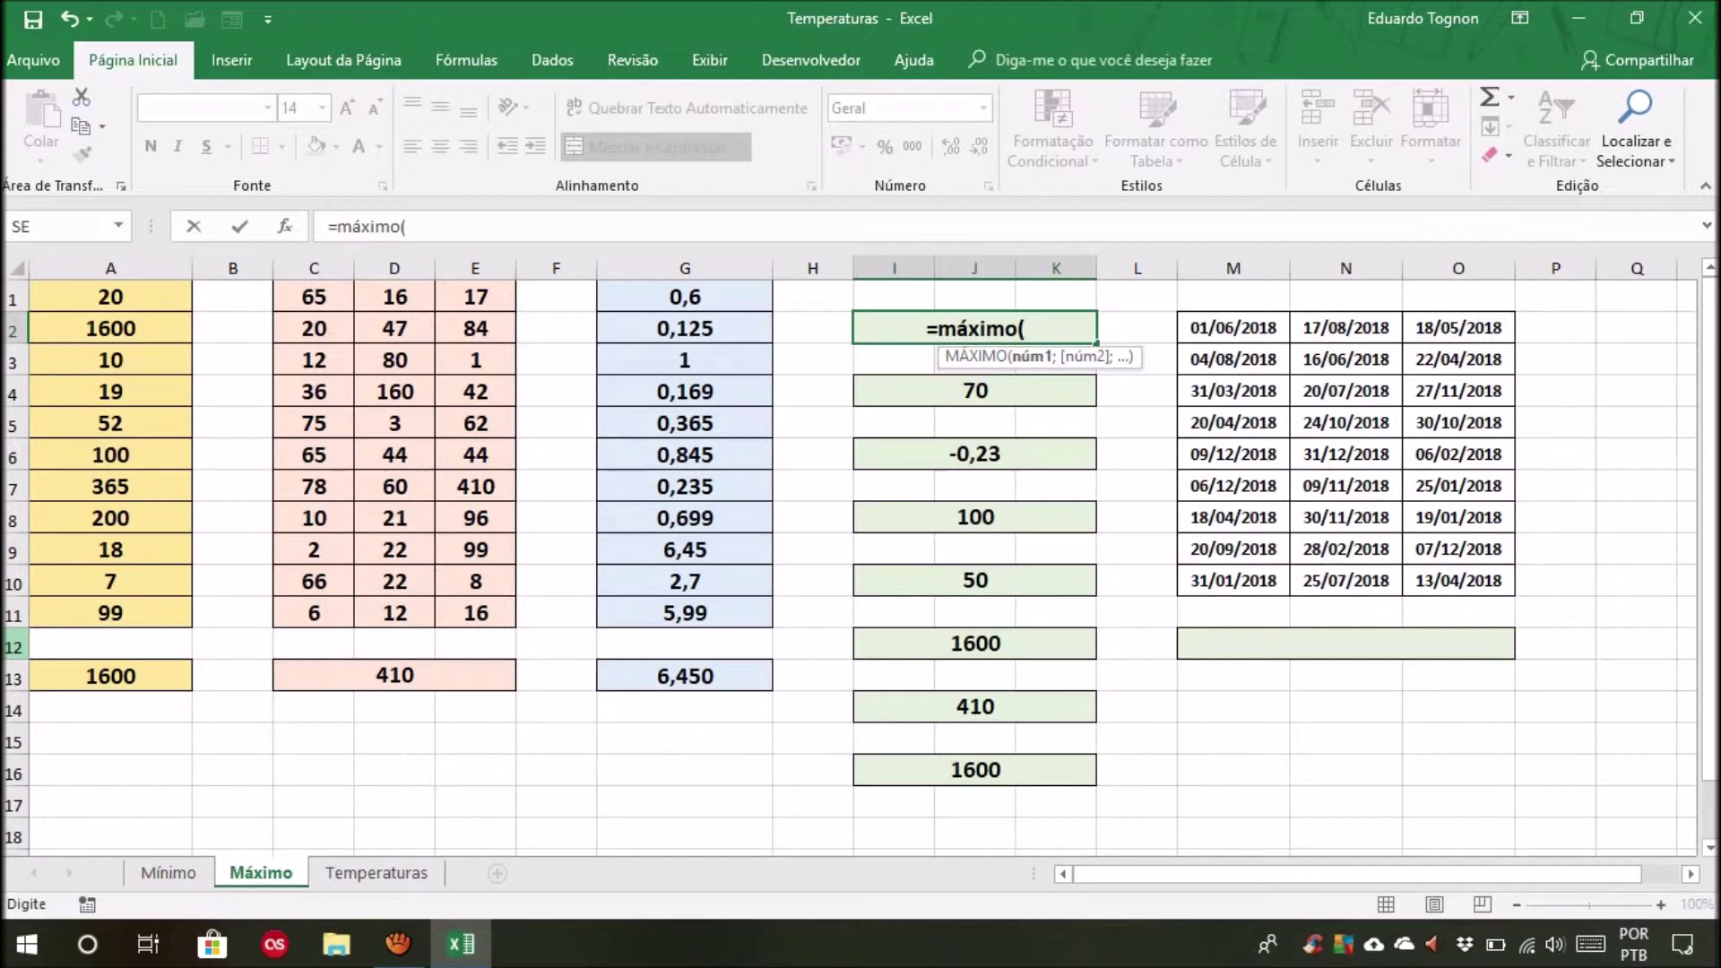
left_click(9, 678)
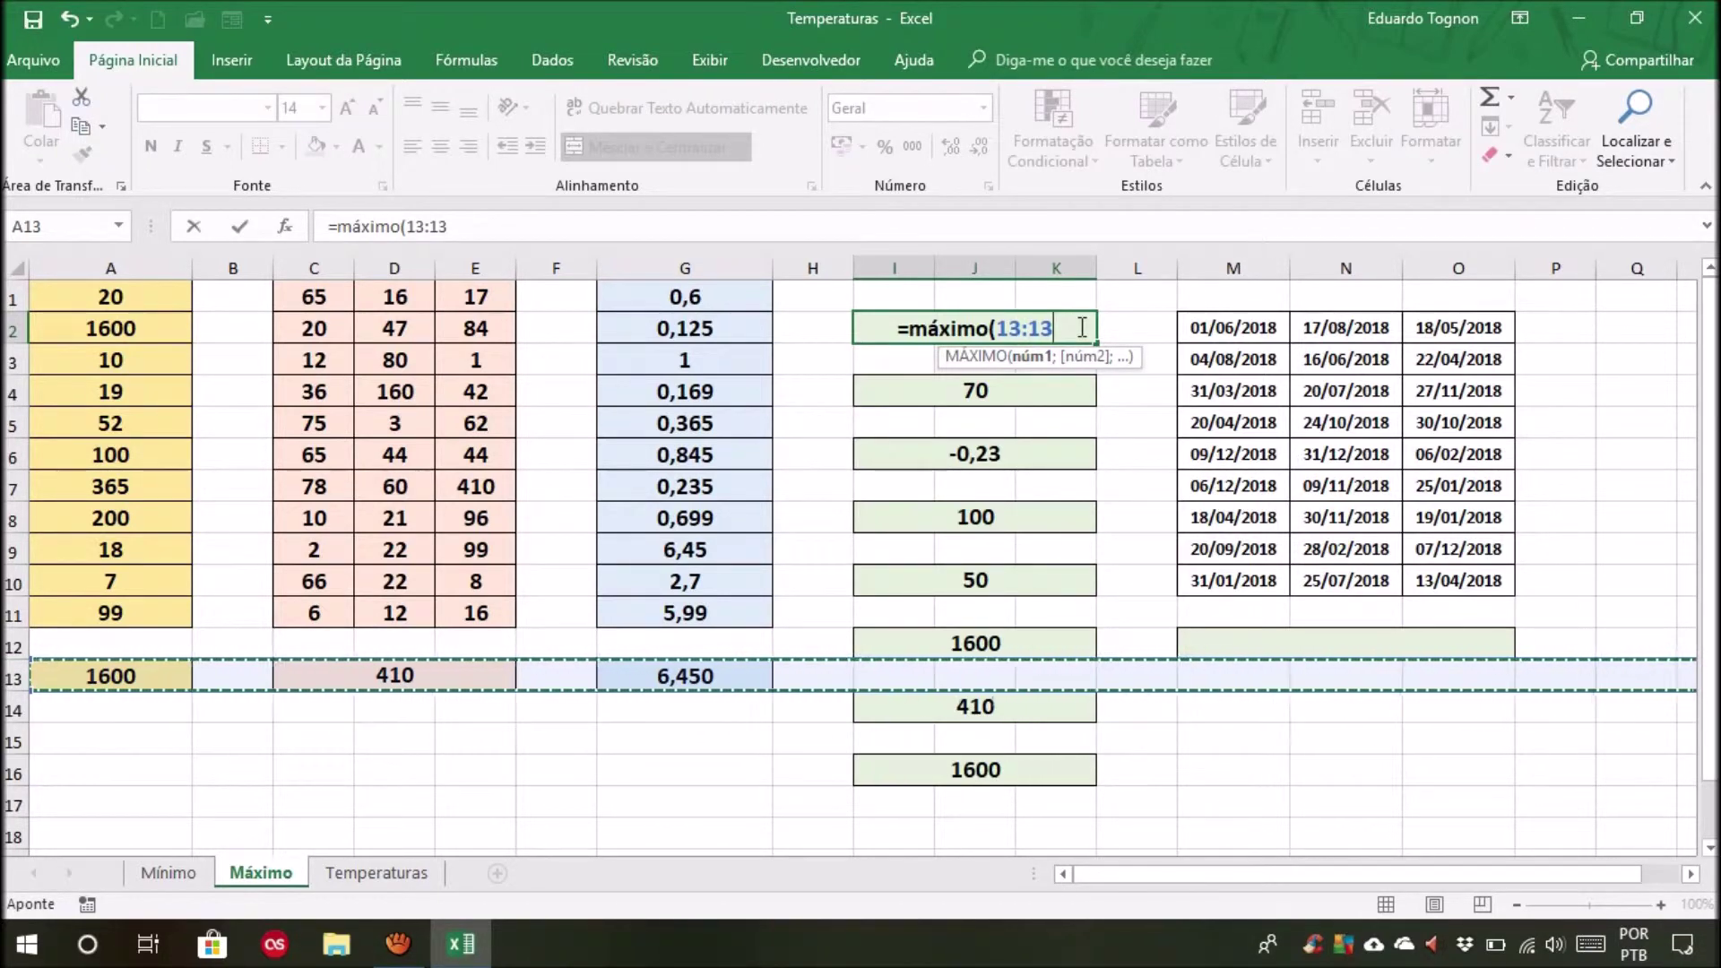
type(")")
key("Return")
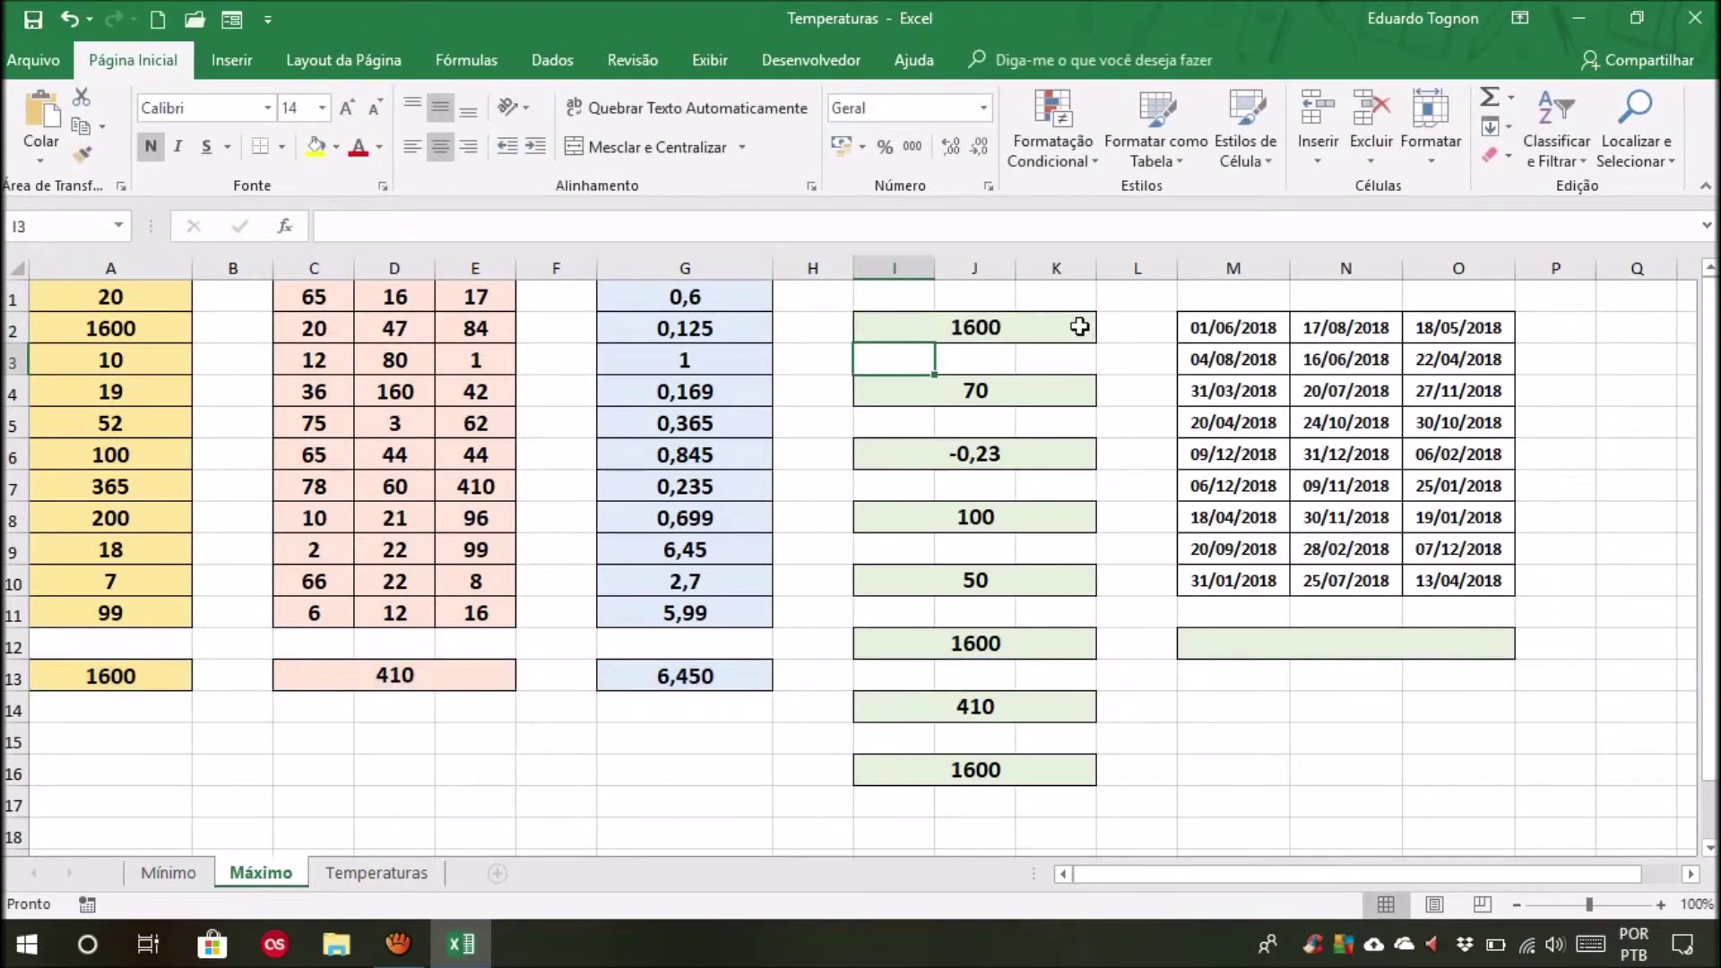
left_click(1079, 326)
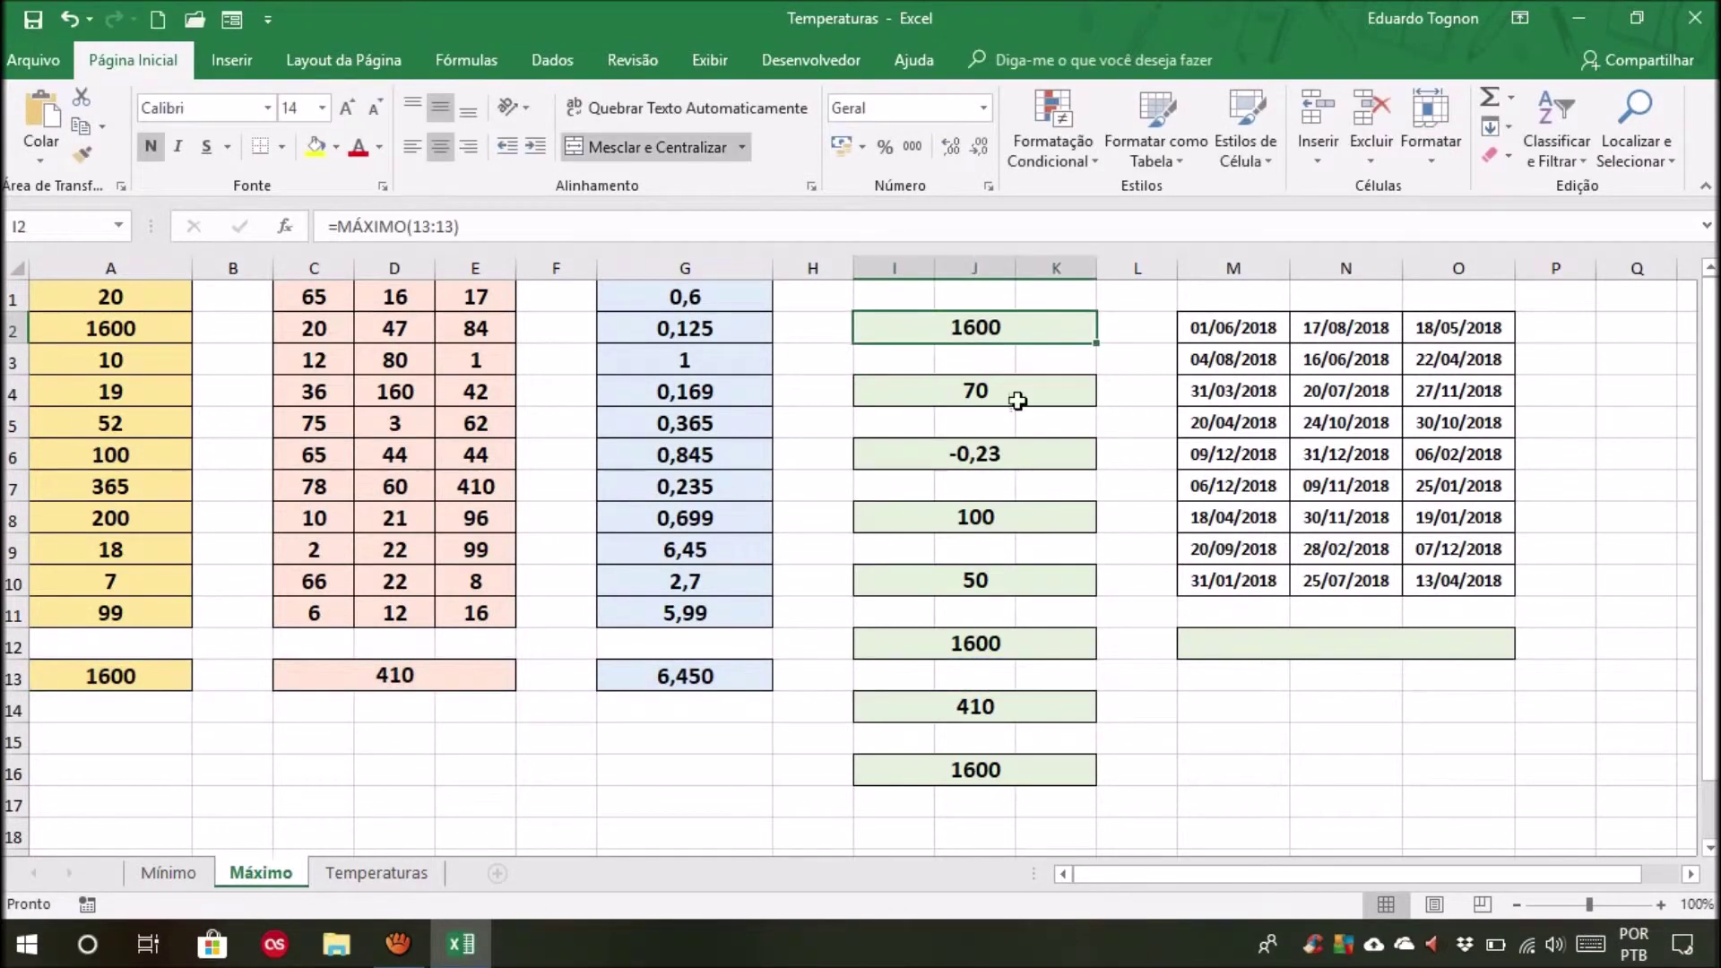
left_click(121, 679)
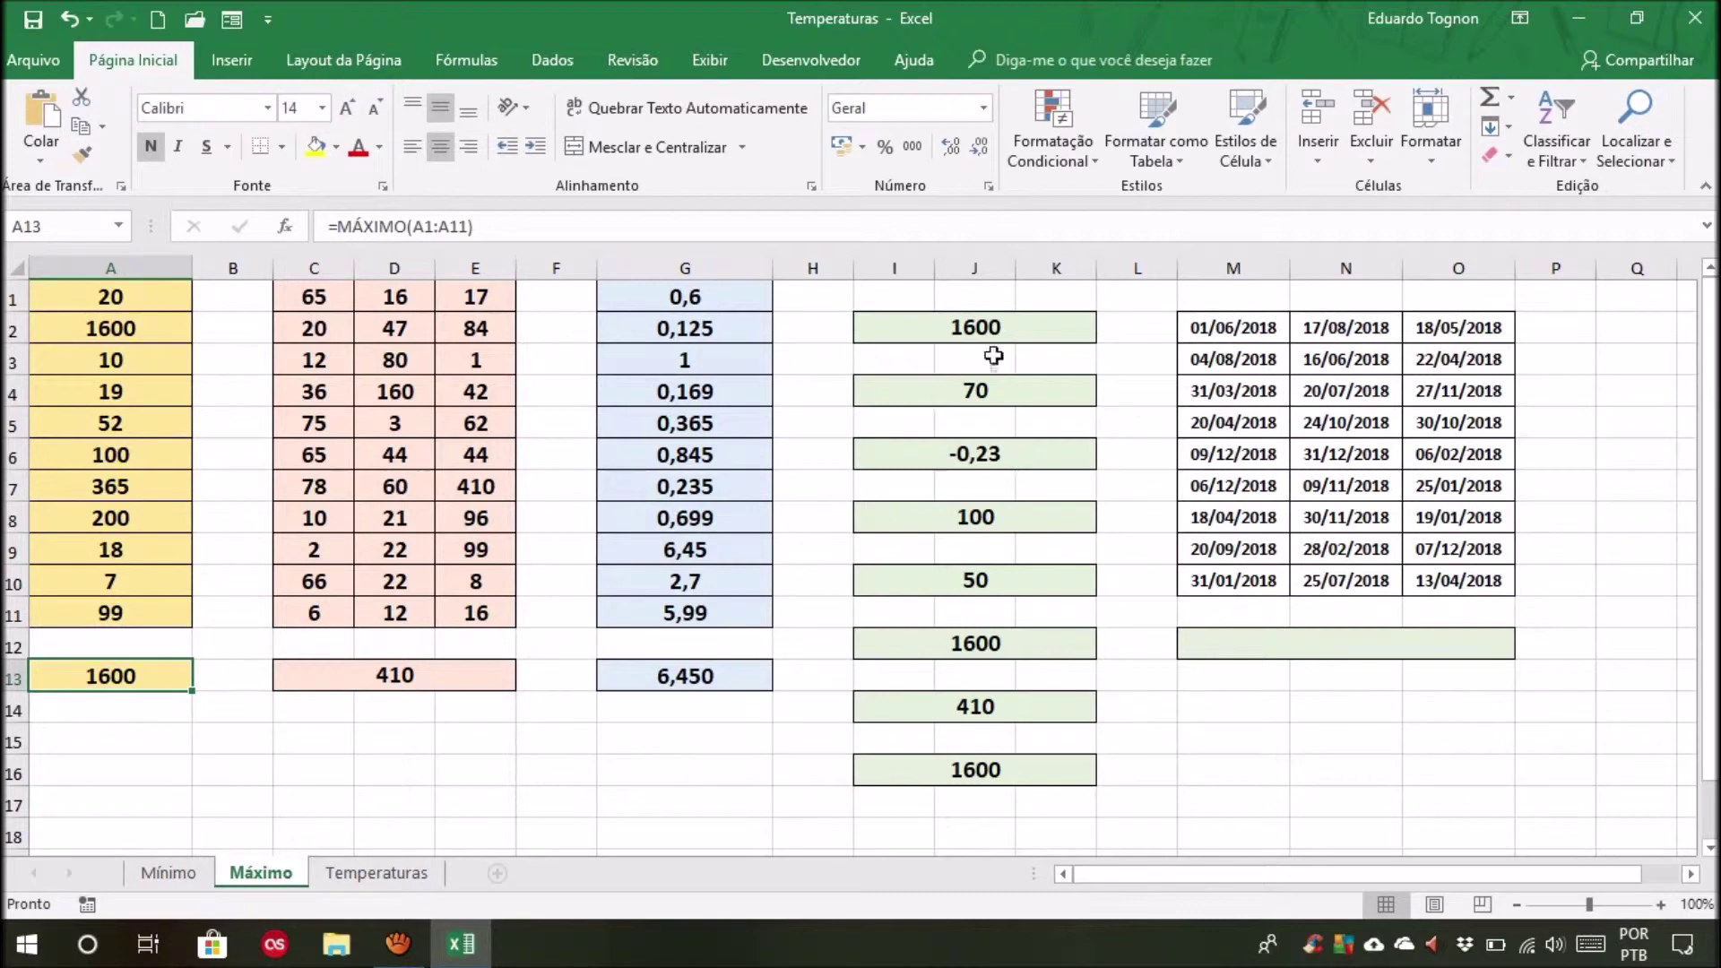
left_click(989, 331)
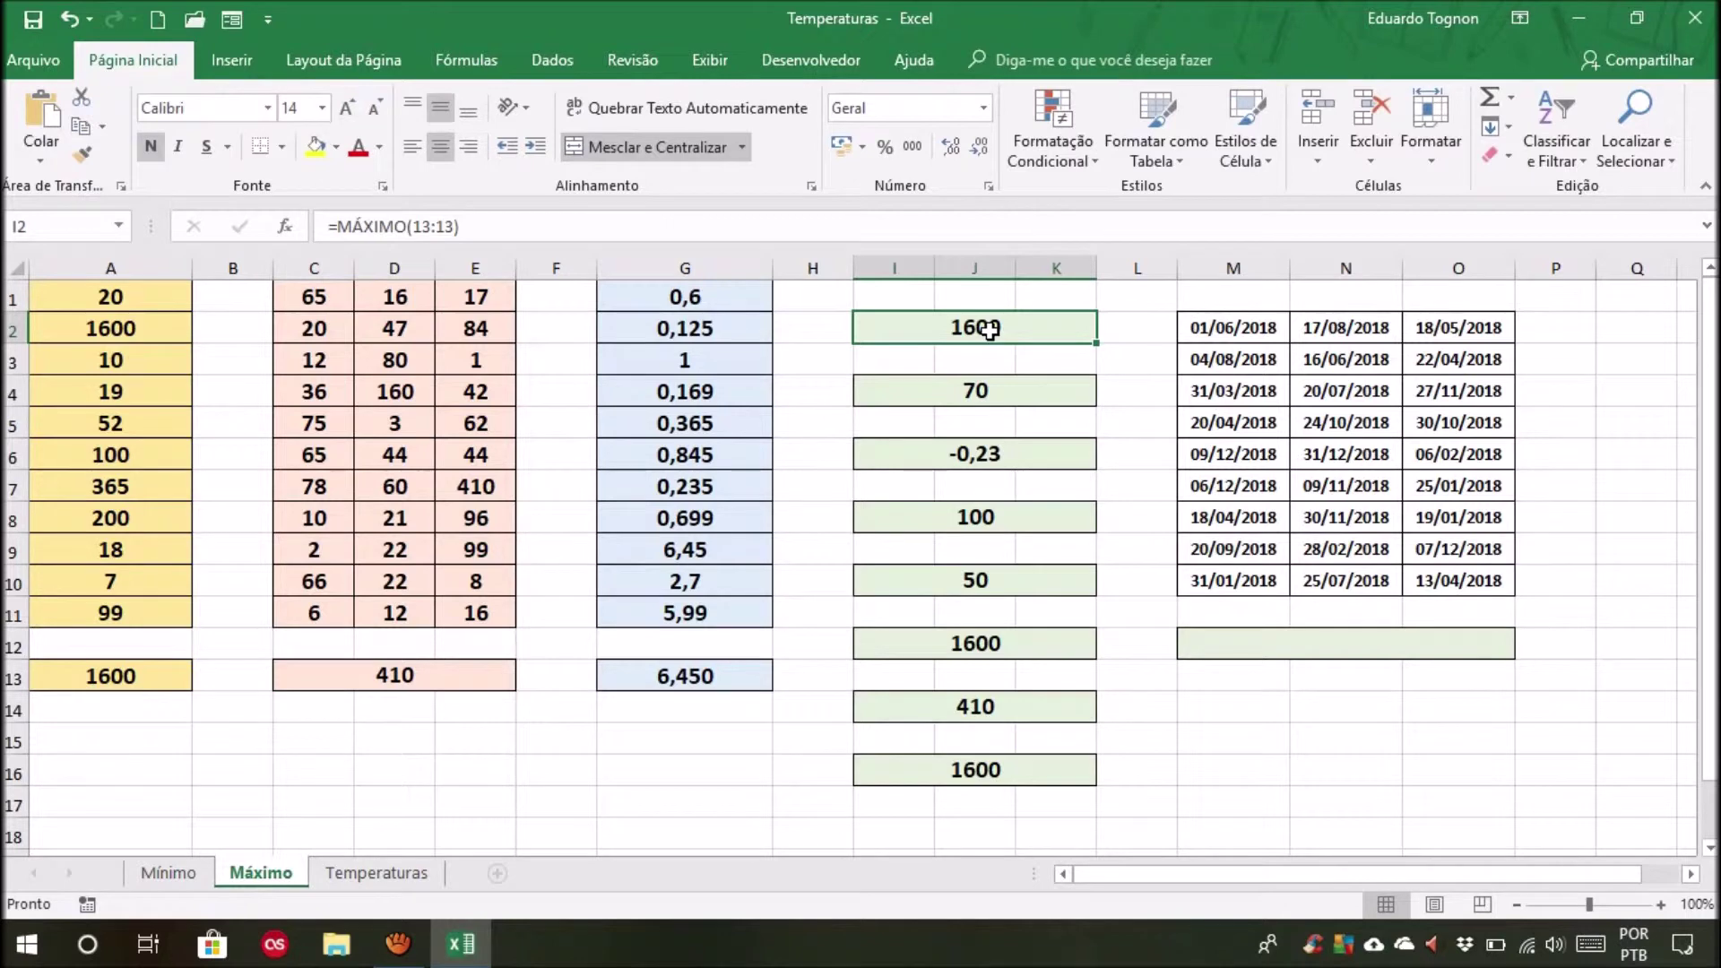
left_click(1051, 381)
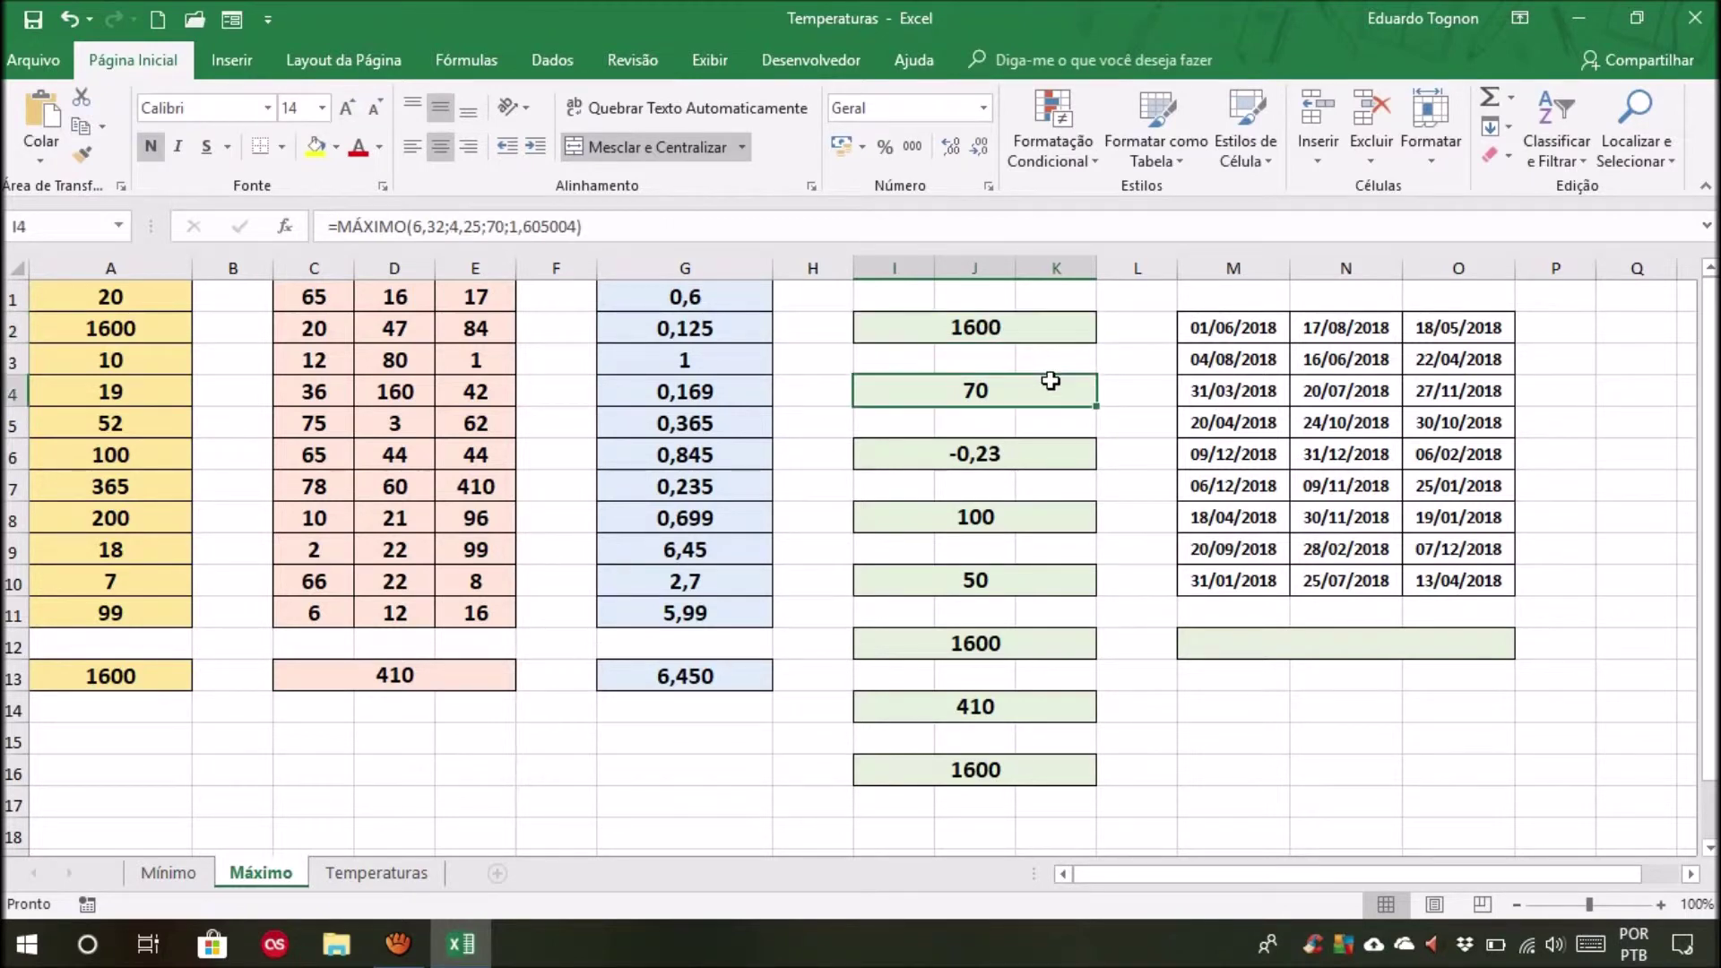
Enter =MÁXIMO(13:13;G:G) in I4 so it shows 1600 instead of 70
type("=máx")
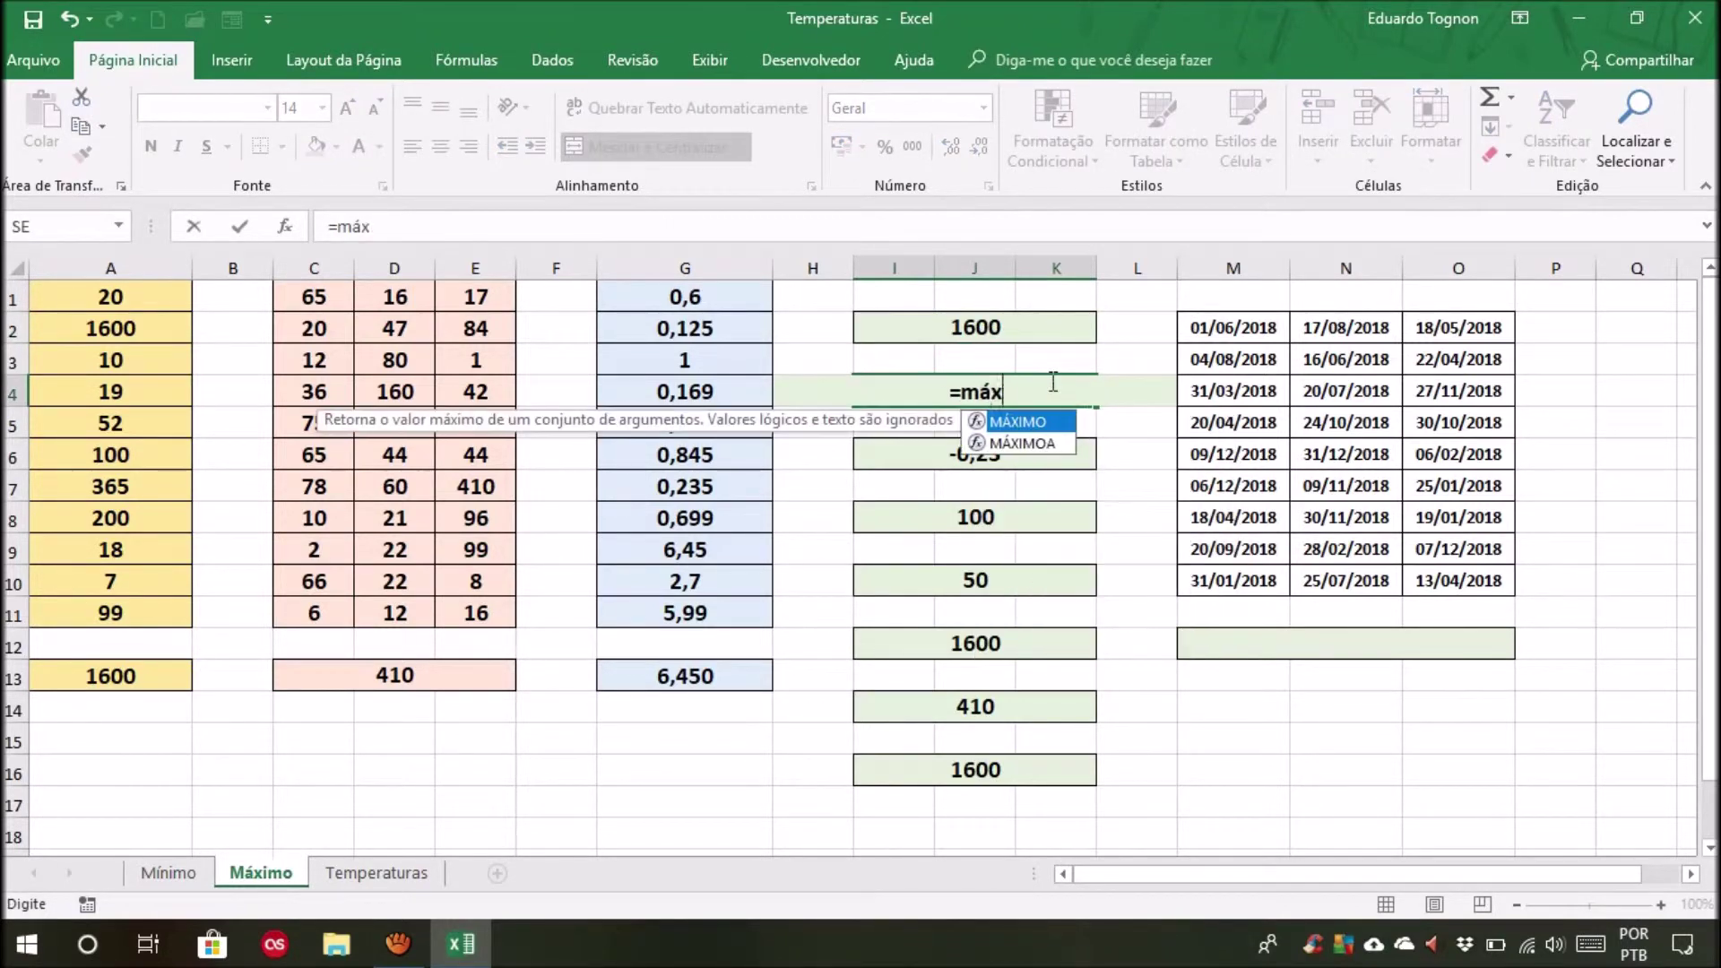
type("imo")
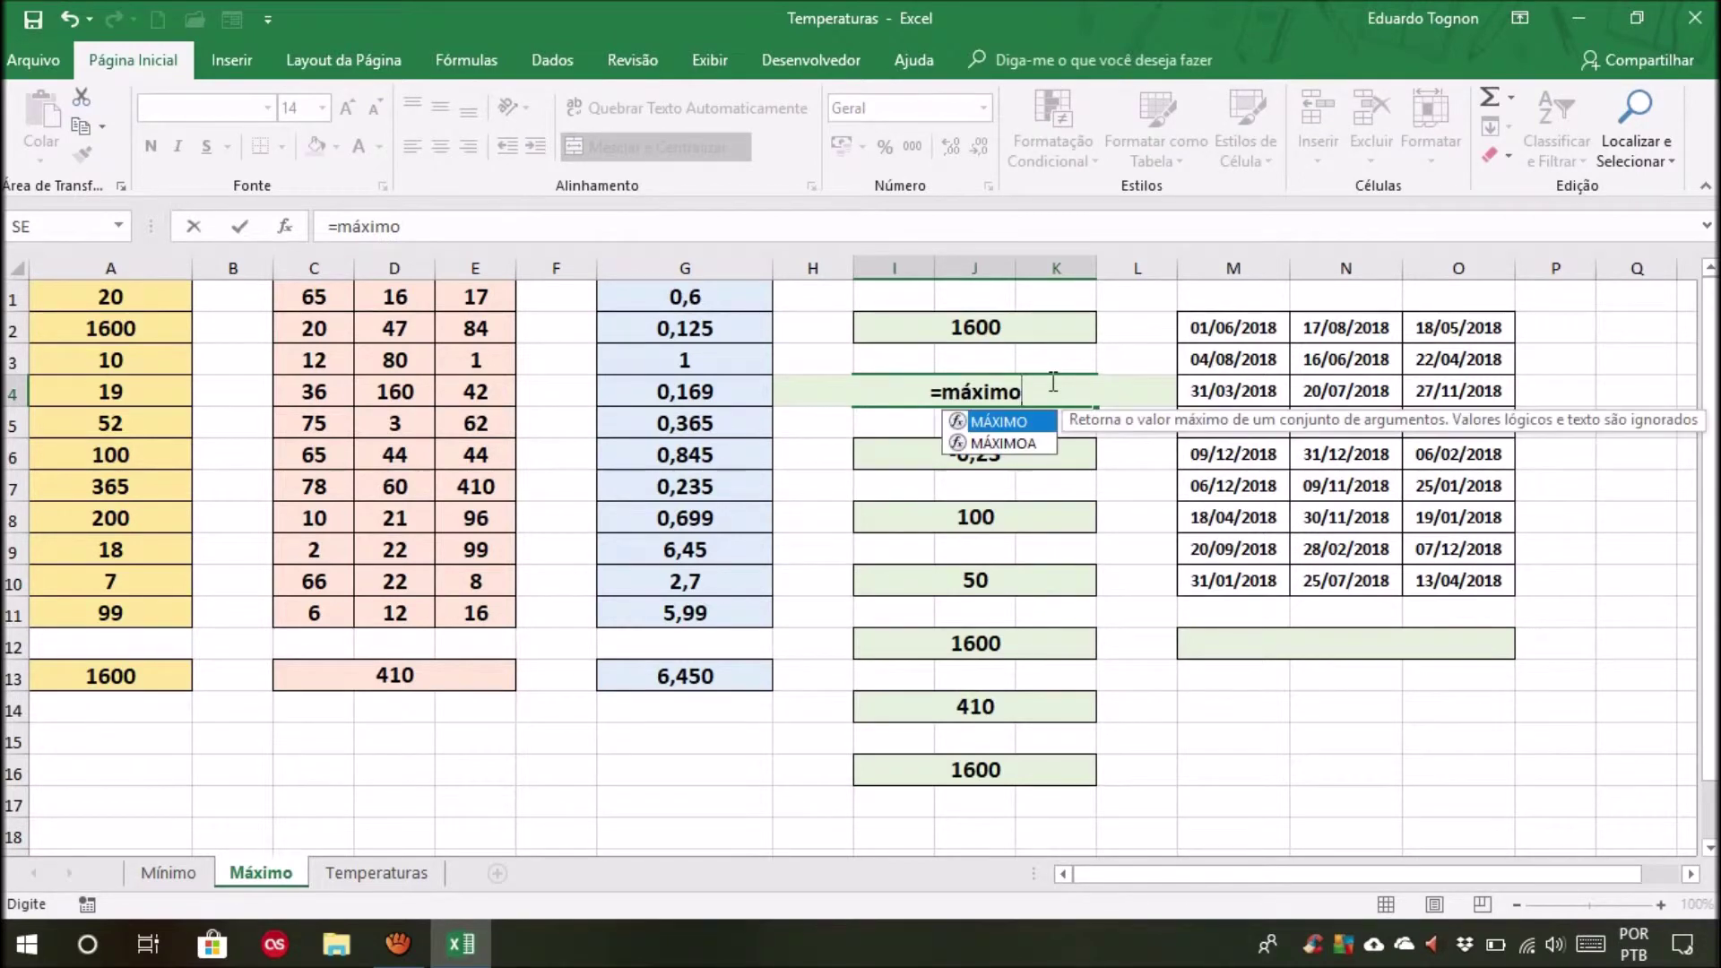
type("(")
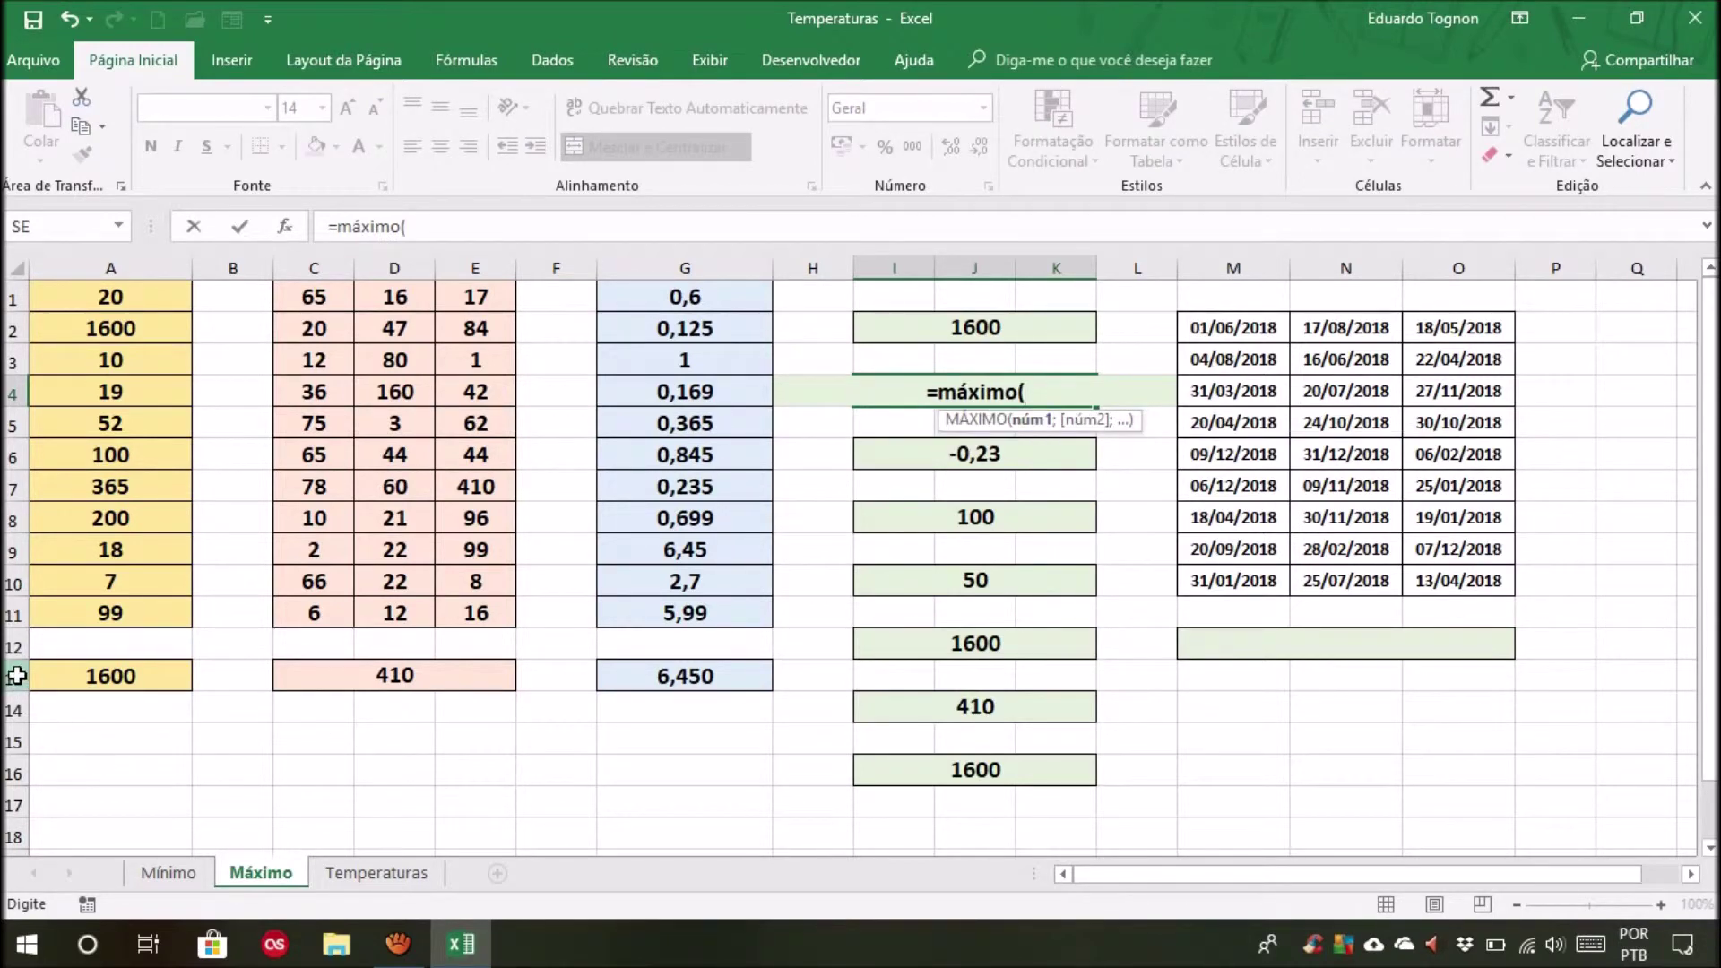
left_click(10, 679)
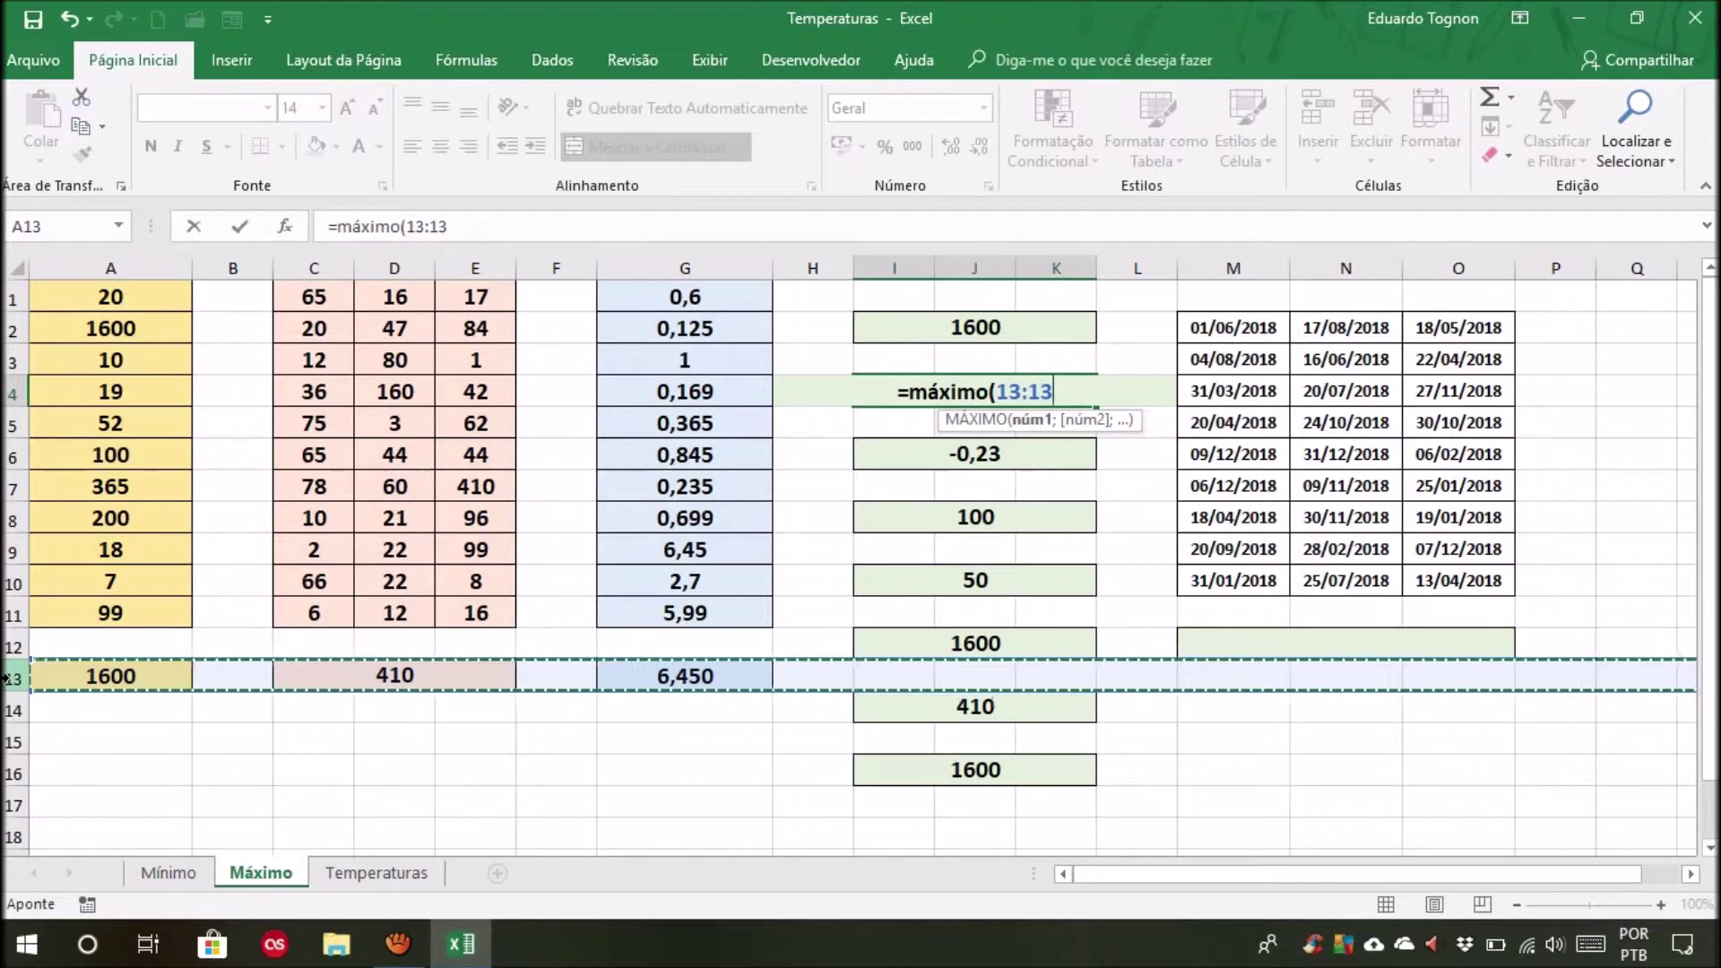
type(";")
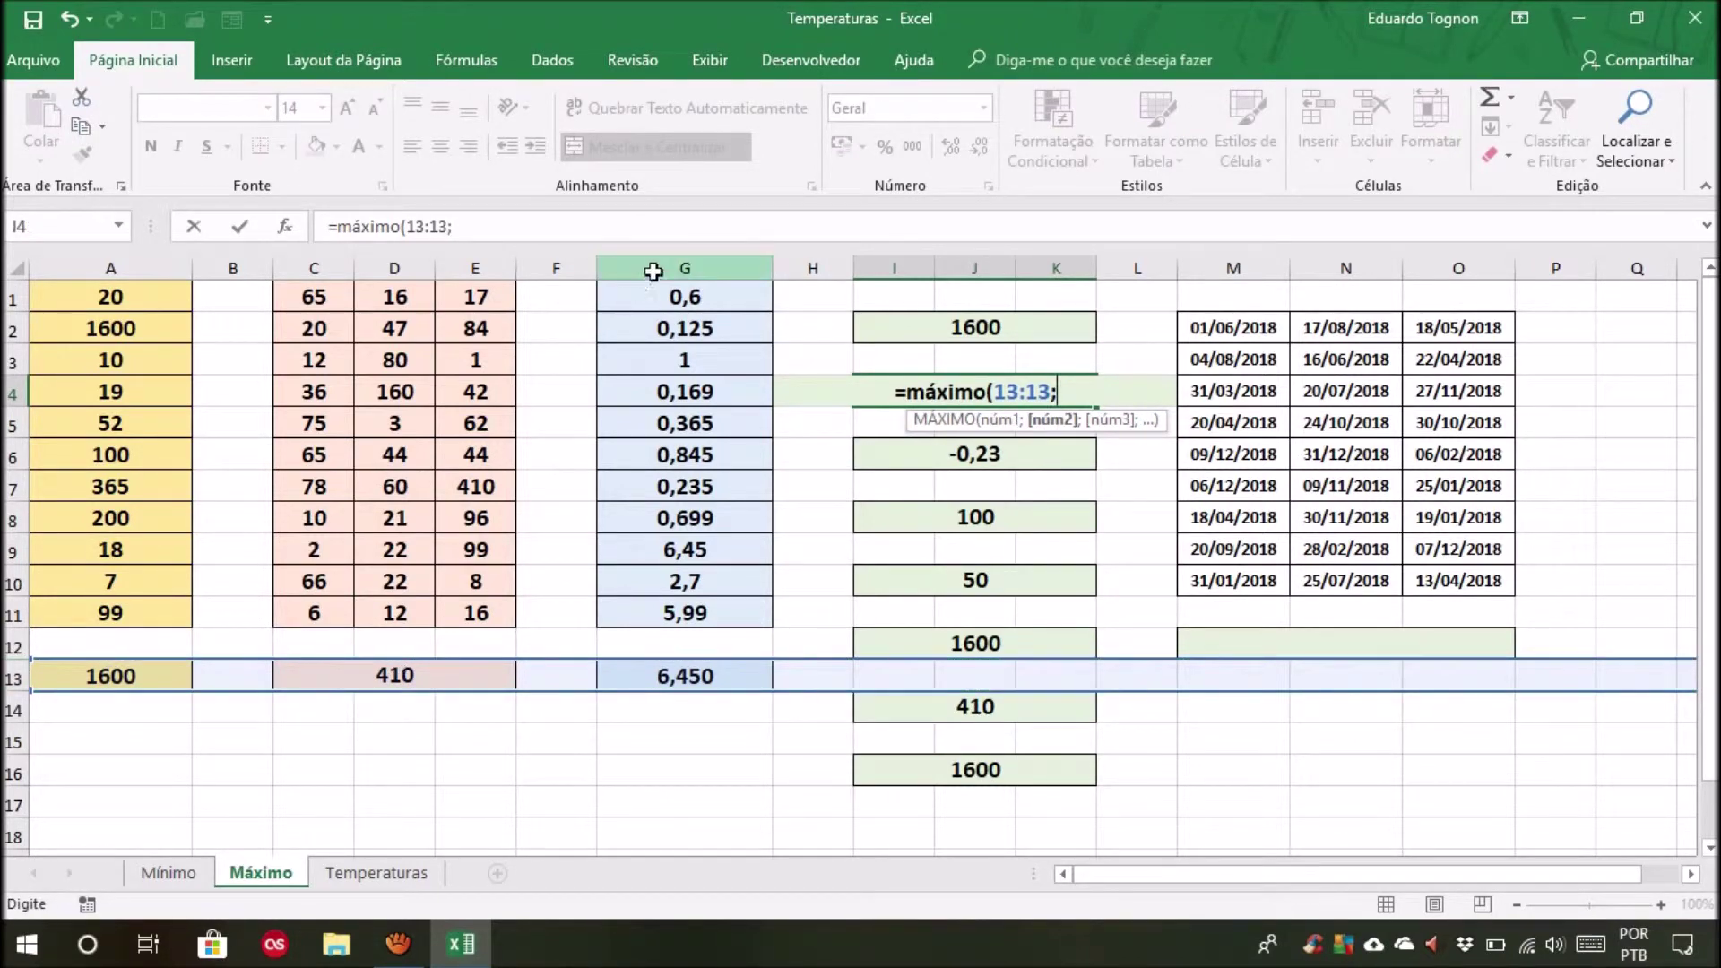
left_click(663, 259)
left_click(664, 259)
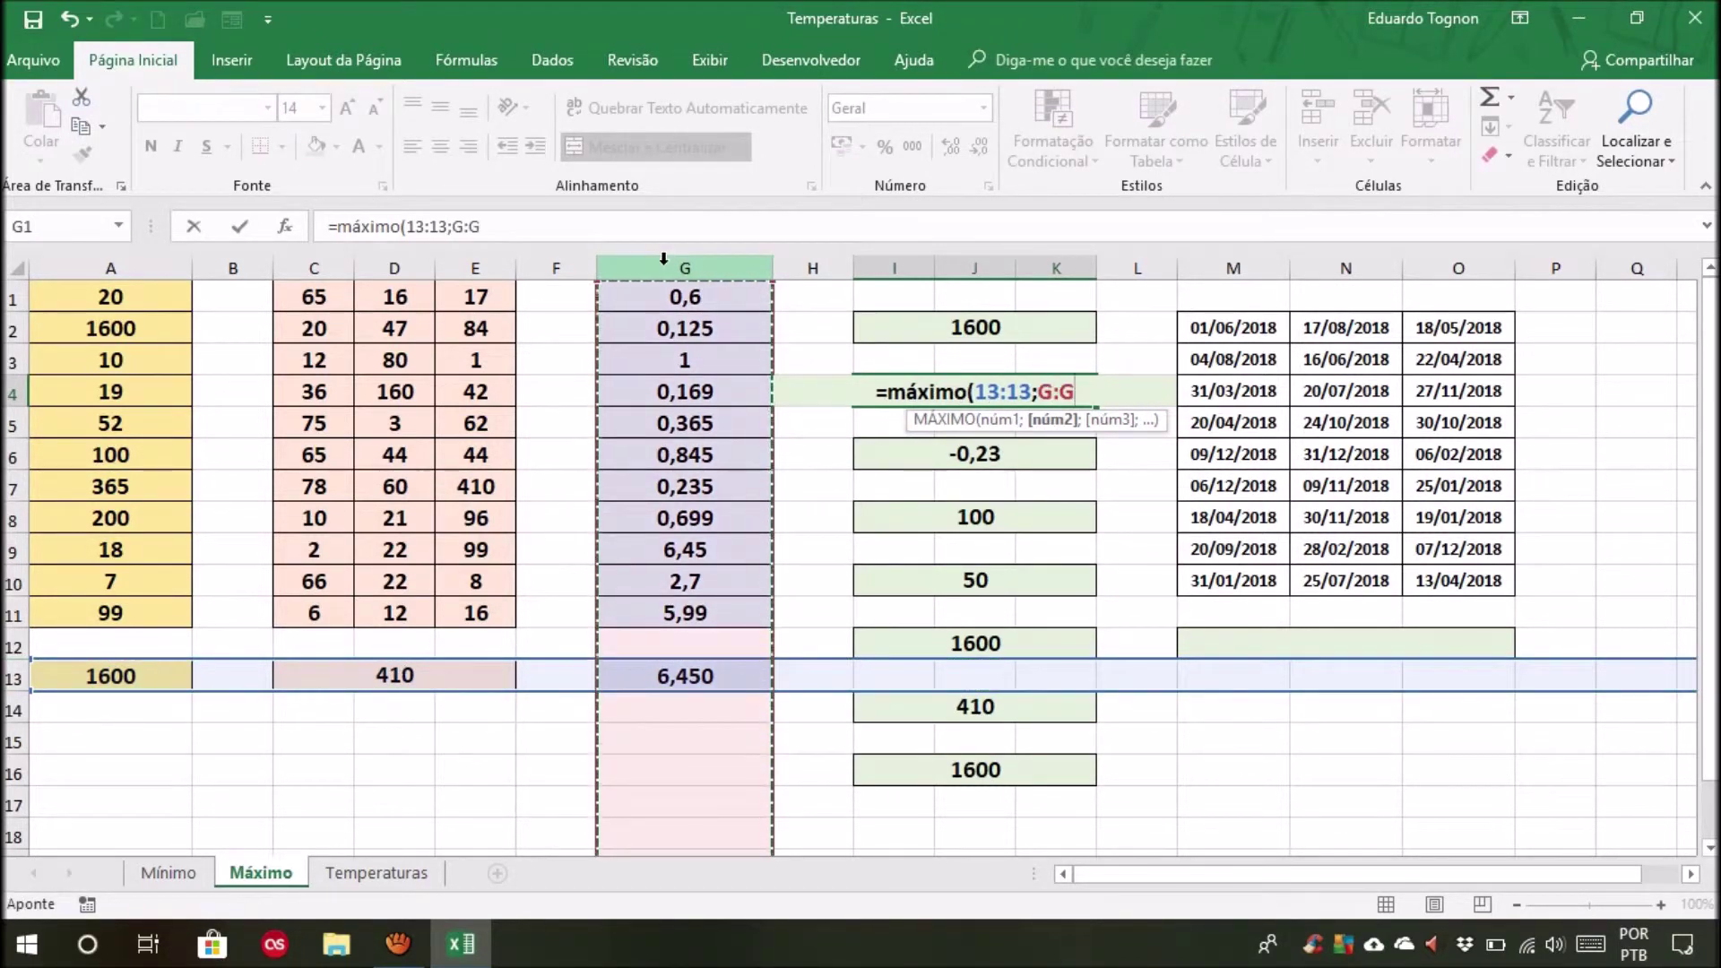
type(")")
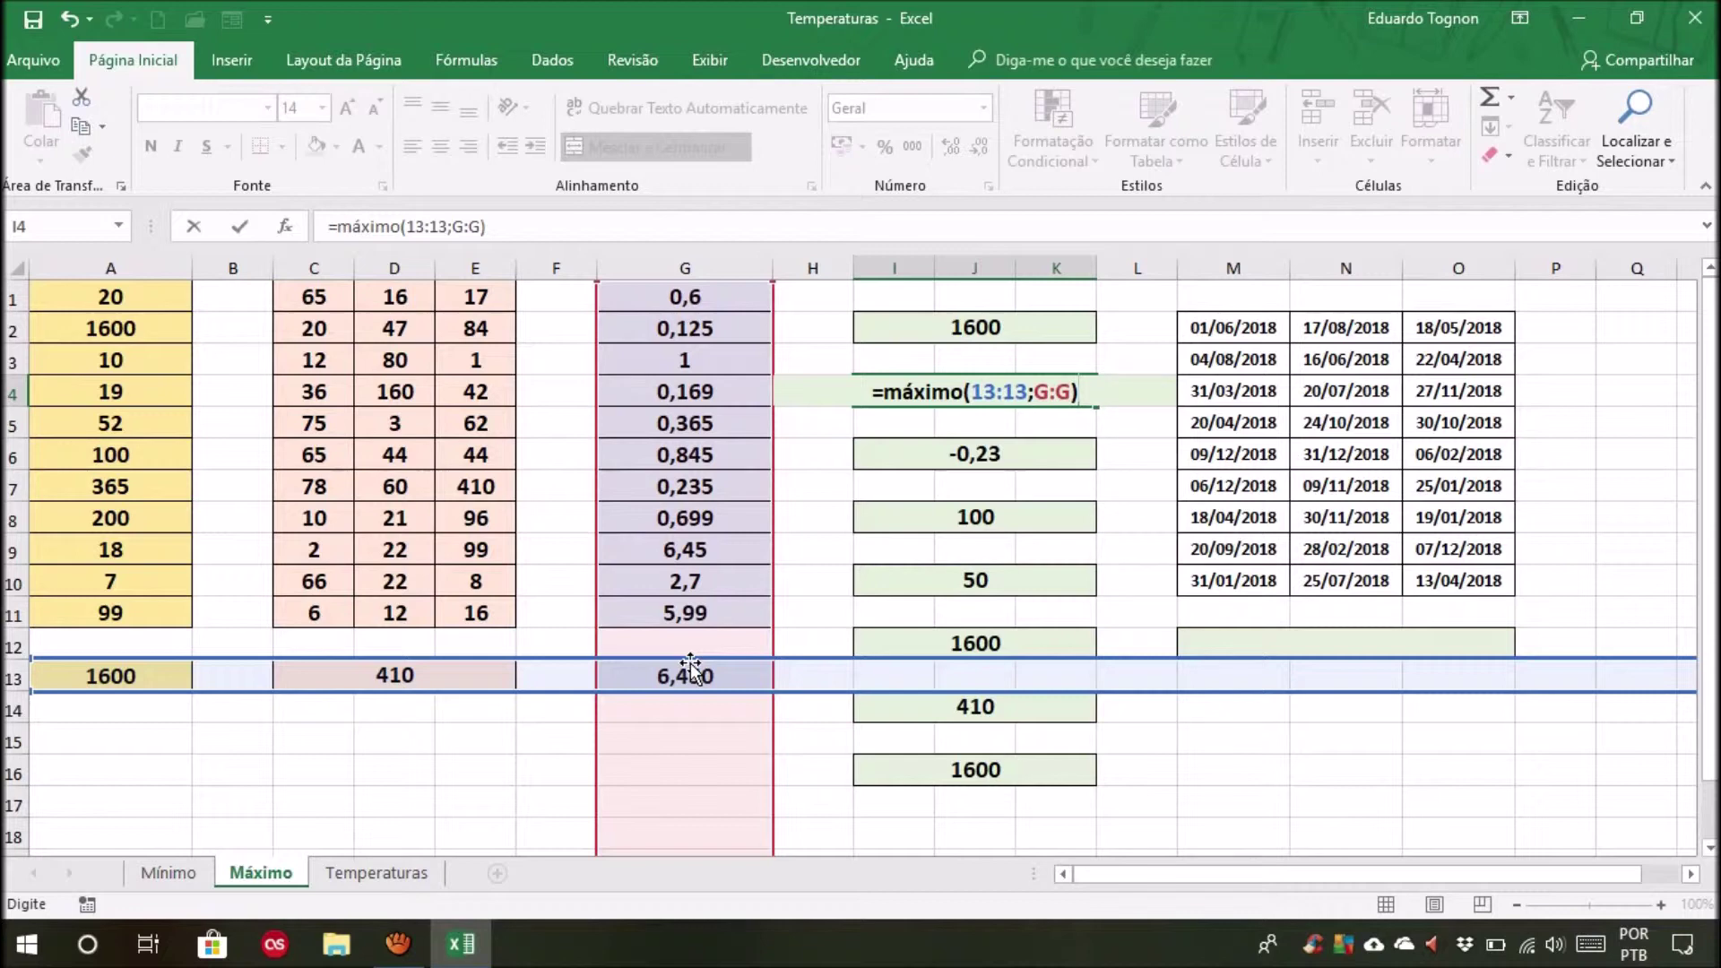
key("Return")
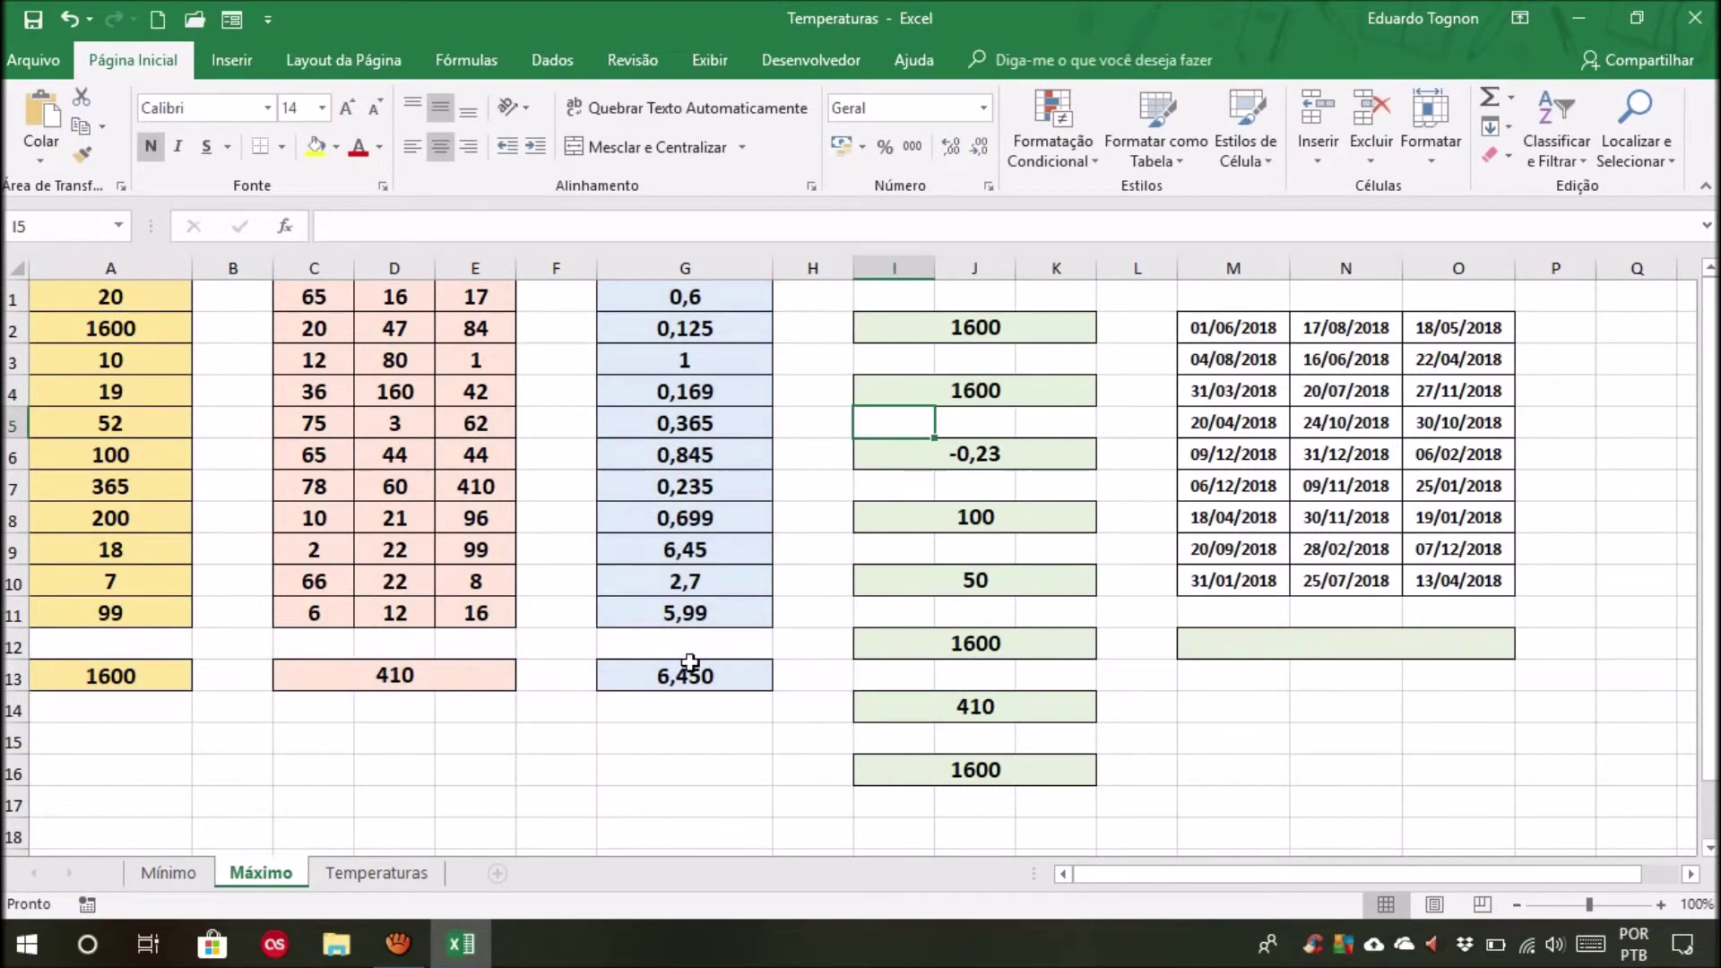
Enter =MÁXIMO(M2:O10) in merged cell M12, returning the latest date 31/12/2018
left_click(1328, 639)
type("=máximo(")
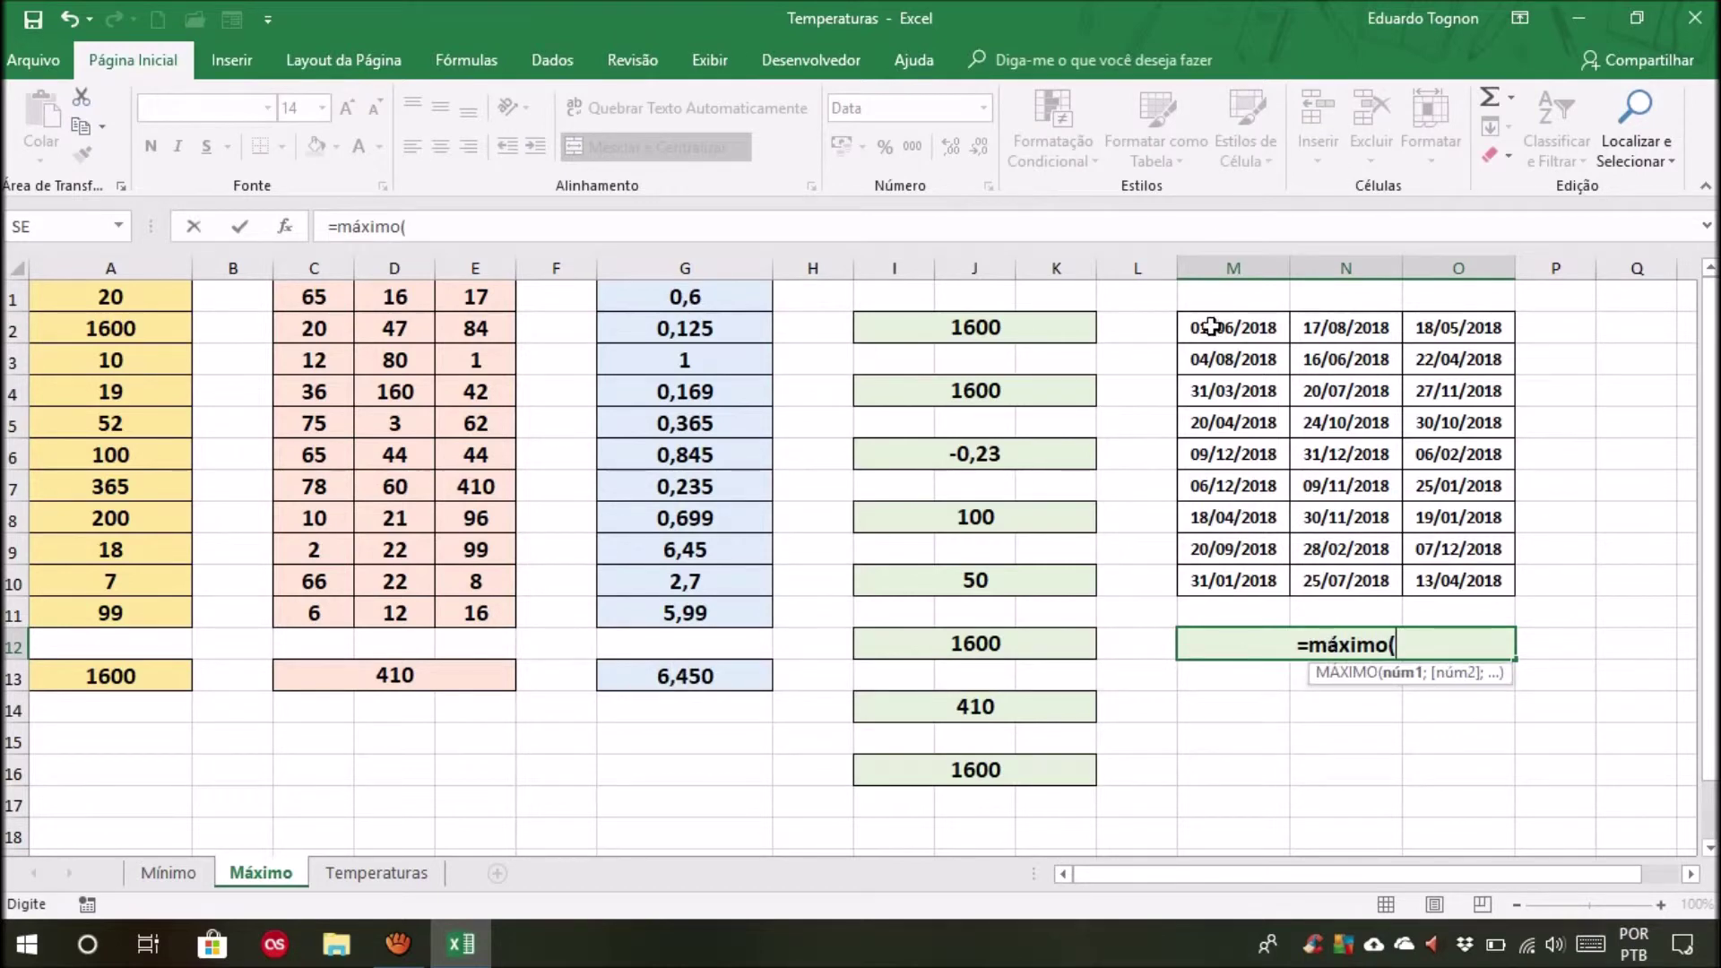
left_click_drag(1210, 327, 1481, 581)
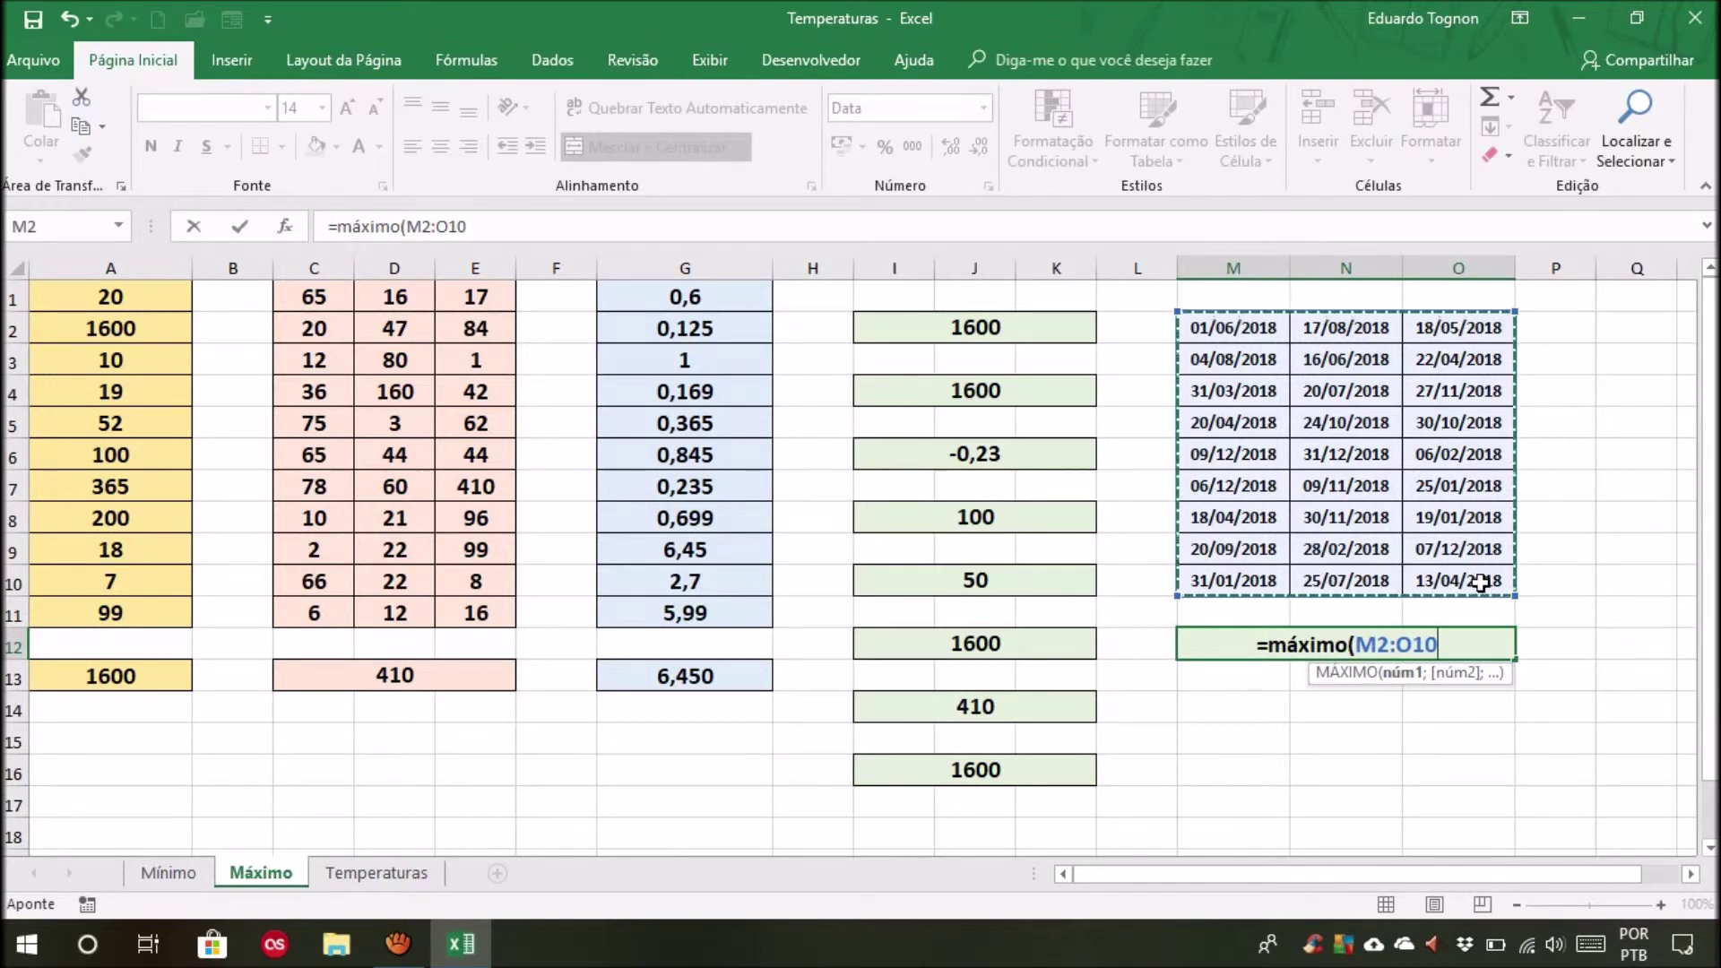
type(")")
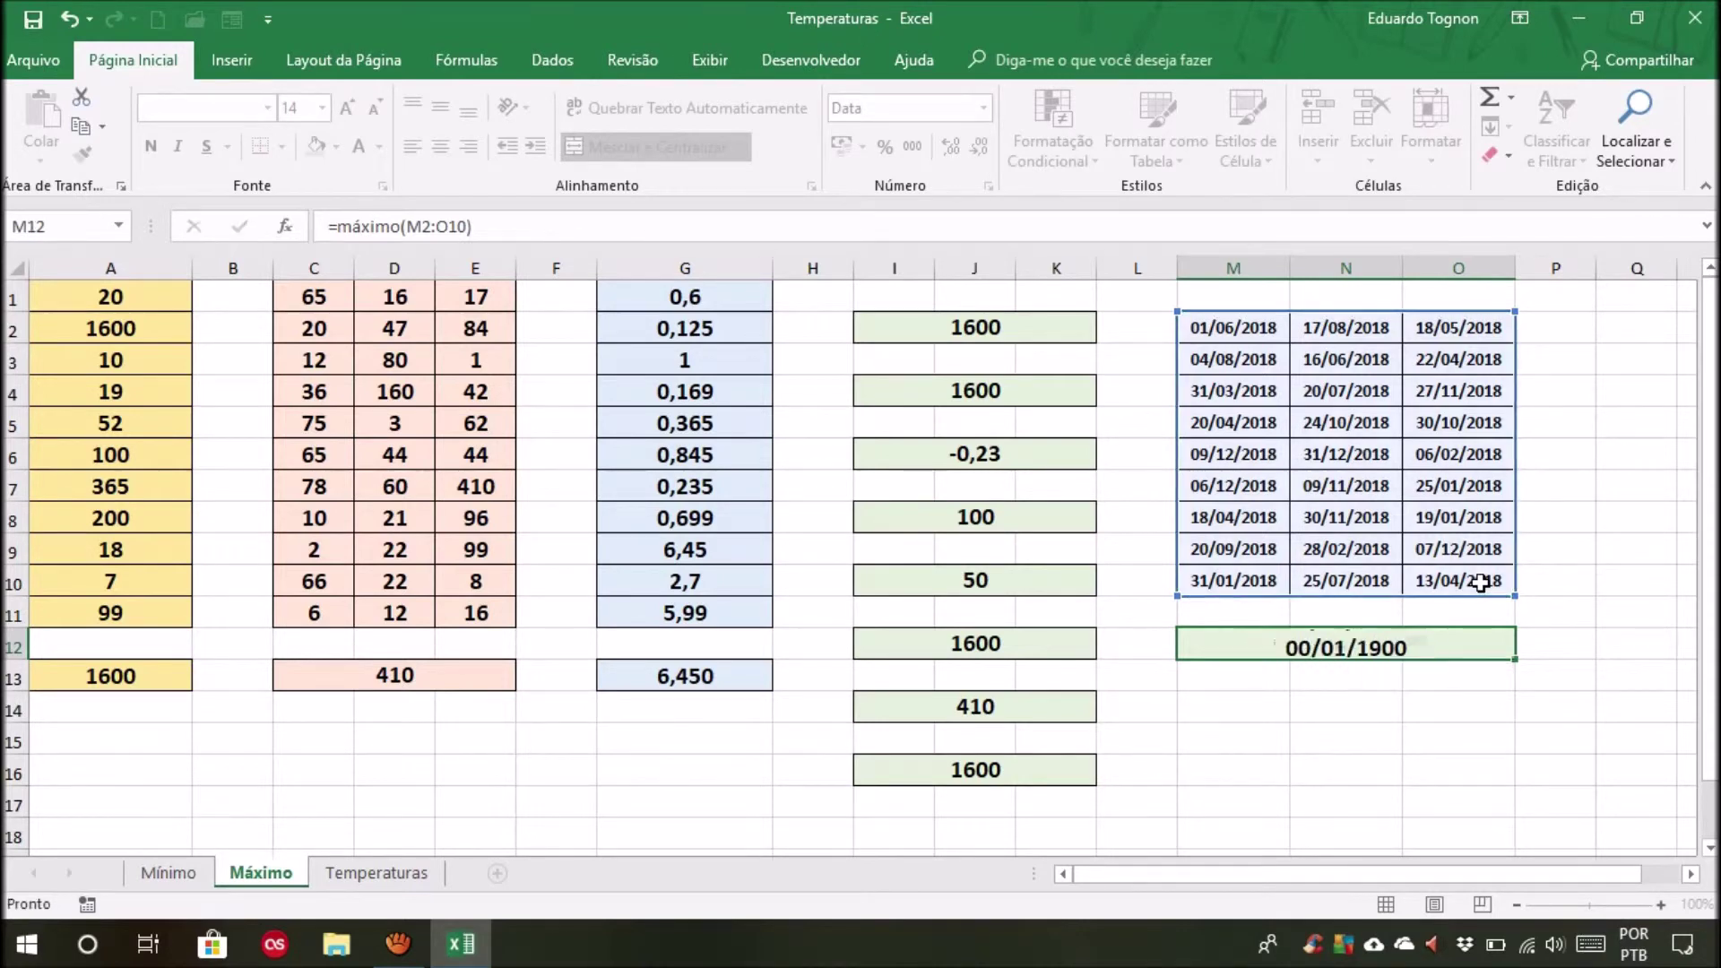
key("Return")
left_click(1467, 643)
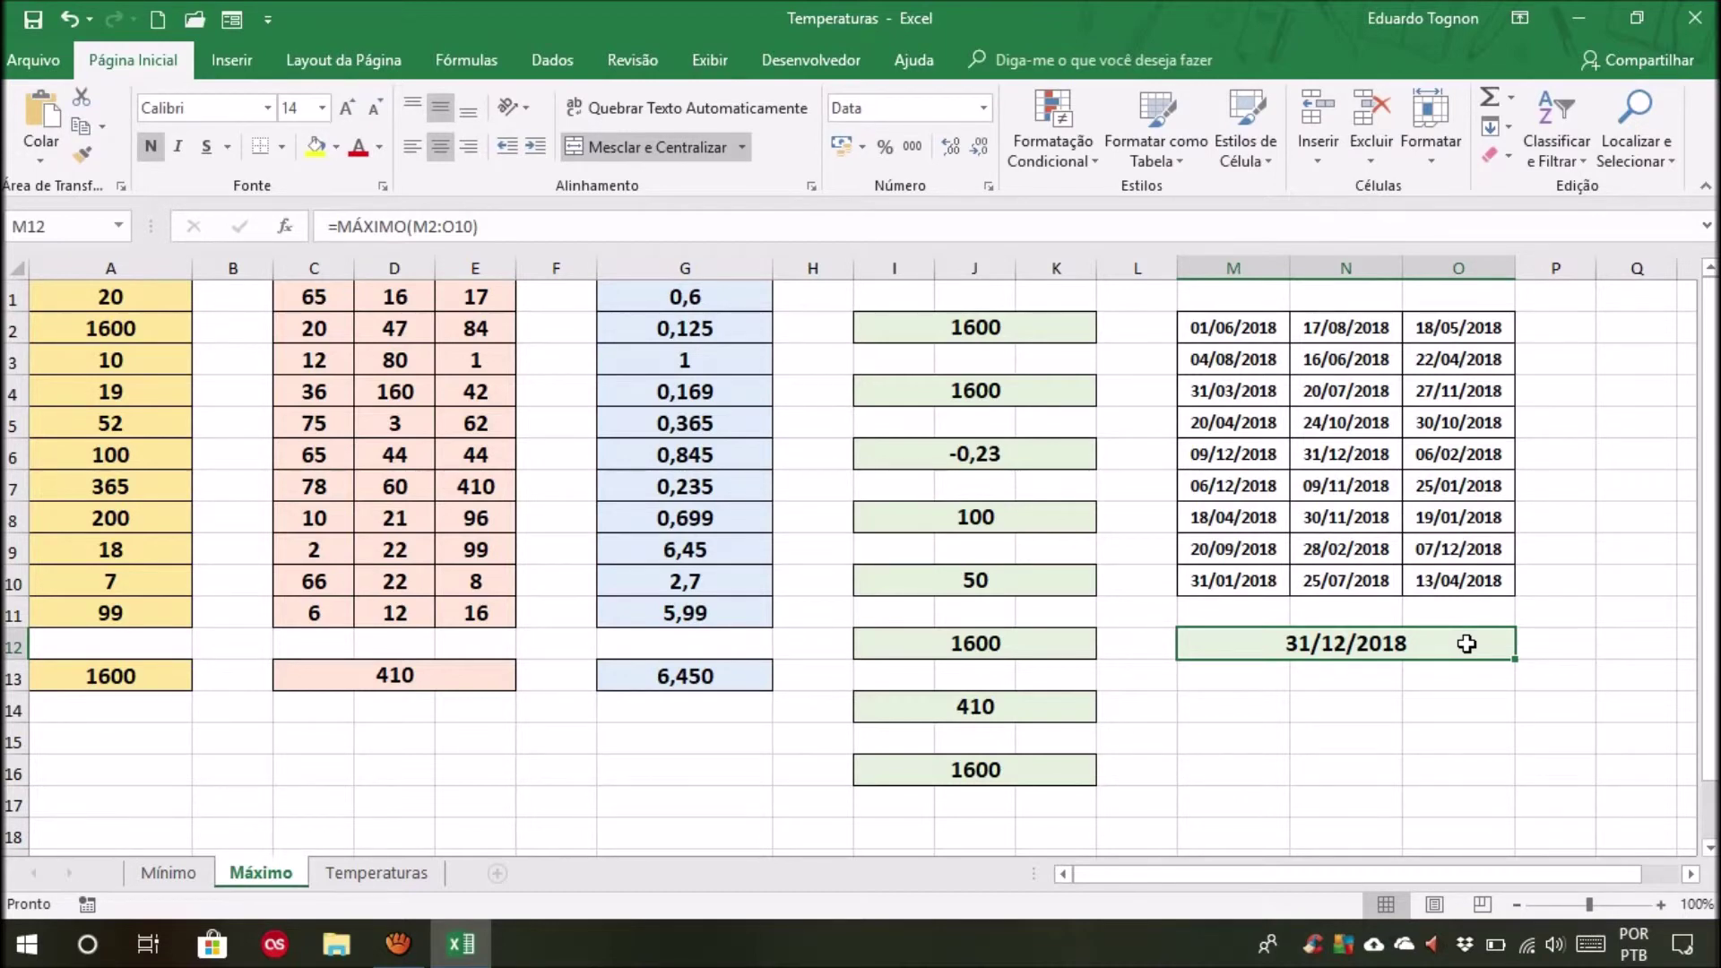
left_click(1531, 805)
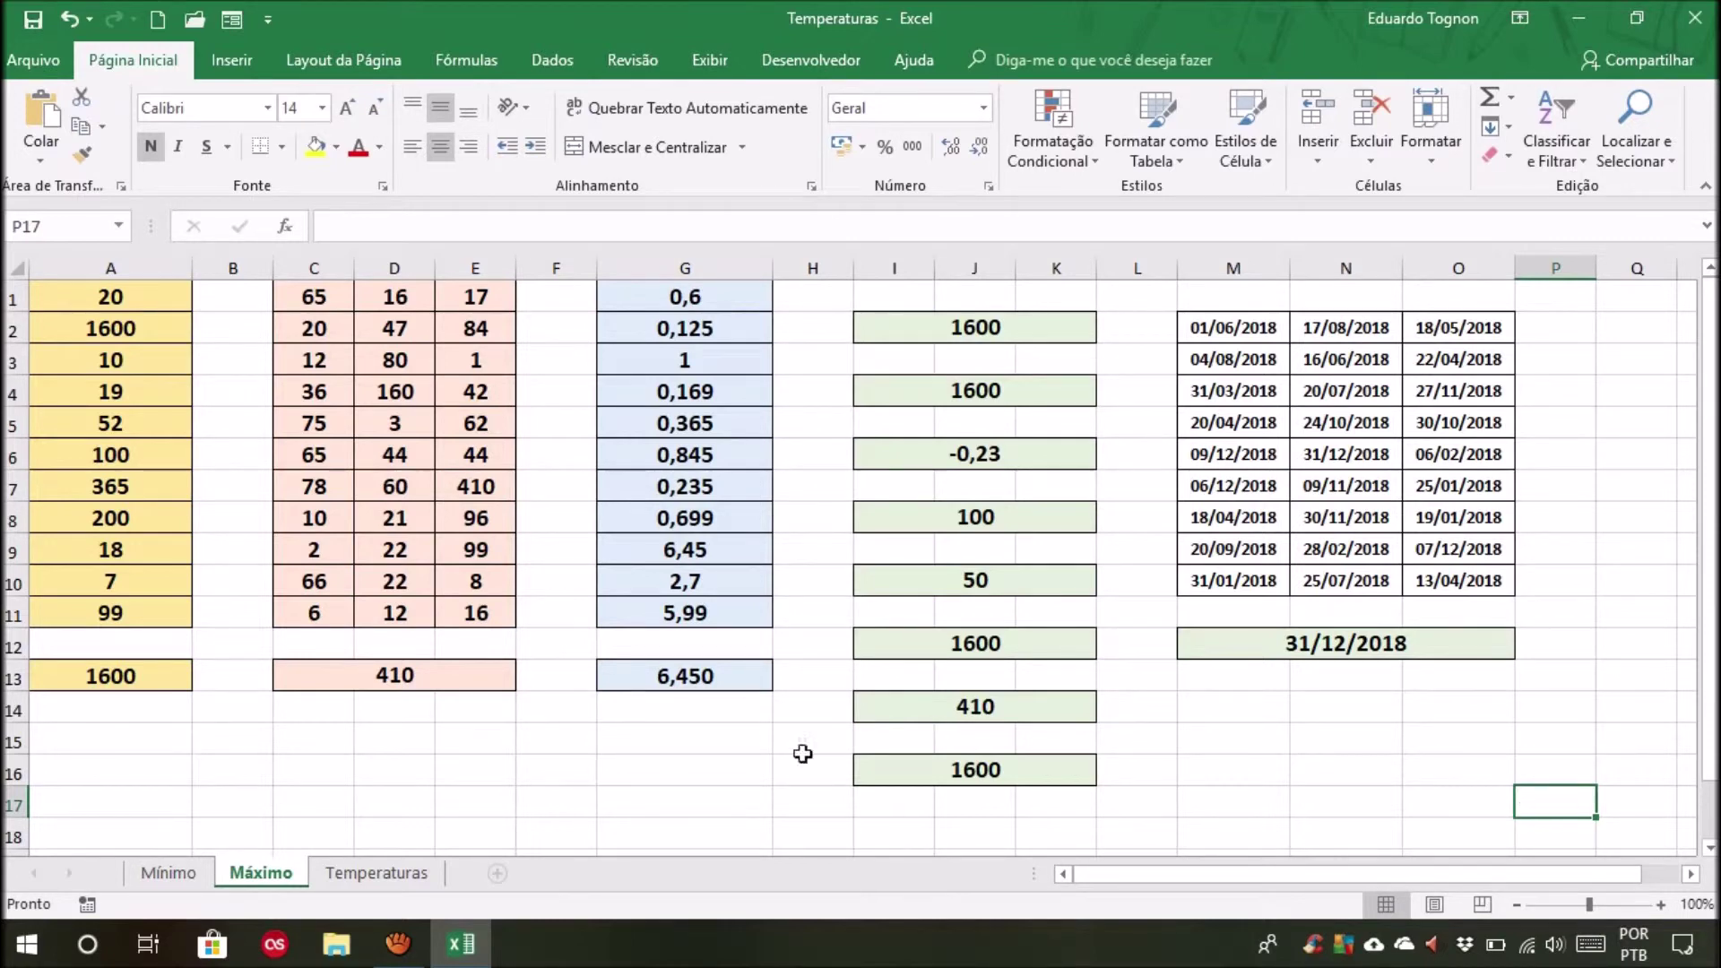
left_click(394, 874)
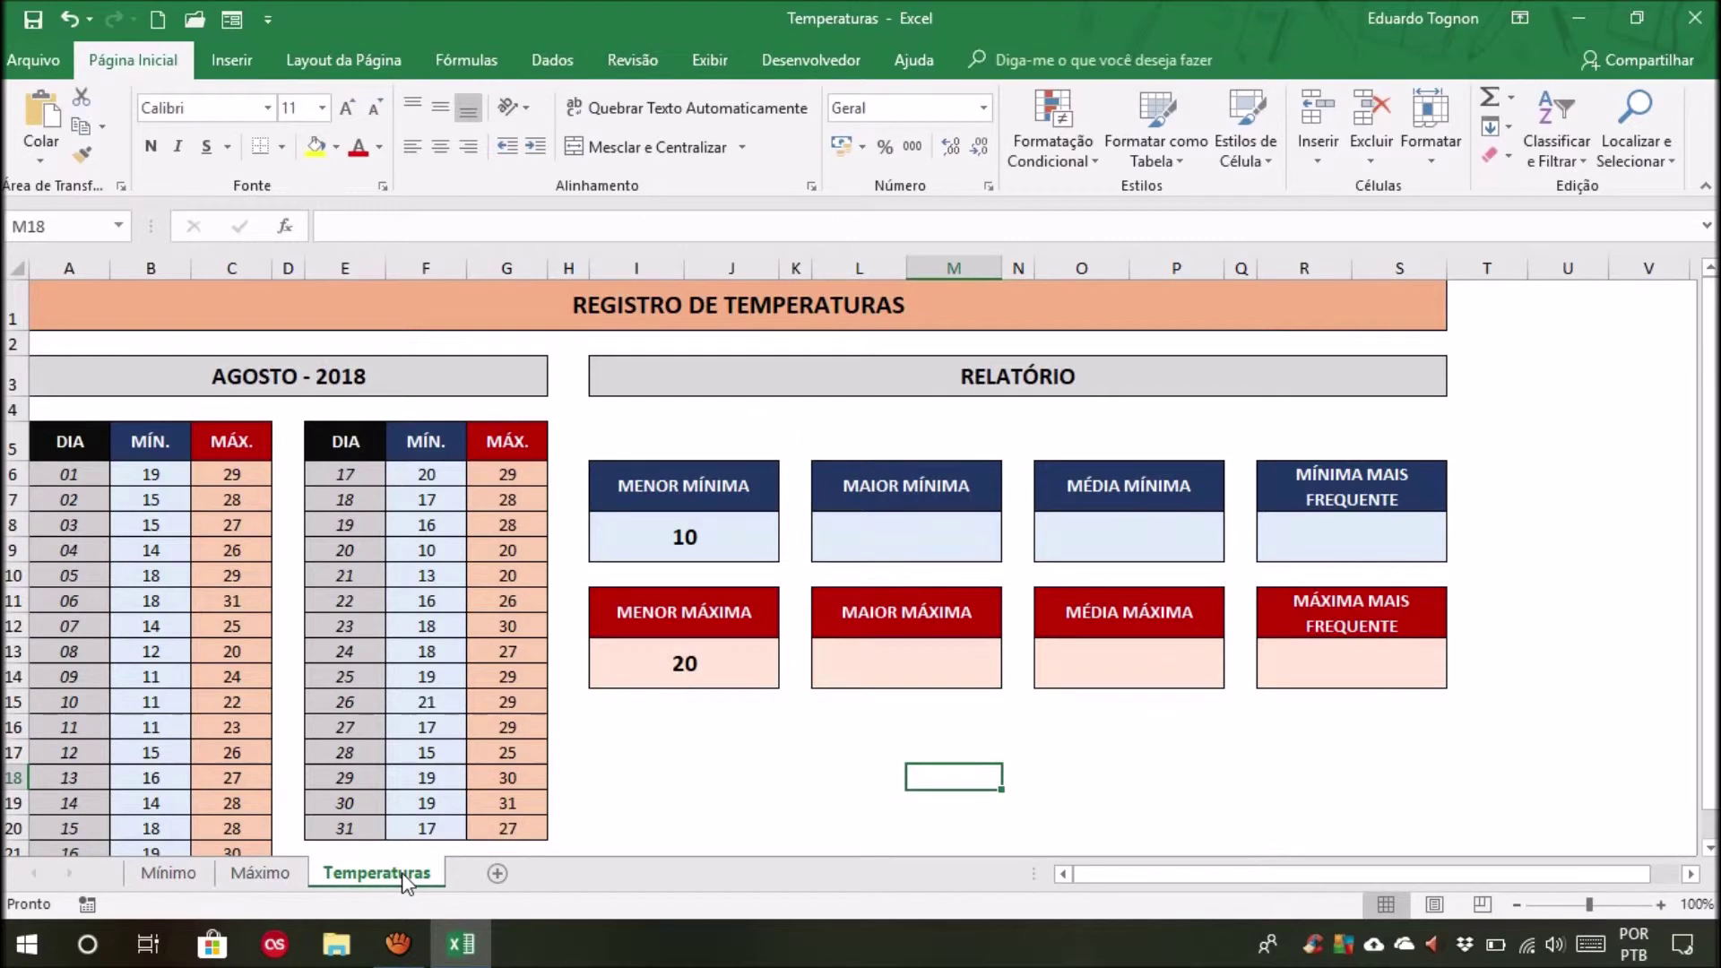
left_click(899, 533)
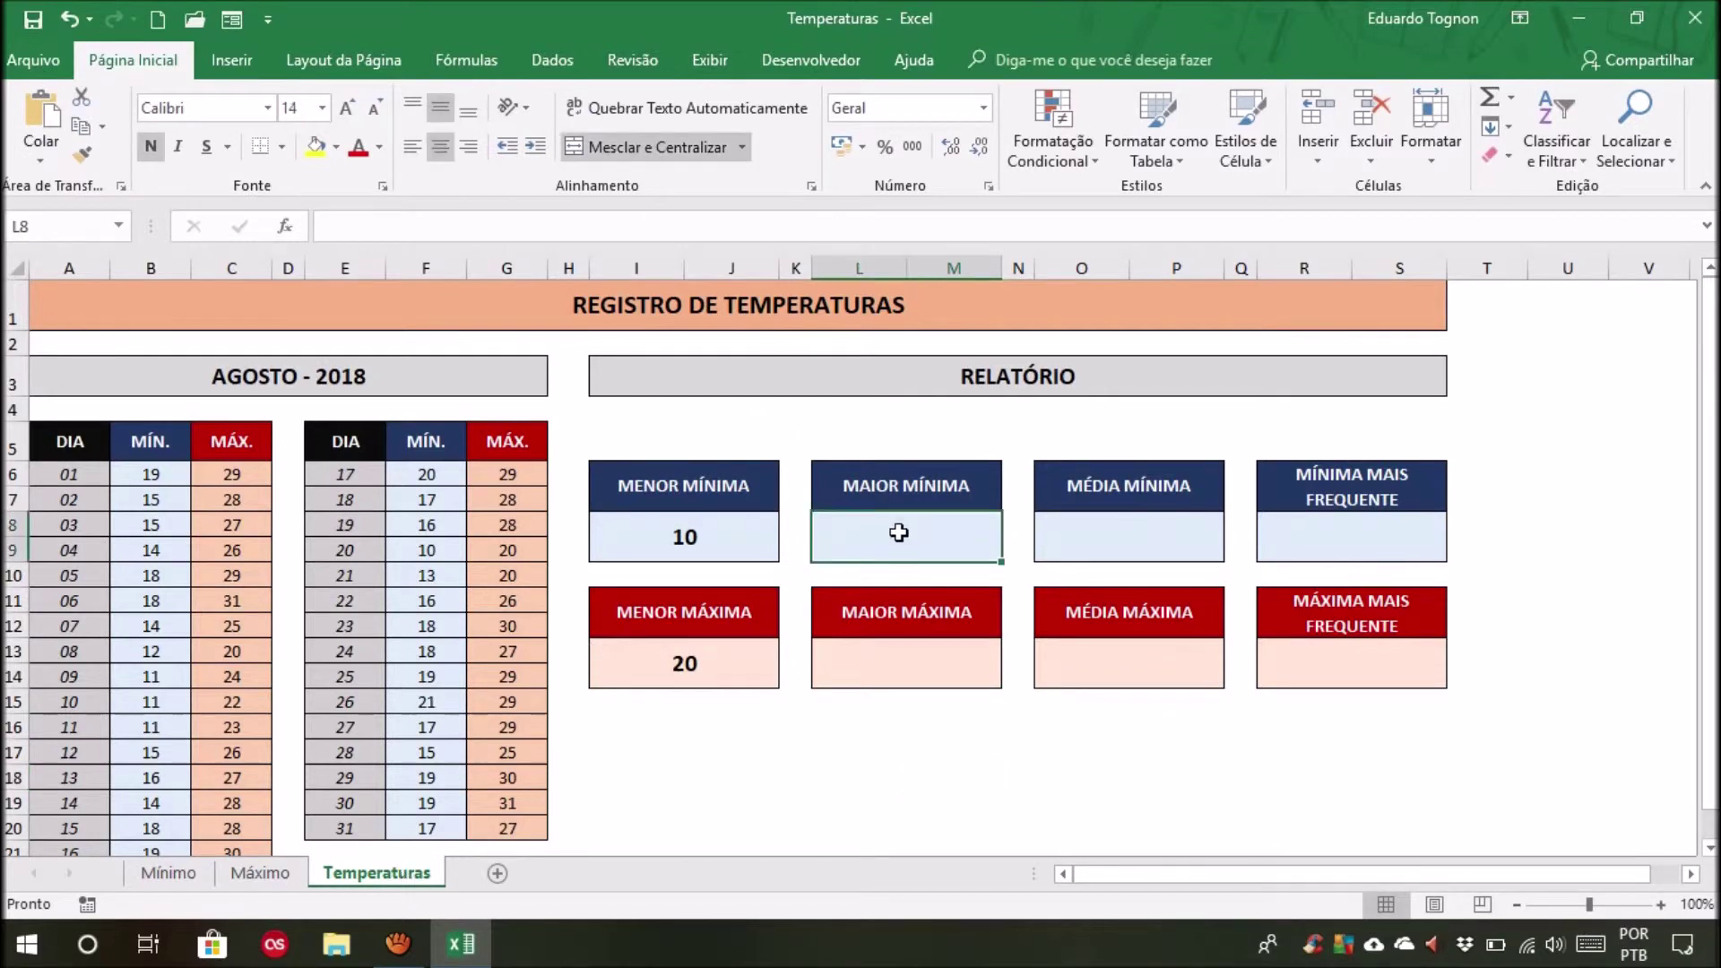
left_click(891, 663)
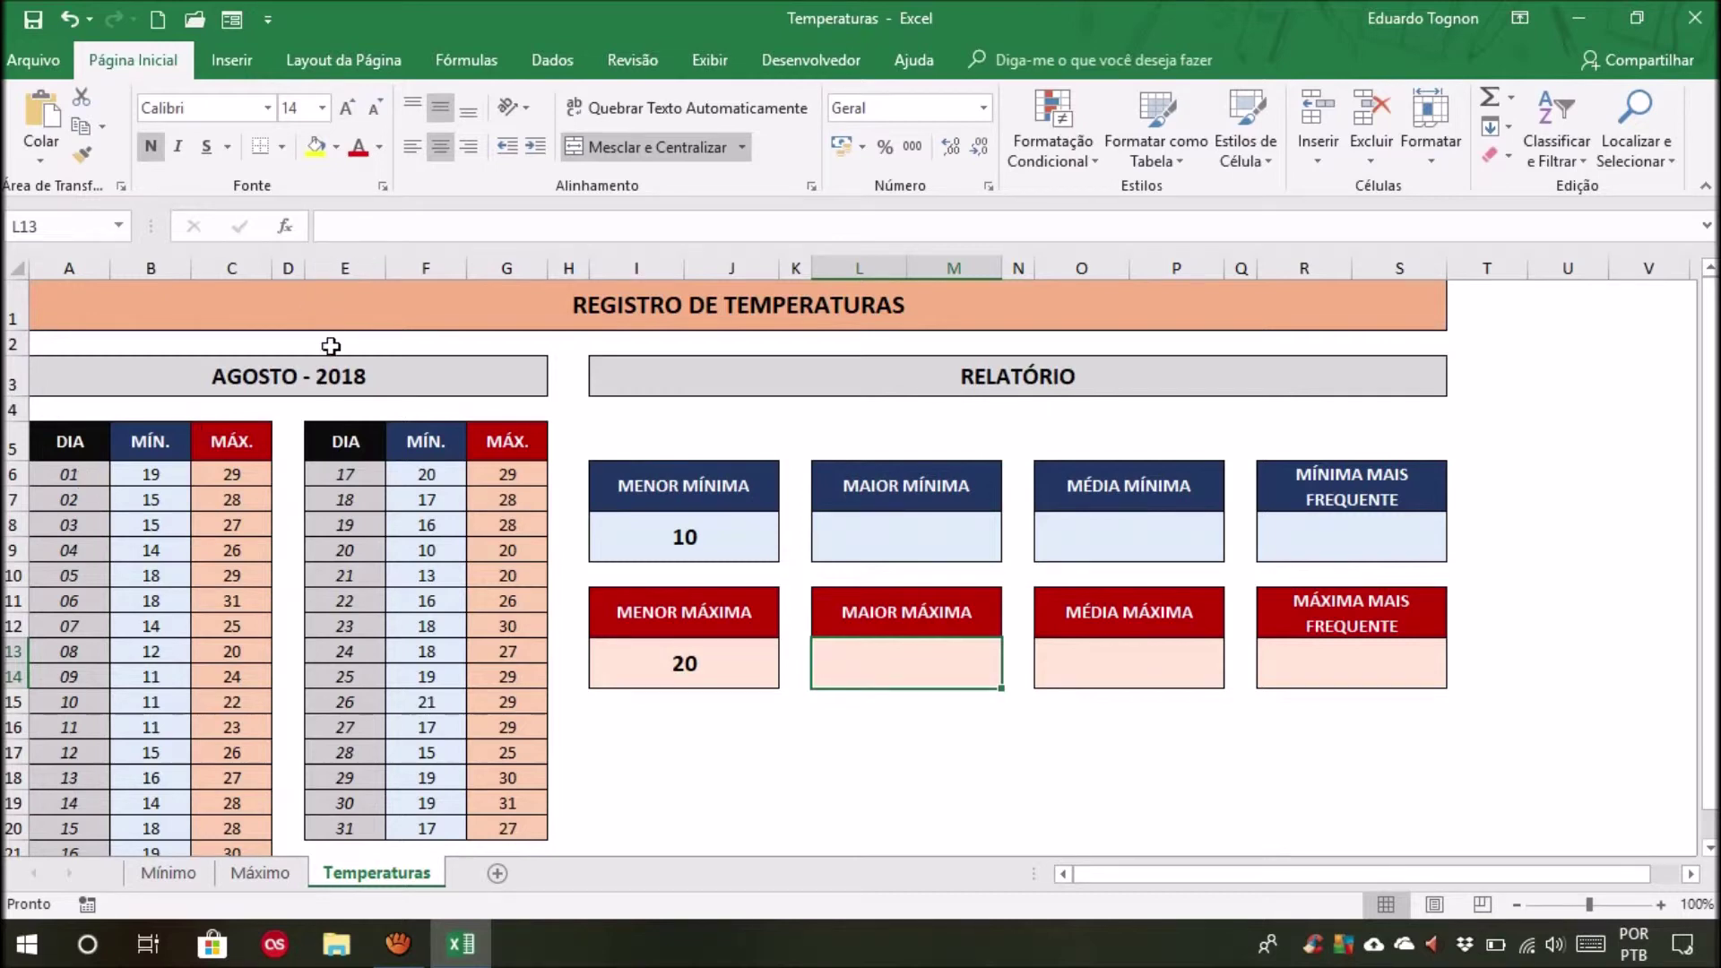
scroll(355, 457, "down", 1)
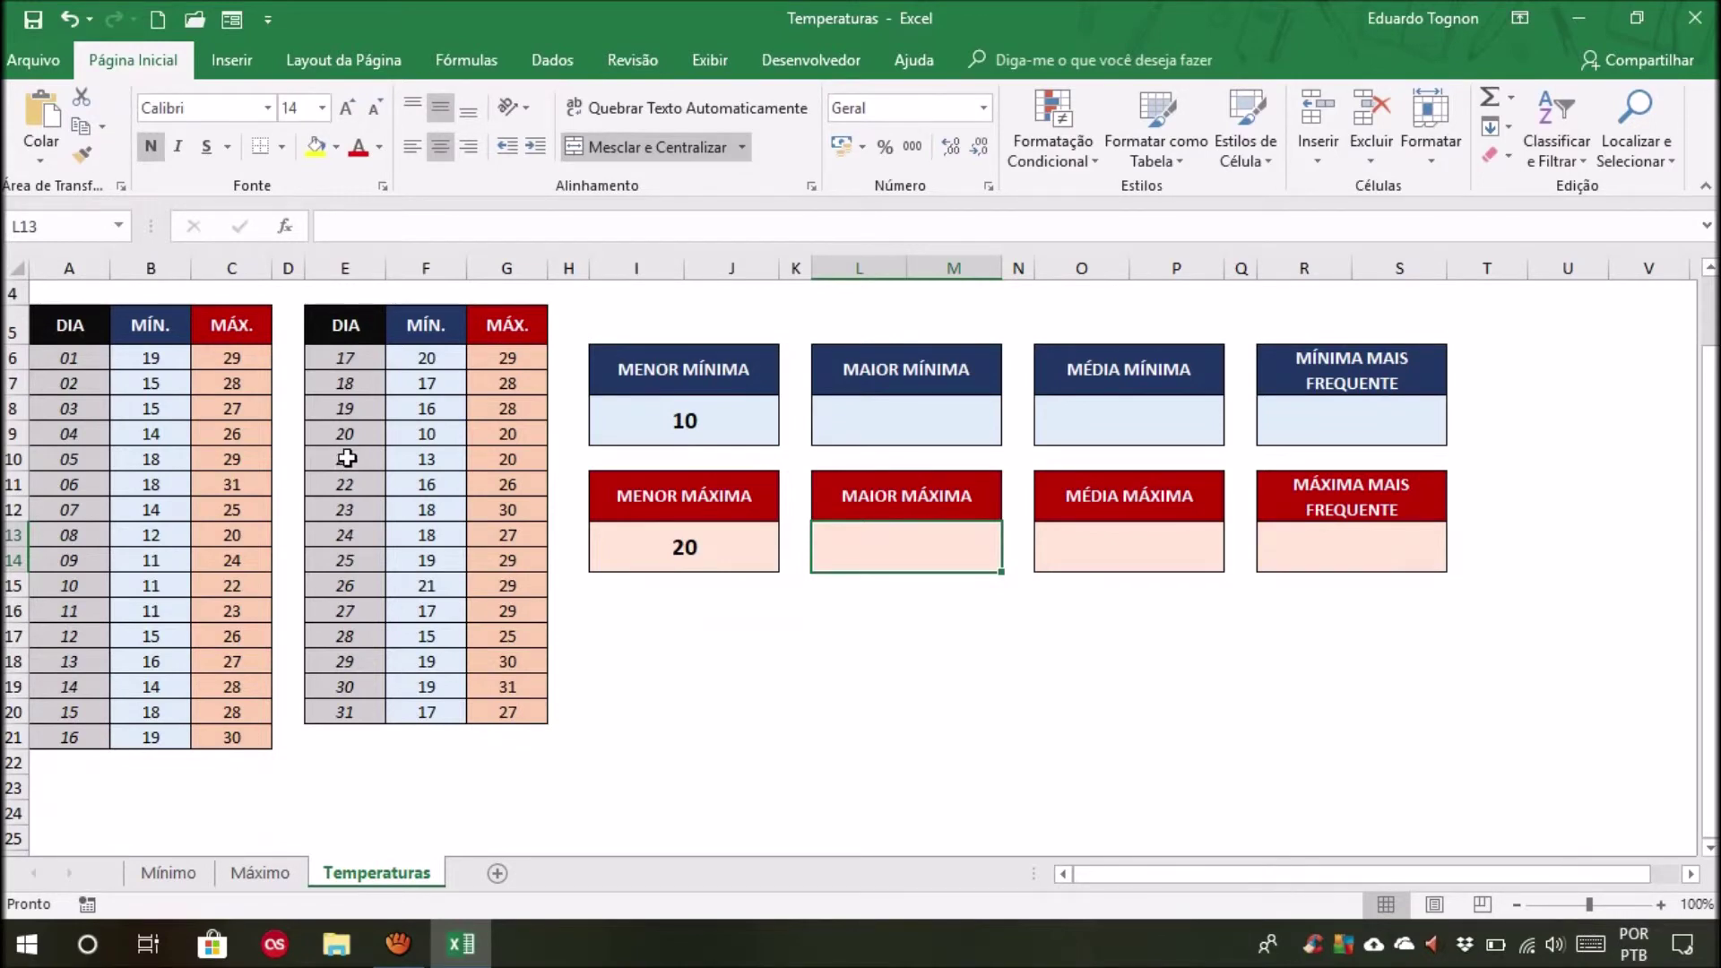
left_click(40, 360)
left_click(81, 739)
left_click(355, 360)
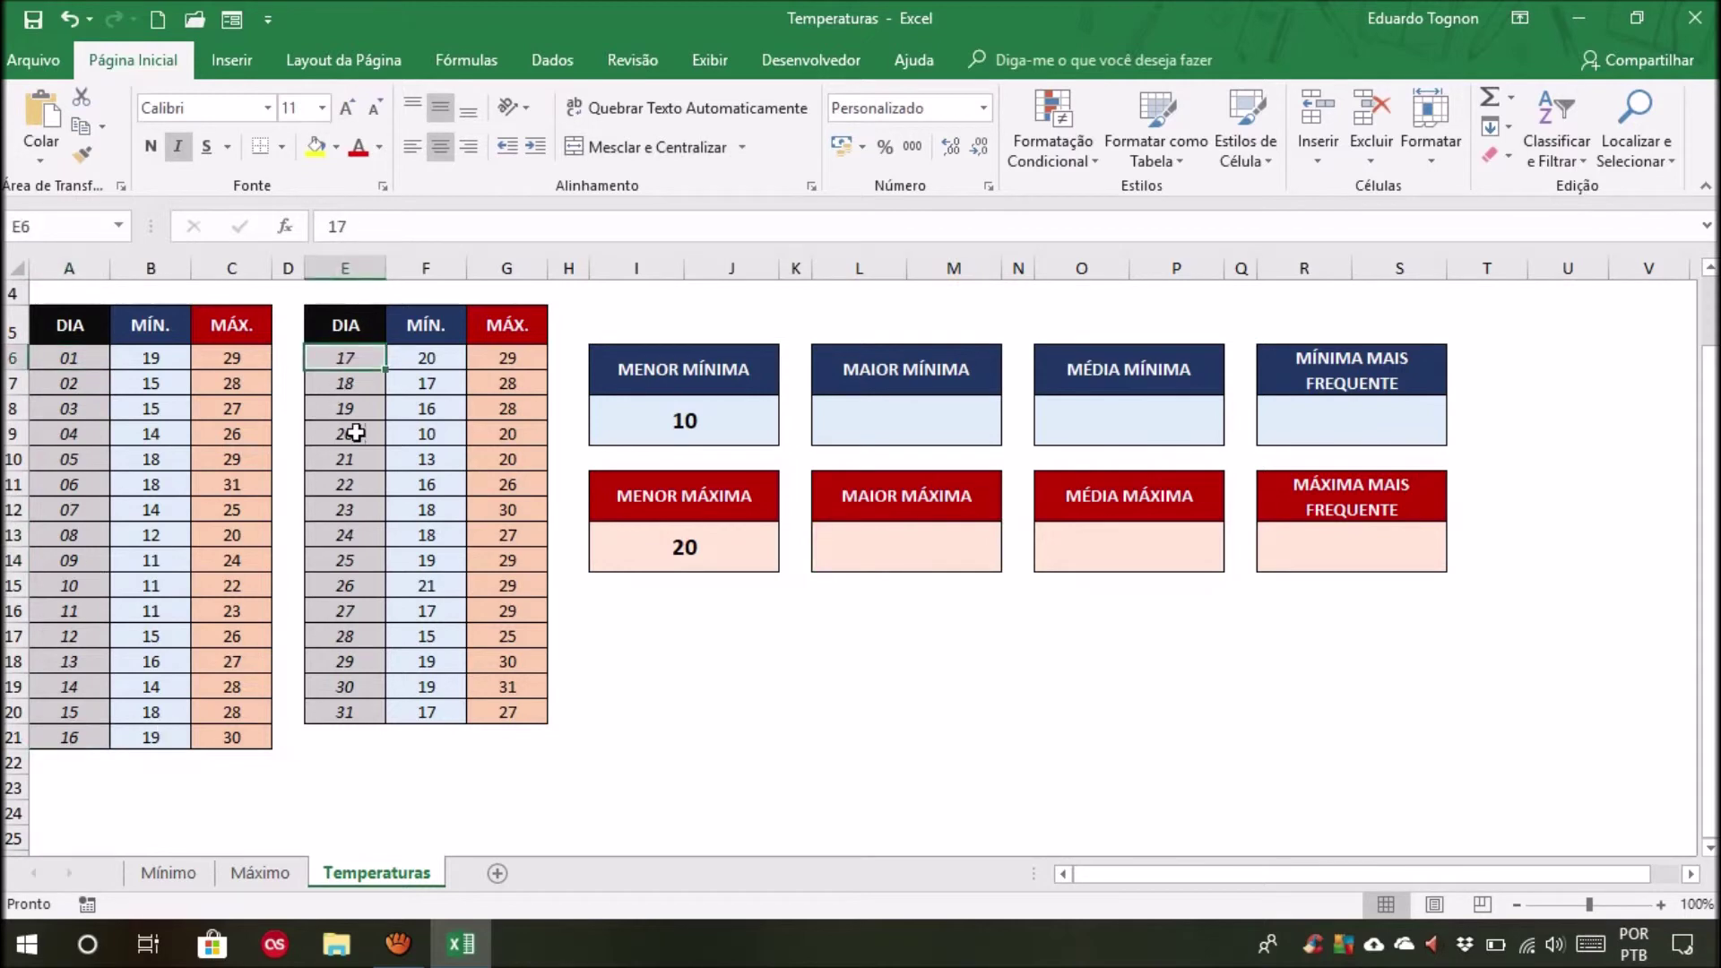
left_click(345, 712)
scroll(468, 562, "up", 1)
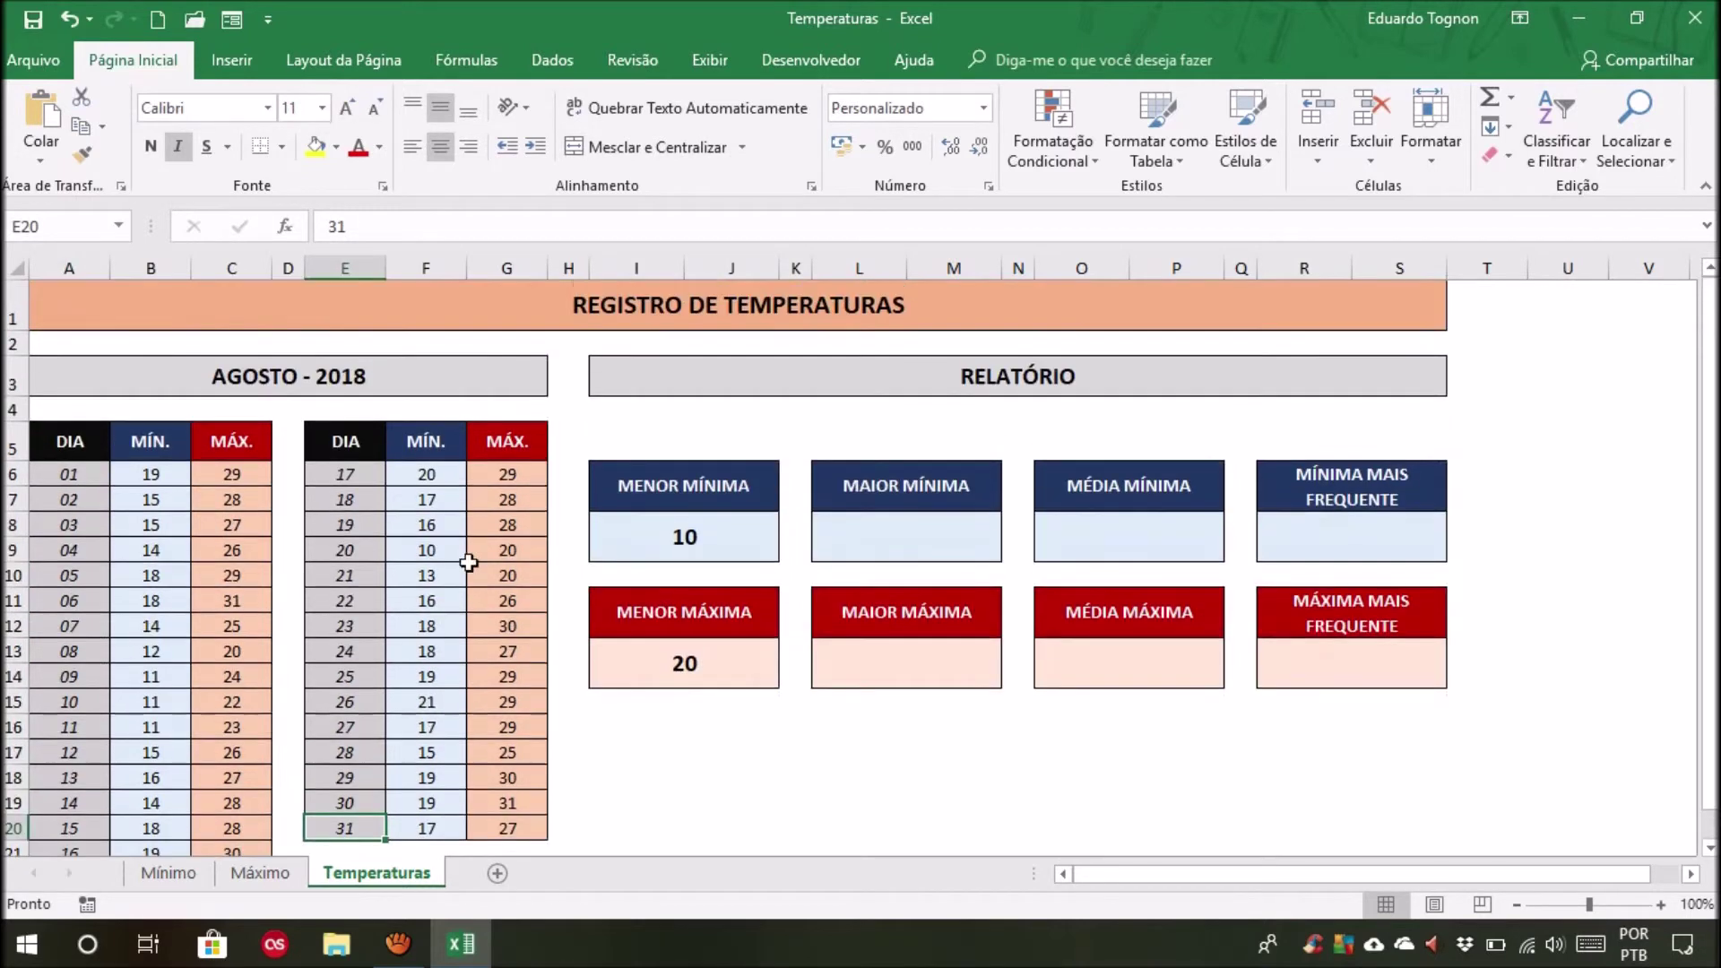
left_click(909, 527)
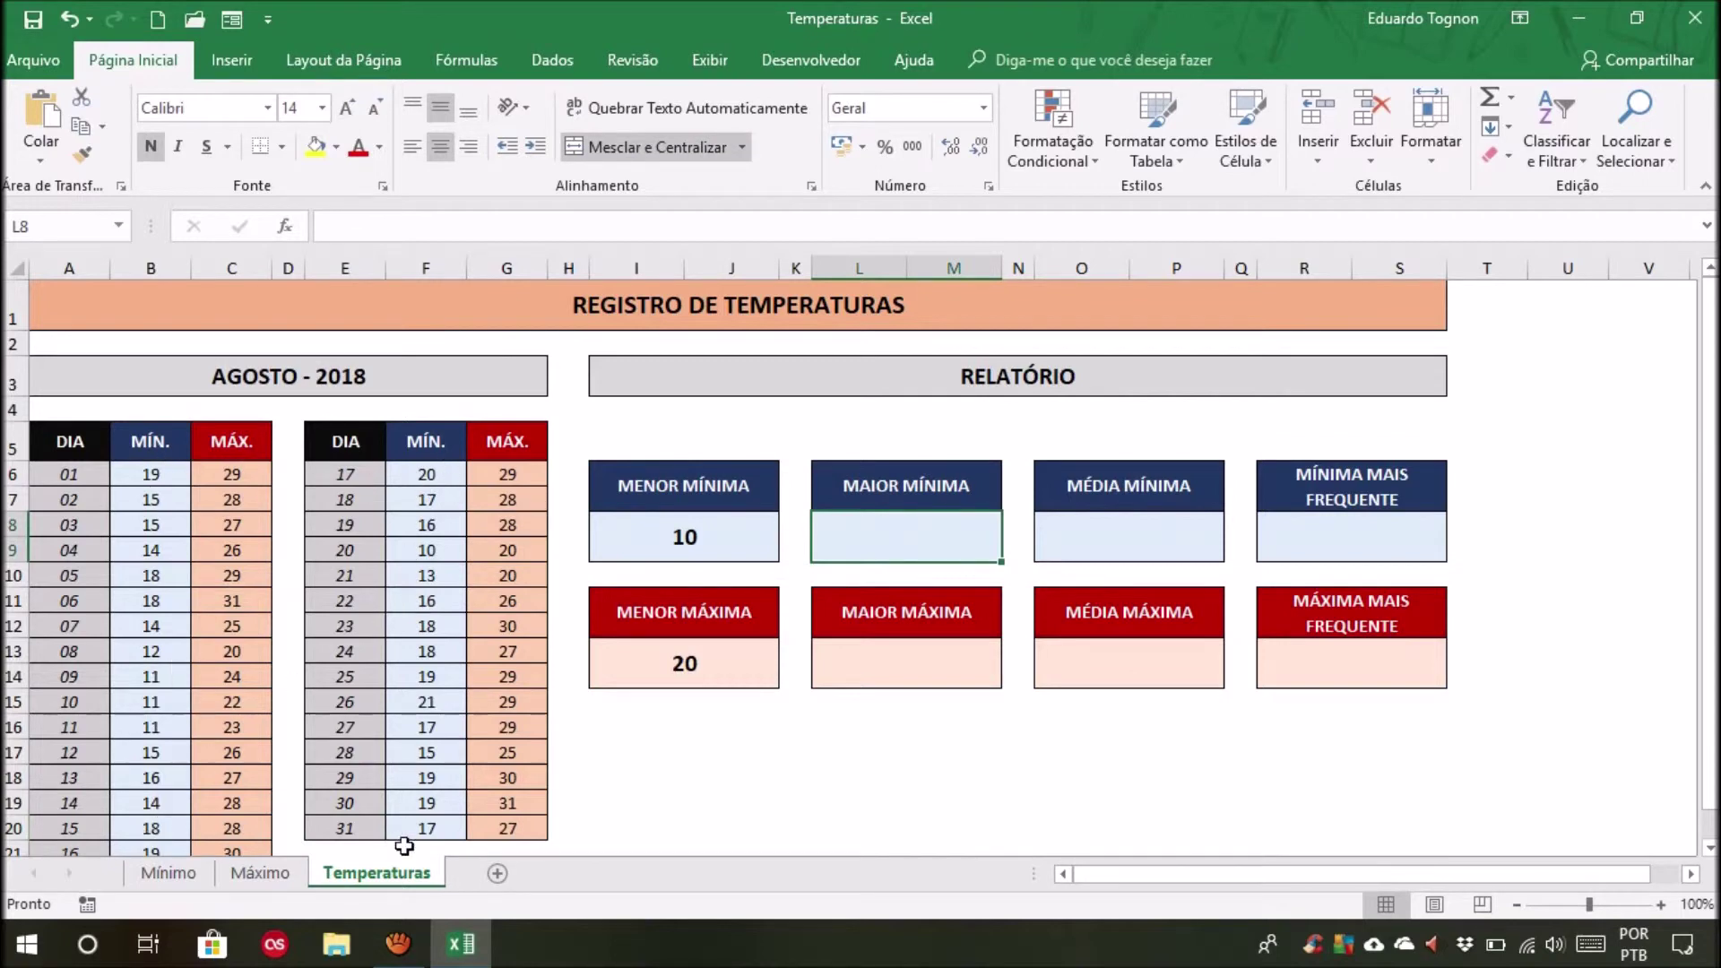
left_click(918, 668)
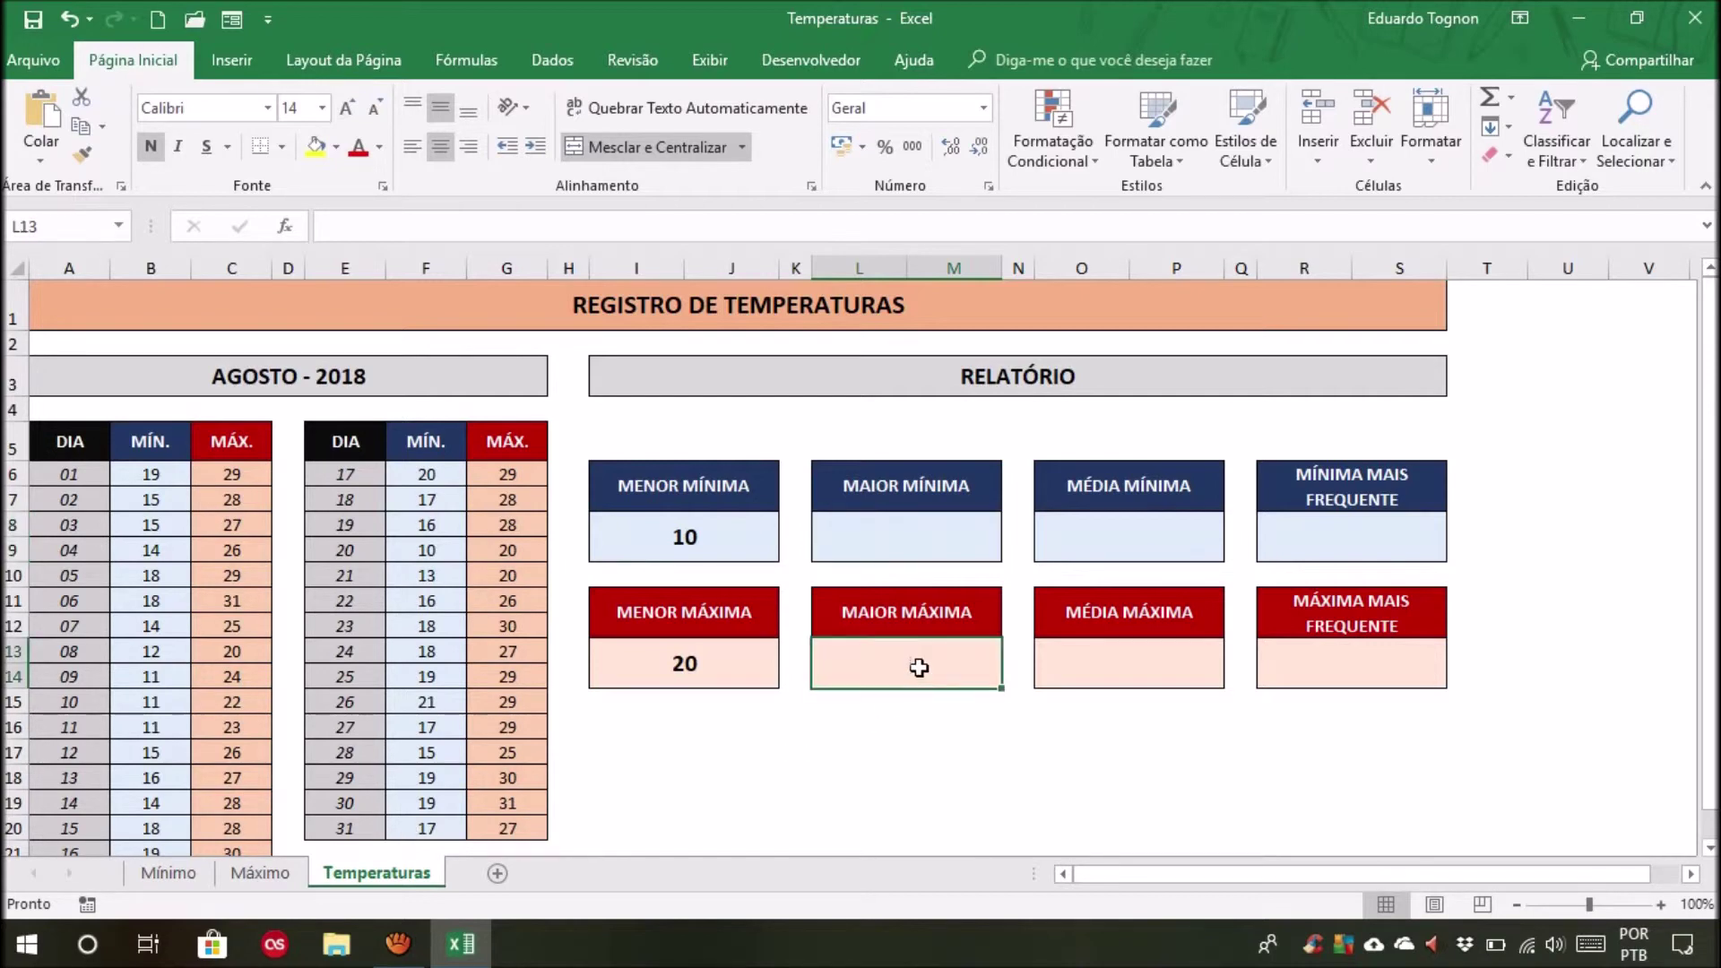
Enter =MÁXIMO(B6:B21;F6:F20) in the MAIOR MÍNIMA cell L8, giving 21
left_click(889, 535)
scroll(896, 529, "down", 1)
type("=máximo")
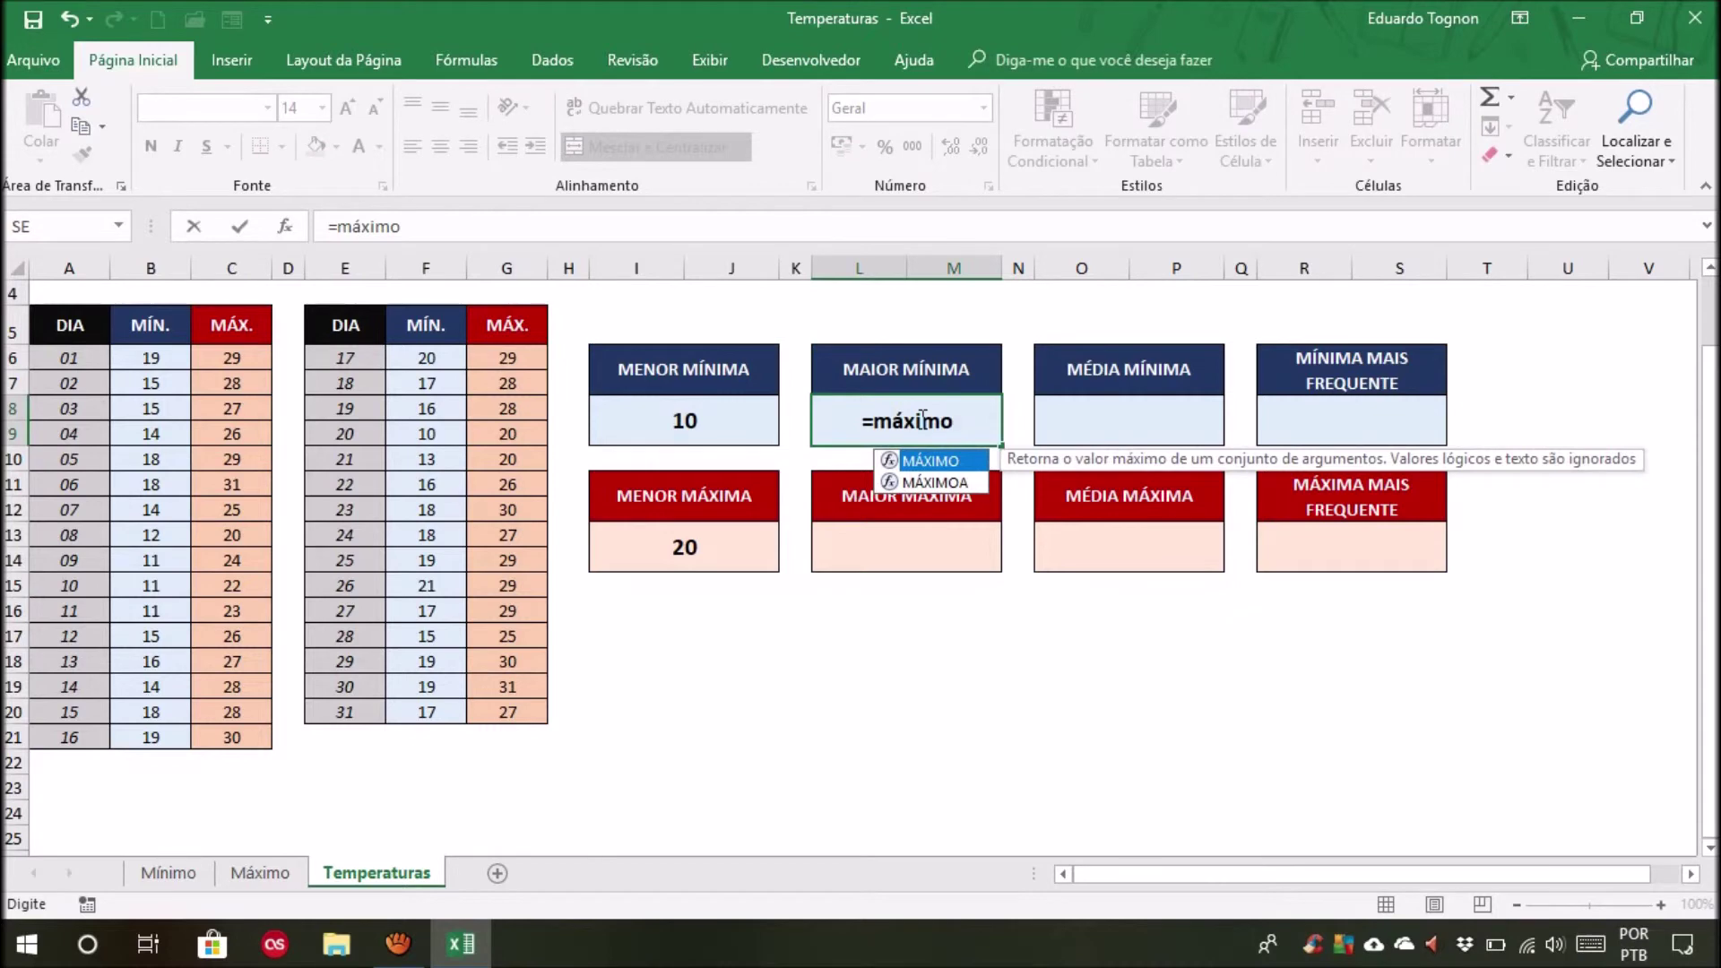
type("(")
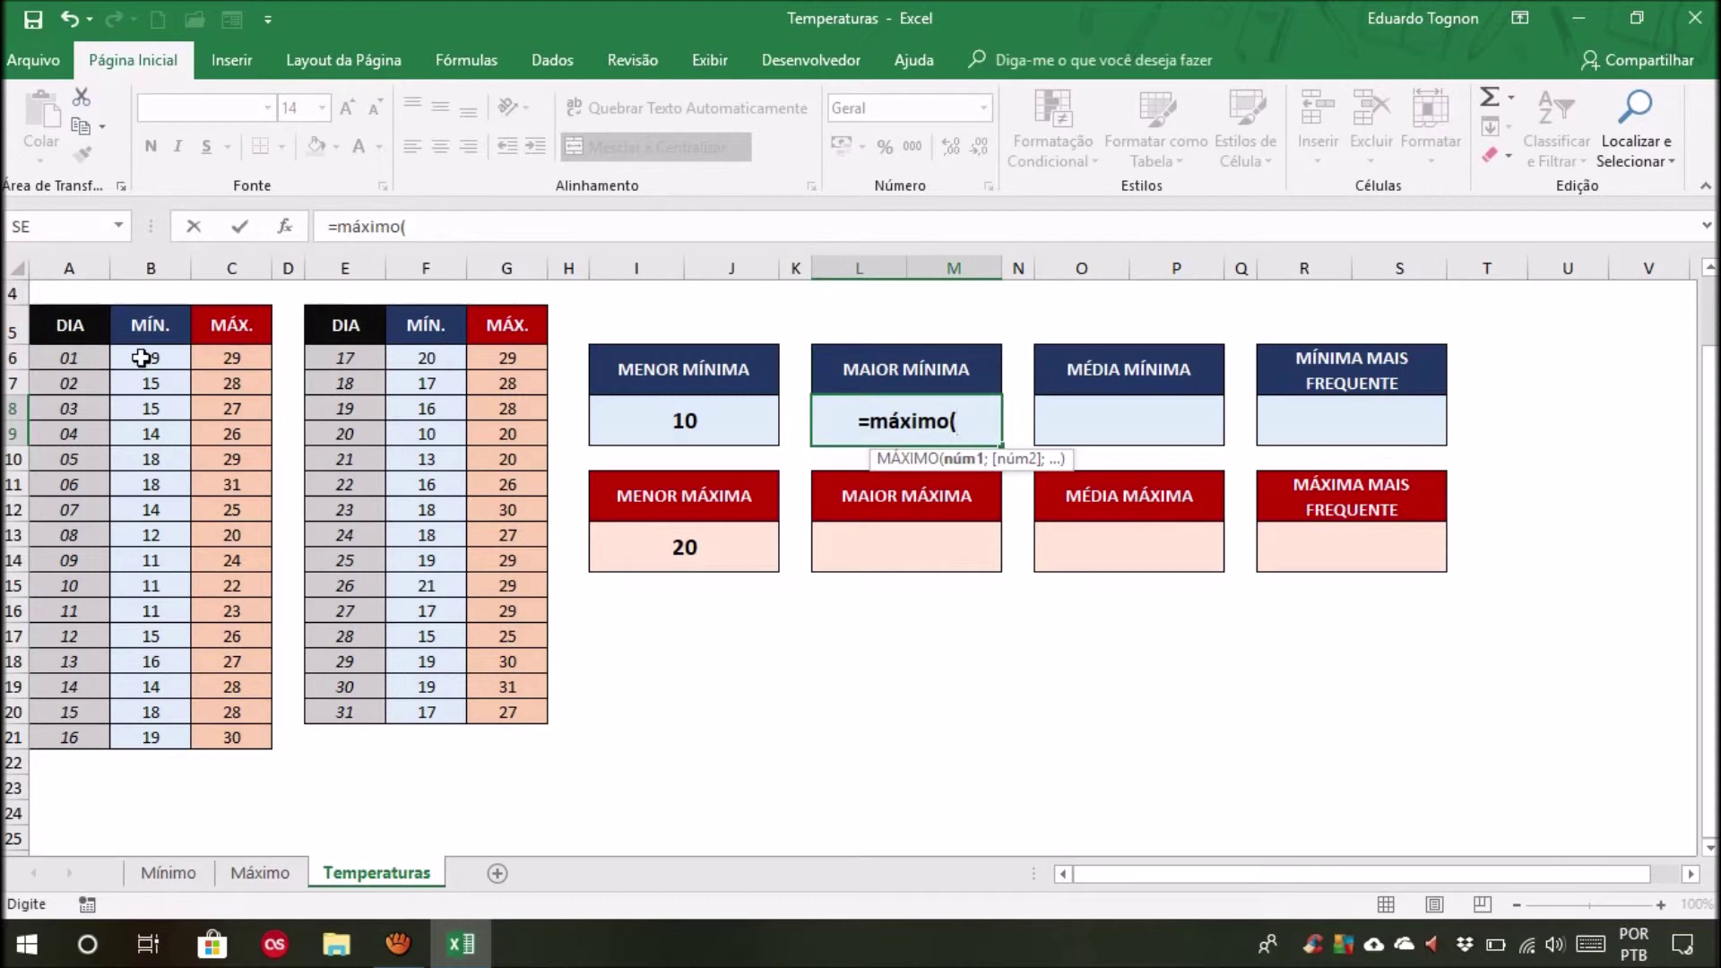
left_click_drag(161, 357, 152, 730)
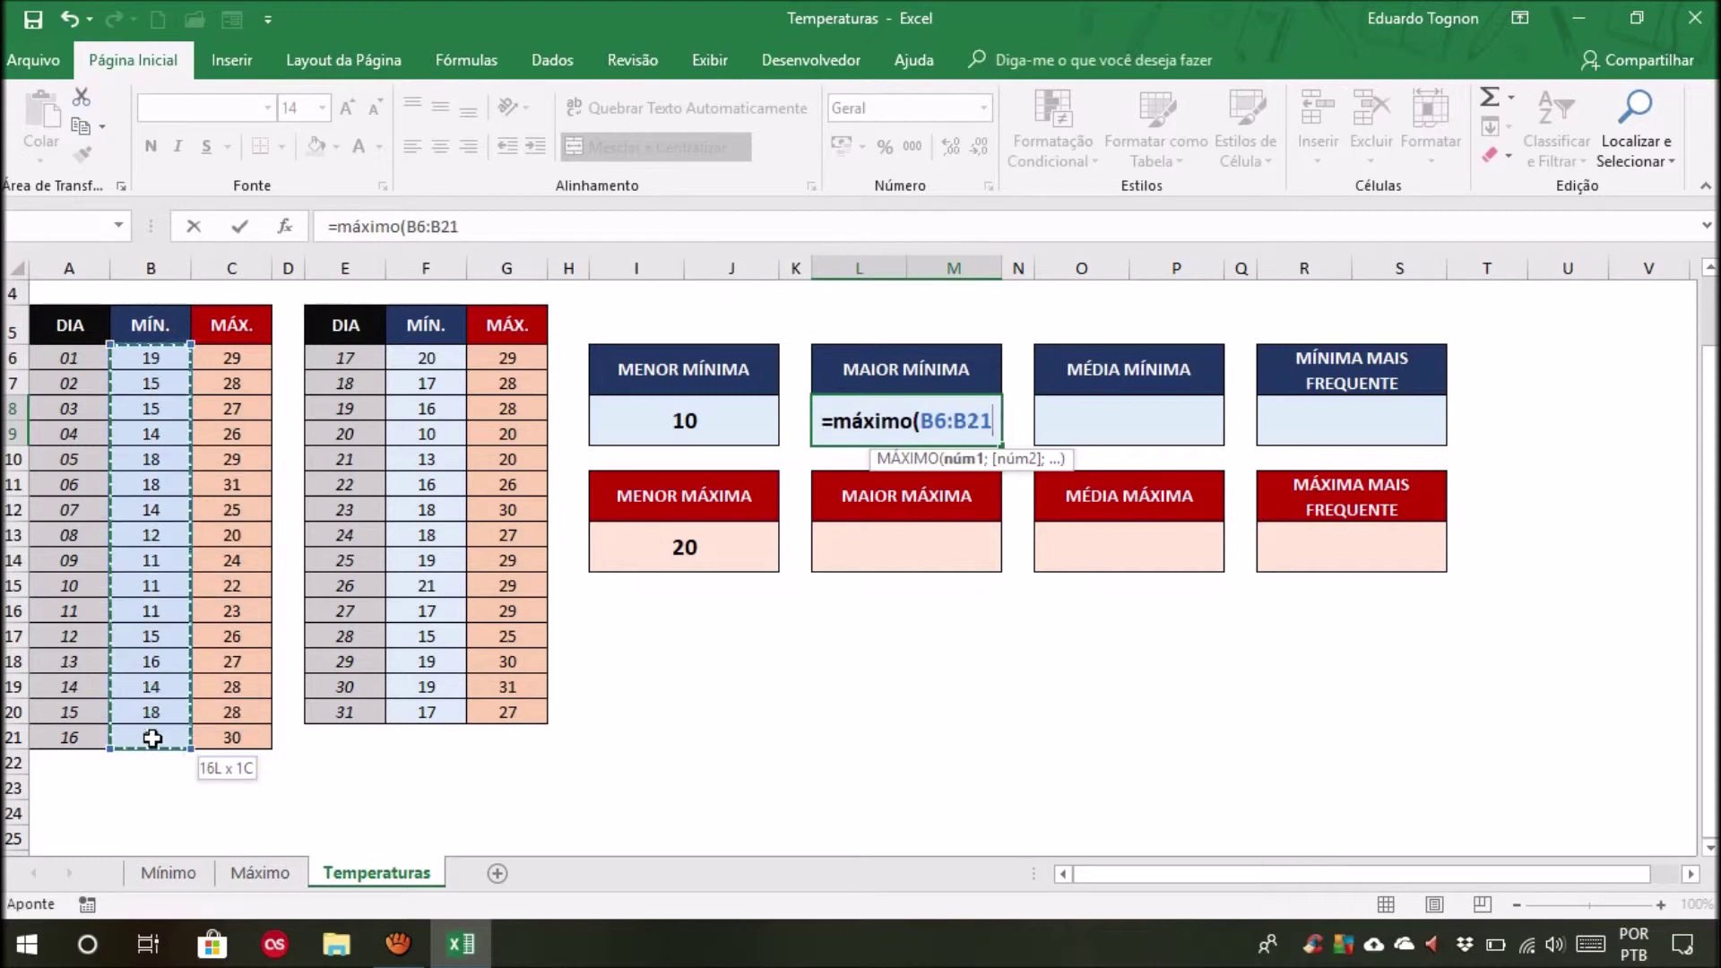
left_click_drag(152, 731, 153, 737)
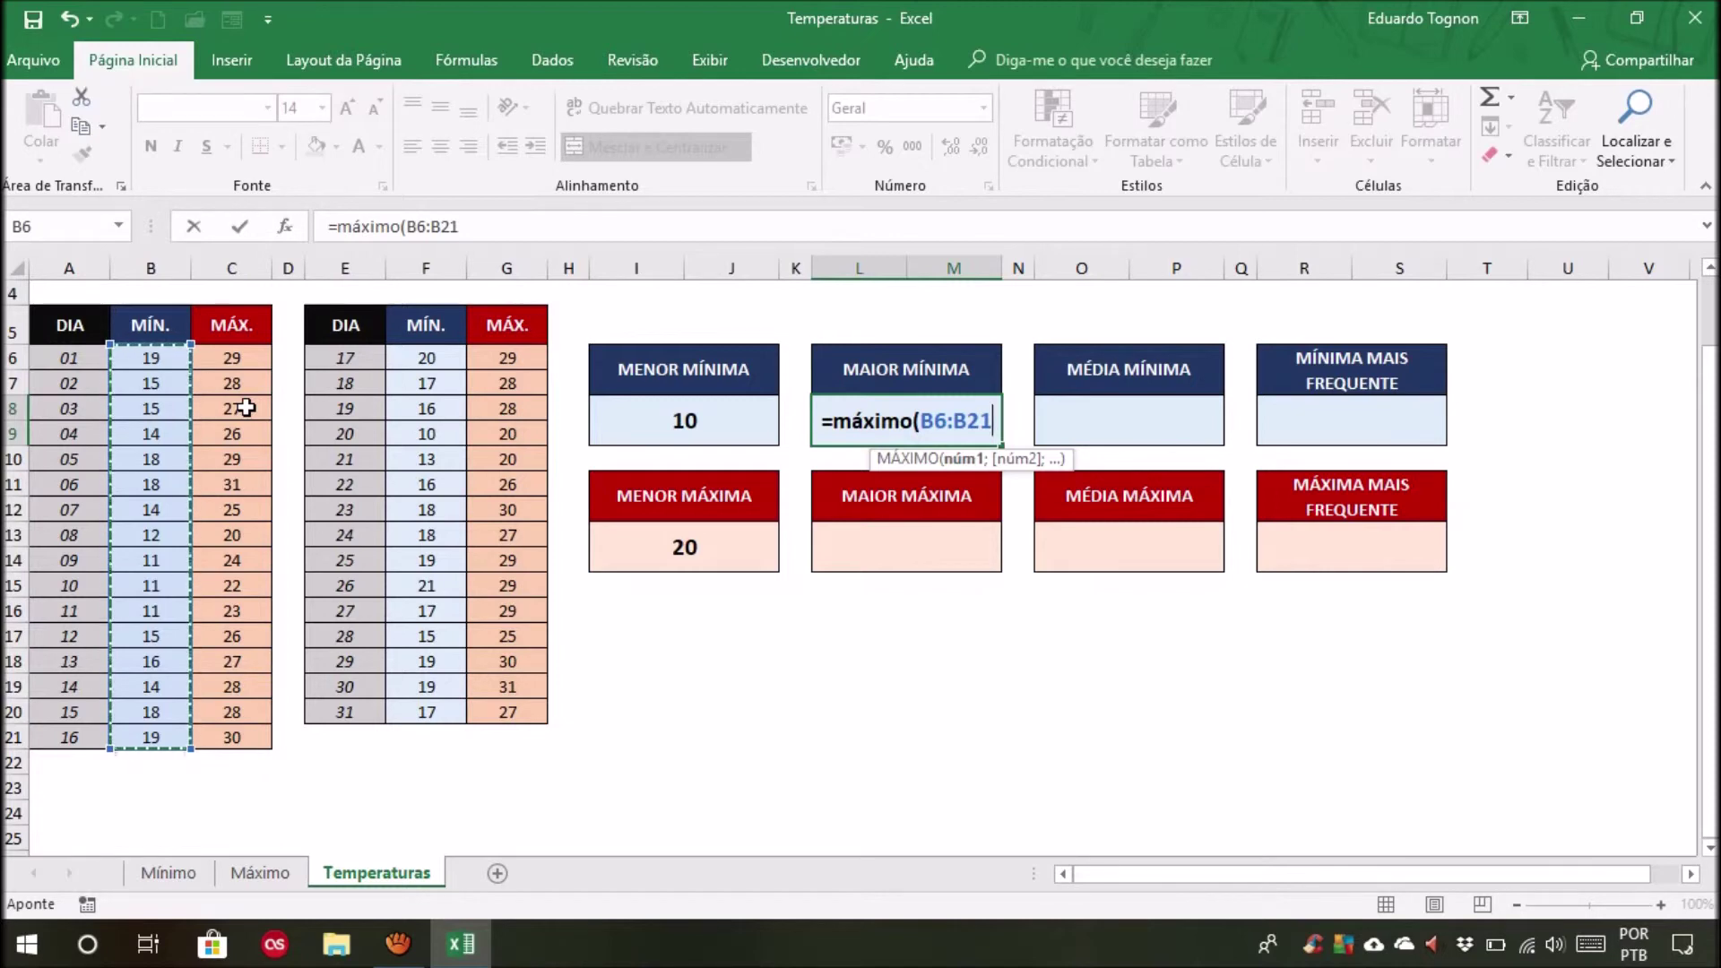
type(";")
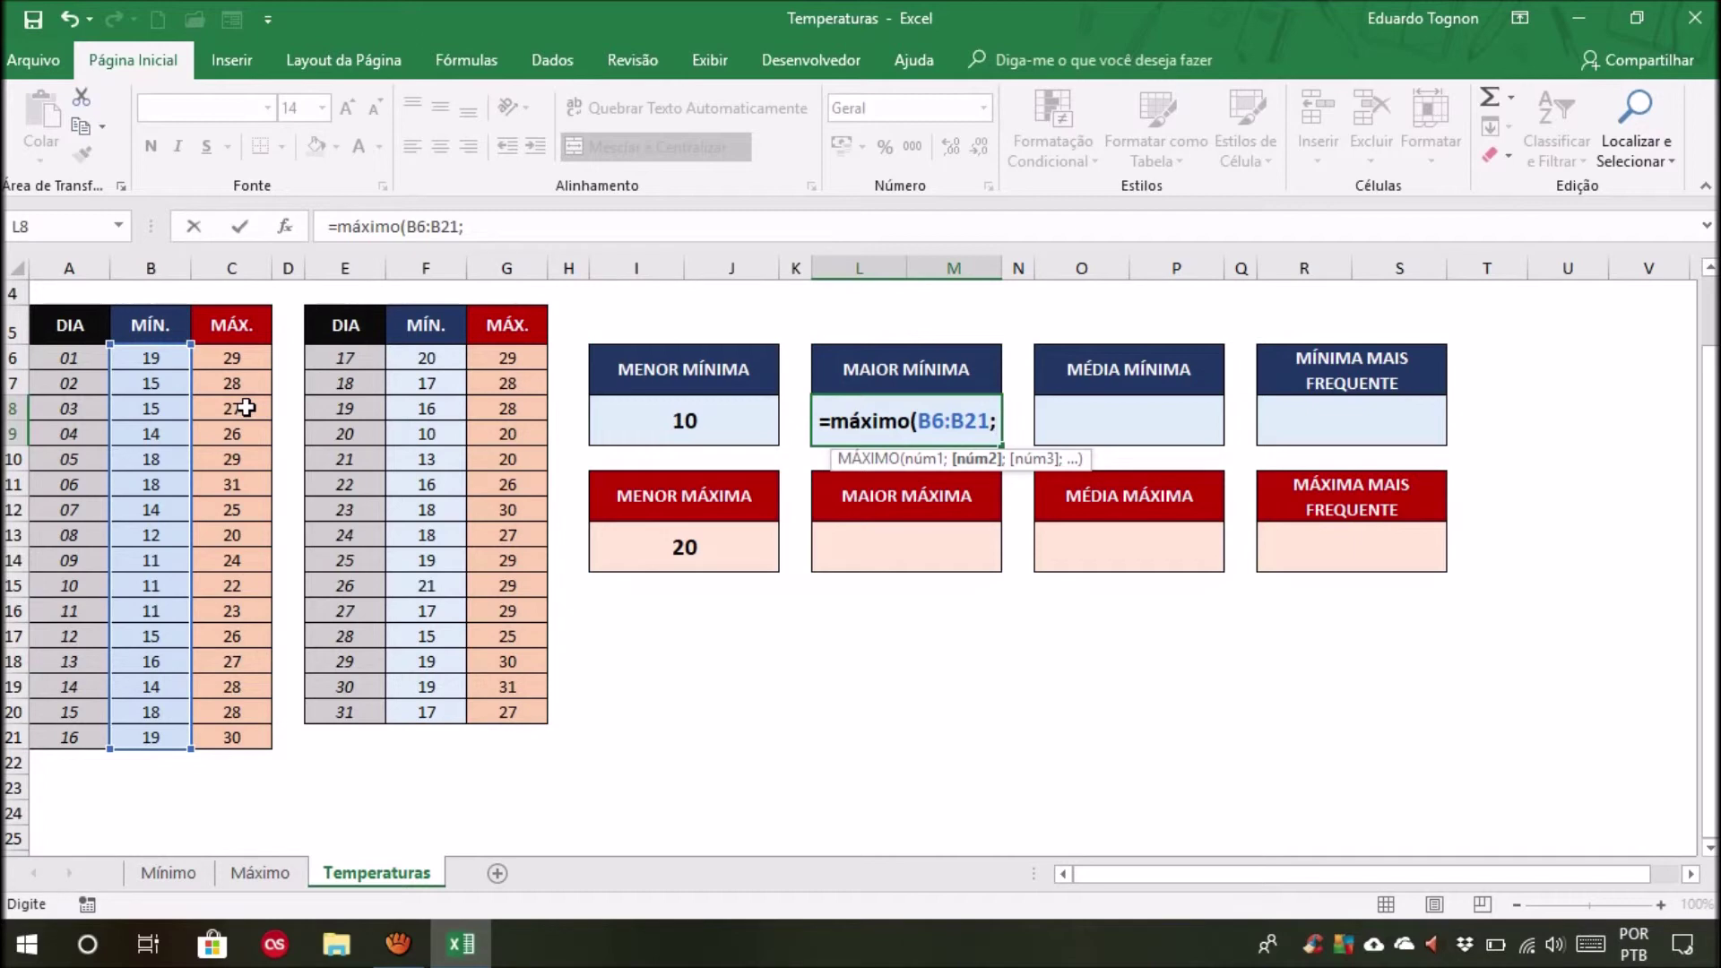
left_click_drag(426, 358, 420, 717)
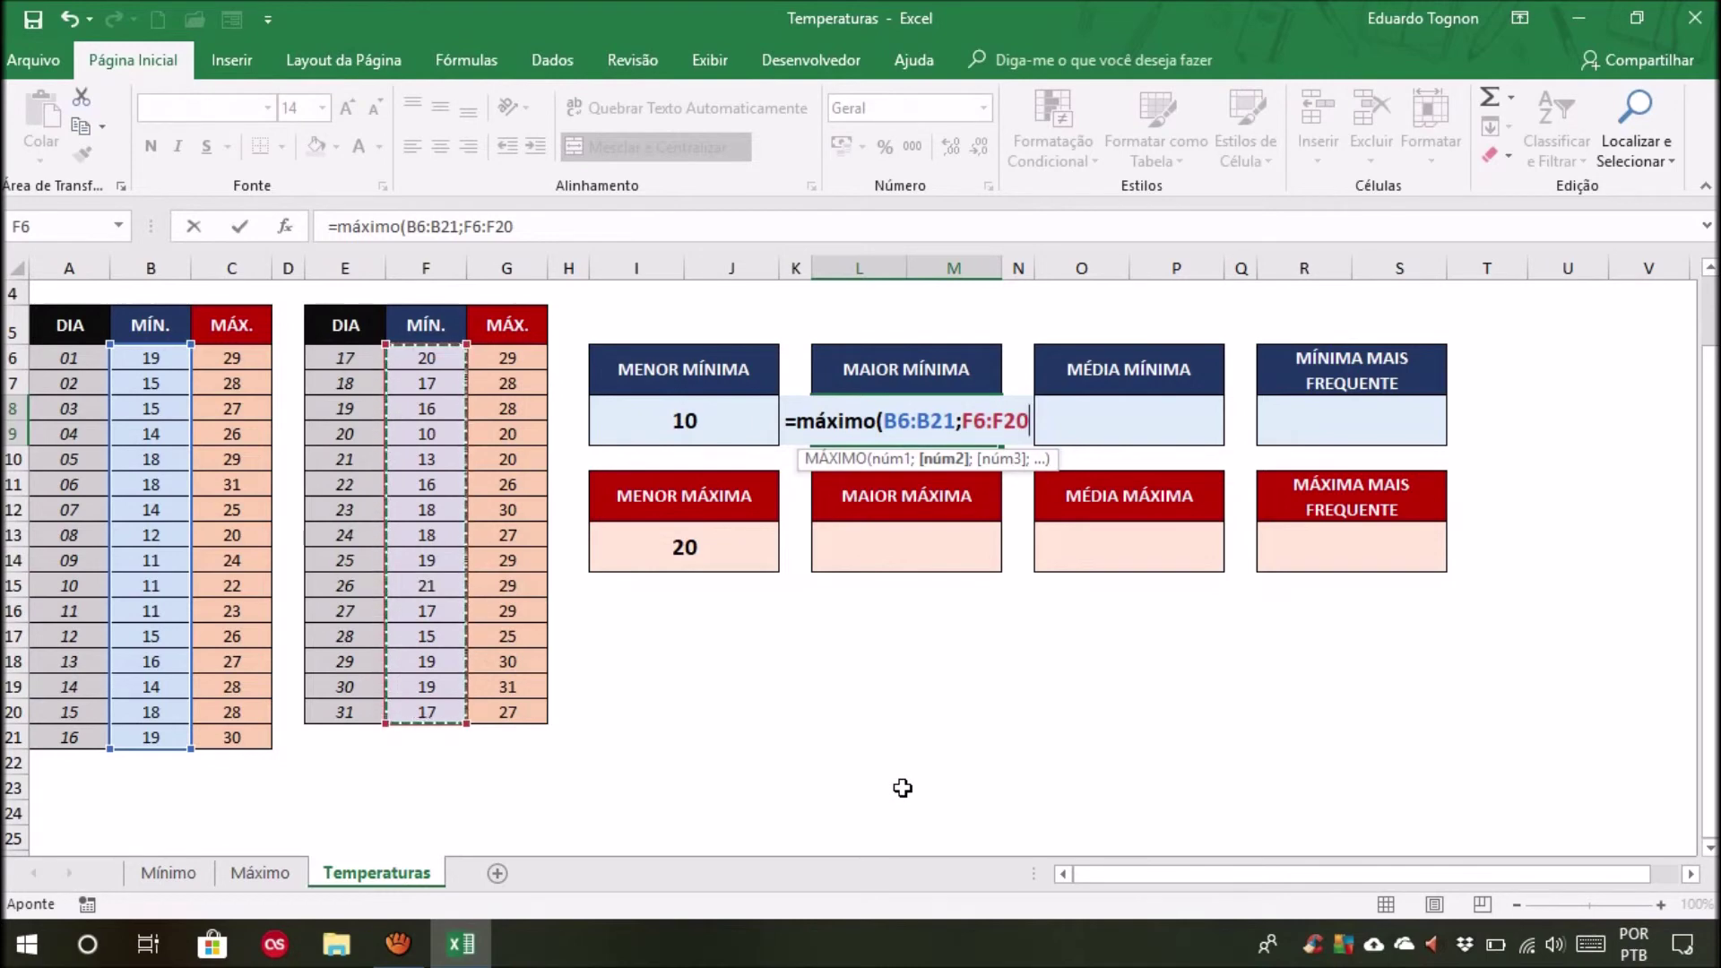
type(")")
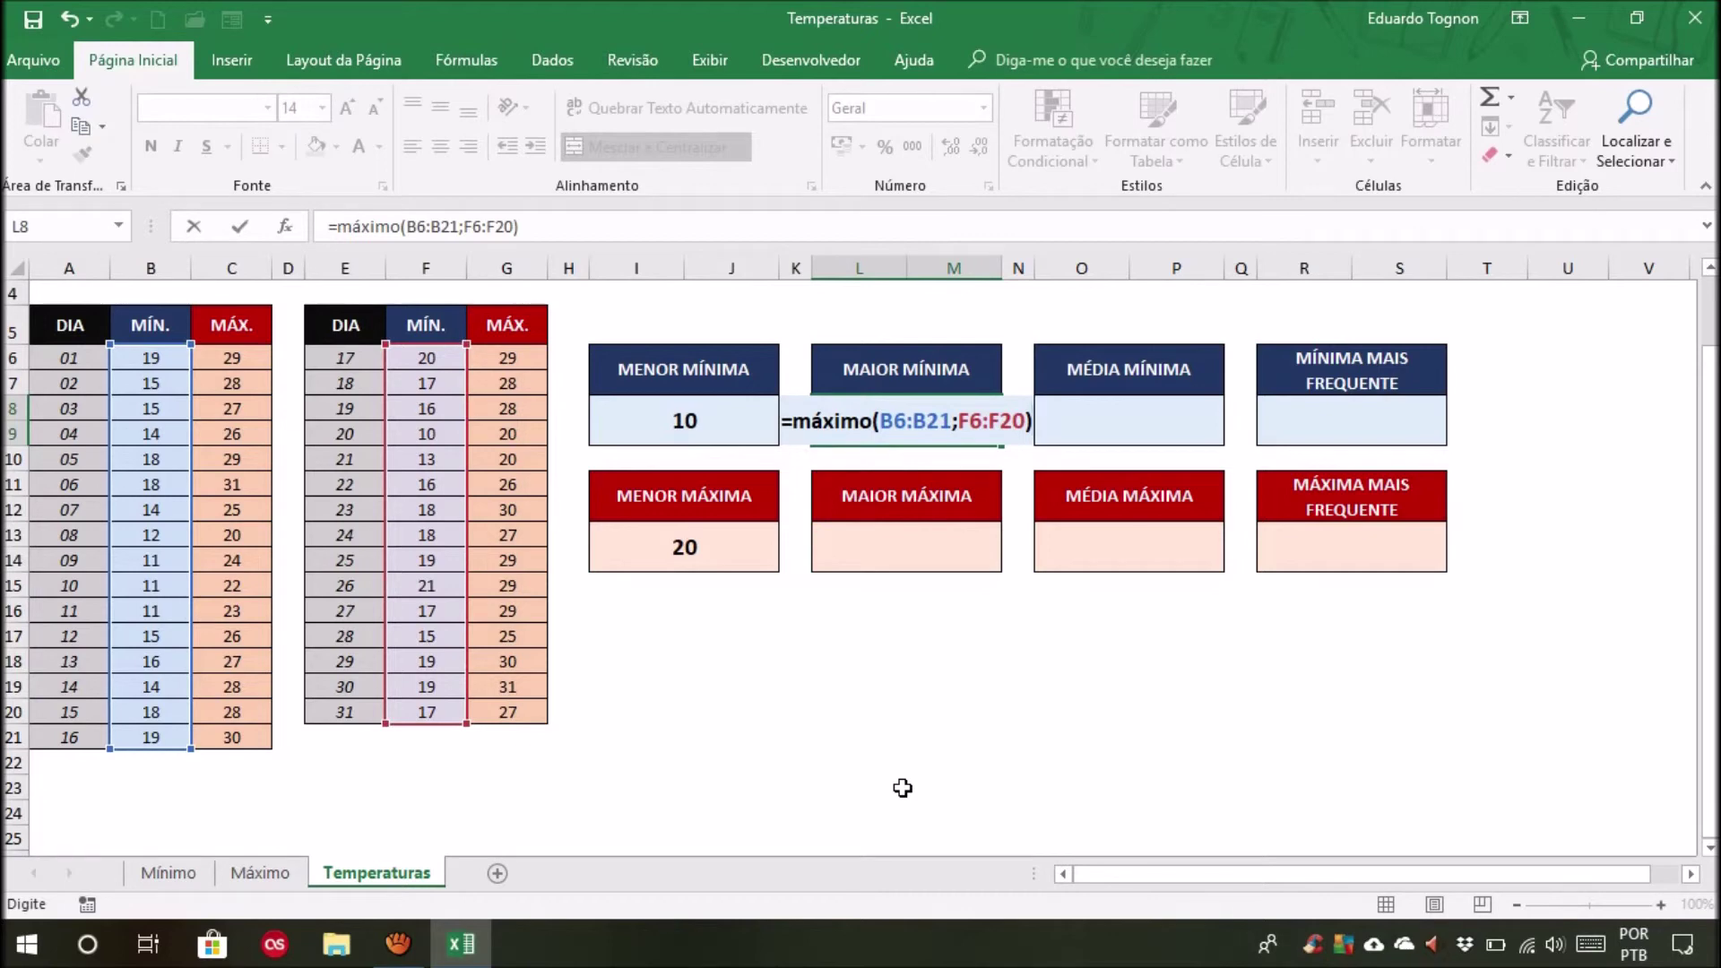
key("Return")
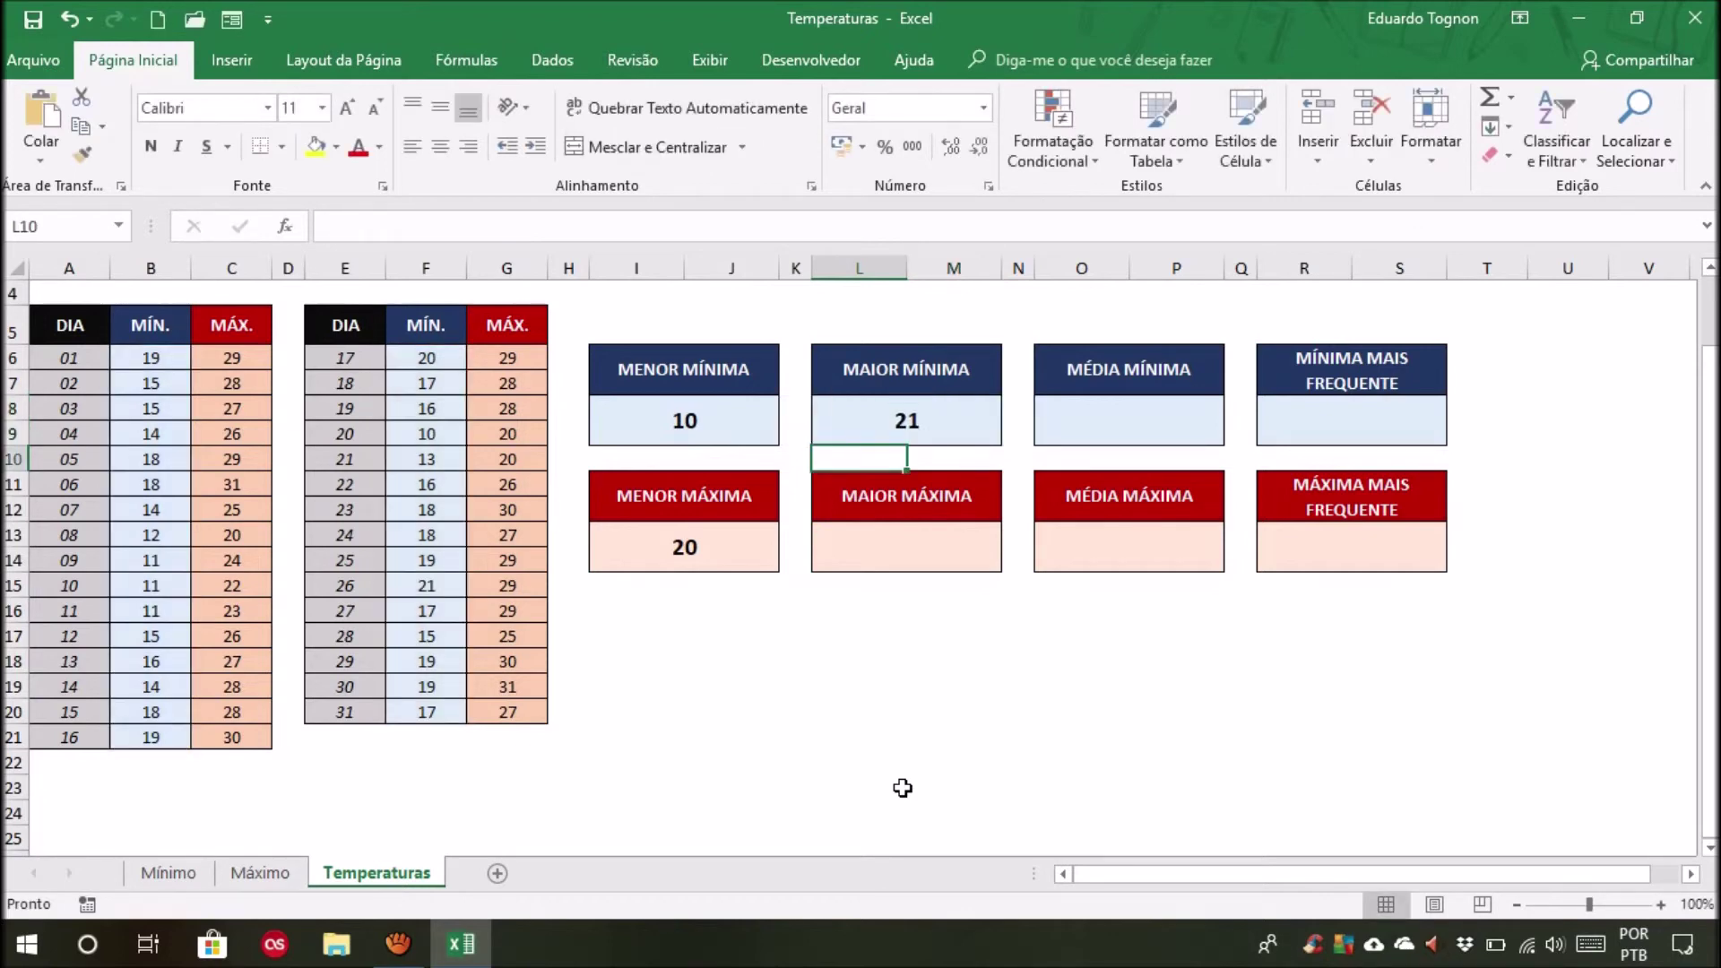
left_click(953, 557)
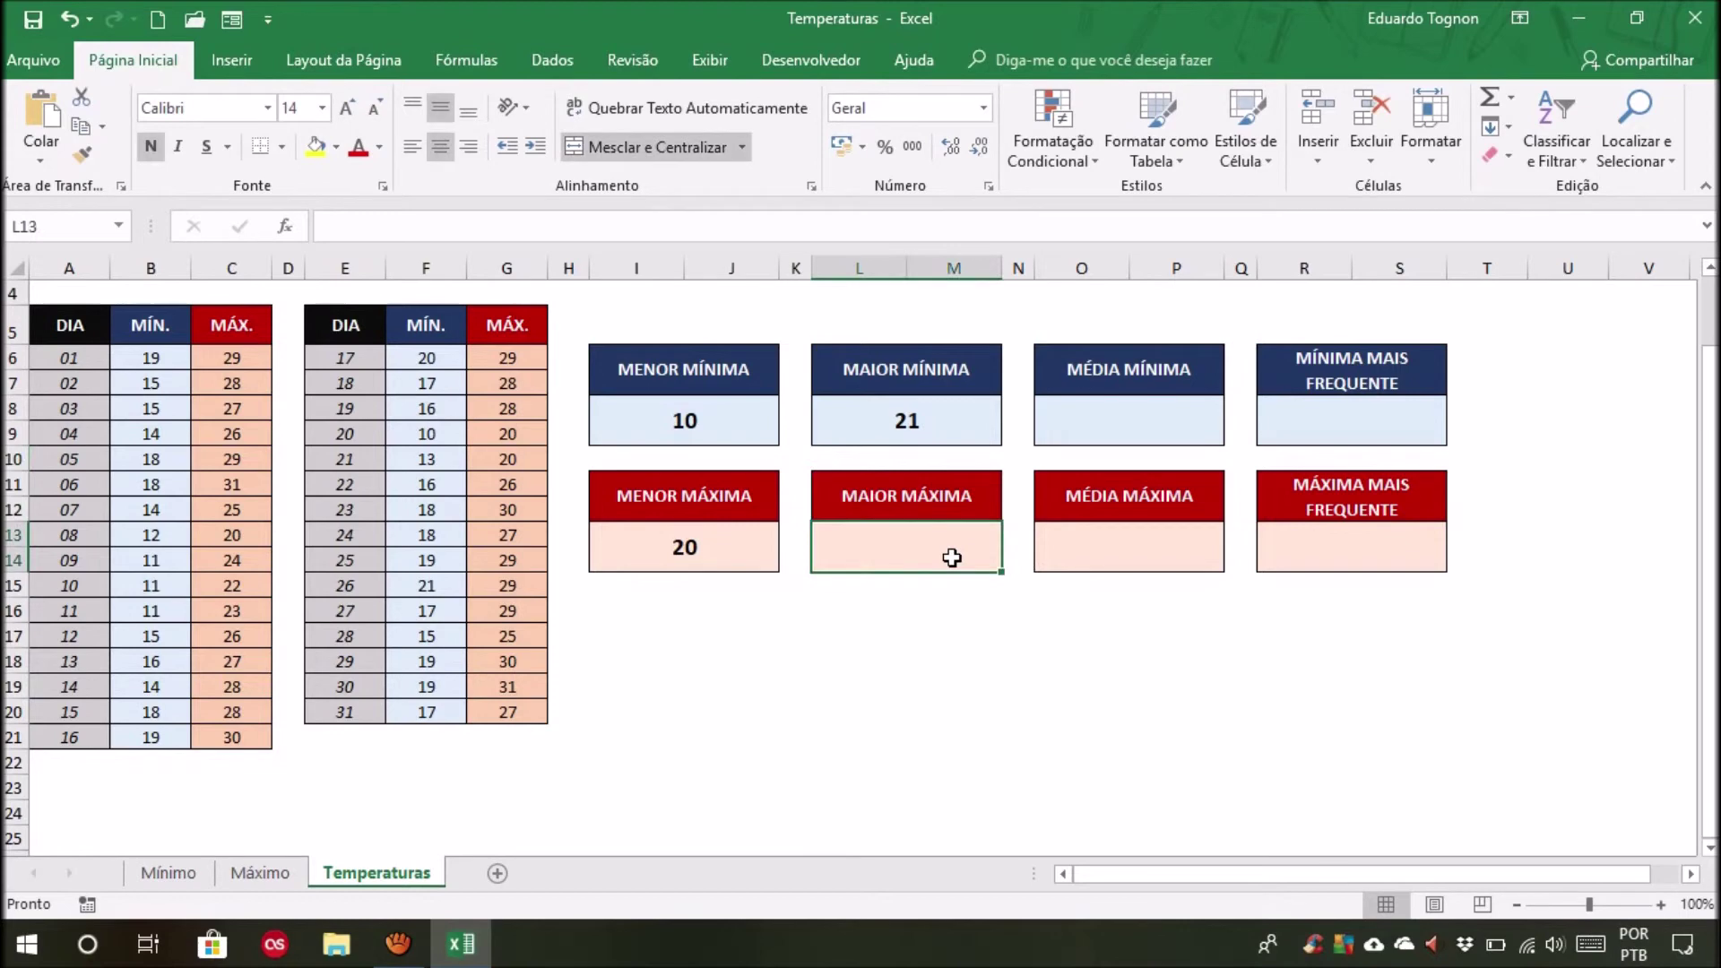
Enter =MÁXIMO(C6:C21;G6:G20) in the MAIOR MÁXIMA cell L13, giving 31
type("=m")
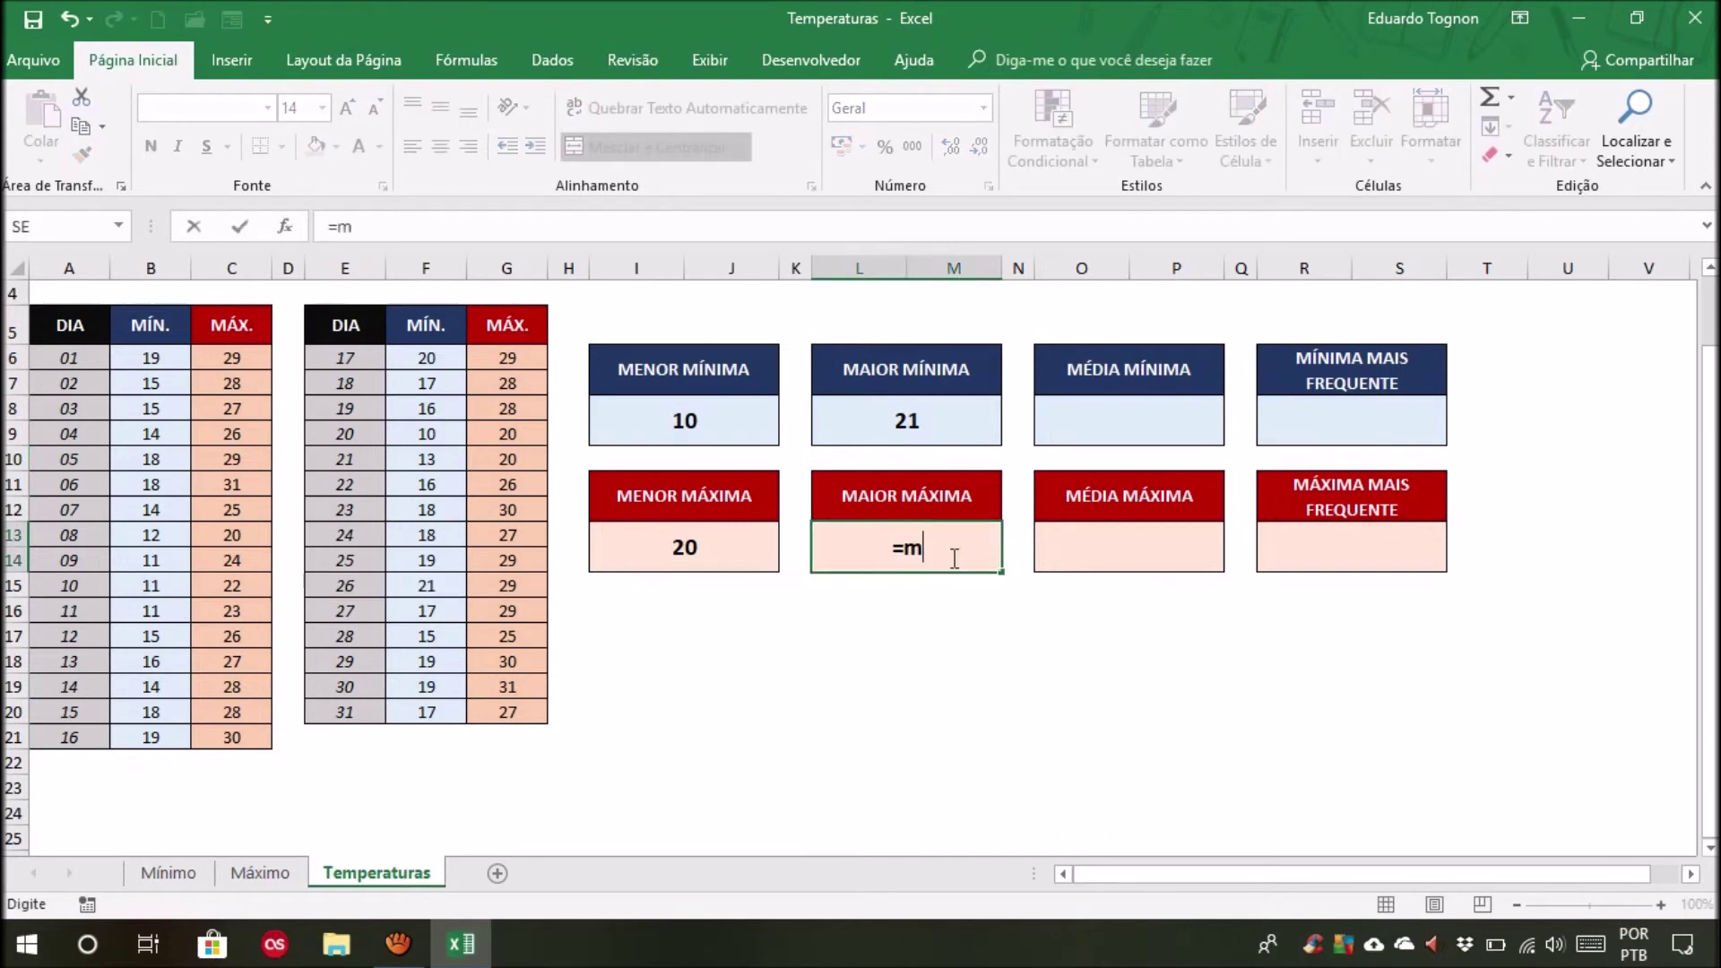
type("áximp")
key("BackSpace")
type("o(")
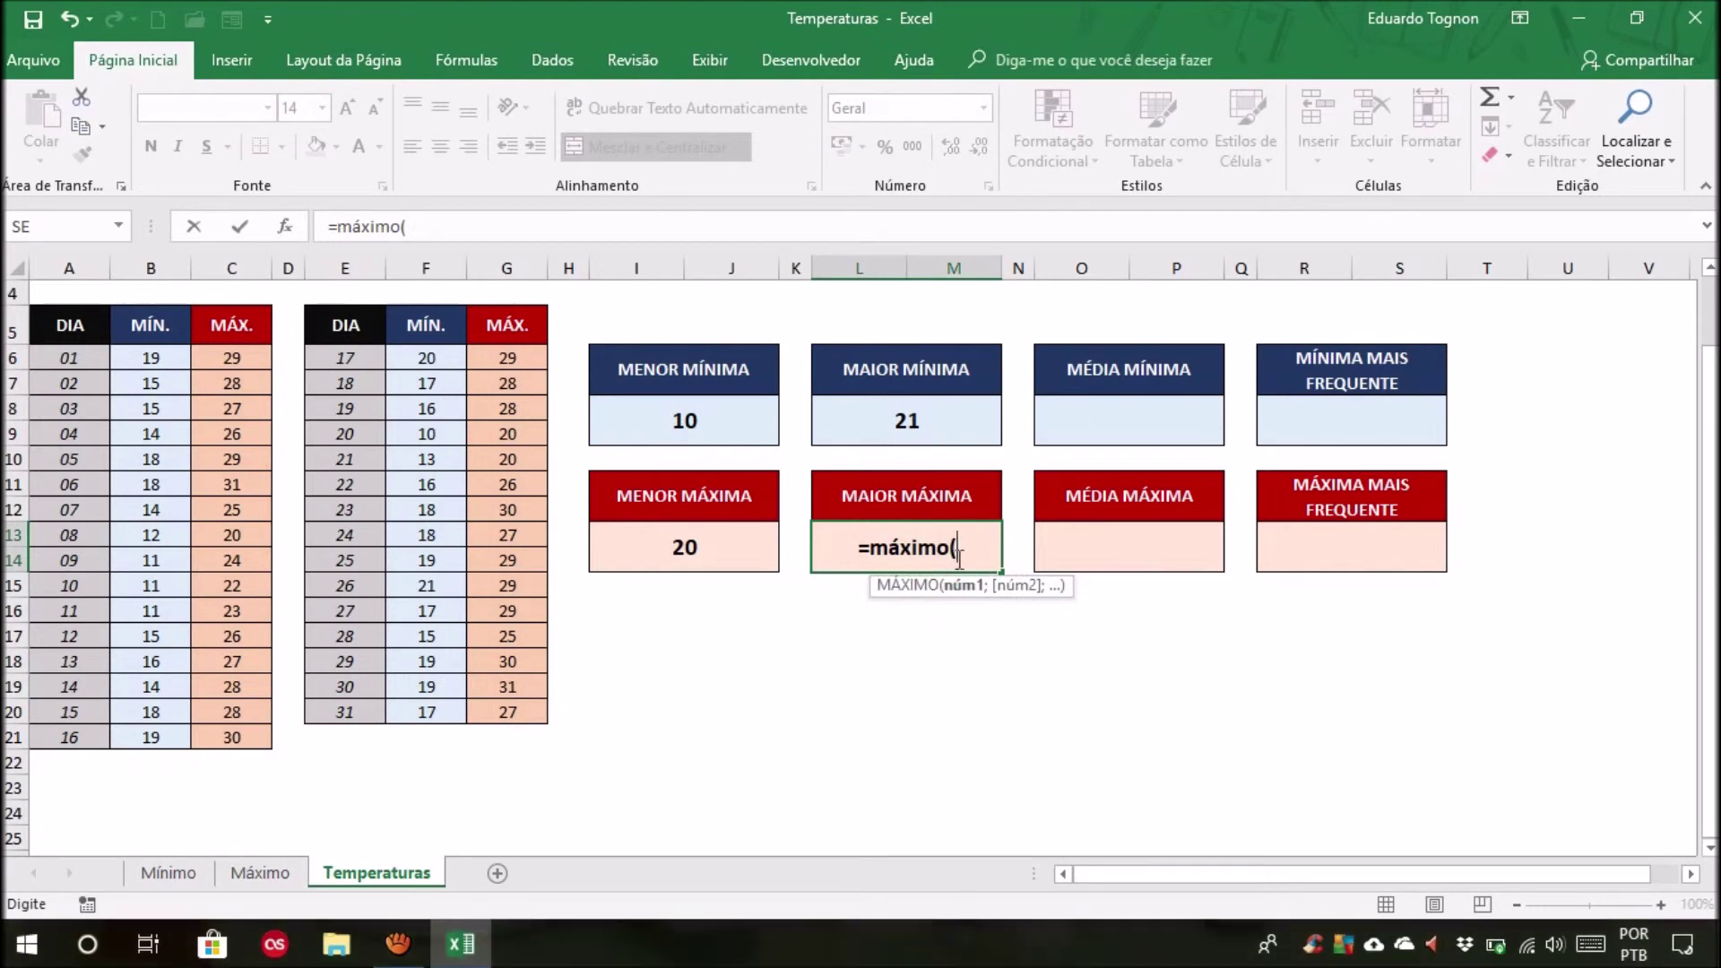
left_click_drag(235, 359, 242, 692)
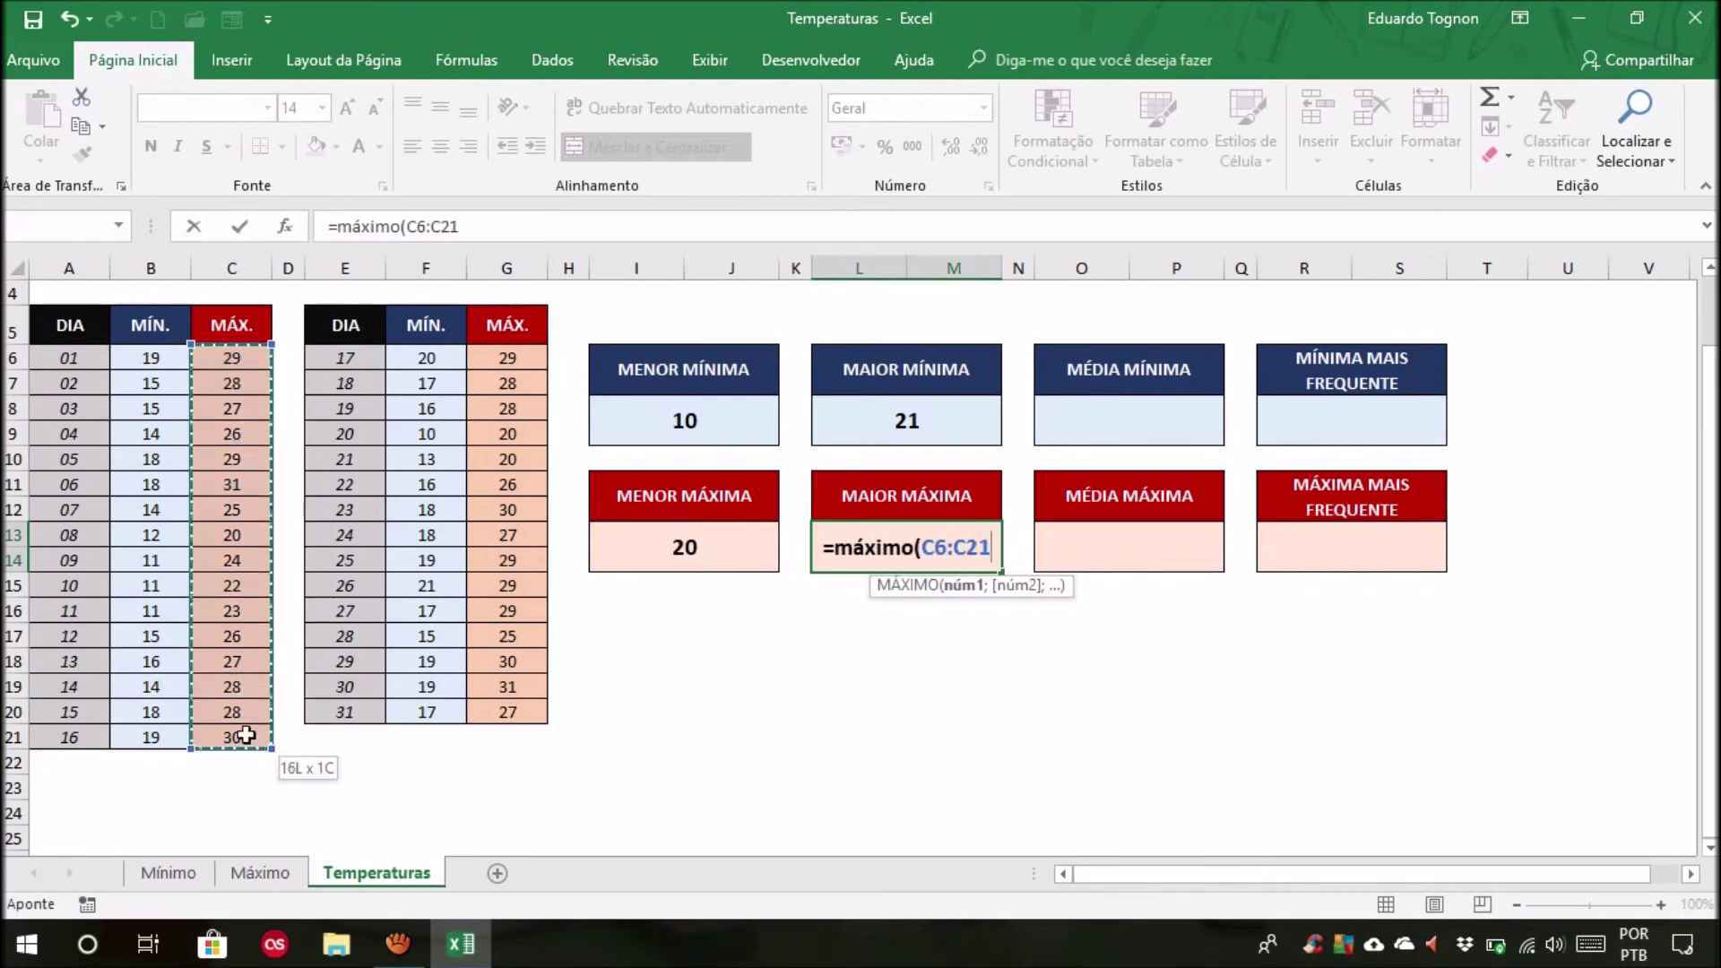
left_click_drag(242, 692, 252, 731)
type(";")
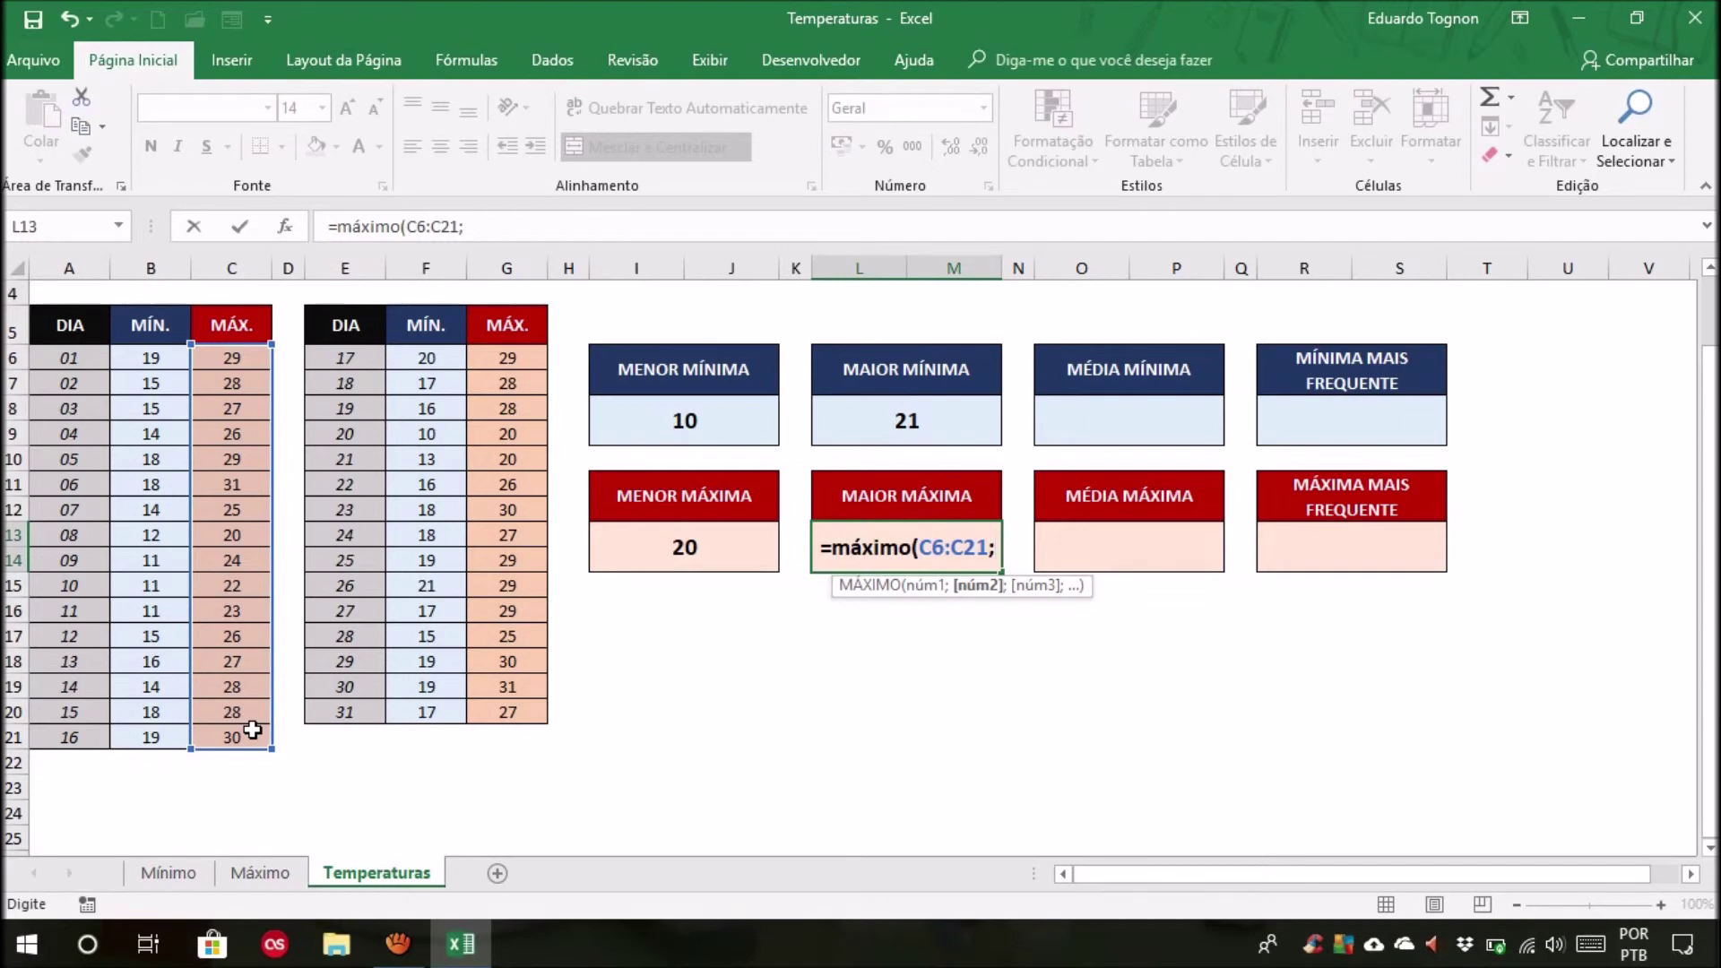
left_click(516, 361)
left_click_drag(517, 365, 519, 713)
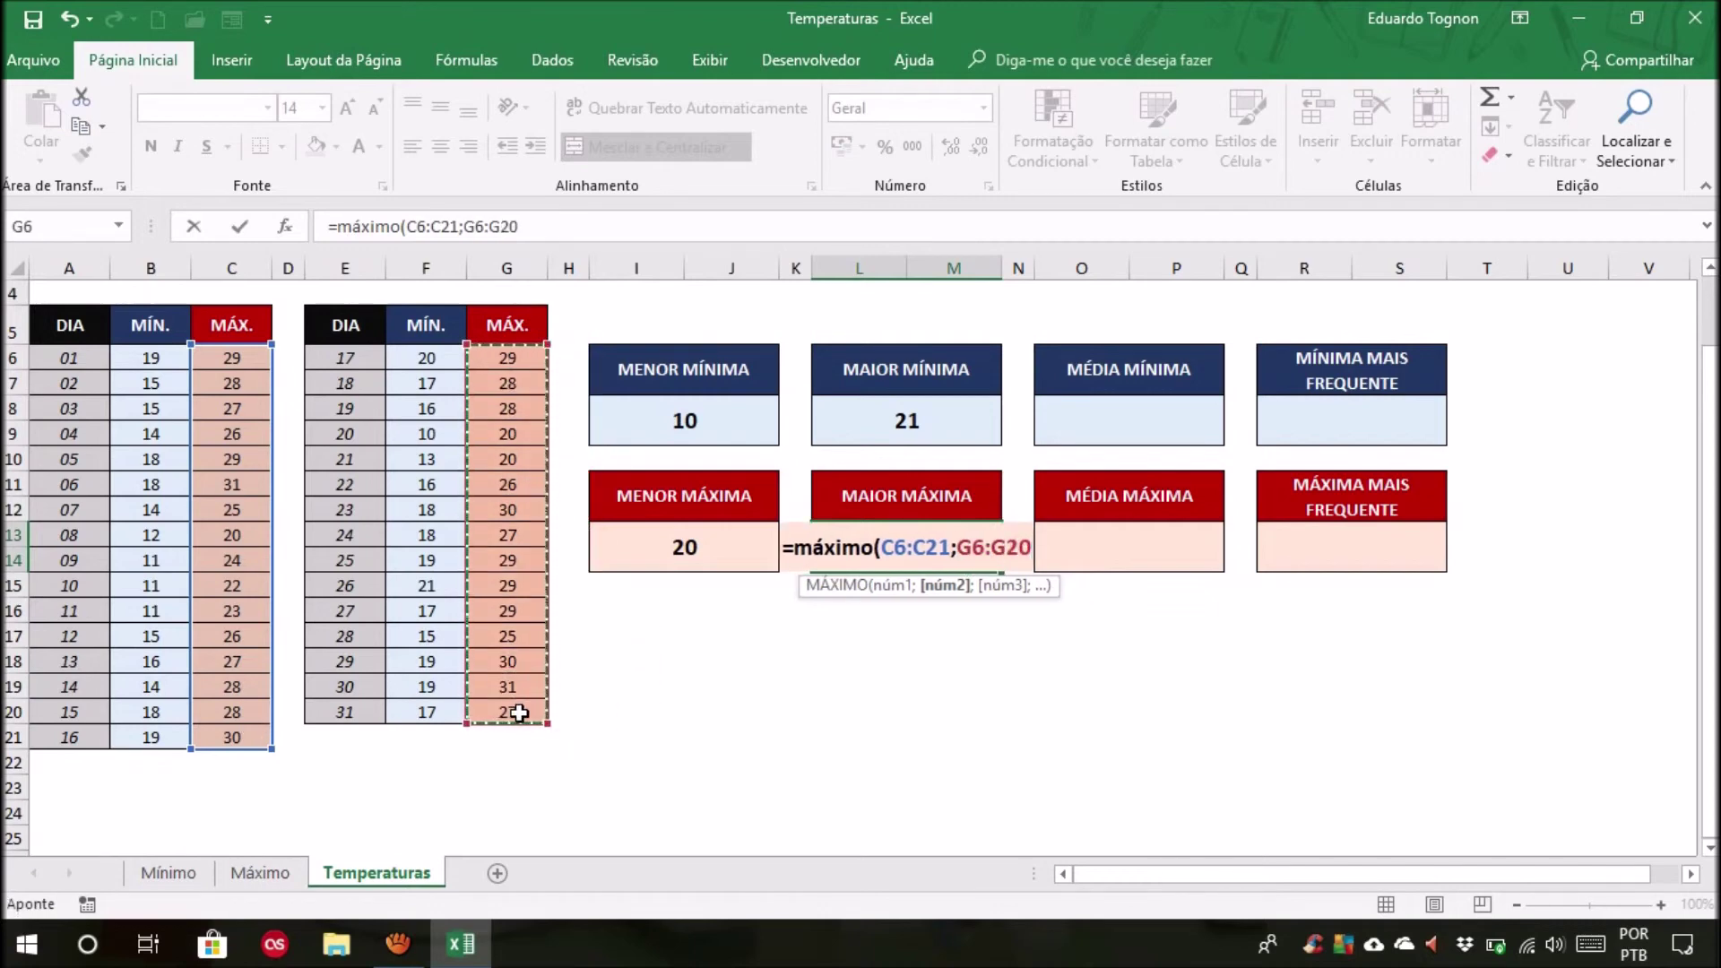
type(")")
key("Return")
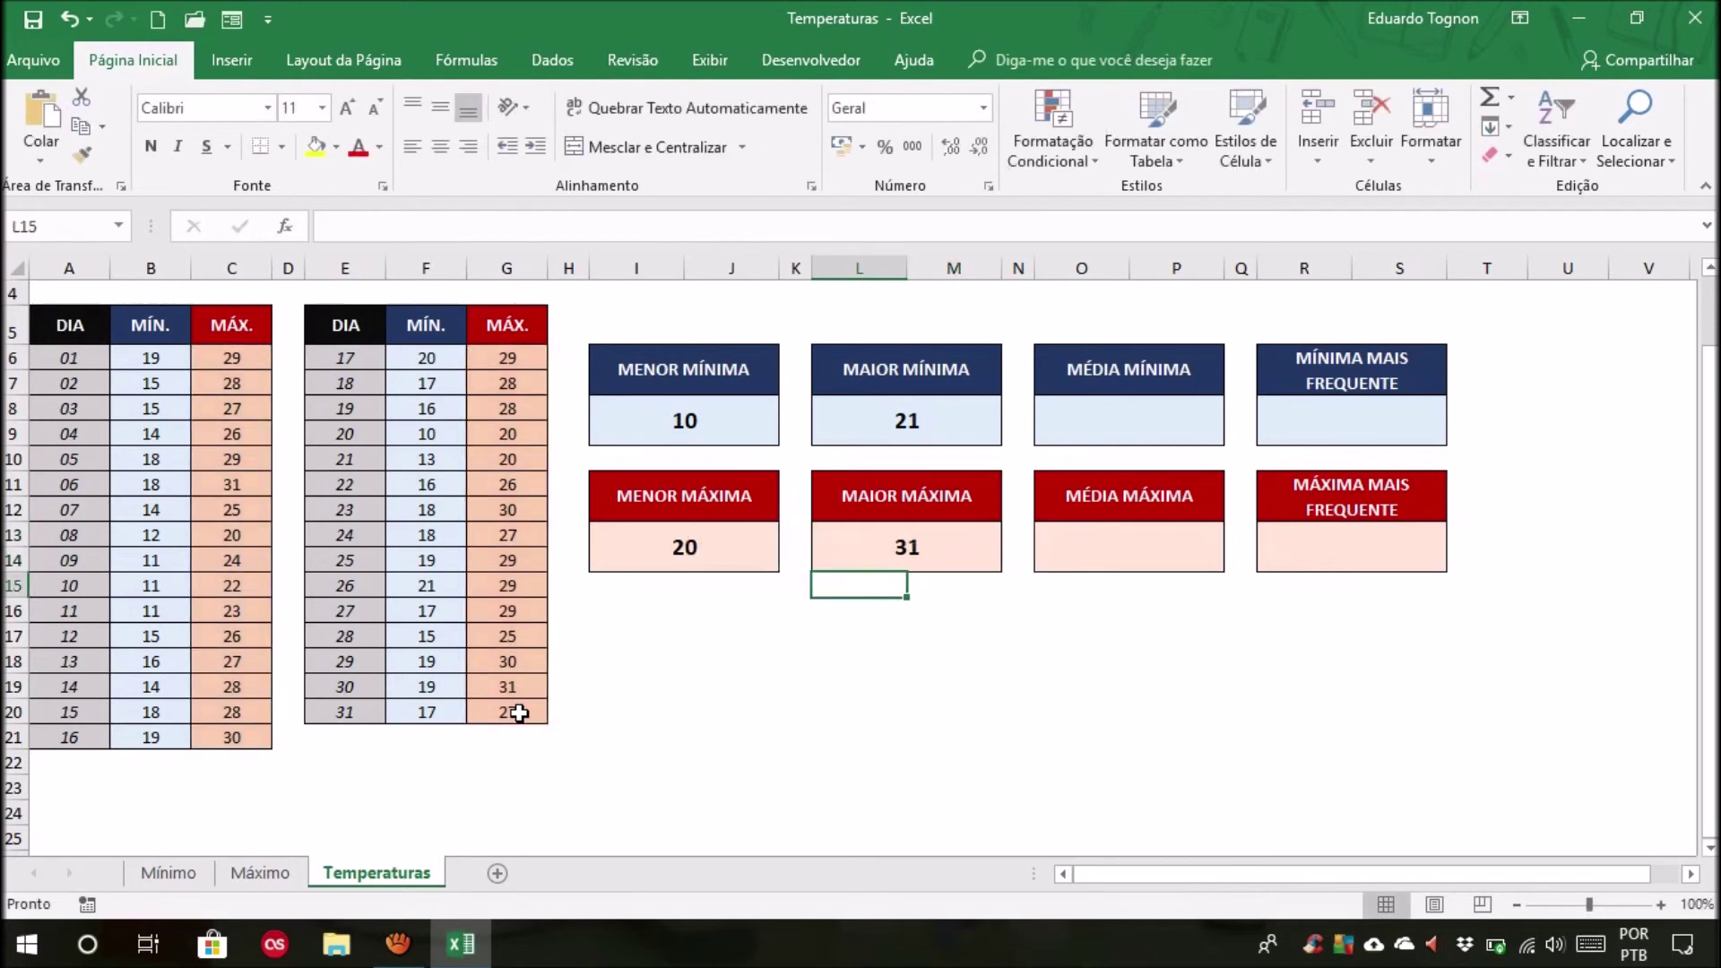